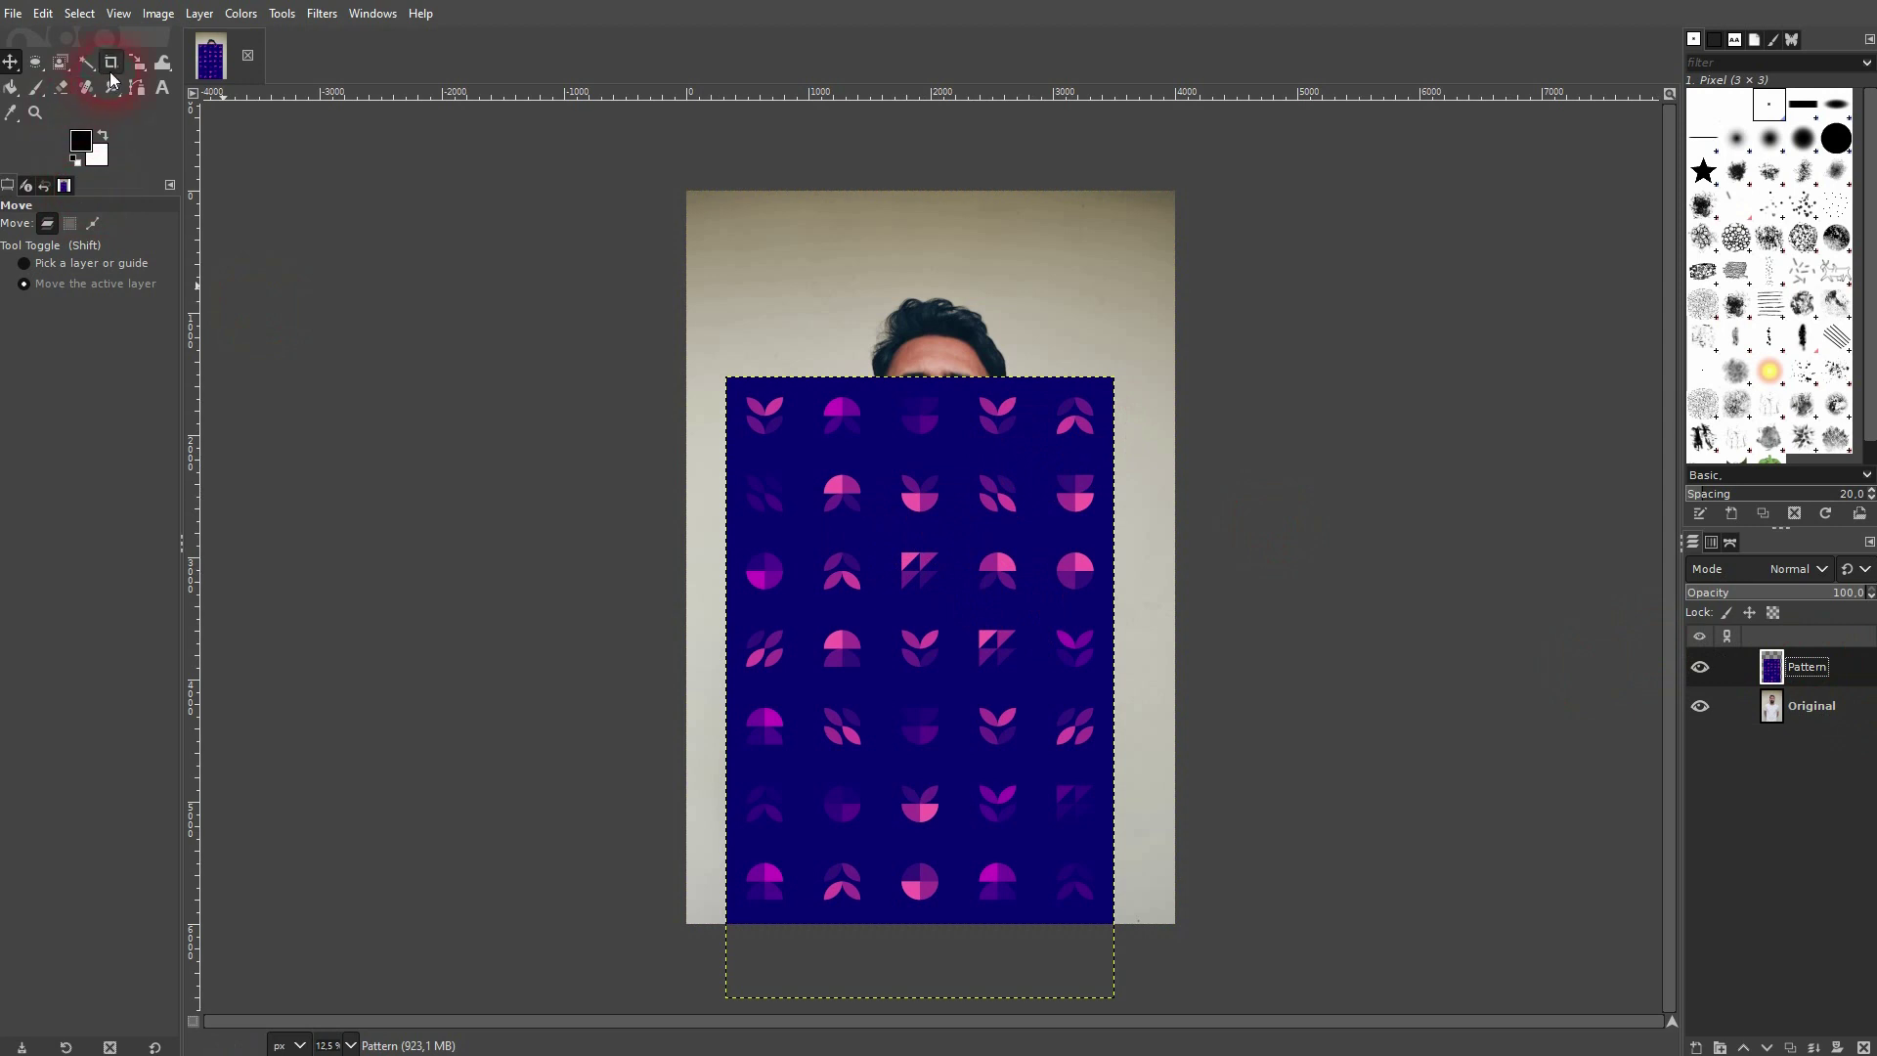
- Scale the Pattern layer up to 3520 × 5631 px, keeping its aspect ratio
{"action": "left_click", "coordinate": [250, 113]}
{"action": "left_click", "coordinate": [838, 569]}
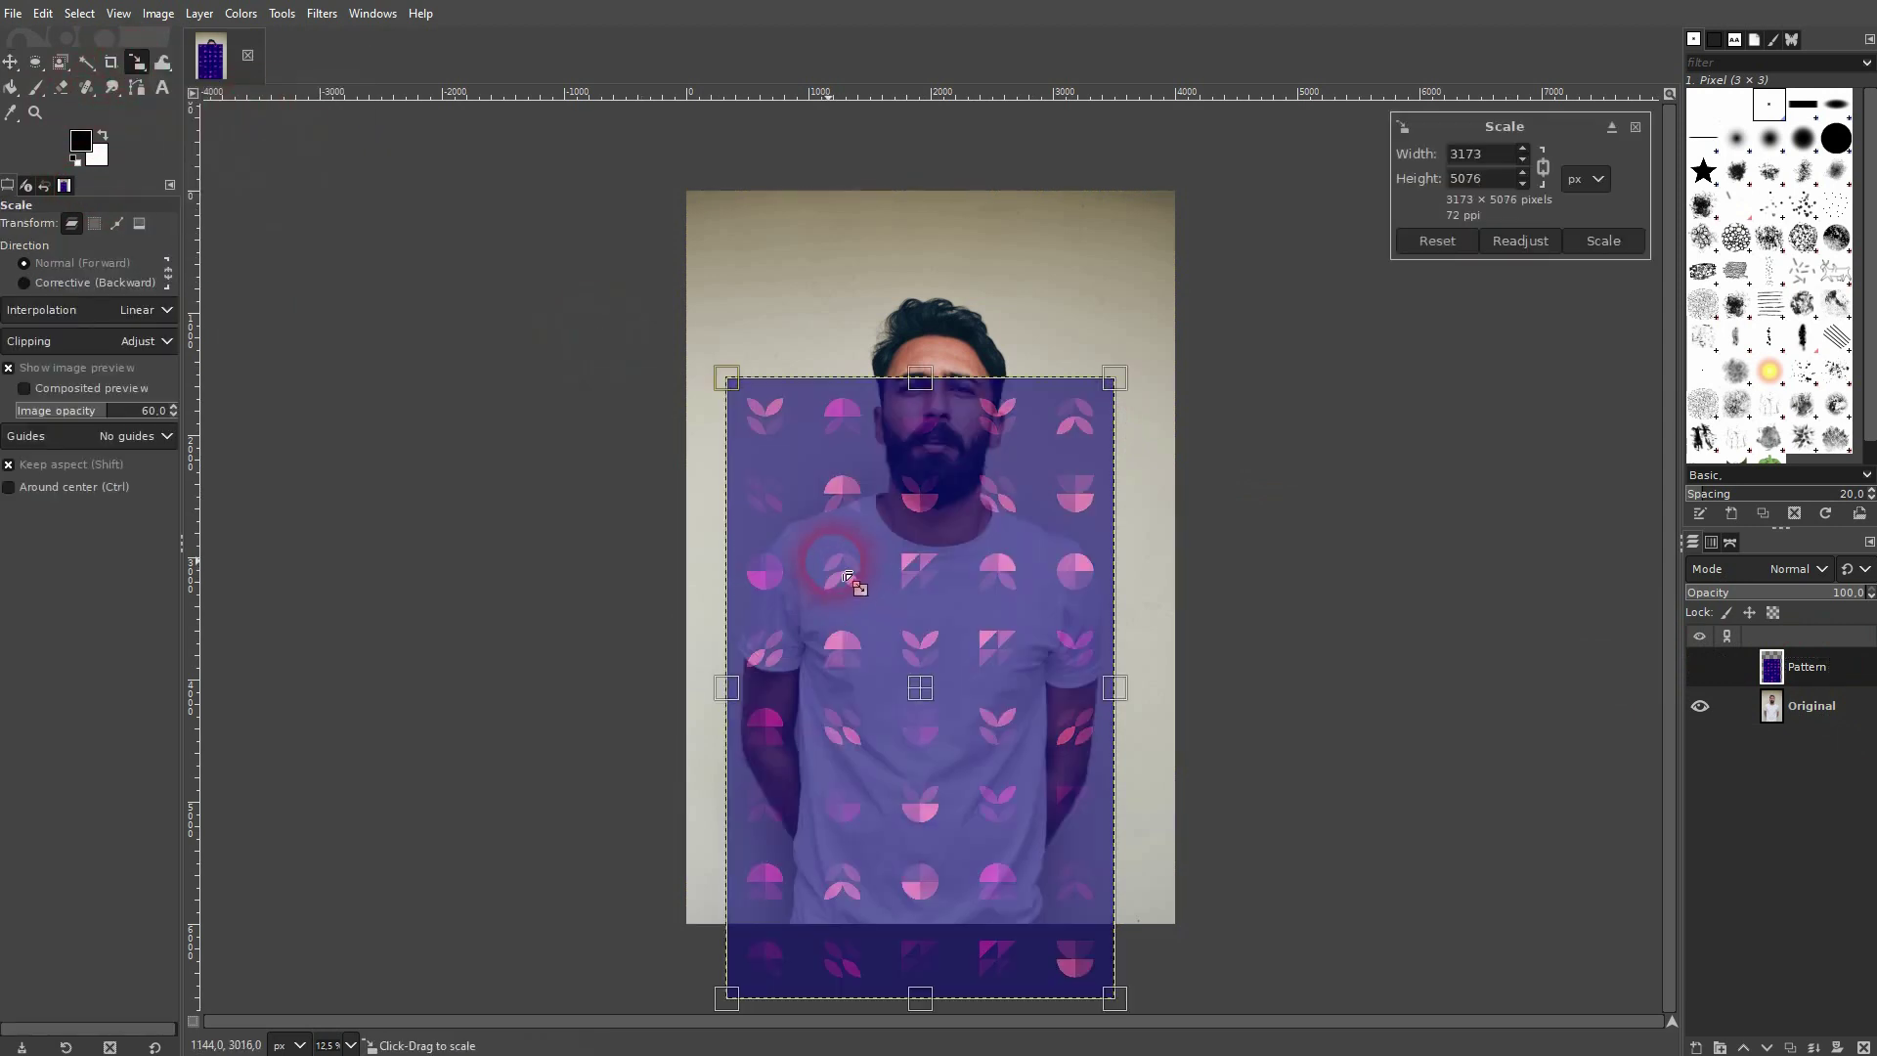
{"action": "left_click_drag", "start_coordinate": [1117, 697], "coordinate": [1158, 707]}
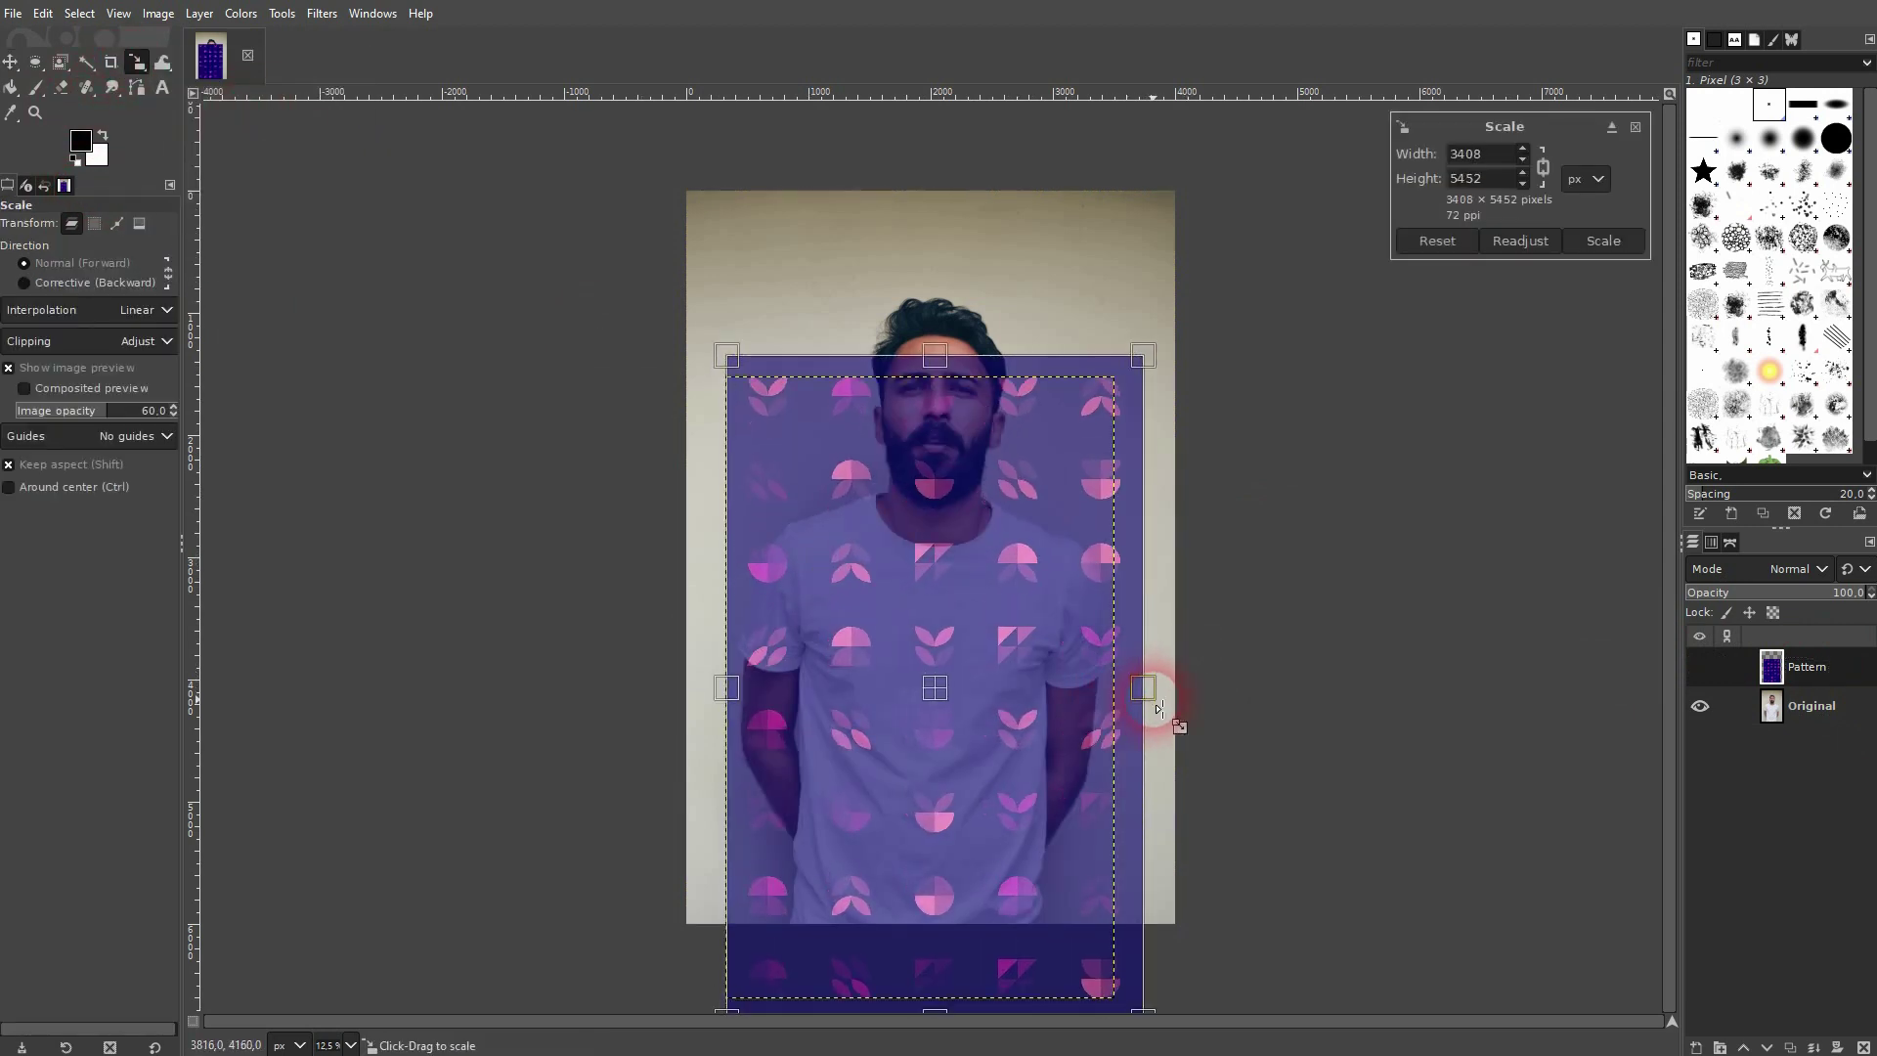
{"action": "left_click_drag", "start_coordinate": [735, 696], "coordinate": [721, 696]}
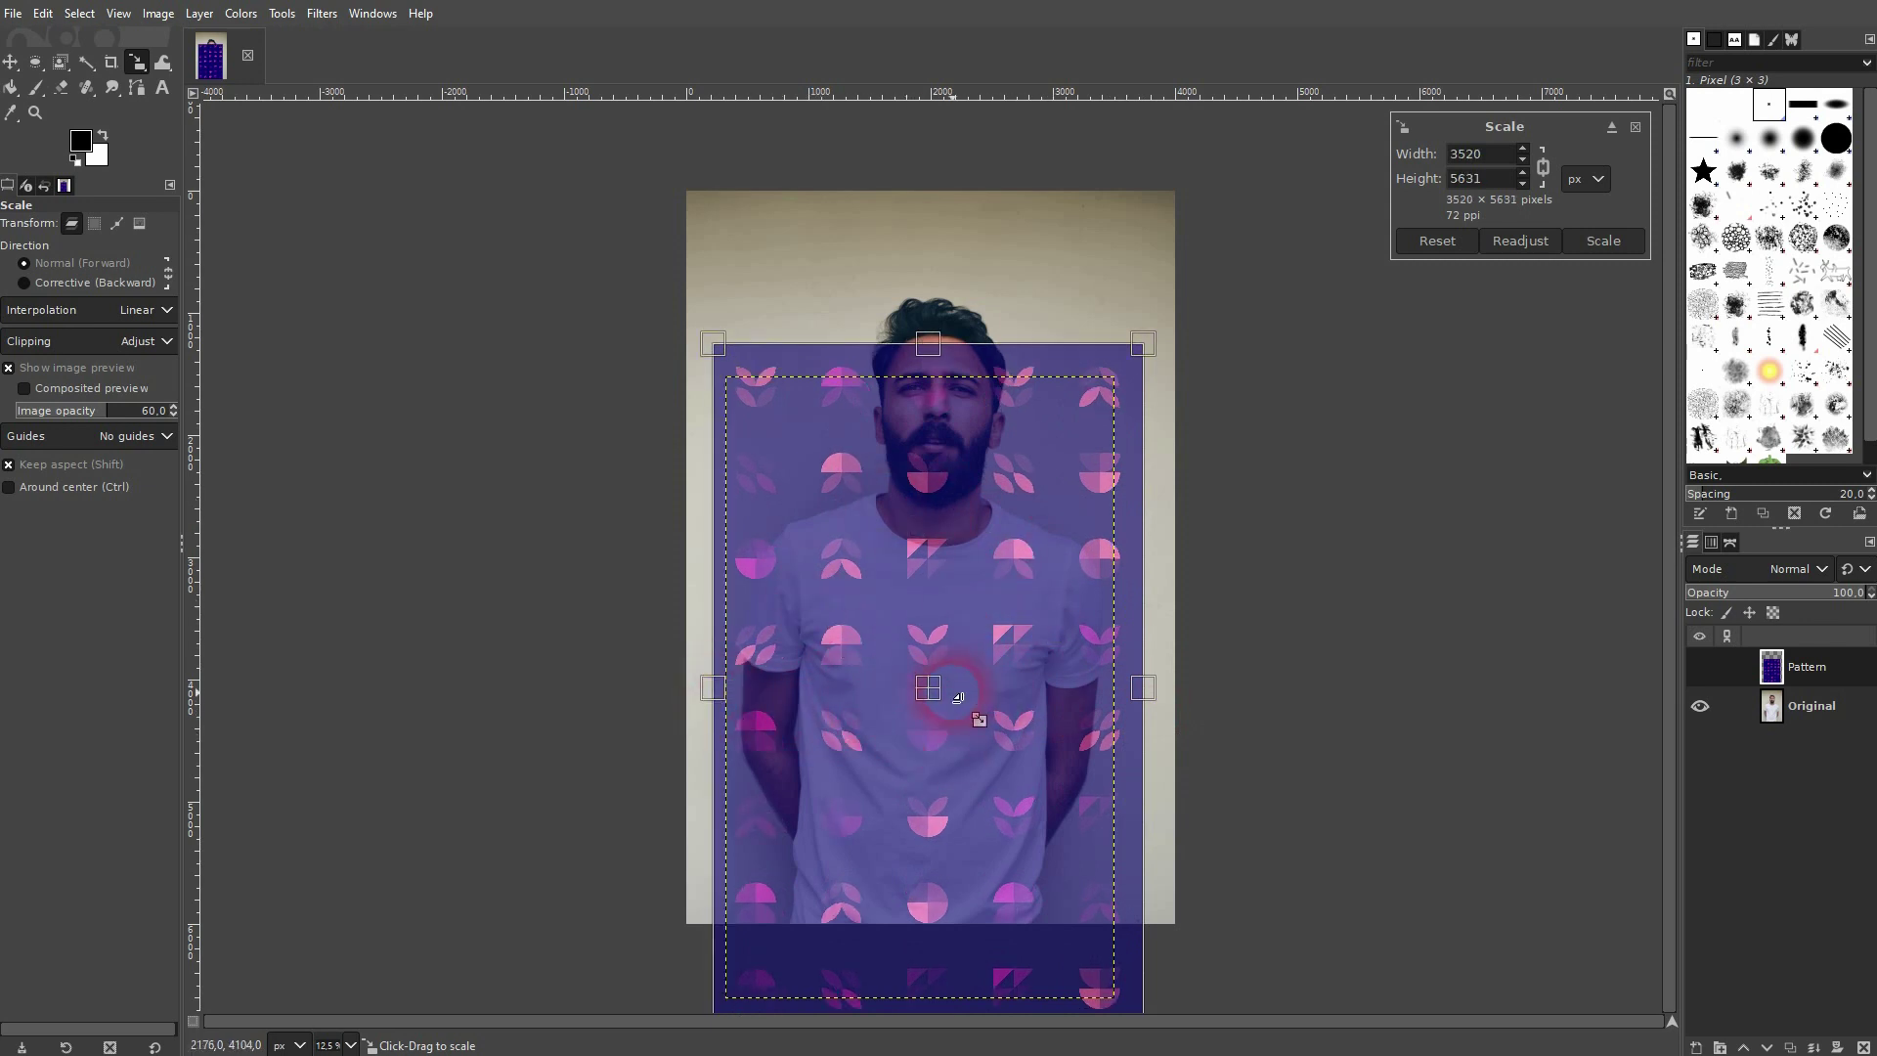
{"action": "left_click", "coordinate": [1630, 237]}
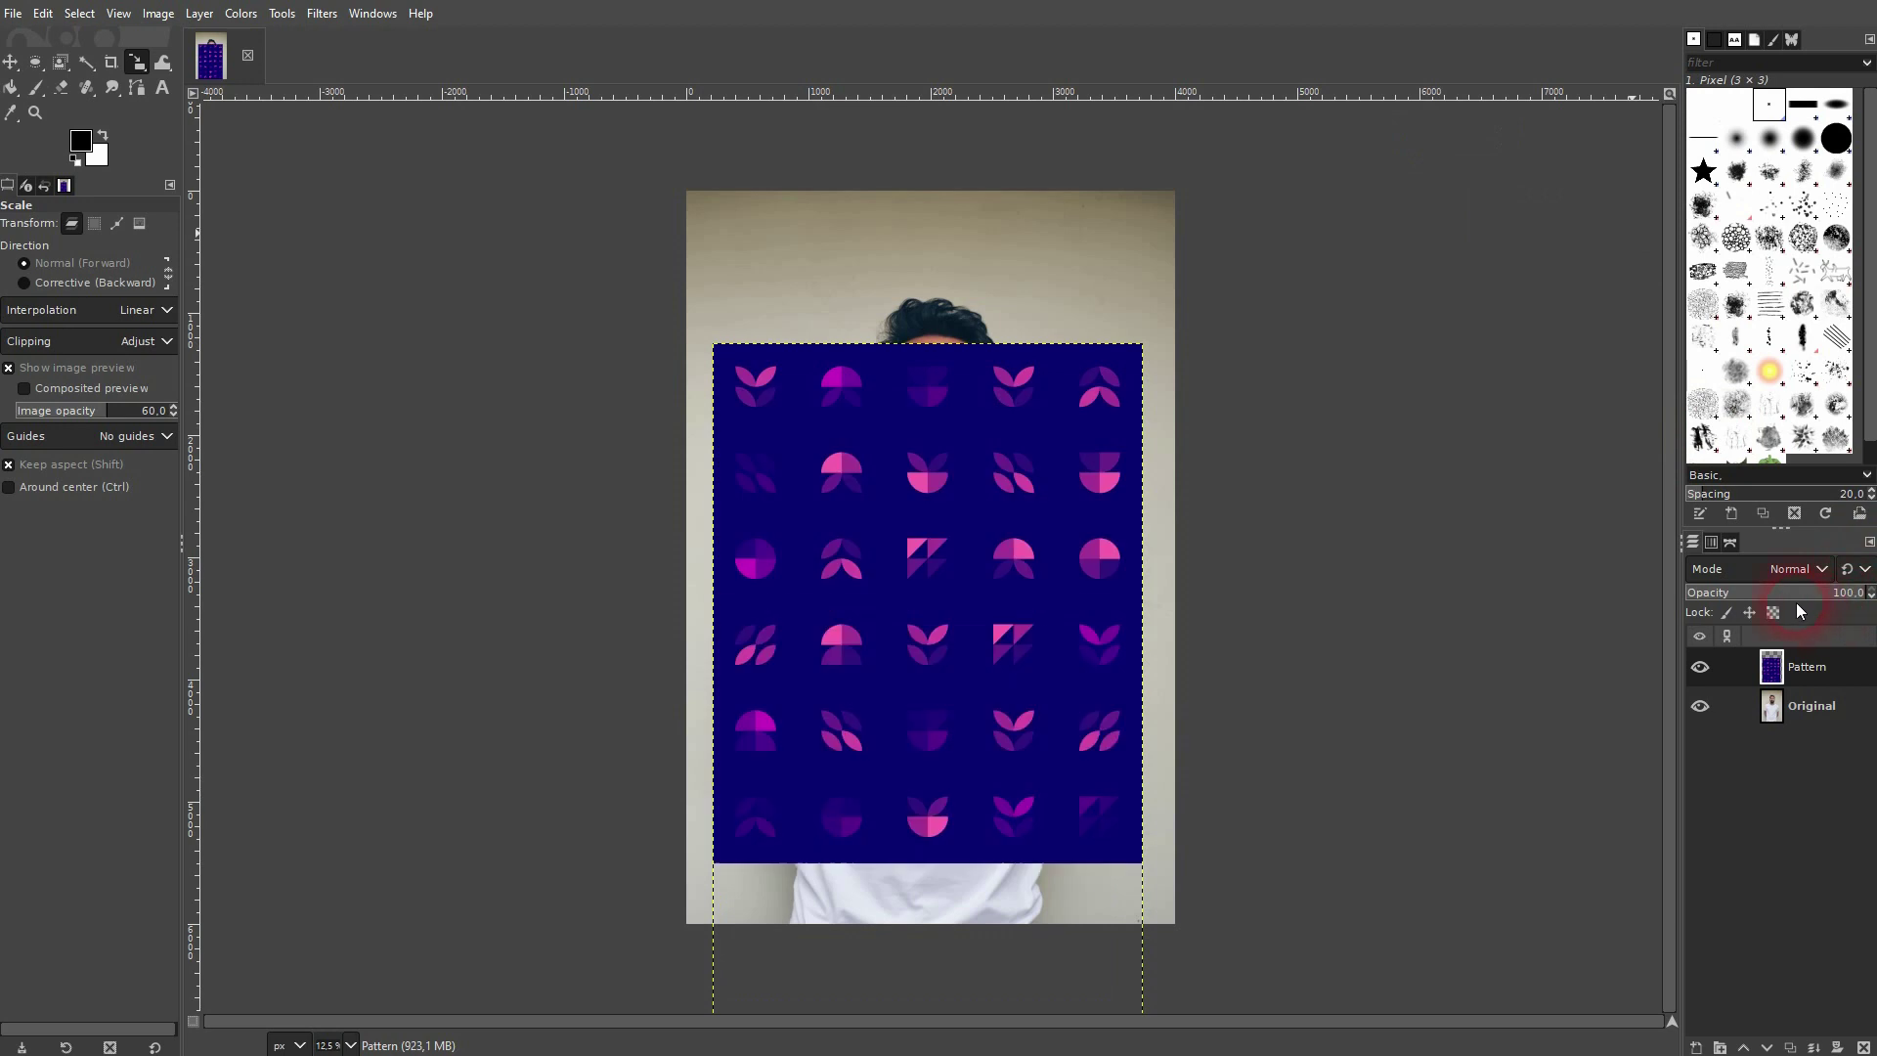
- Lower the Pattern layer's opacity to about 50 and move the pattern down so it covers the T-shirt
{"action": "left_click", "coordinate": [1780, 601]}
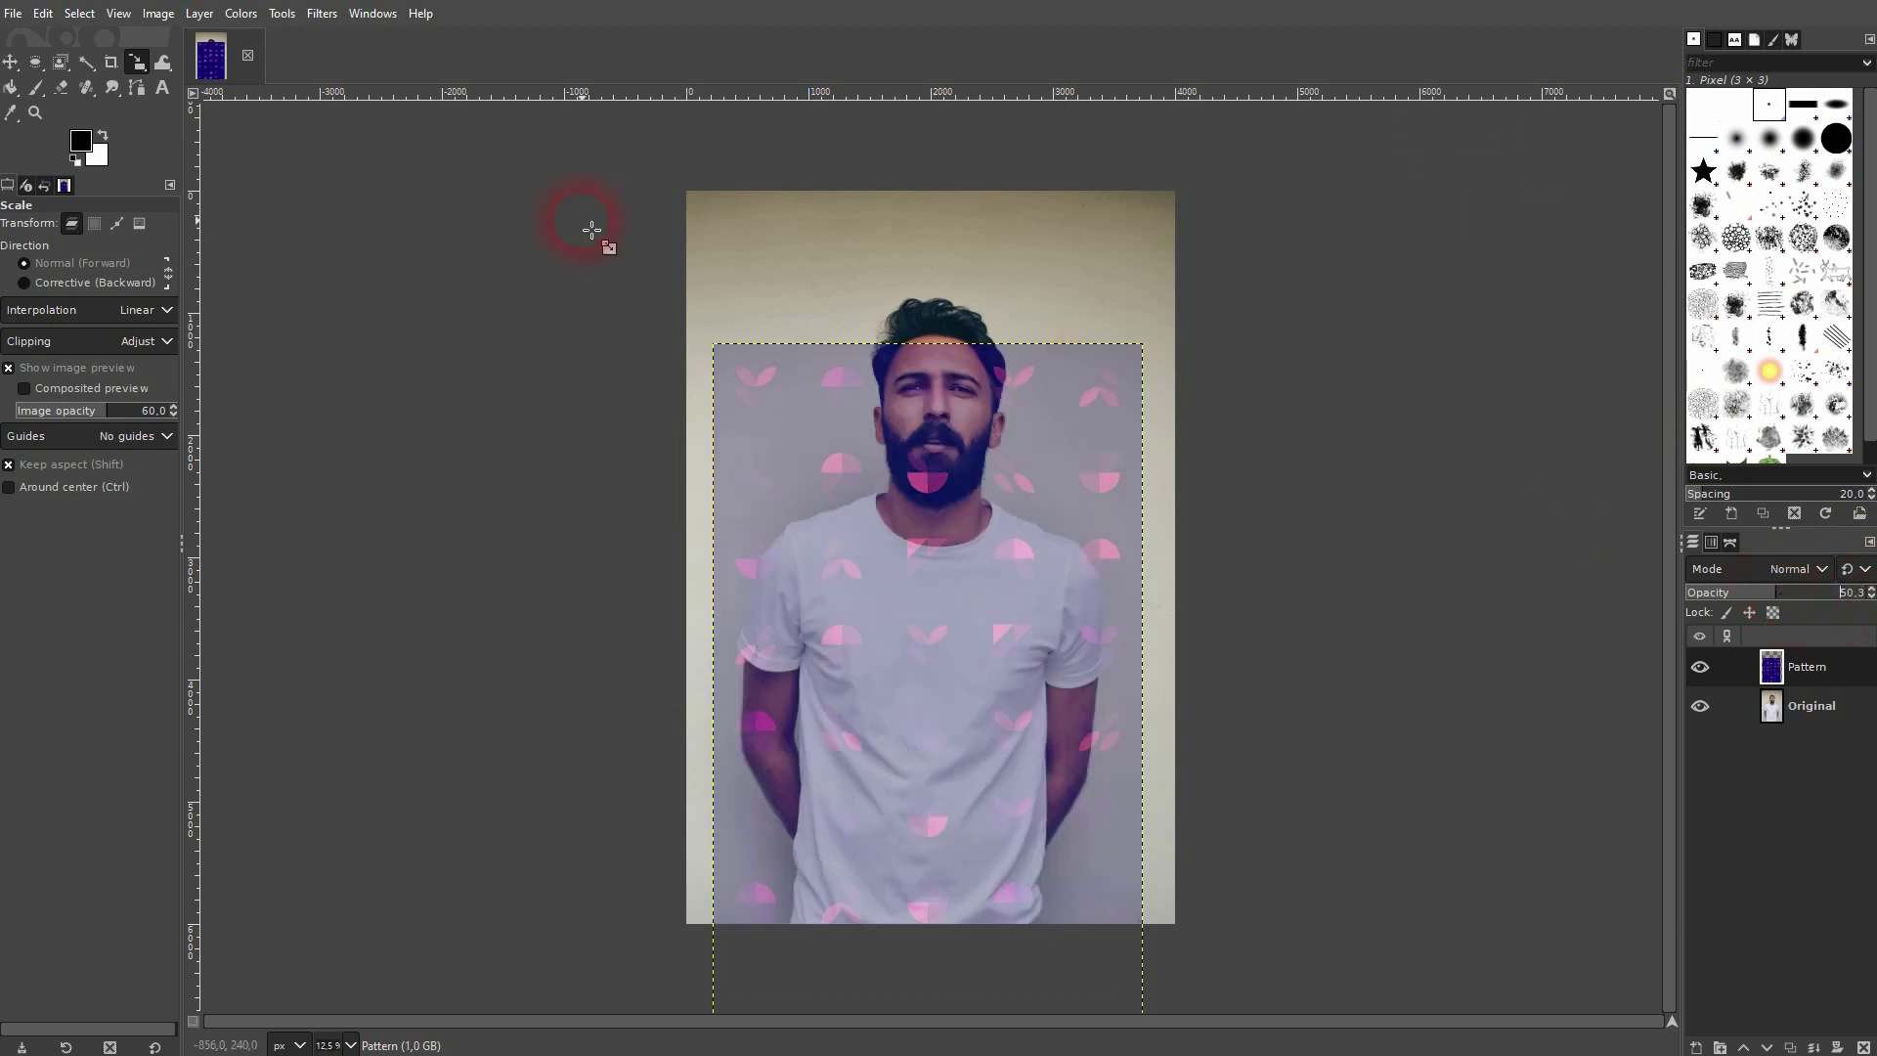
{"action": "left_click", "coordinate": [10, 62]}
{"action": "left_click_drag", "start_coordinate": [972, 693], "coordinate": [964, 768]}
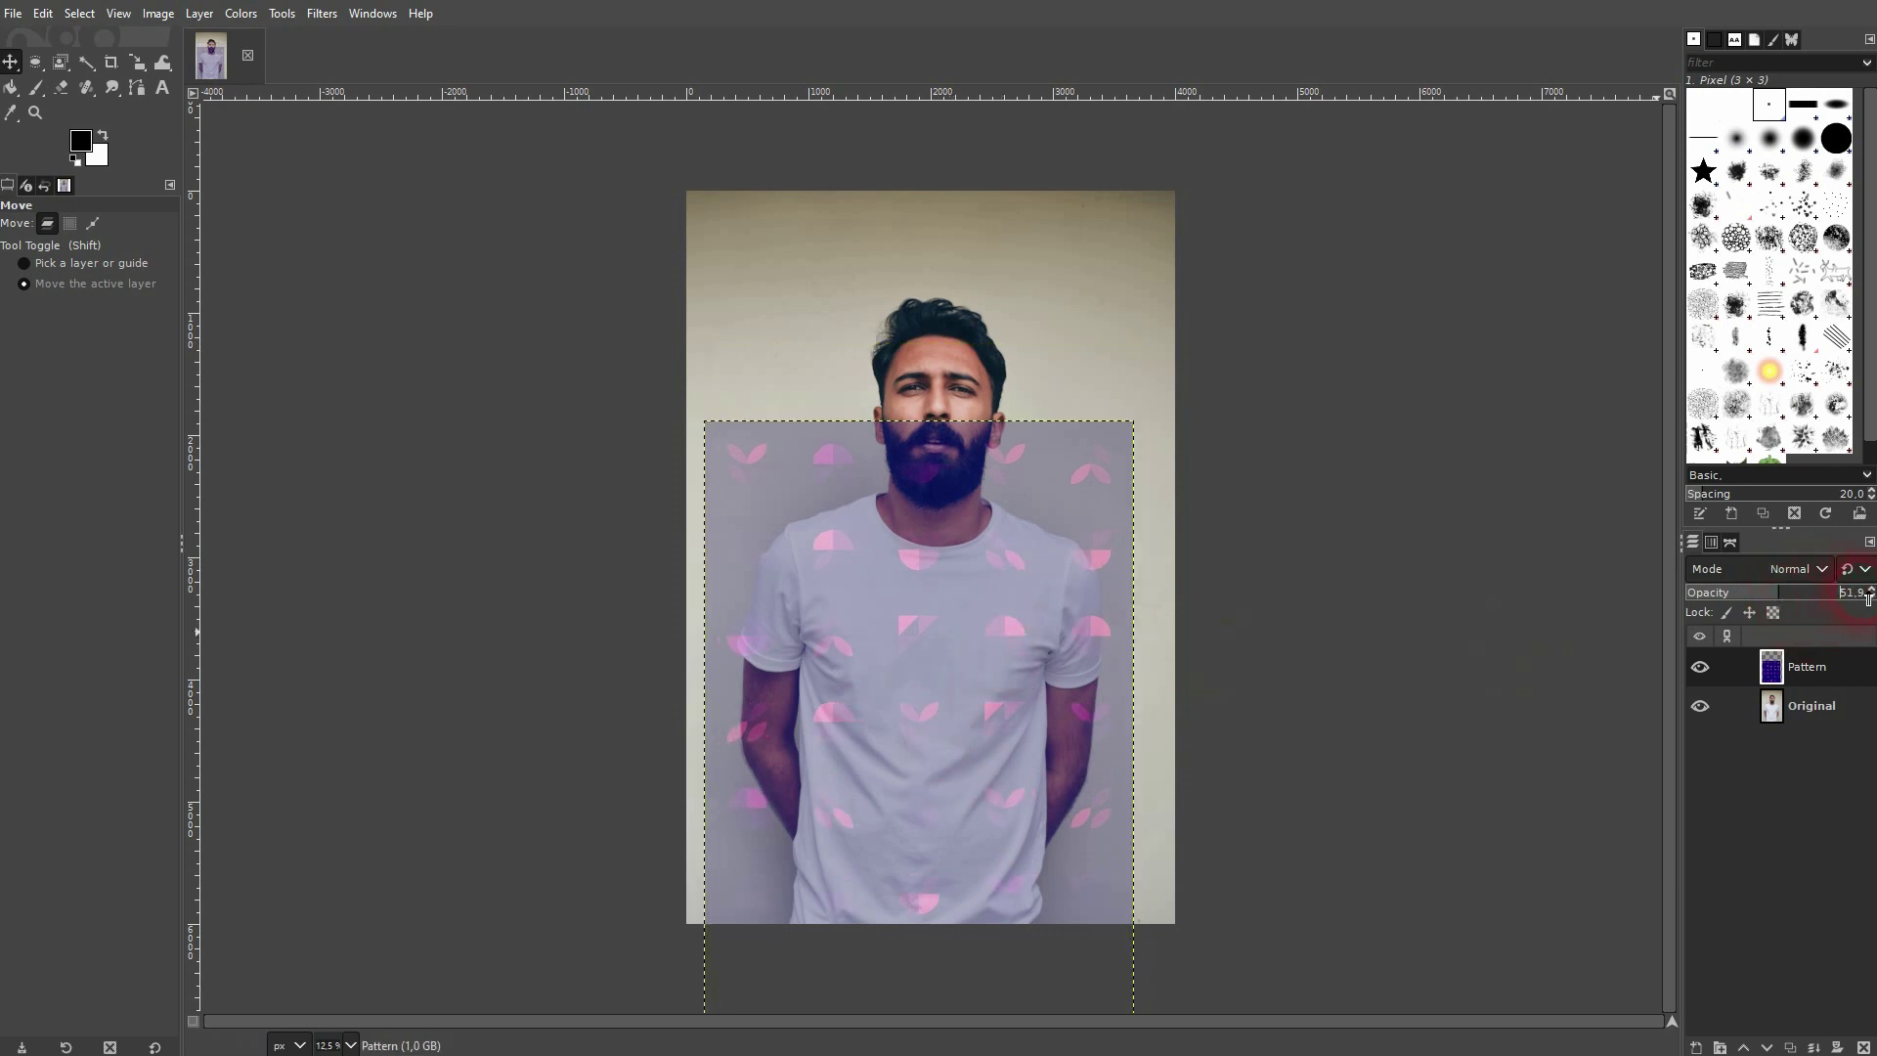
- Restore the Pattern layer to full opacity and hide it, and duplicate the Original layer
{"action": "left_click_drag", "start_coordinate": [1862, 599], "coordinate": [1876, 597]}
{"action": "left_click", "coordinate": [1700, 671]}
{"action": "left_click", "coordinate": [1808, 705]}
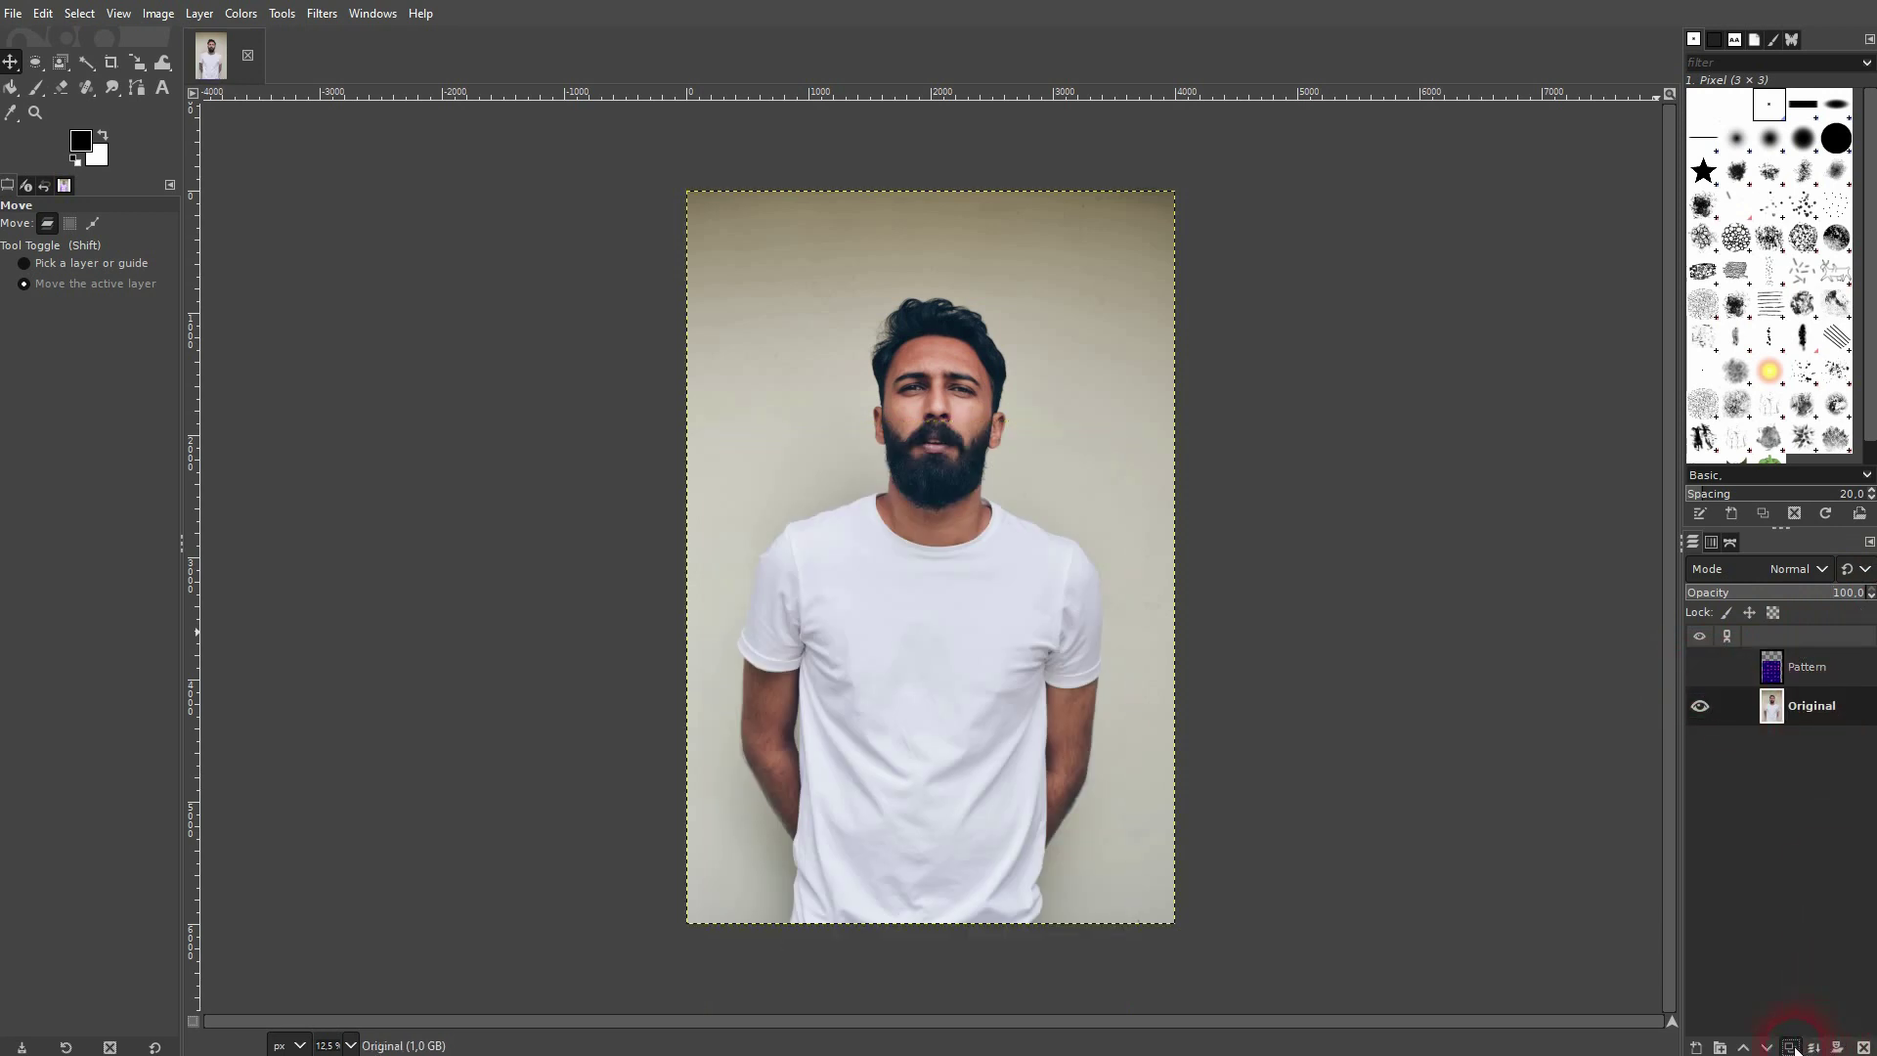
- Start a path on the Original copy layer where the collar meets the neck on the image's left side, following the upper shoulder edge outward
{"action": "scroll", "coordinate": [913, 779], "scroll_direction": "up", "scroll_amount": 1}
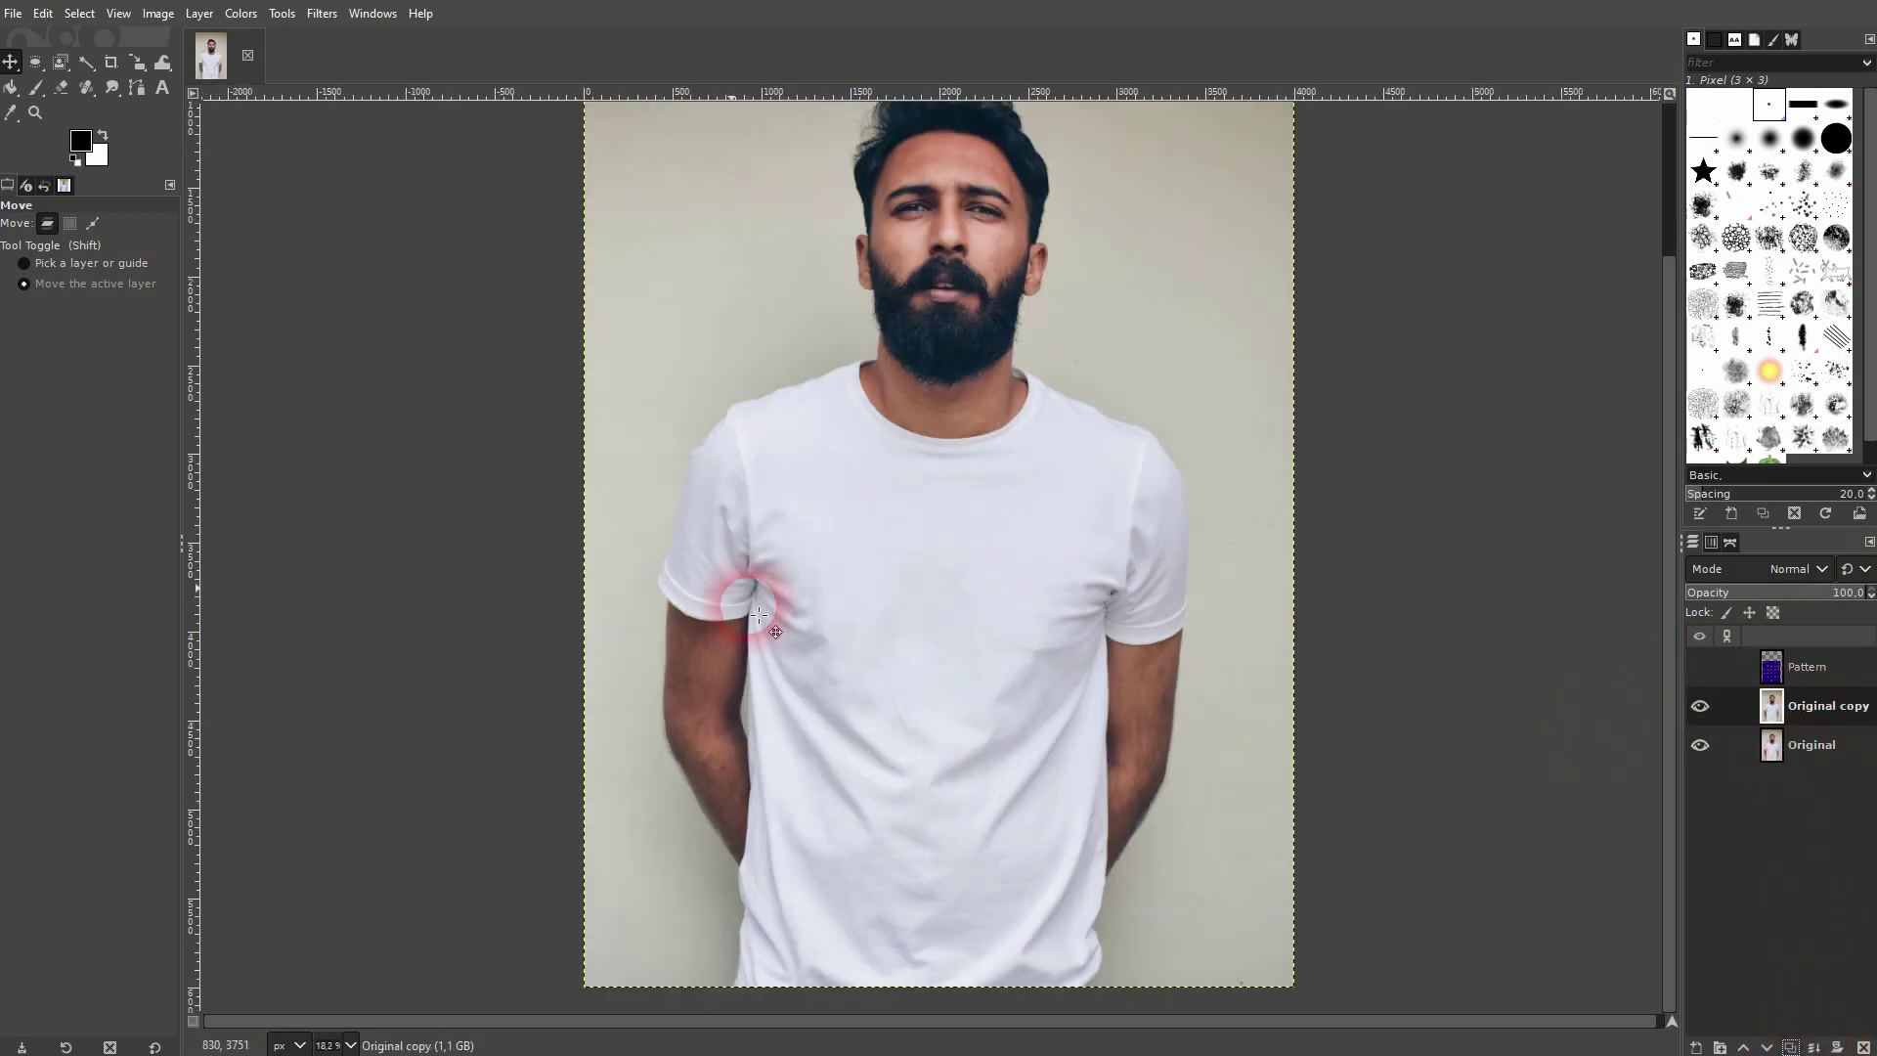
{"action": "left_click", "coordinate": [139, 82]}
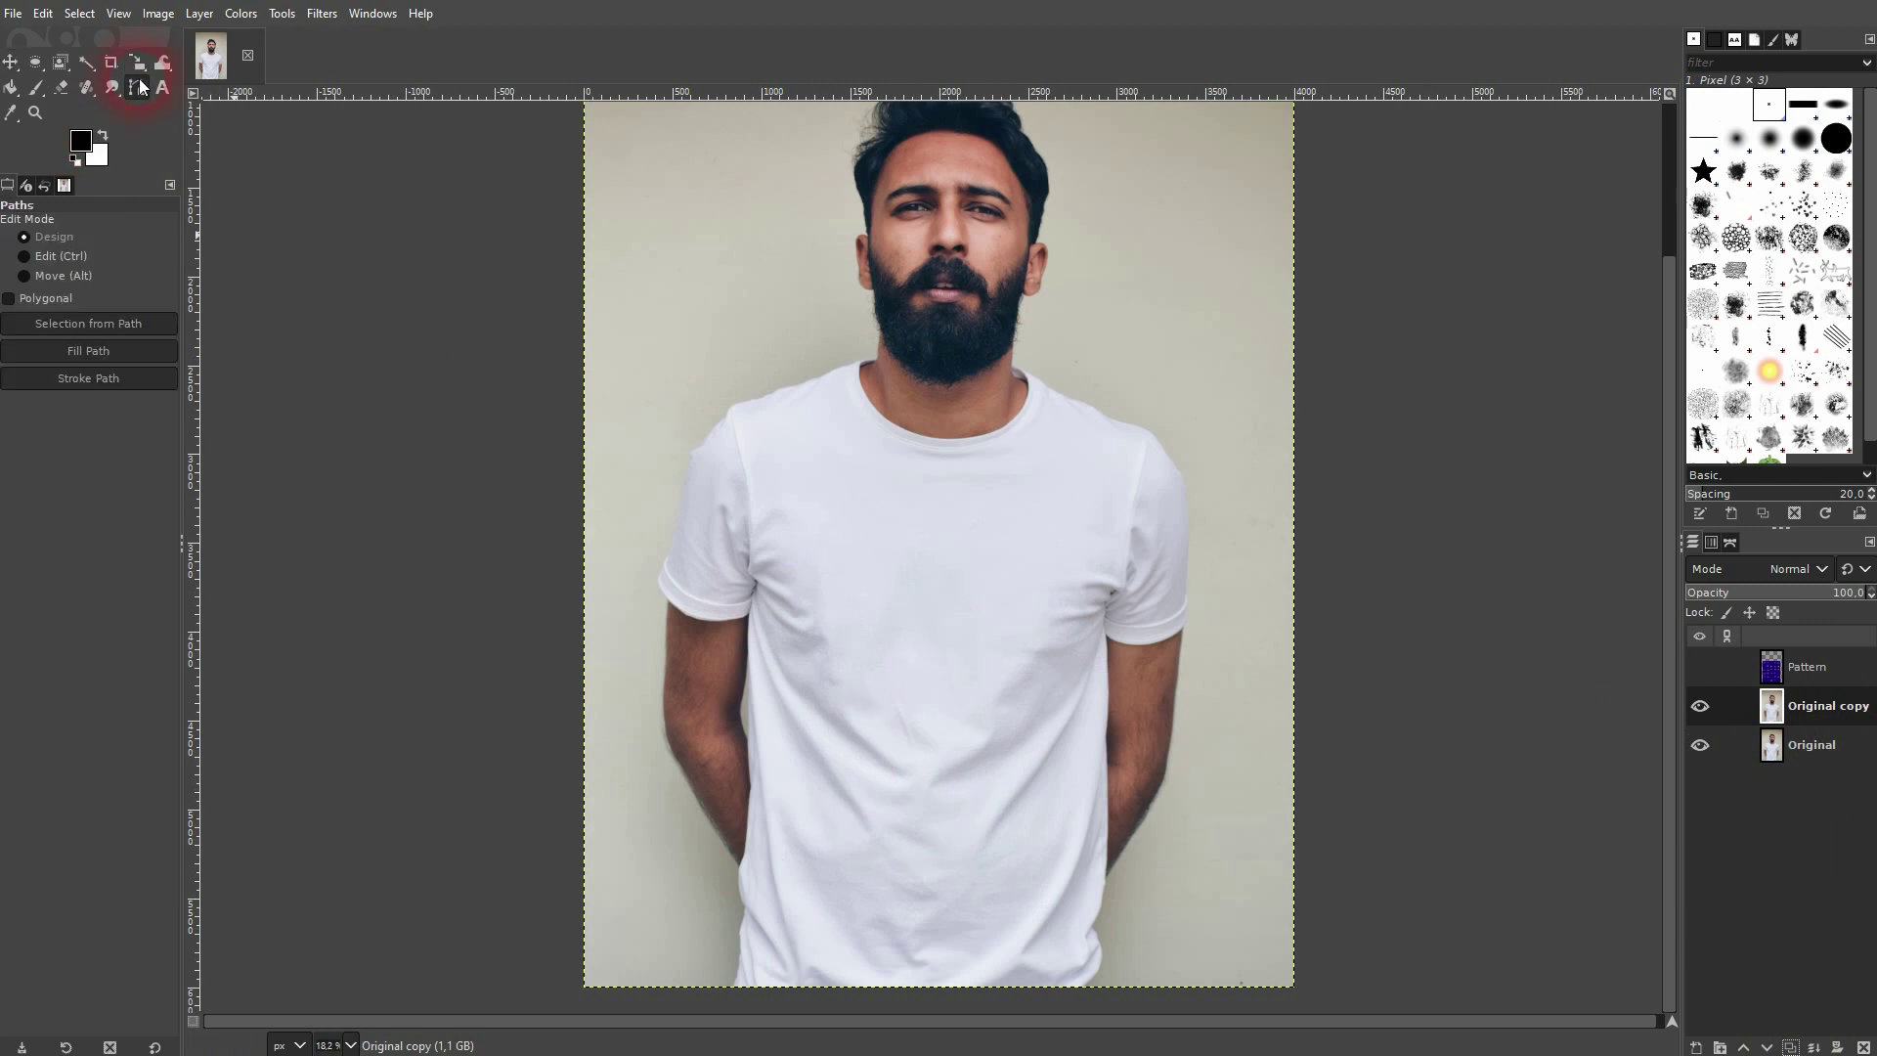
{"action": "key", "text": "2"}
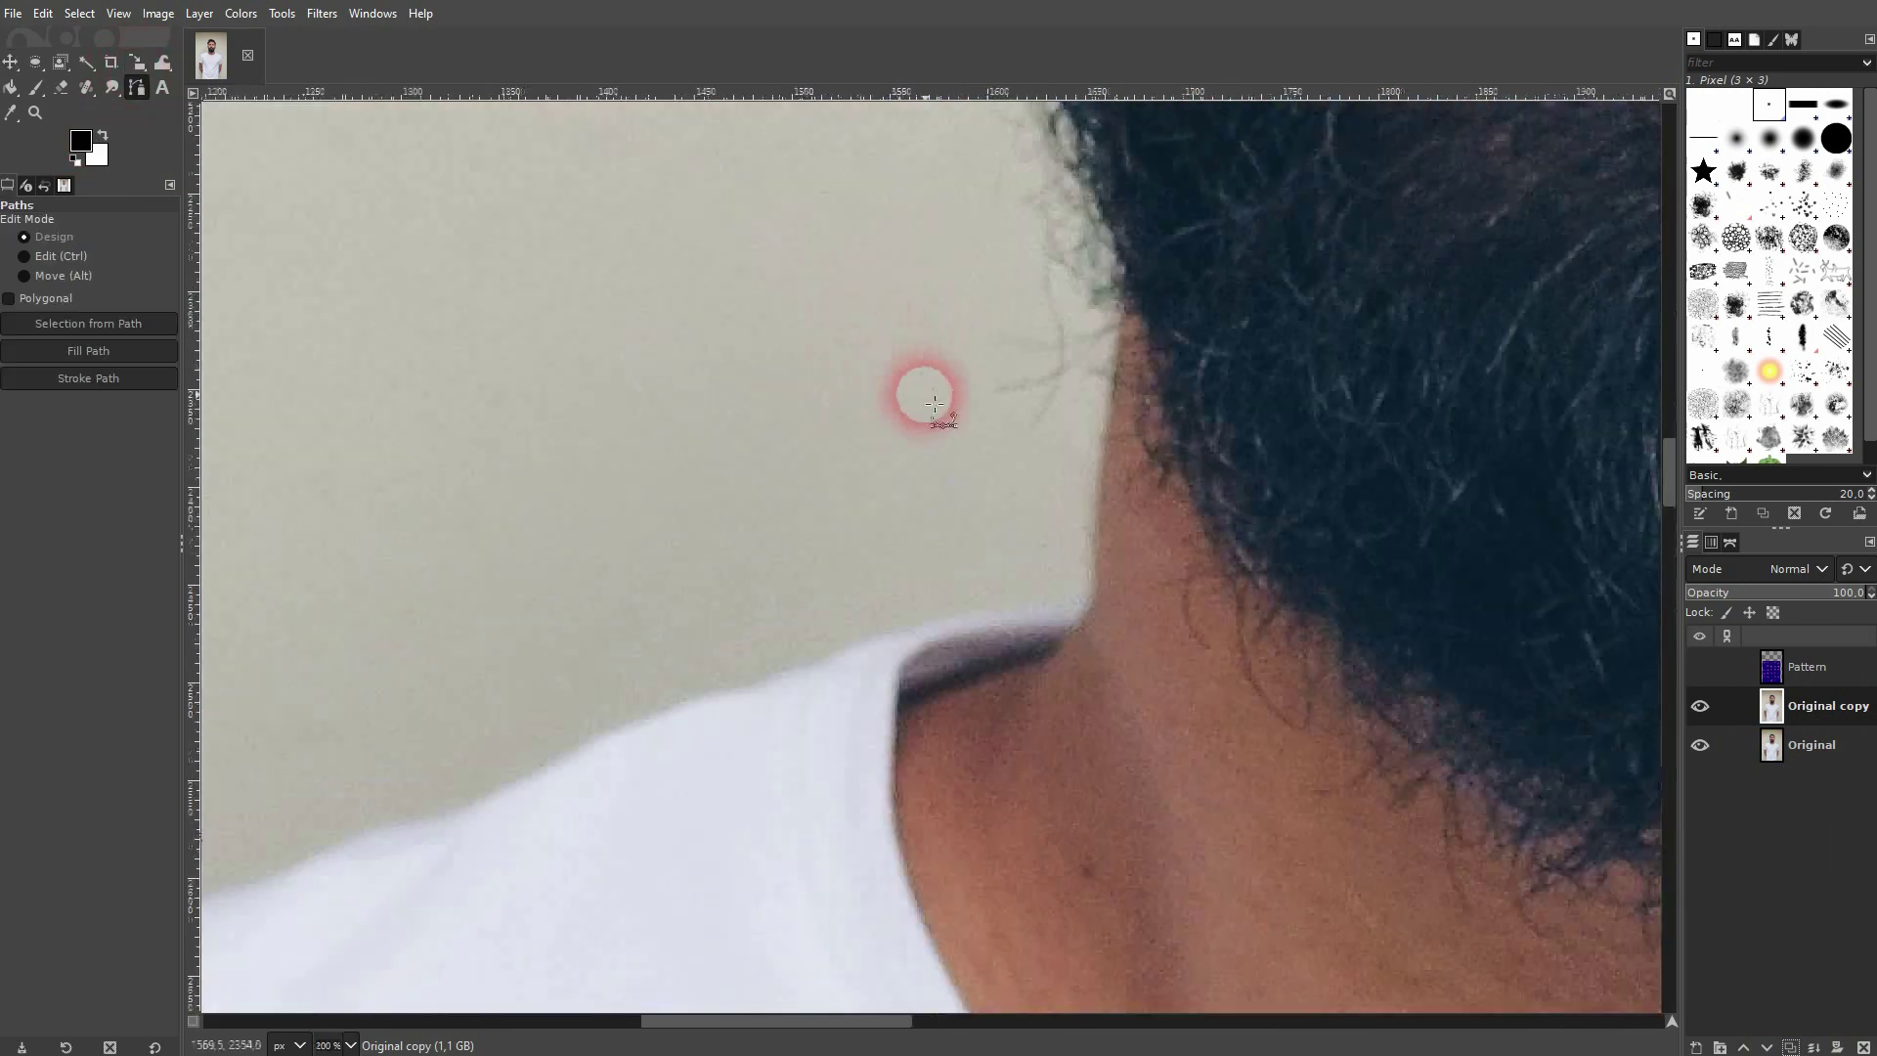
{"action": "left_click", "coordinate": [1085, 603]}
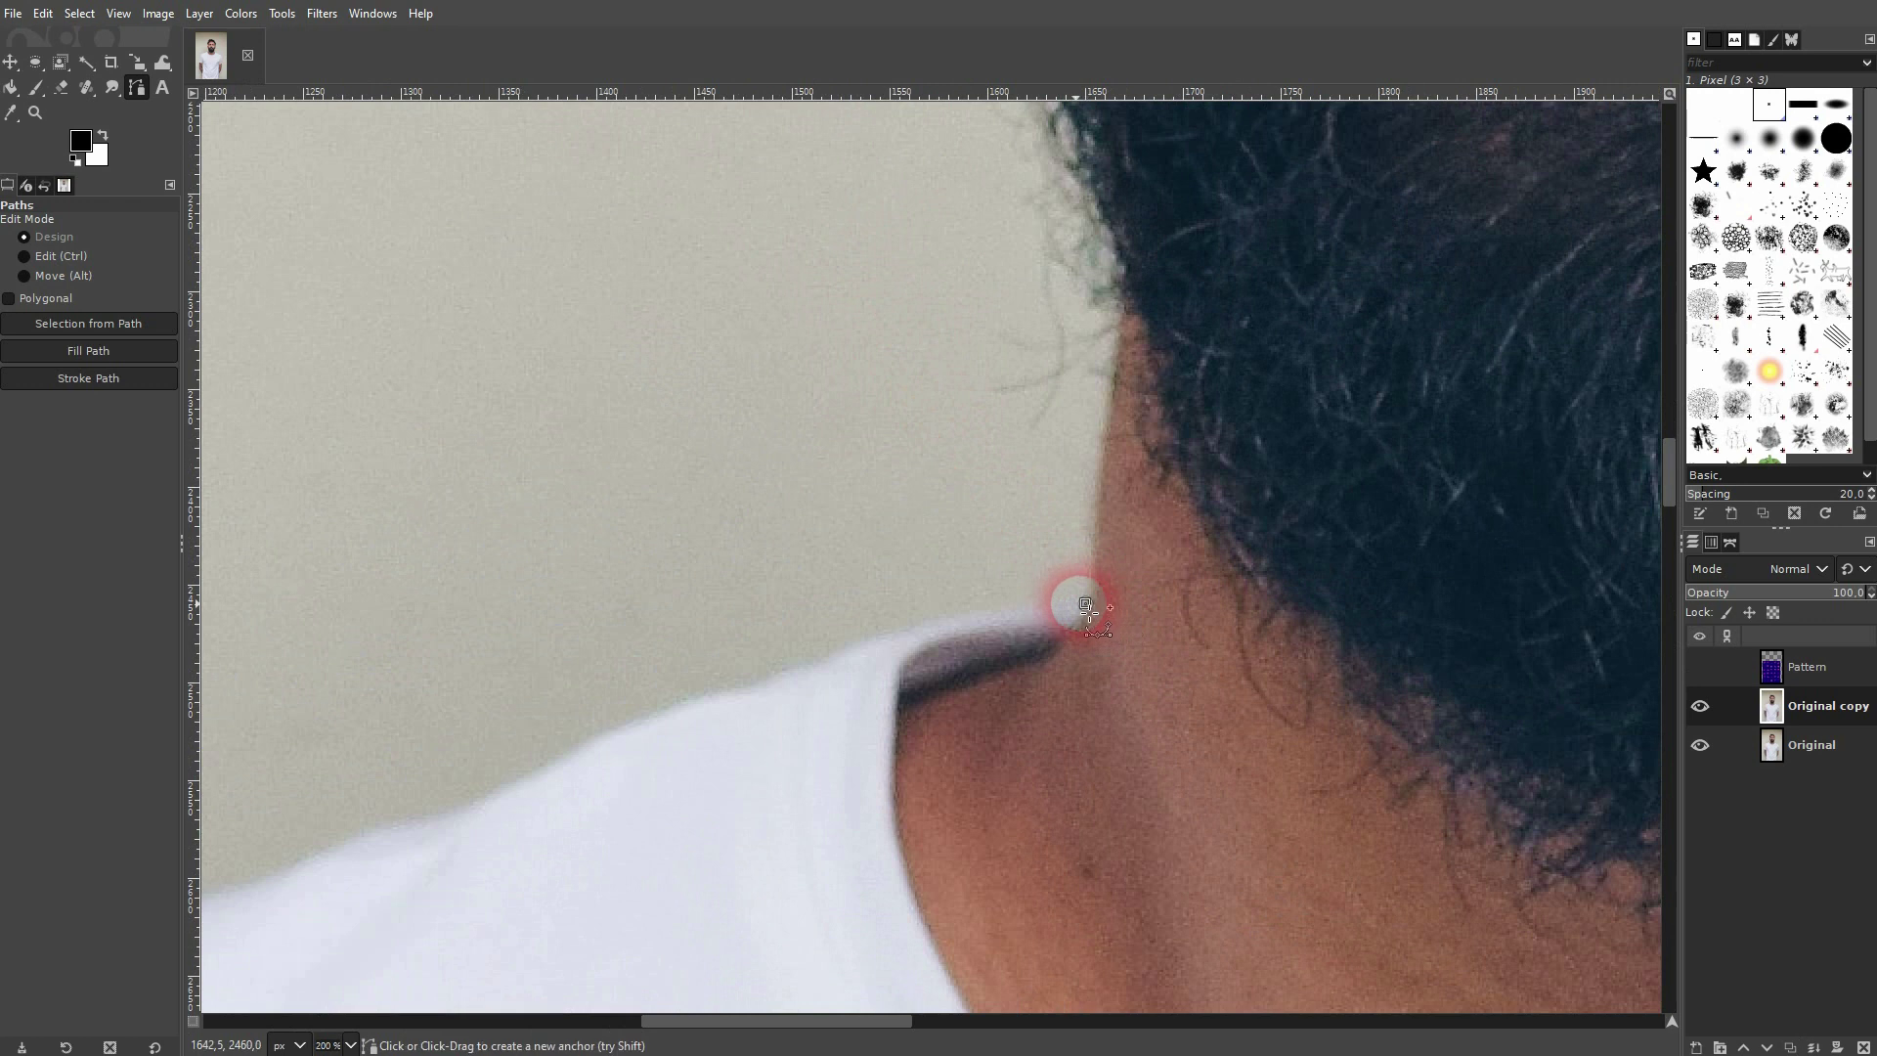
{"action": "left_click", "coordinate": [855, 645]}
{"action": "left_click", "coordinate": [666, 707]}
{"action": "left_click", "coordinate": [497, 790]}
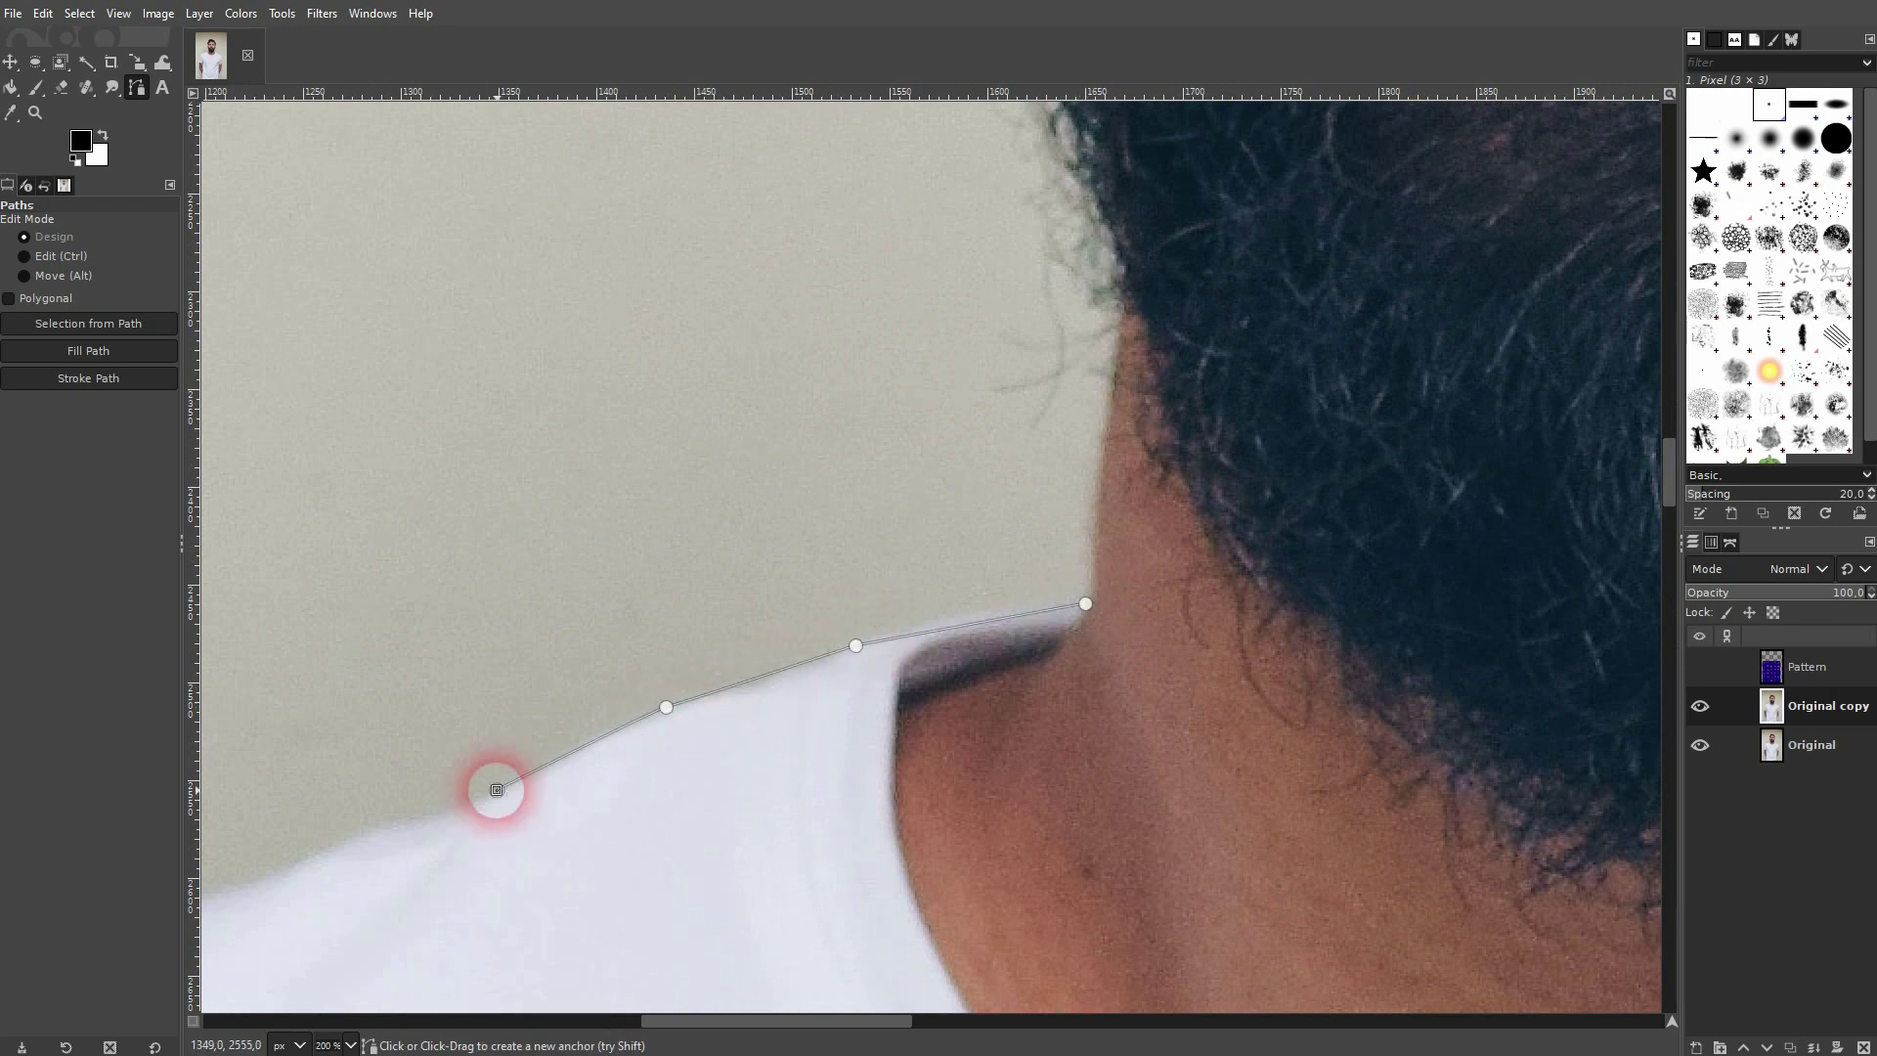
{"action": "left_click", "coordinate": [399, 824]}
- Continue the path along the shoulder edge to the top of the sleeve seam
{"action": "left_click_drag", "start_coordinate": [394, 867], "coordinate": [1333, 411]}
{"action": "left_click", "coordinate": [1138, 450]}
{"action": "left_click", "coordinate": [974, 488]}
{"action": "left_click", "coordinate": [895, 503]}
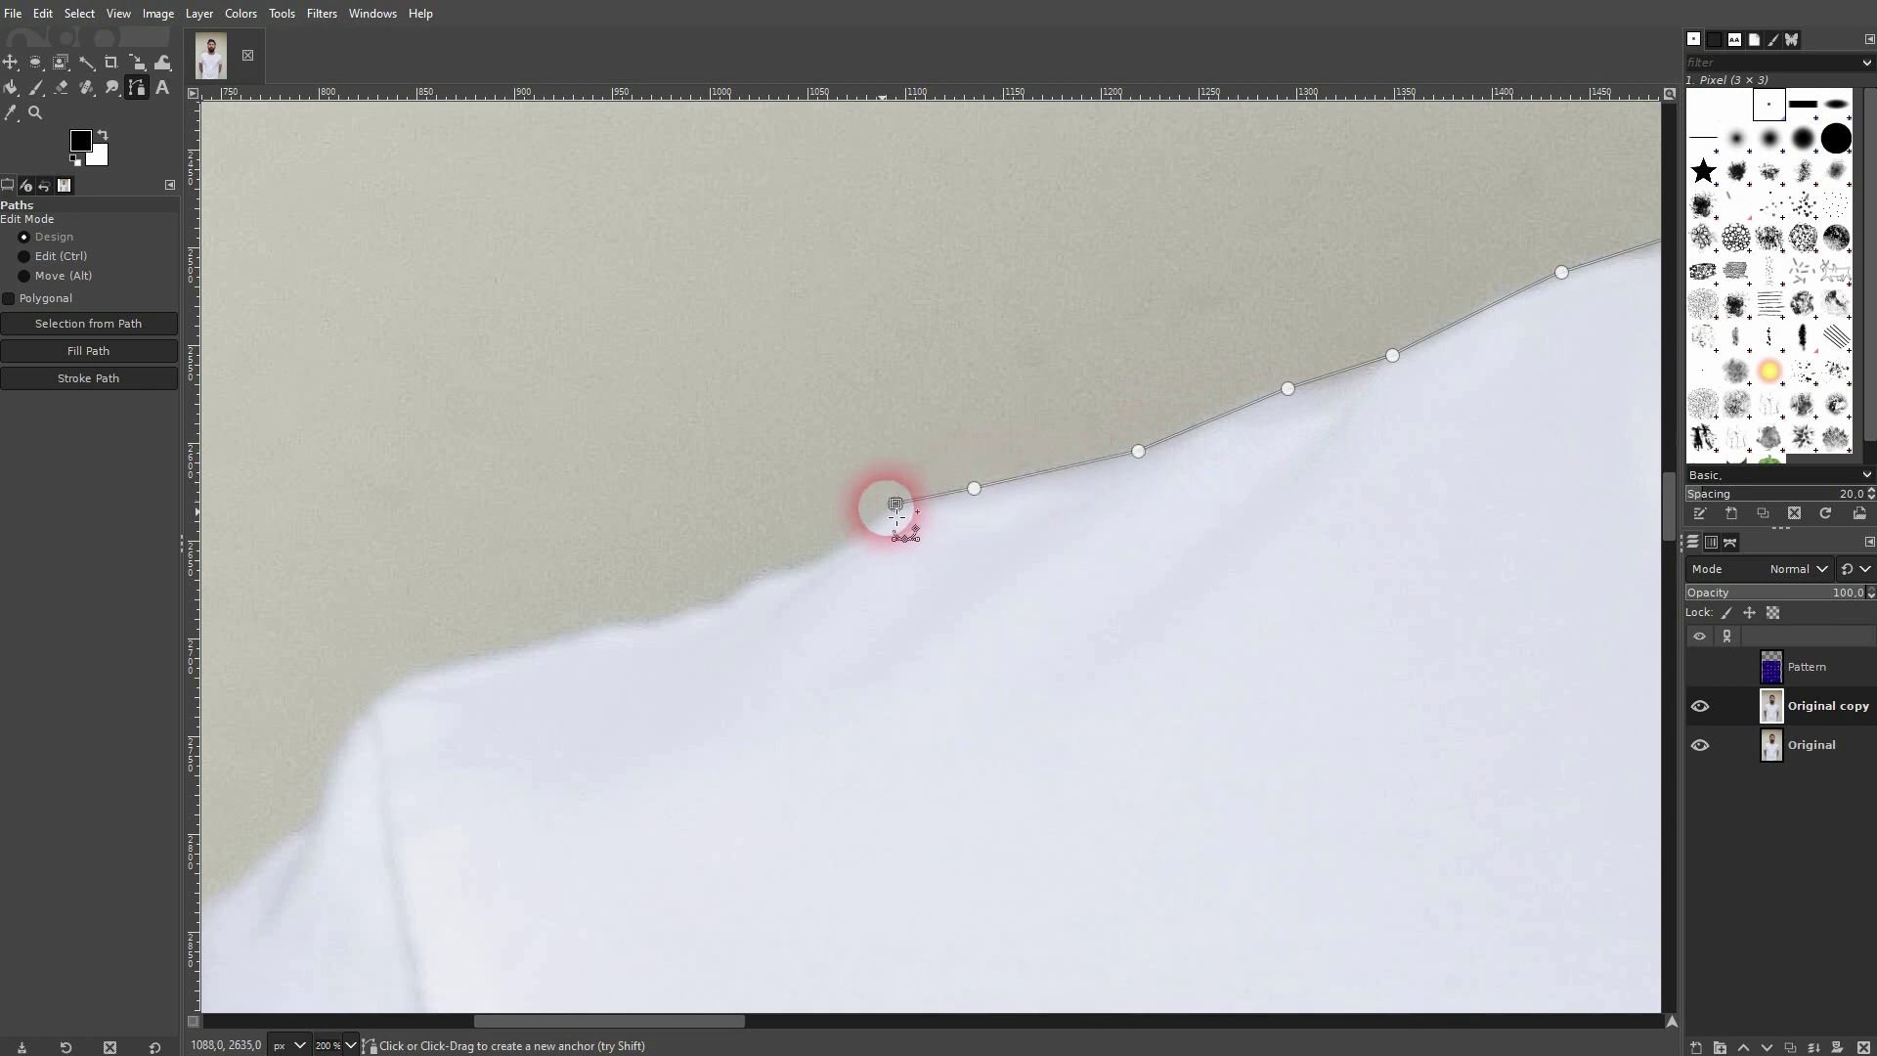
{"action": "left_click", "coordinate": [808, 560]}
{"action": "left_click", "coordinate": [745, 584]}
{"action": "left_click", "coordinate": [667, 615]}
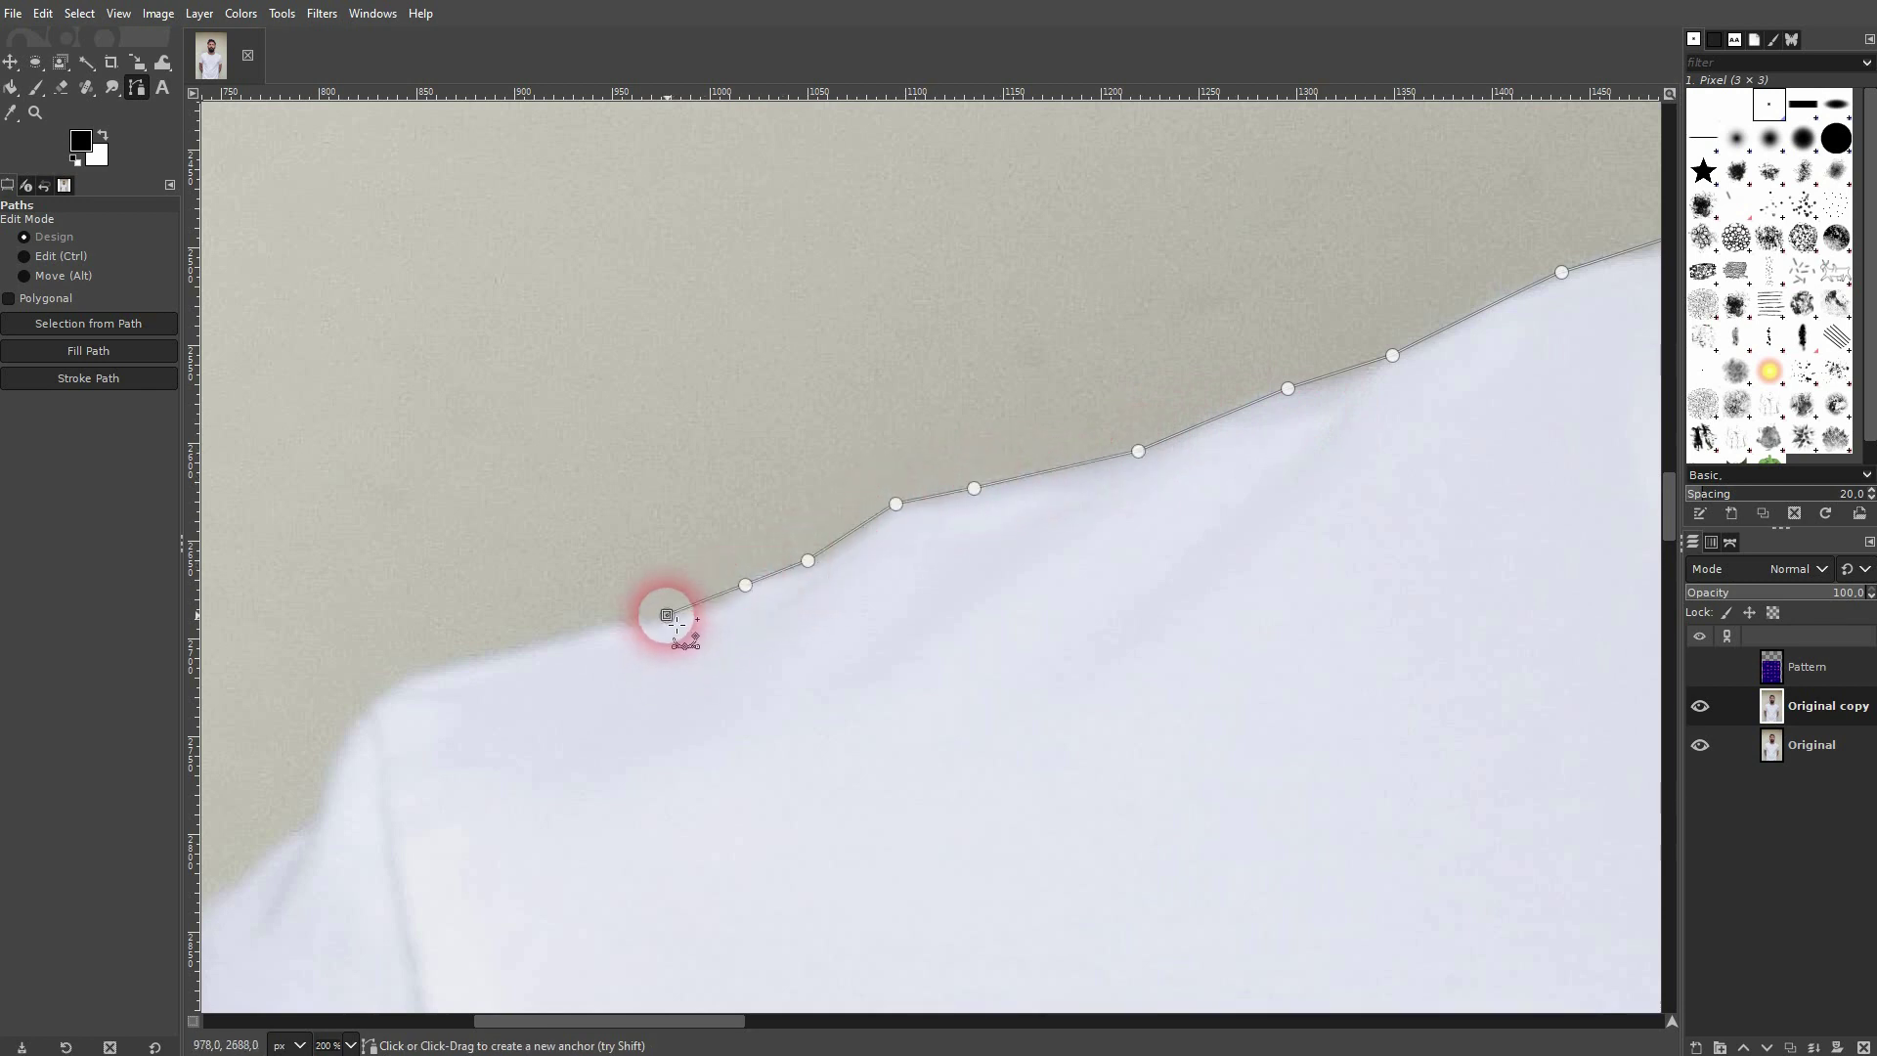
{"action": "left_click", "coordinate": [379, 685]}
- Trace the upper outer edge of the sleeve with path anchors, from the seam down past the small bulge in the fabric
{"action": "left_click_drag", "start_coordinate": [394, 850], "coordinate": [1053, 353]}
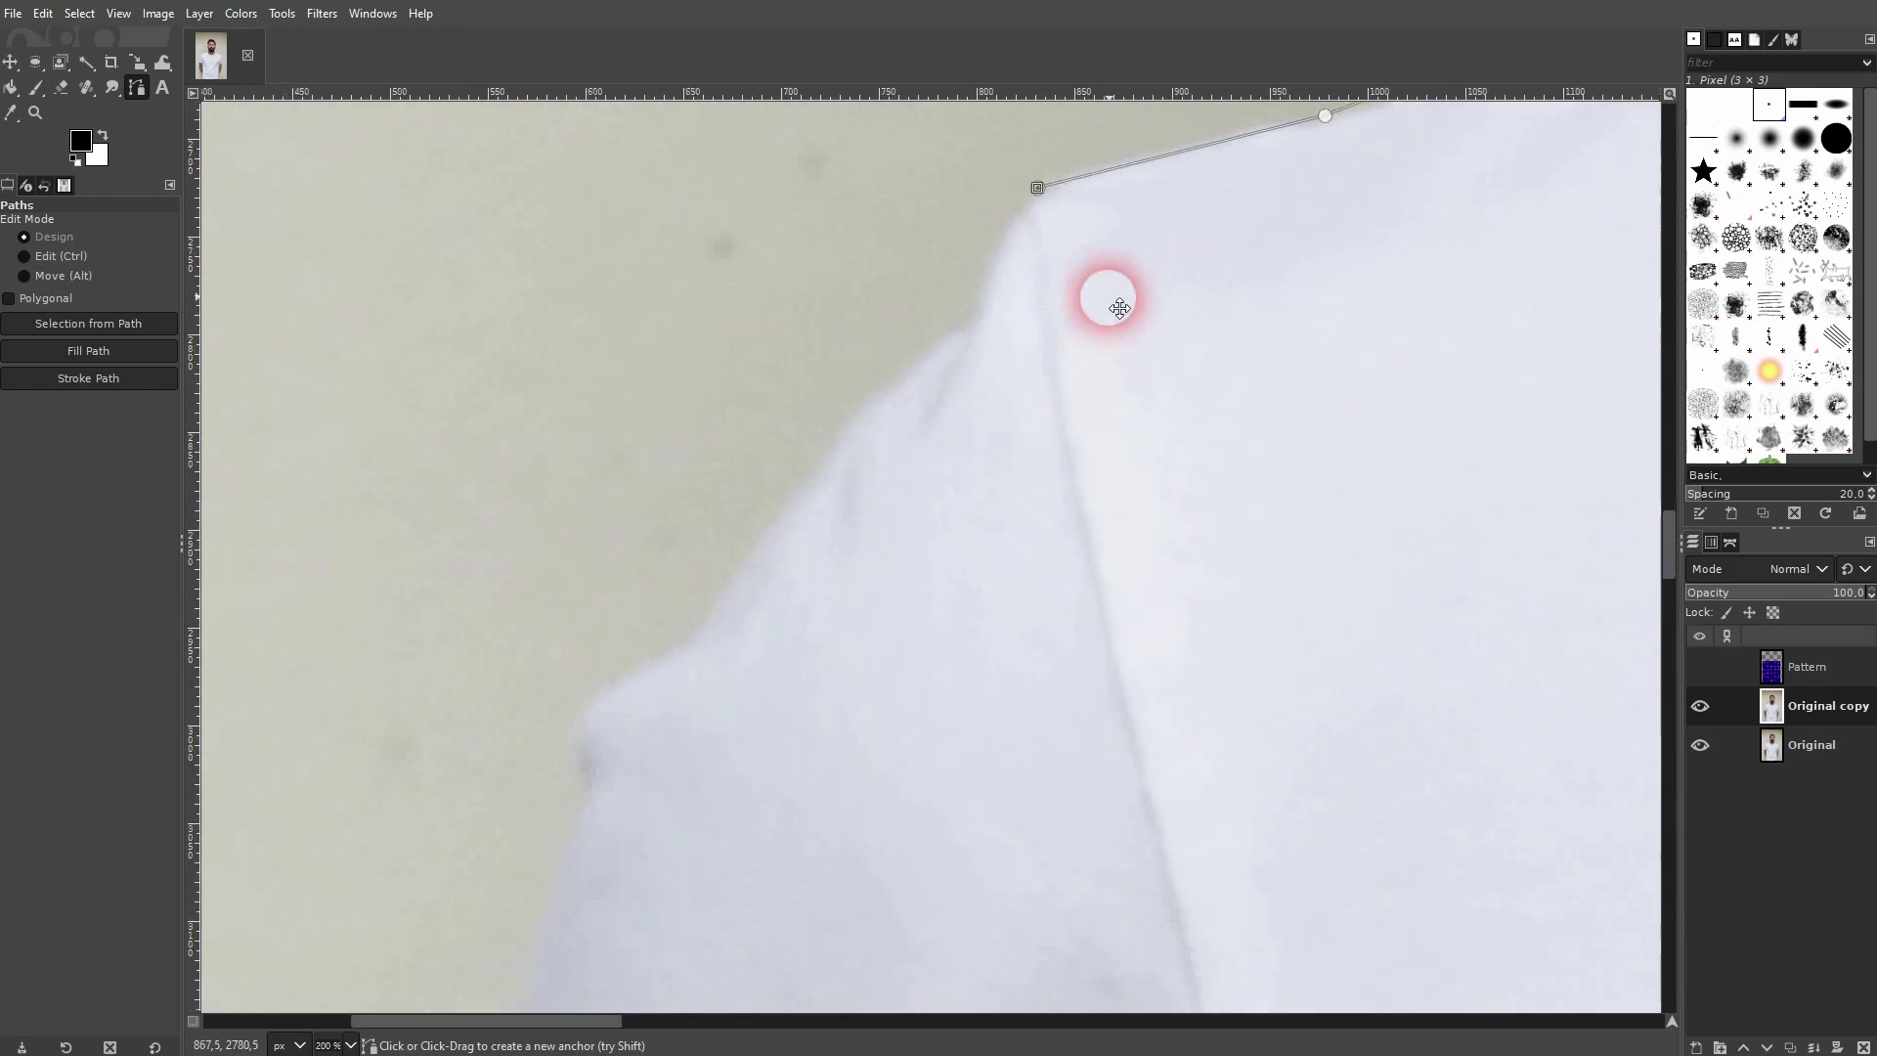
{"action": "left_click", "coordinate": [975, 318]}
{"action": "left_click", "coordinate": [857, 421]}
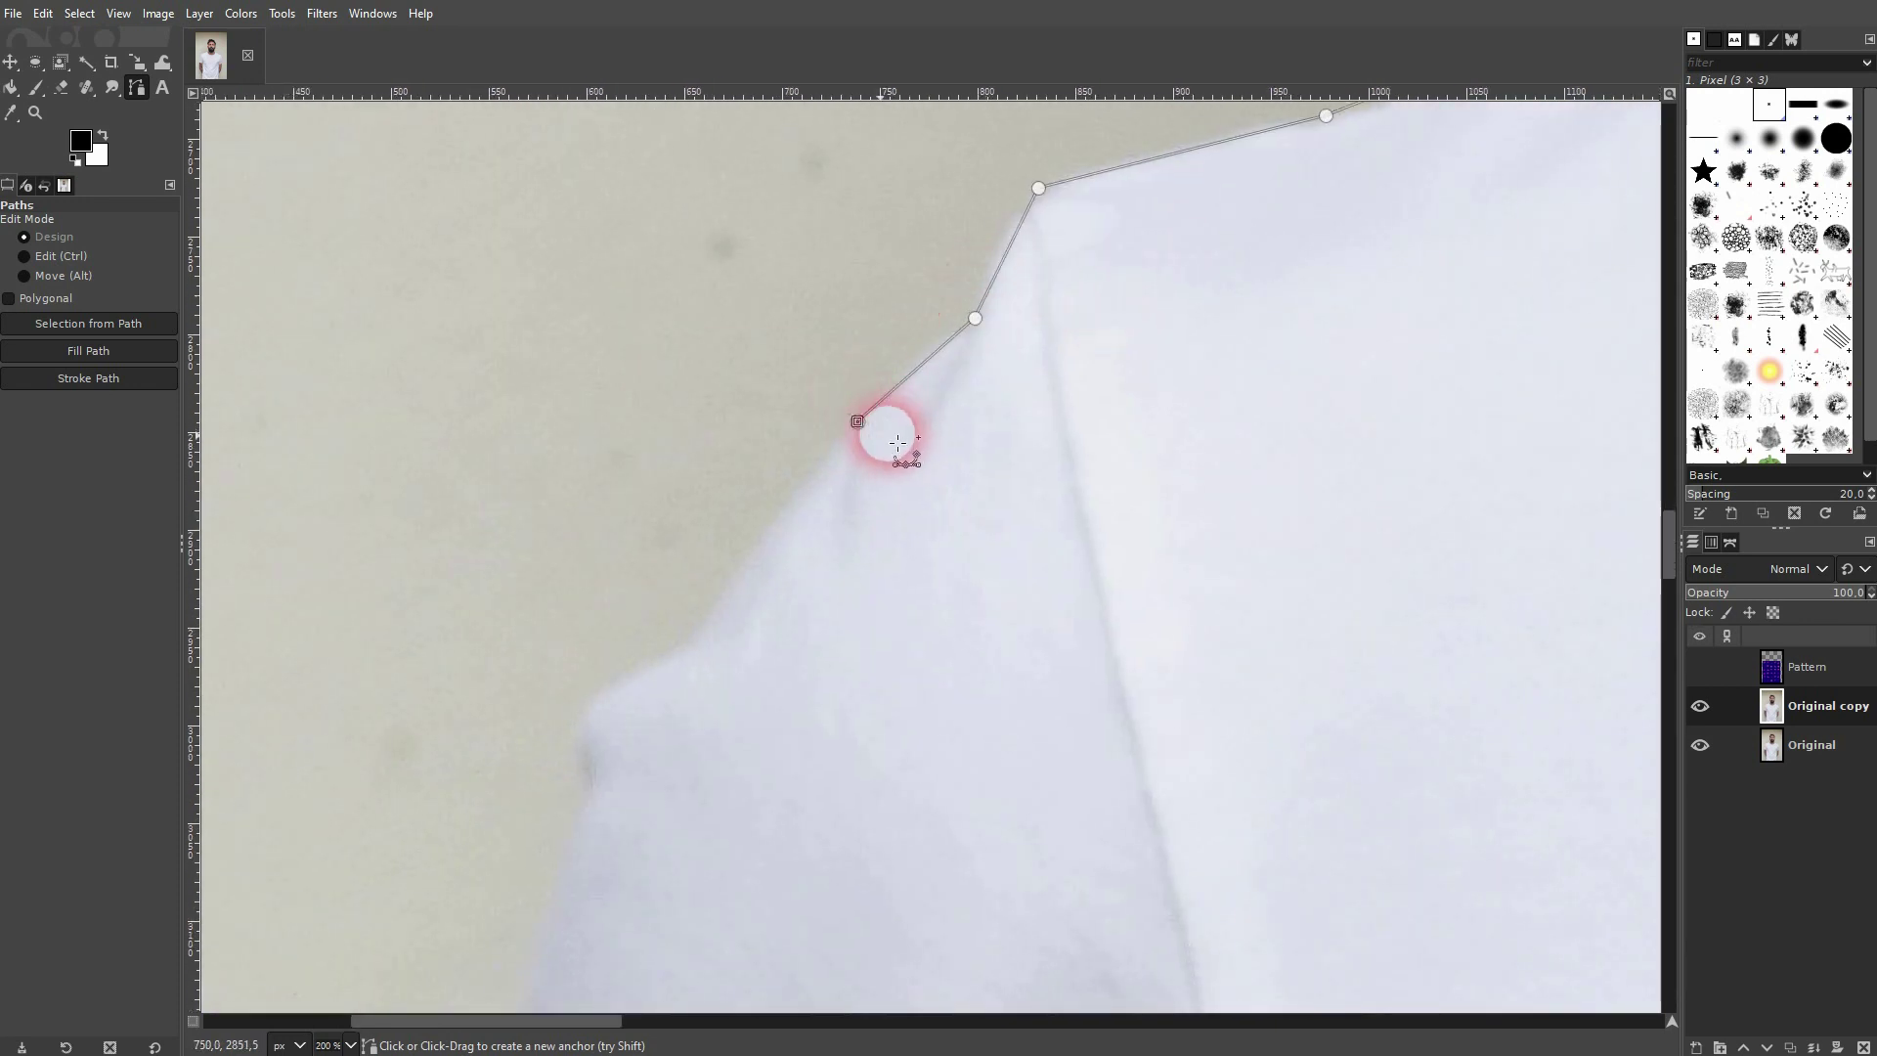
{"action": "left_click", "coordinate": [753, 547]}
{"action": "left_click", "coordinate": [685, 651]}
{"action": "left_click", "coordinate": [586, 707]}
{"action": "left_click", "coordinate": [589, 794]}
- Continue the path down the long outer edge of the sleeve to the cuff's outer corner
{"action": "scroll", "coordinate": [597, 883], "scroll_direction": "down", "scroll_amount": 5}
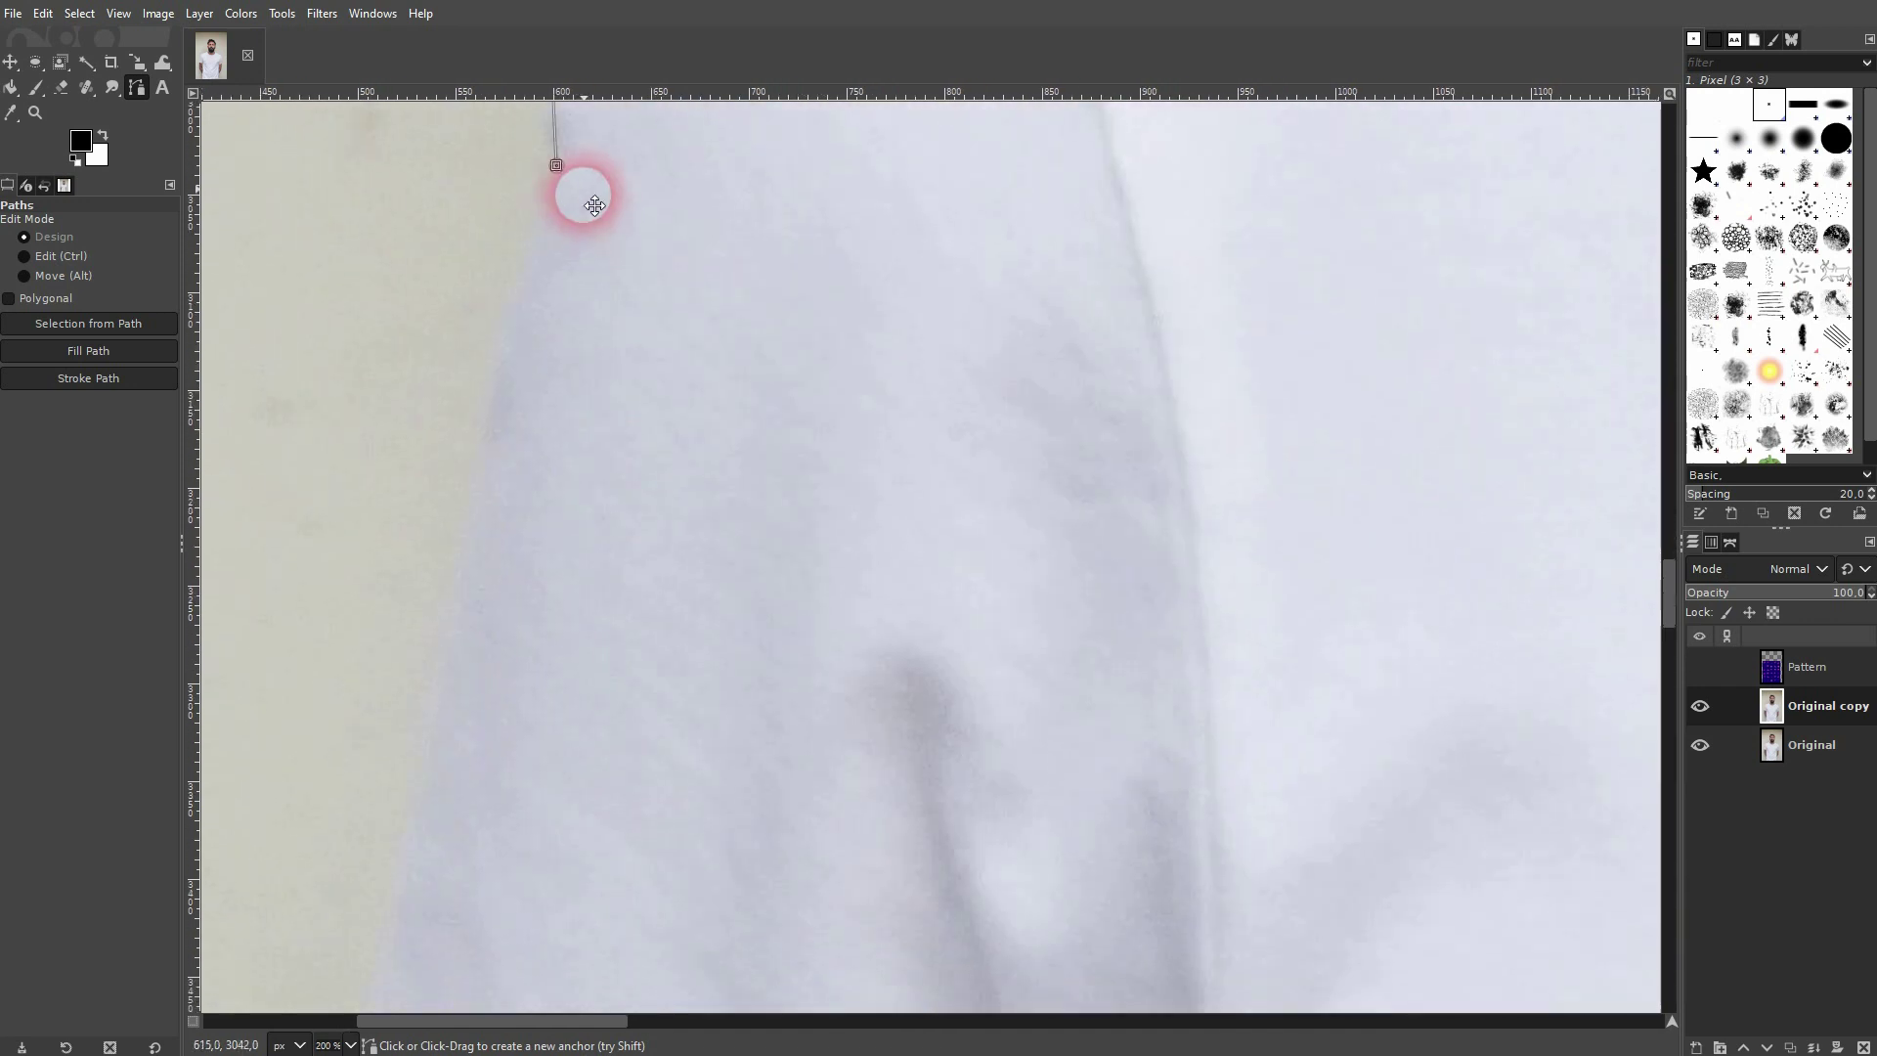
{"action": "left_click", "coordinate": [490, 372]}
{"action": "left_click", "coordinate": [467, 523]}
{"action": "left_click", "coordinate": [422, 775]}
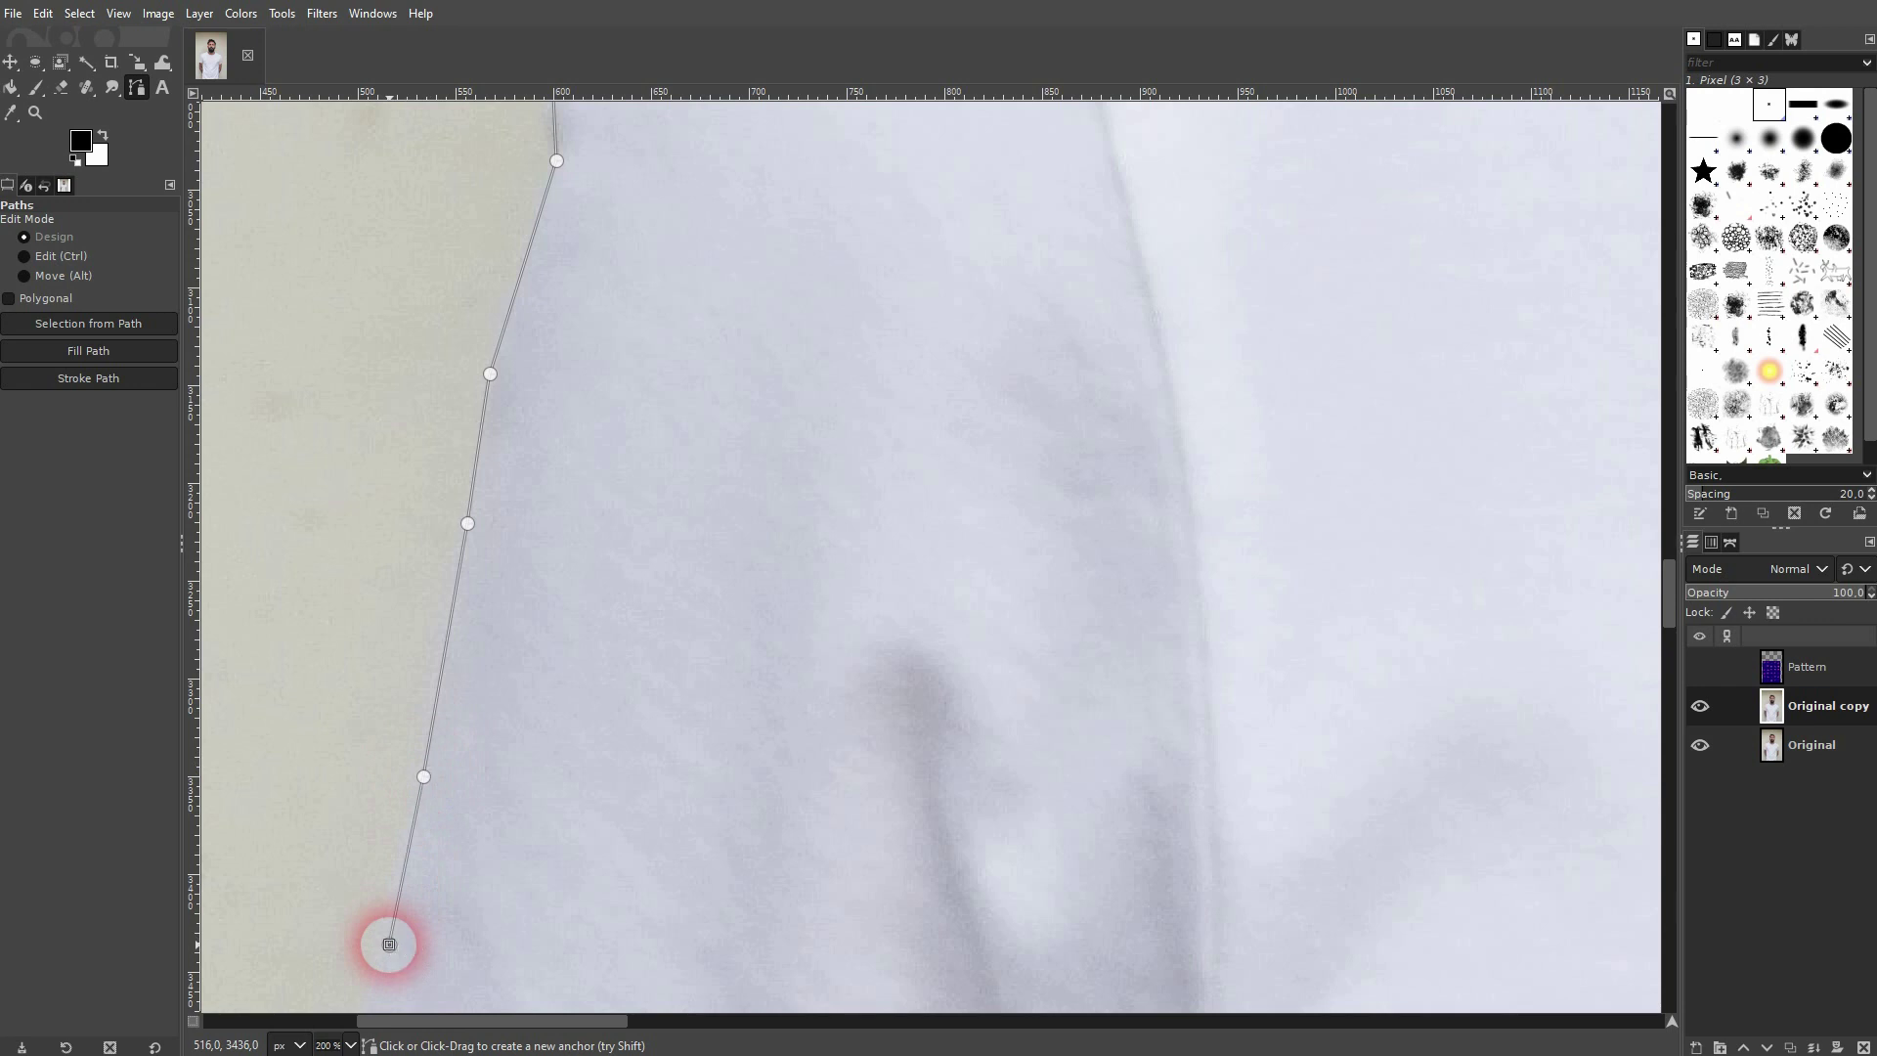
{"action": "scroll", "coordinate": [389, 944], "scroll_direction": "down", "scroll_amount": 5}
{"action": "scroll", "coordinate": [649, 319], "scroll_direction": "left", "scroll_amount": 2}
{"action": "left_click", "coordinate": [561, 412]}
{"action": "left_click", "coordinate": [515, 533]}
{"action": "left_click", "coordinate": [467, 639]}
{"action": "left_click", "coordinate": [431, 729]}
- Trace the sleeve hem around the upper arm to the point where the cuff meets the shirt's body
{"action": "scroll", "coordinate": [545, 851], "scroll_direction": "down", "scroll_amount": 3}
{"action": "scroll", "coordinate": [314, 512], "scroll_direction": "right", "scroll_amount": 2}
{"action": "scroll", "coordinate": [482, 511], "scroll_direction": "left", "scroll_amount": 2}
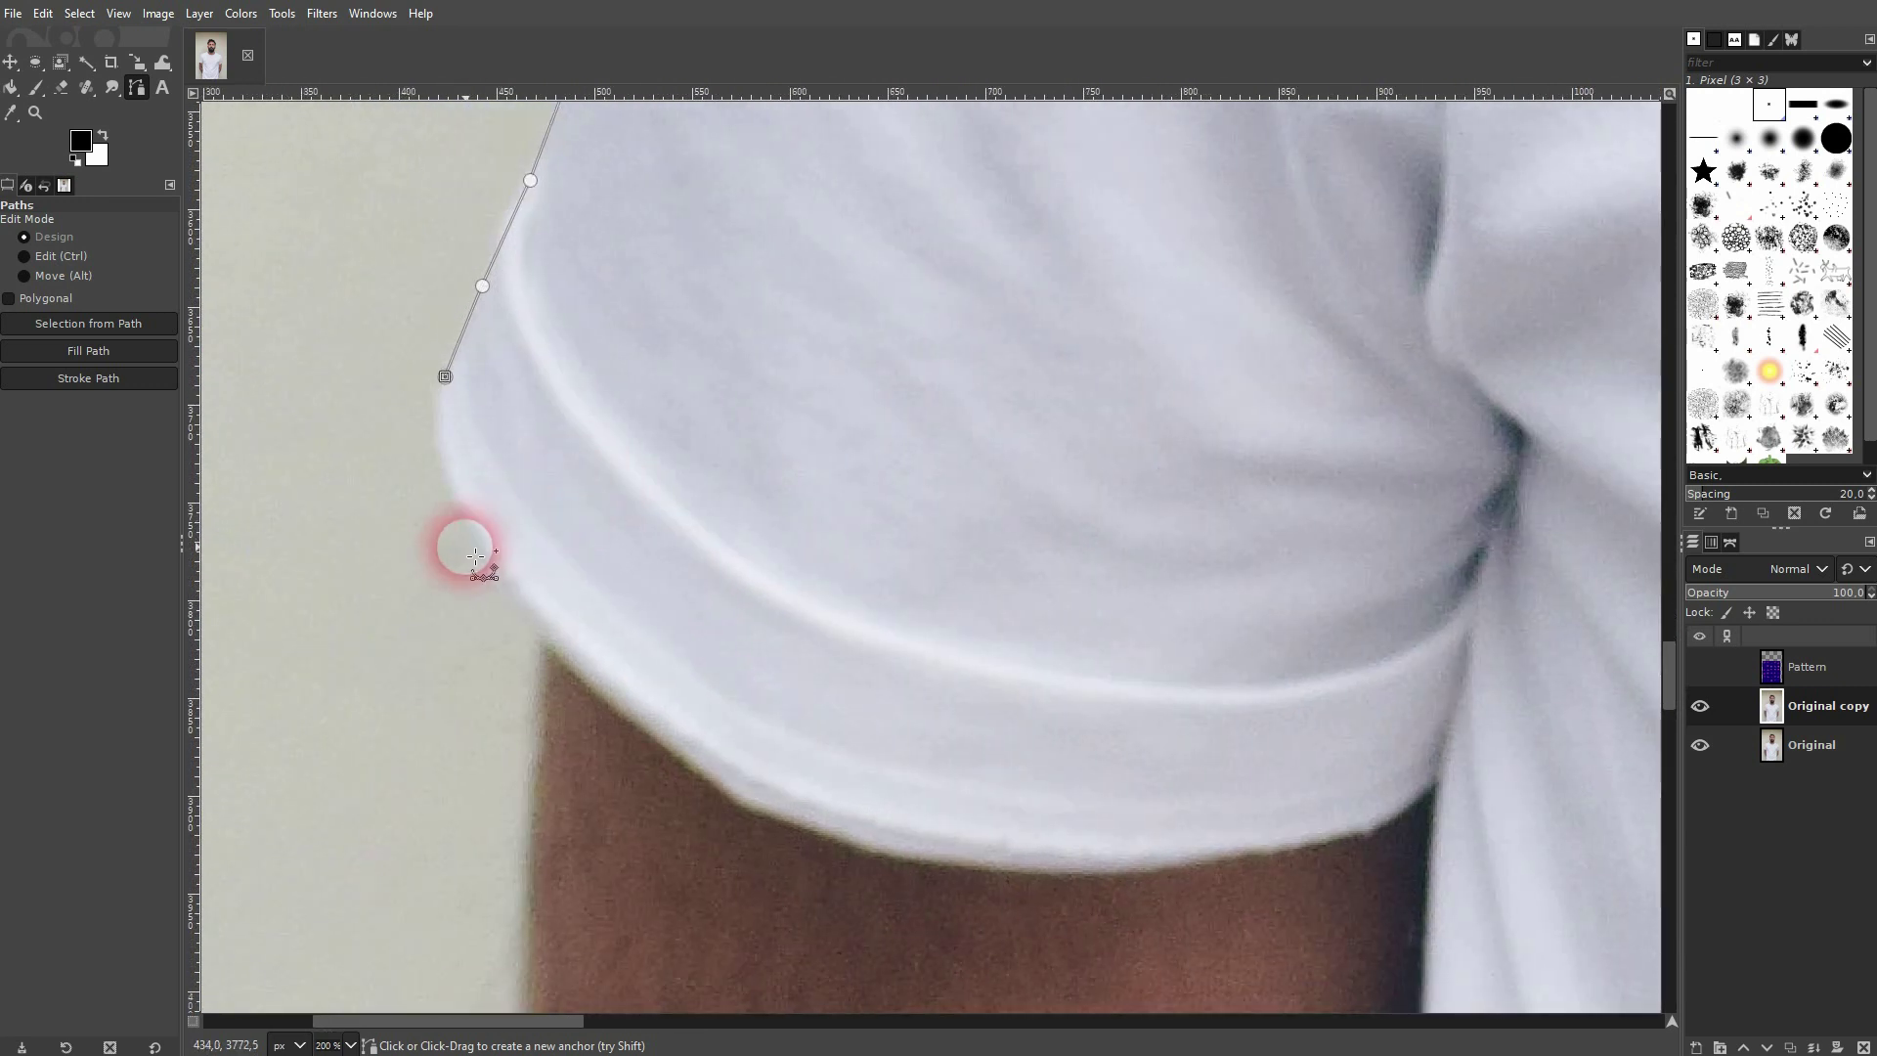
{"action": "left_click", "coordinate": [483, 544]}
{"action": "left_click", "coordinate": [608, 697]}
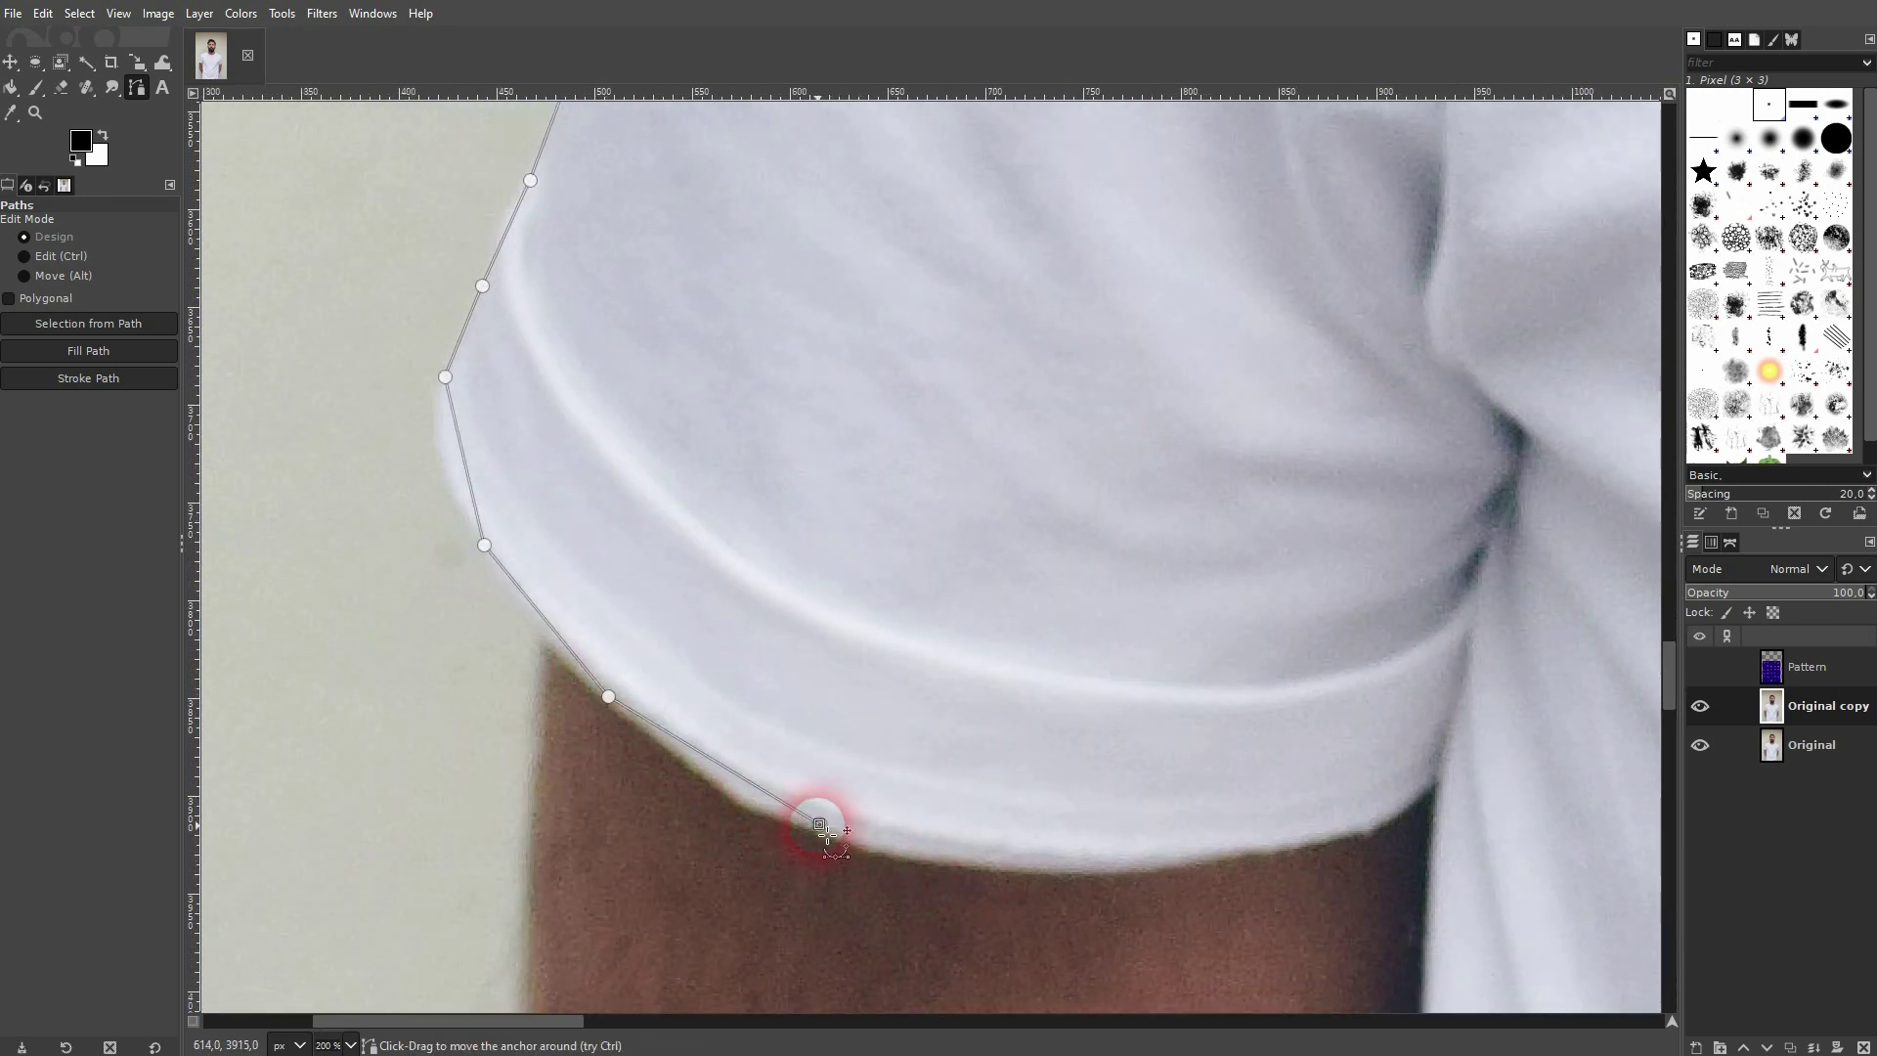
{"action": "left_click", "coordinate": [606, 696]}
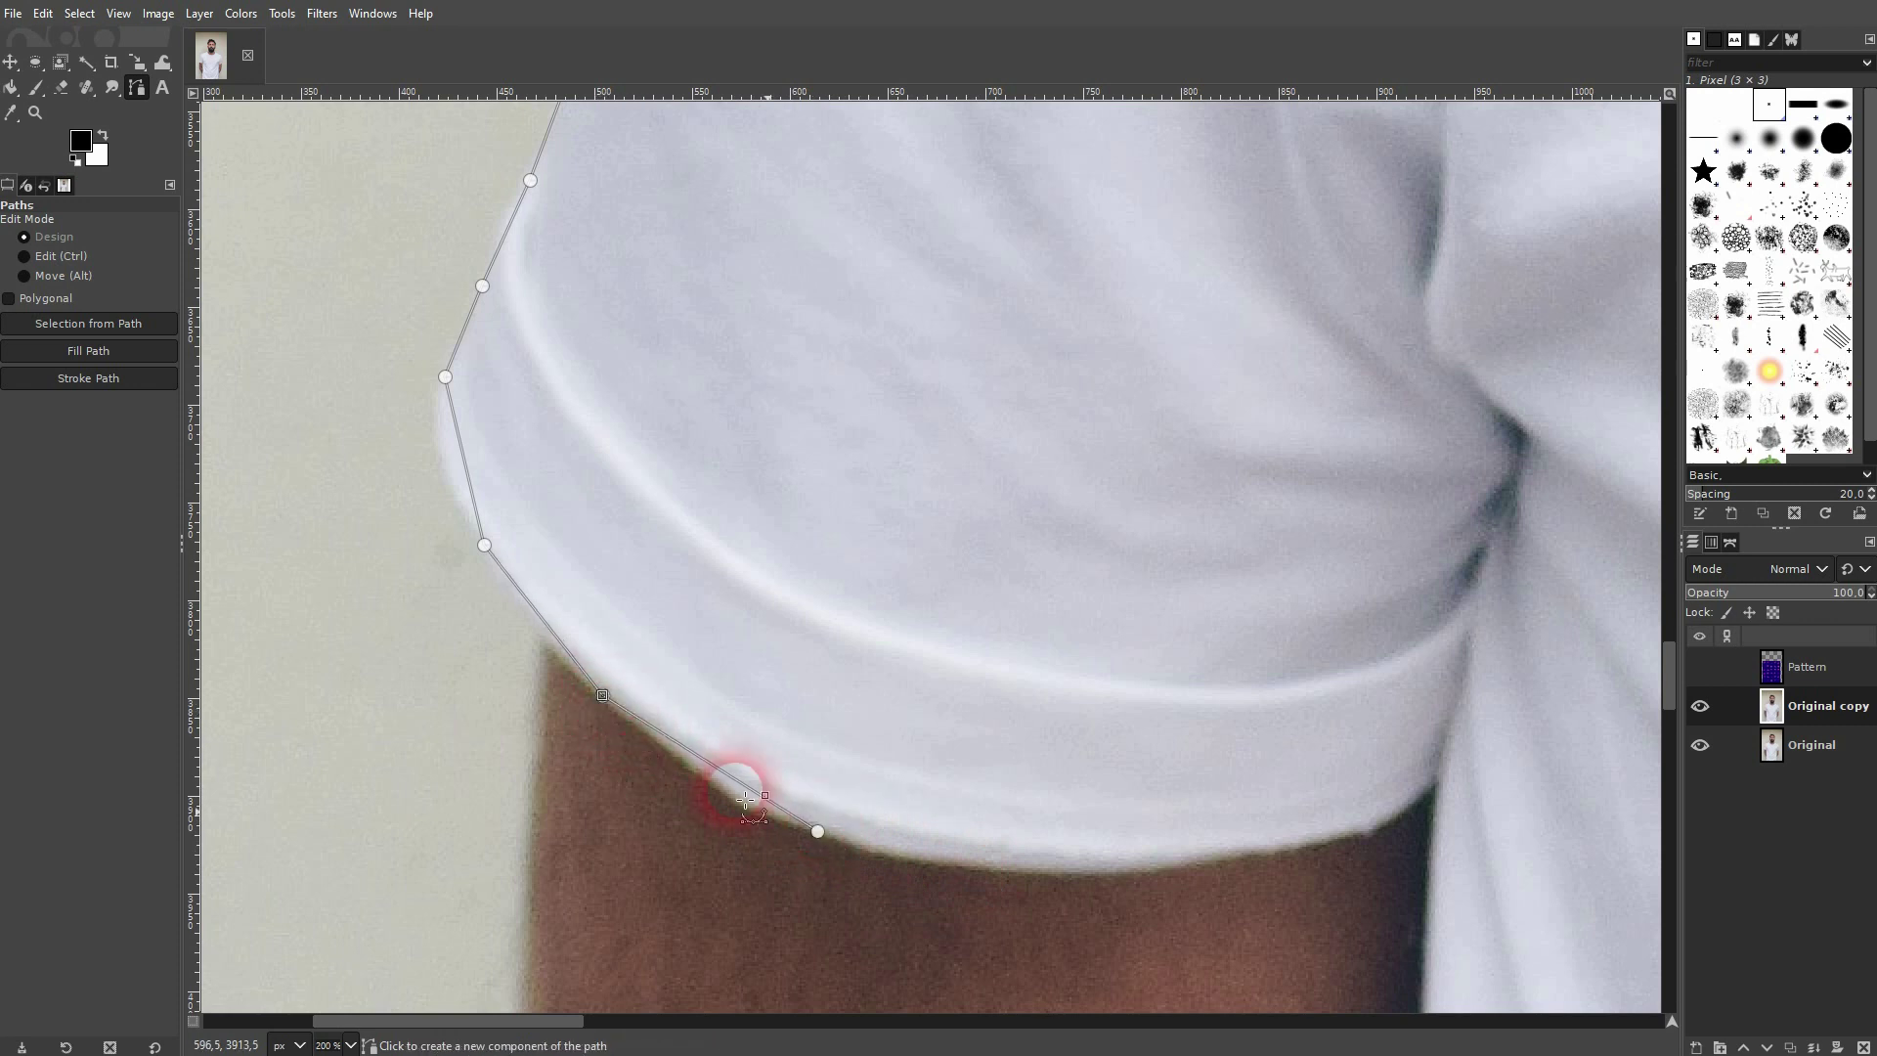
{"action": "left_click", "coordinate": [1029, 875]}
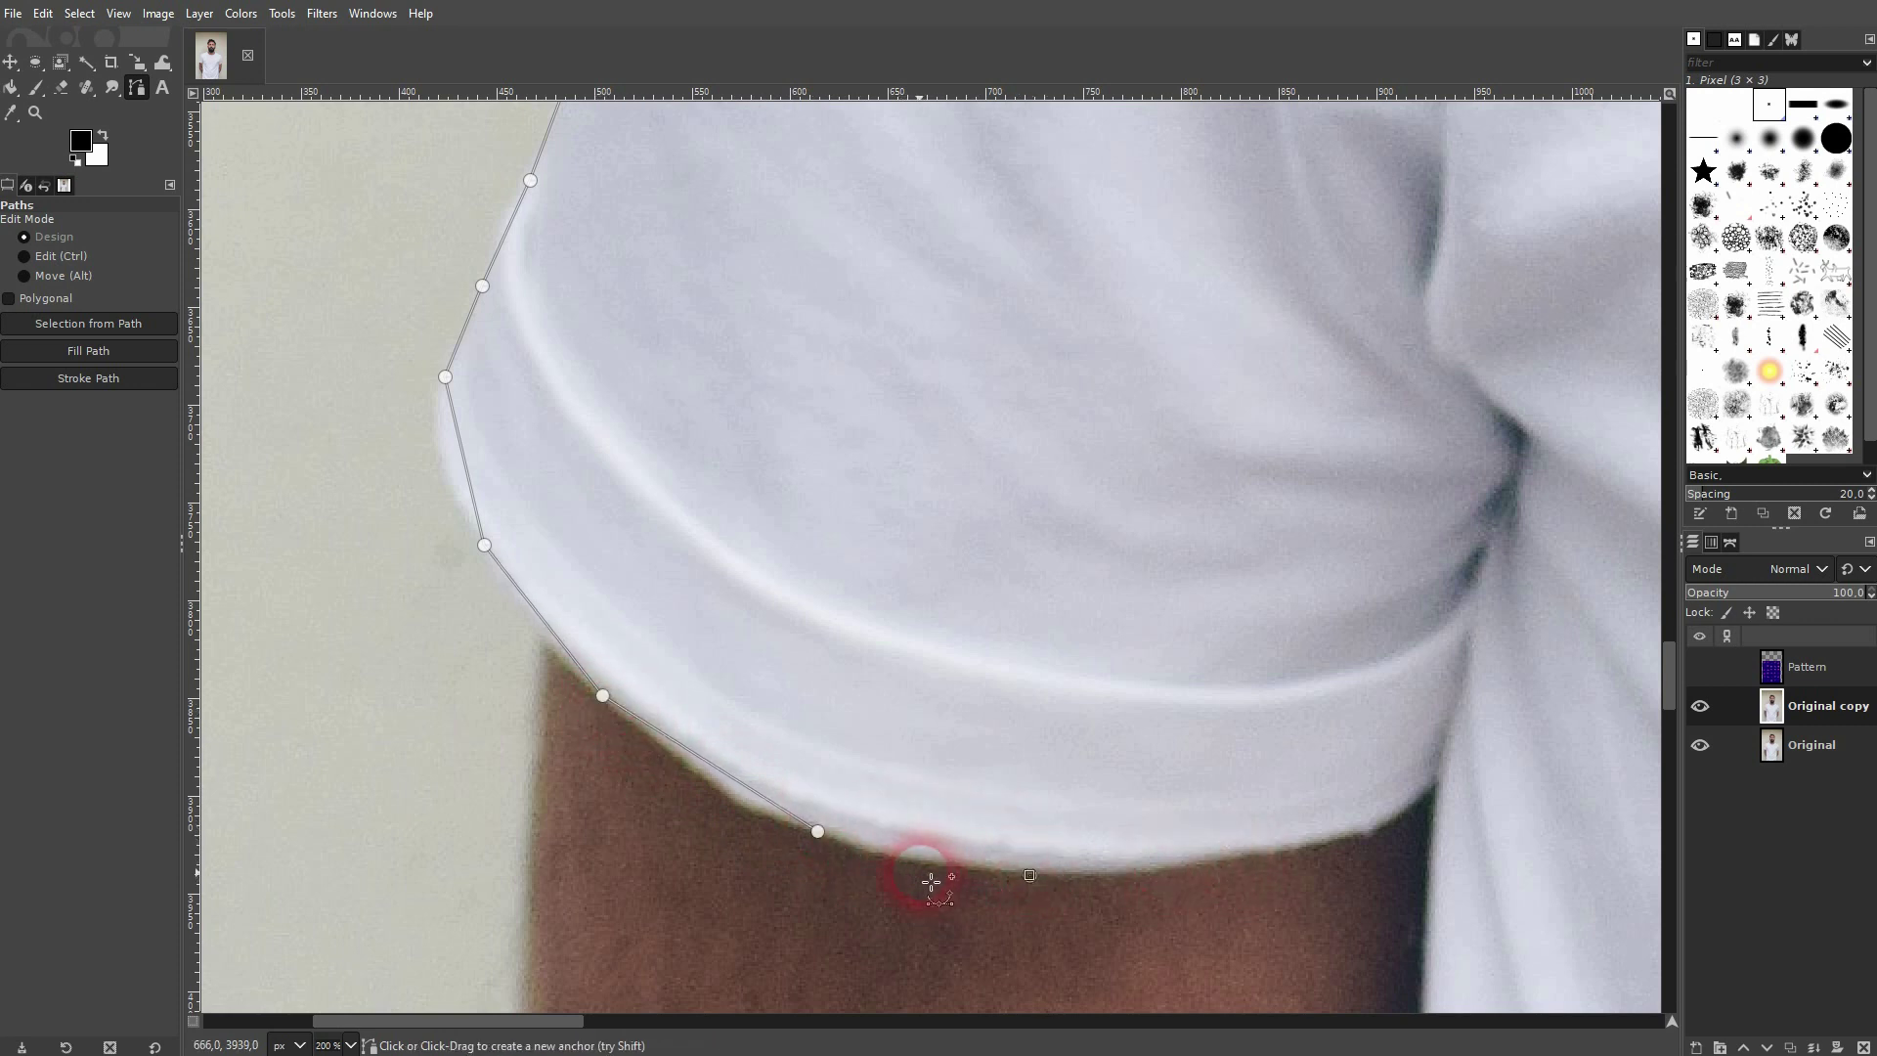
{"action": "left_click", "coordinate": [818, 831]}
{"action": "left_click", "coordinate": [1106, 877]}
{"action": "left_click", "coordinate": [1347, 840]}
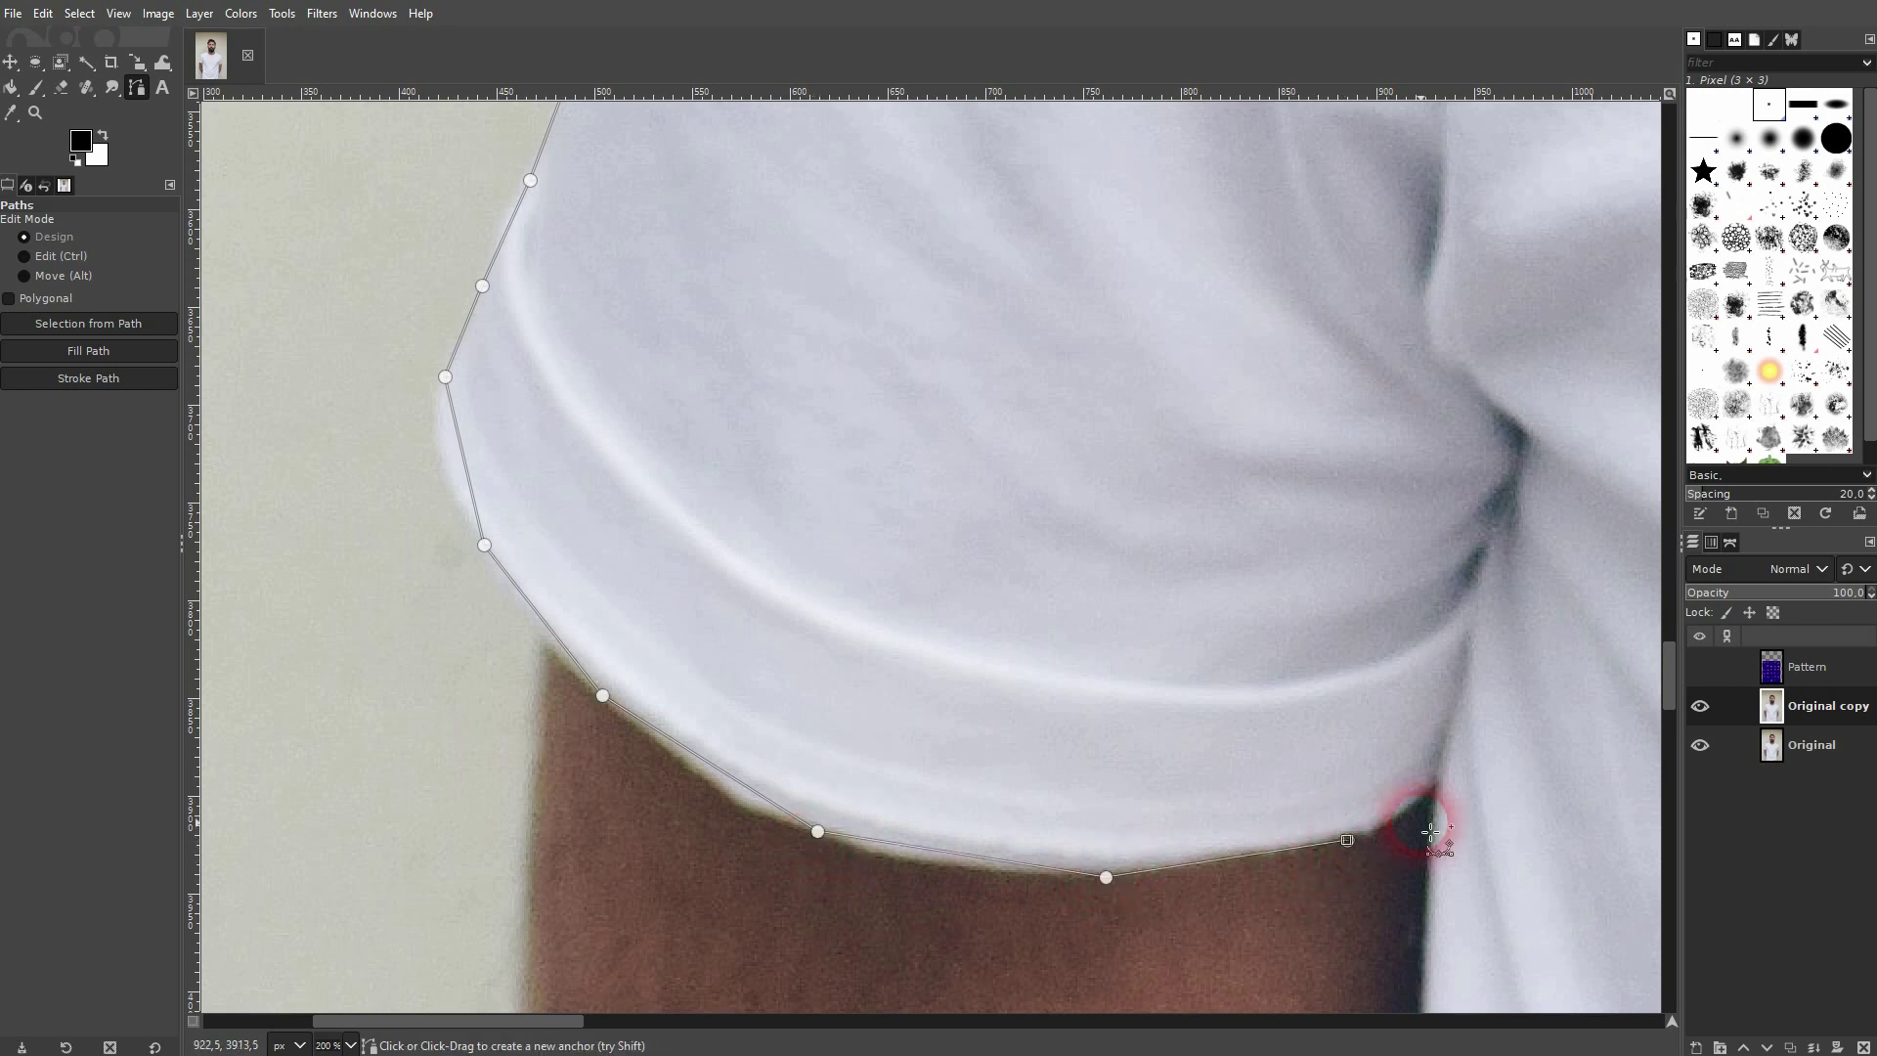
{"action": "left_click", "coordinate": [1438, 783]}
- Run the path down the side of the shirt's body beside the arm, following the boundary between skin and fabric
{"action": "left_click_drag", "start_coordinate": [1517, 838], "coordinate": [1031, 297]}
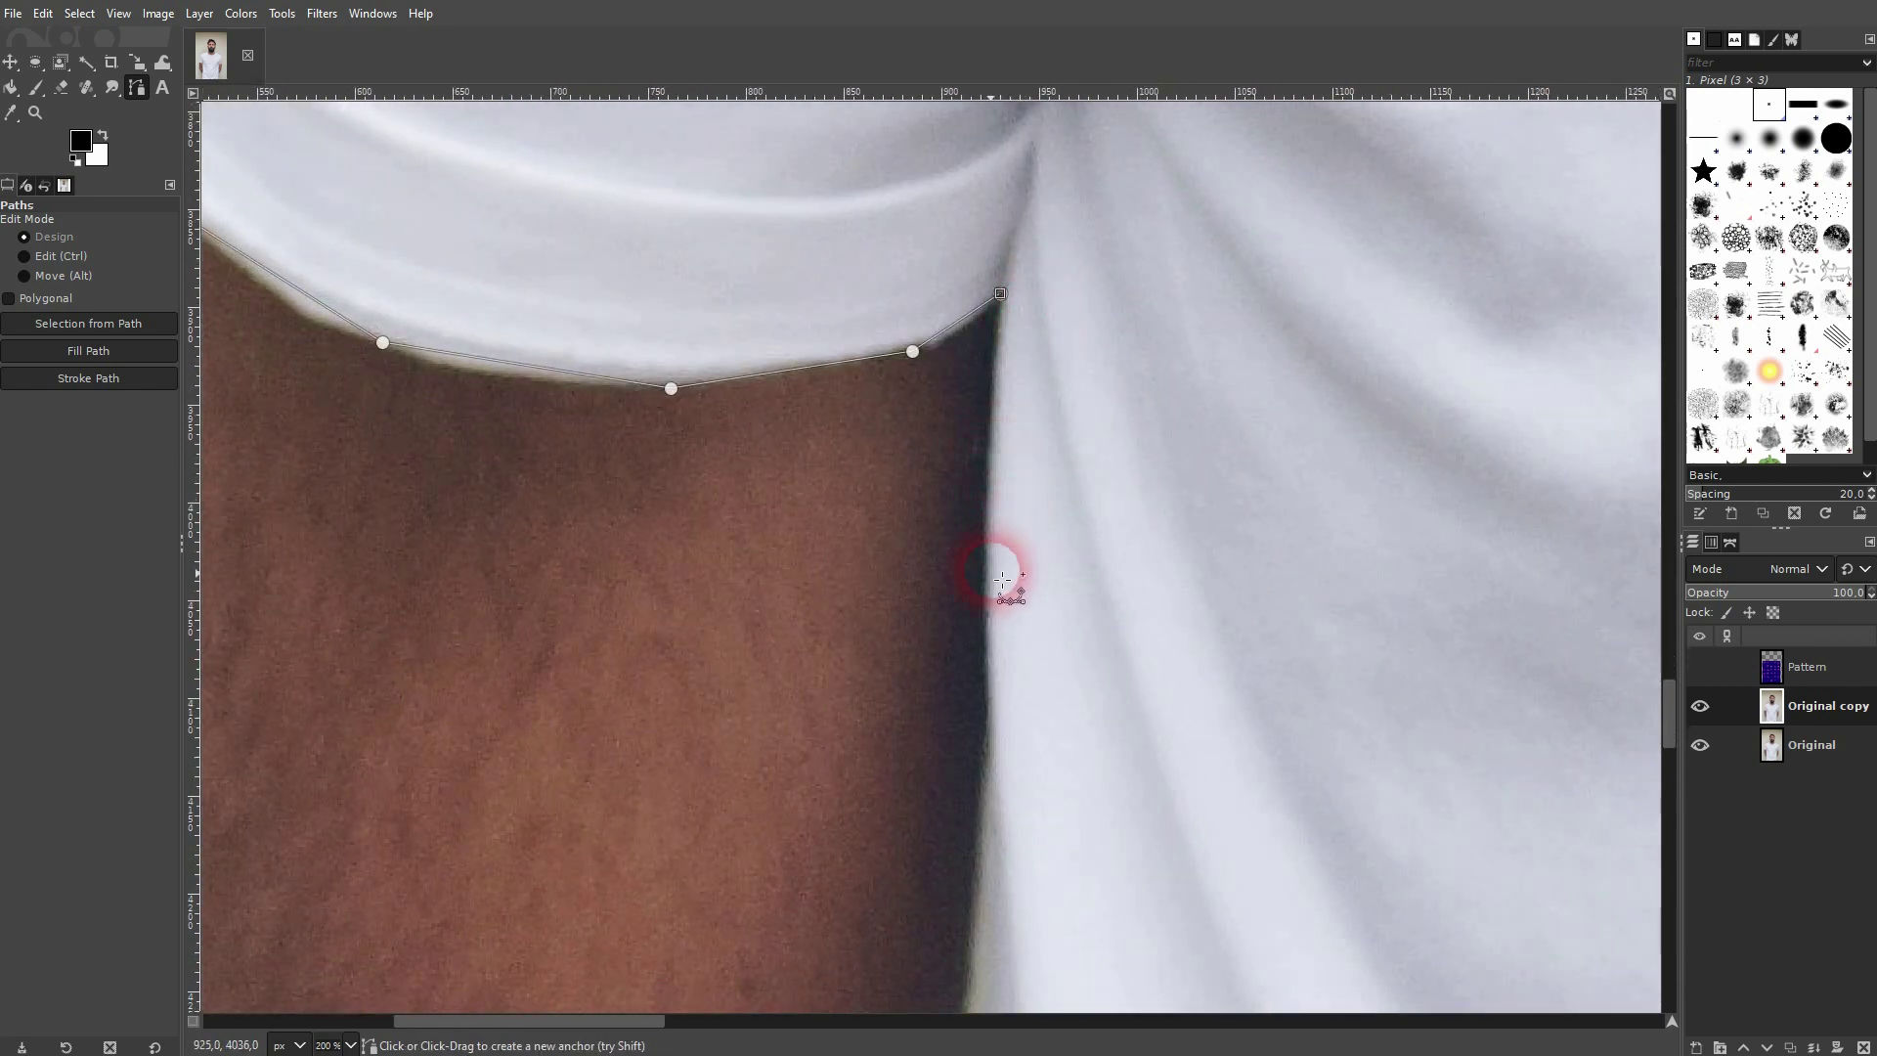
{"action": "left_click", "coordinate": [979, 865]}
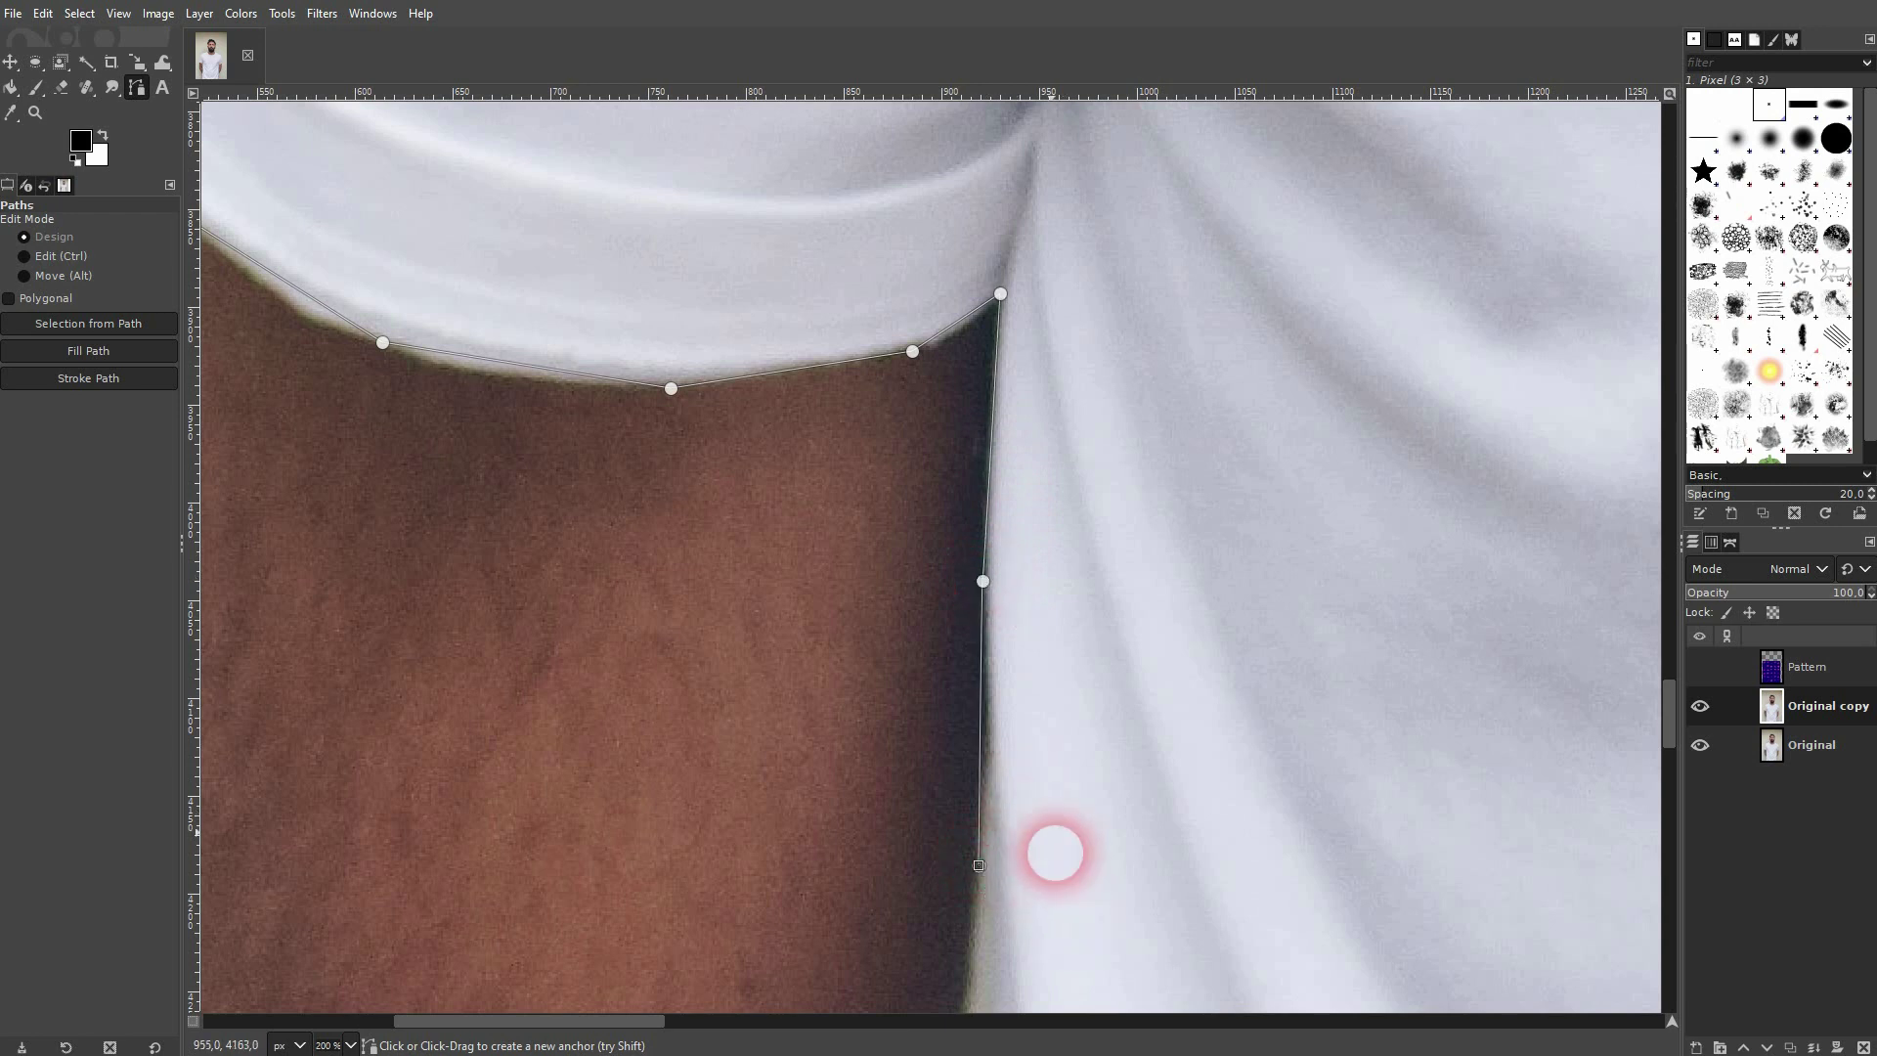
{"action": "left_click_drag", "start_coordinate": [1054, 841], "coordinate": [960, 248]}
{"action": "left_click", "coordinate": [816, 712]}
{"action": "left_click_drag", "start_coordinate": [945, 796], "coordinate": [809, 355]}
{"action": "left_click", "coordinate": [762, 652]}
{"action": "left_click_drag", "start_coordinate": [838, 871], "coordinate": [713, 343]}
{"action": "left_click", "coordinate": [622, 312]}
{"action": "left_click", "coordinate": [640, 544]}
{"action": "left_click", "coordinate": [646, 646]}
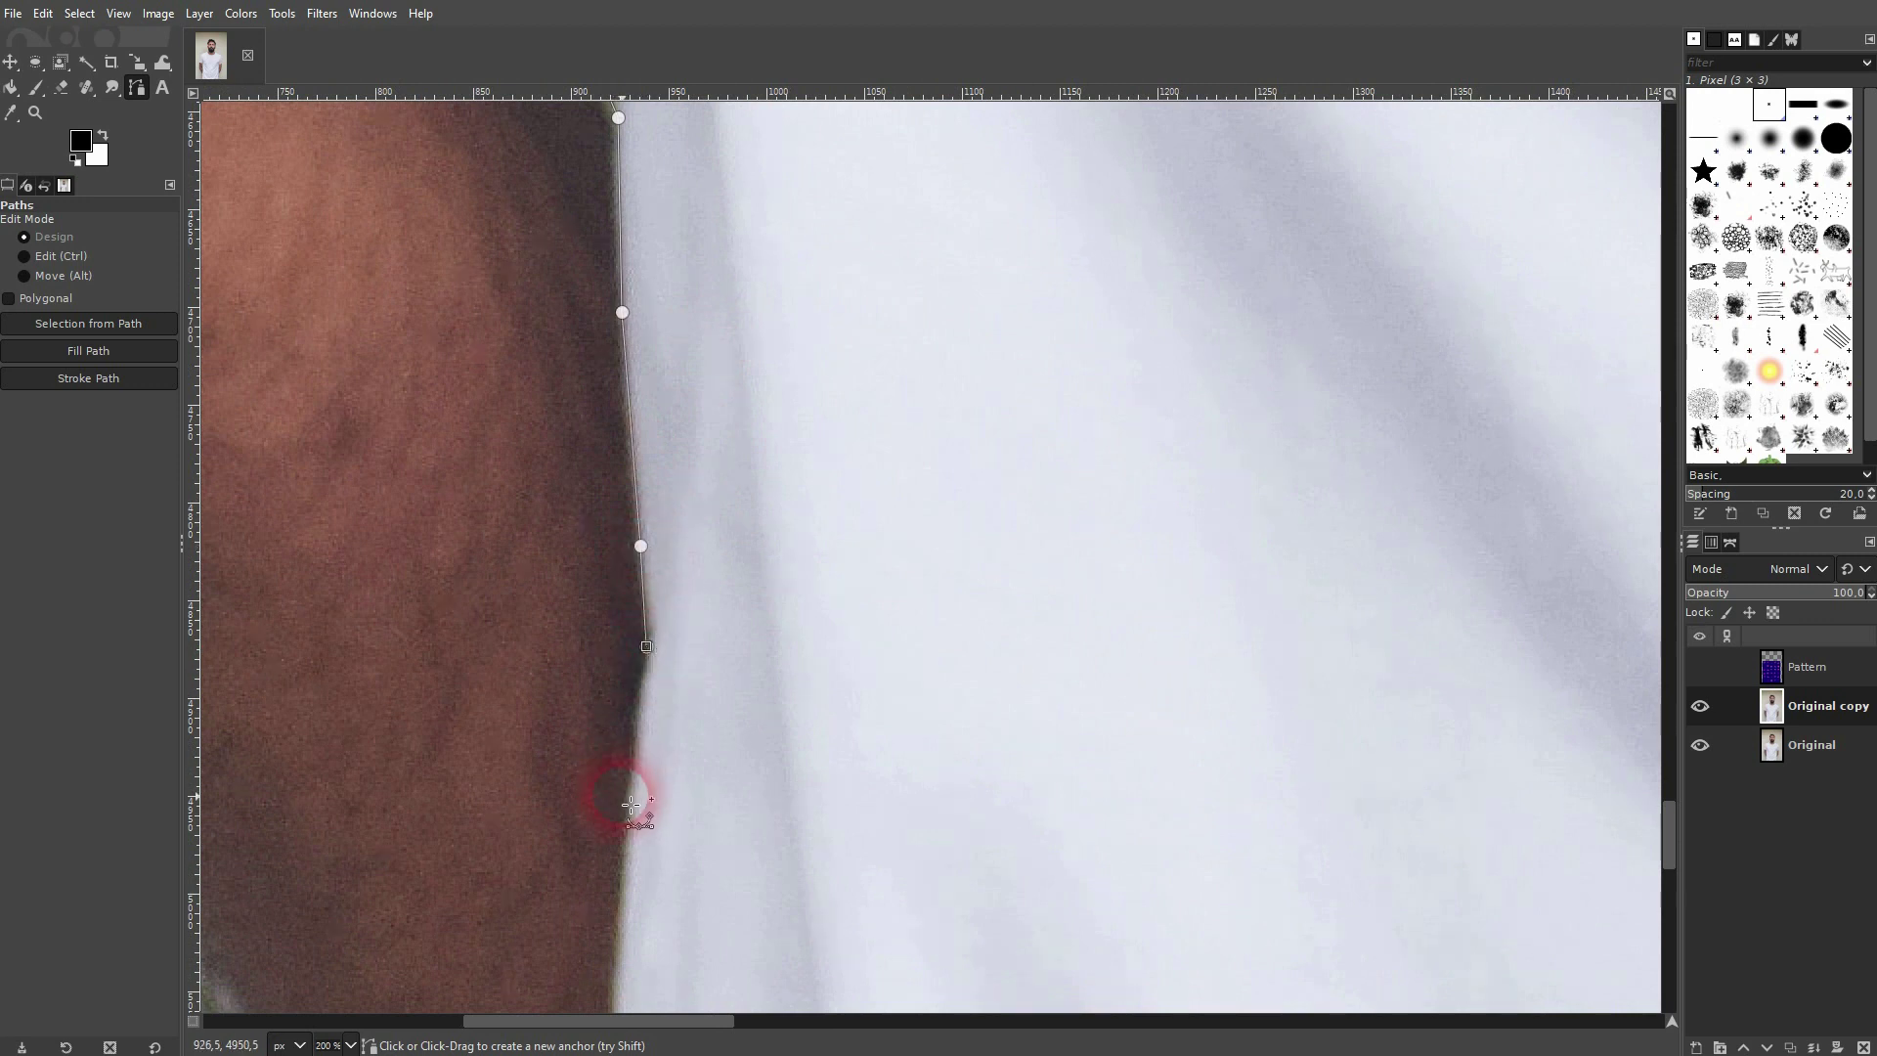
- Extend the path past the end of the arm and around the bulge in the lower side of the shirt
{"action": "left_click_drag", "start_coordinate": [686, 906], "coordinate": [790, 475]}
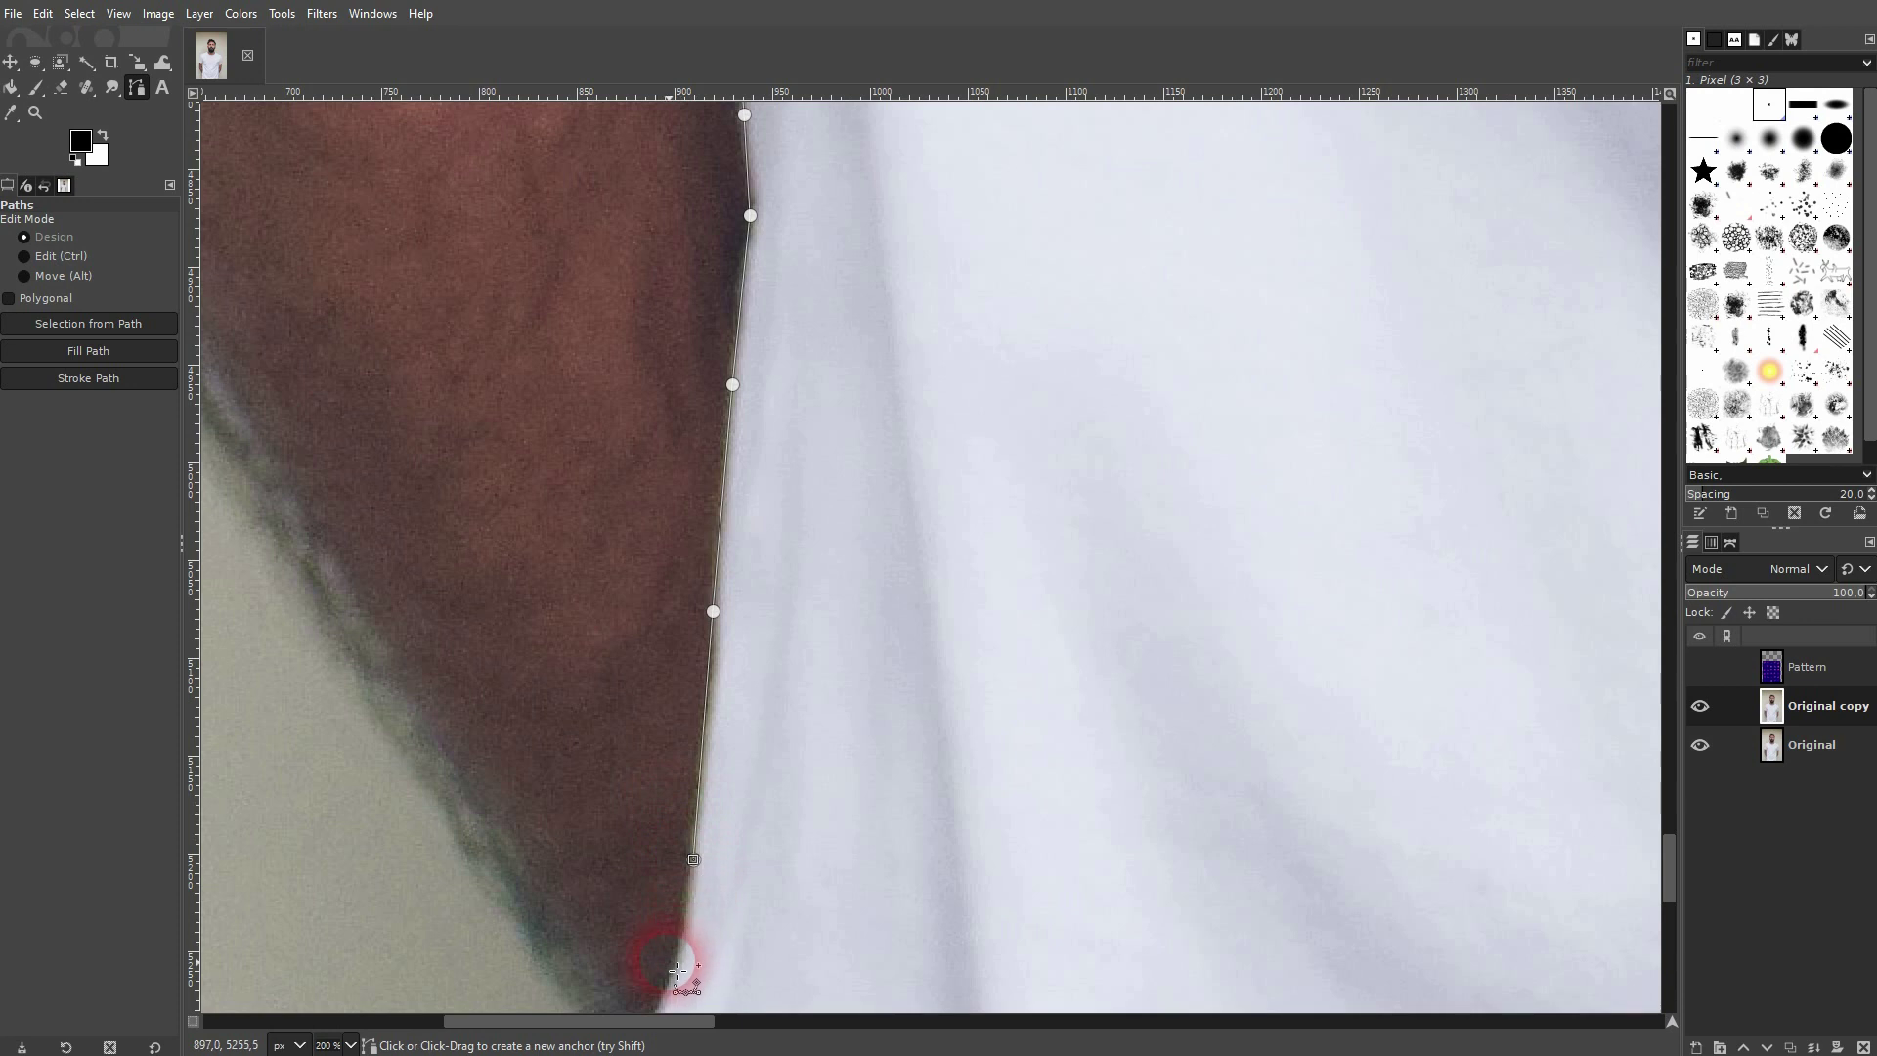
{"action": "scroll", "coordinate": [608, 461], "scroll_direction": "down", "scroll_amount": 4}
{"action": "scroll", "coordinate": [591, 477], "scroll_direction": "right", "scroll_amount": 1}
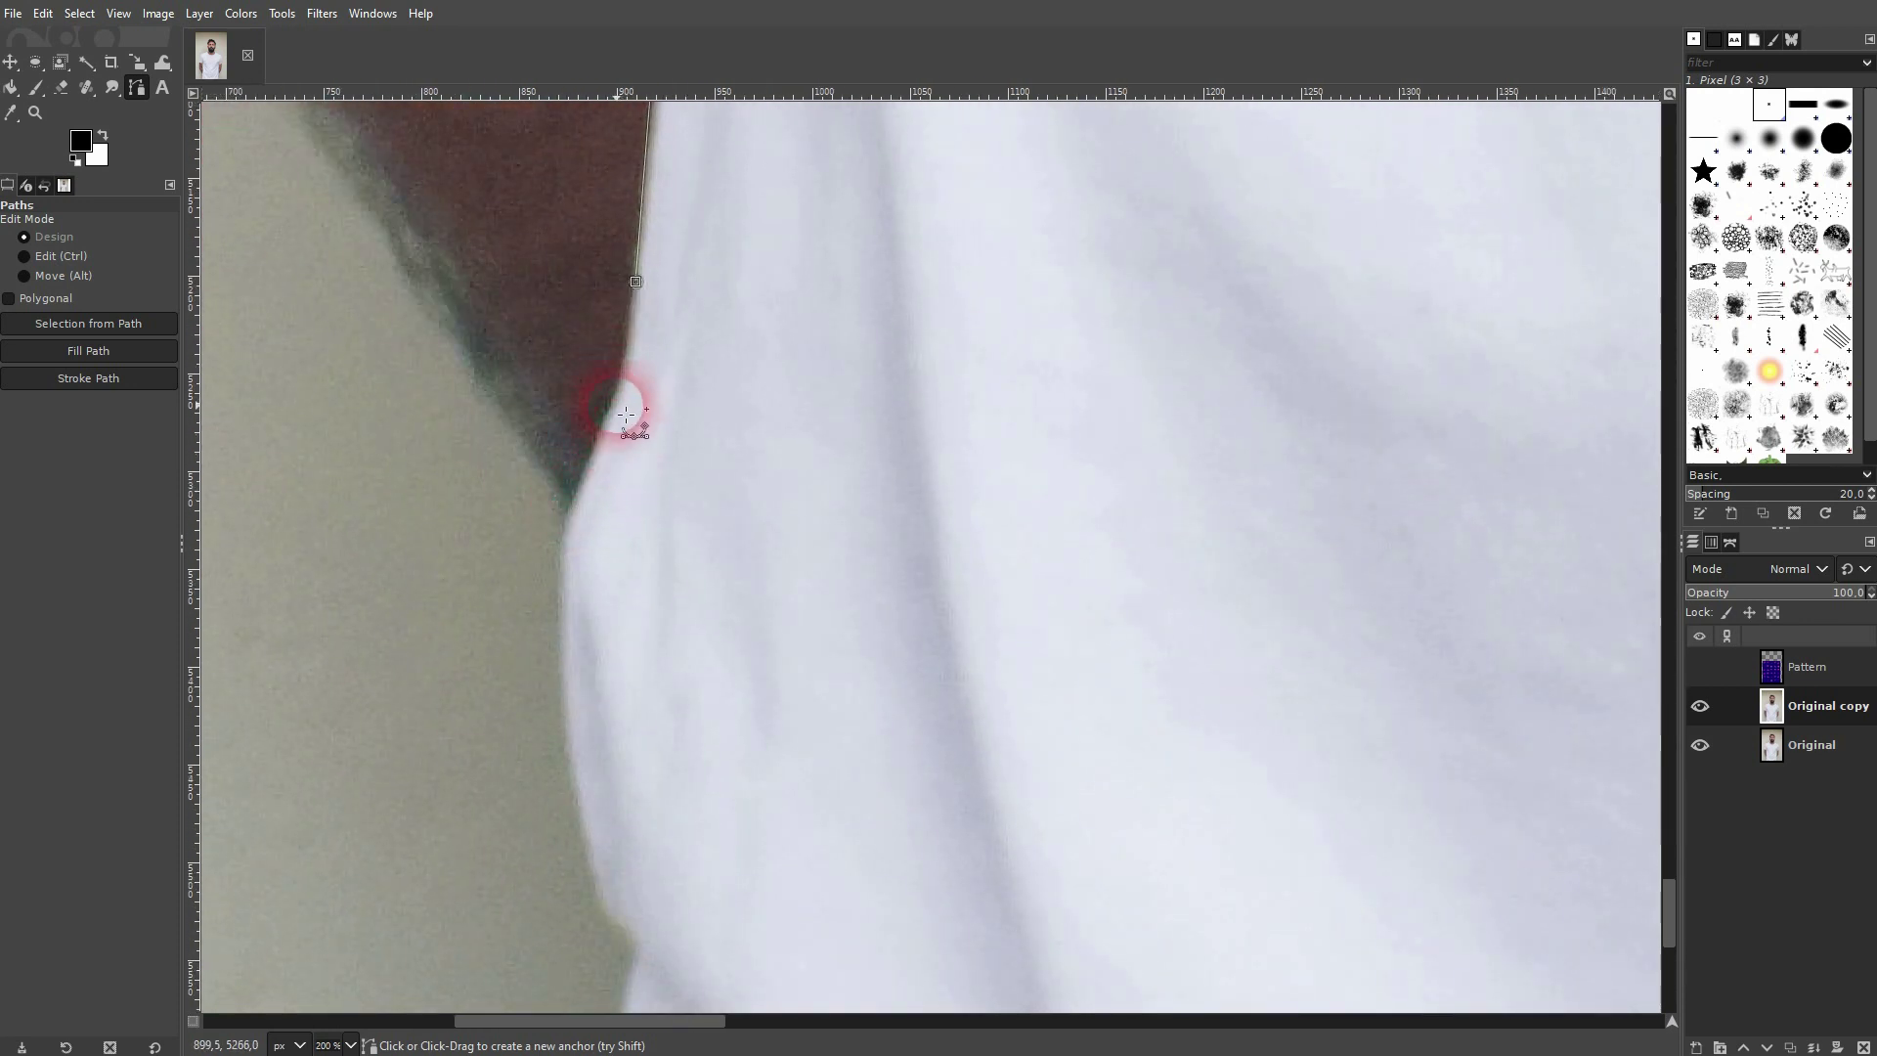
{"action": "left_click", "coordinate": [622, 369]}
{"action": "left_click", "coordinate": [561, 515]}
{"action": "left_click", "coordinate": [564, 722]}
{"action": "left_click", "coordinate": [597, 887]}
{"action": "left_click", "coordinate": [631, 954]}
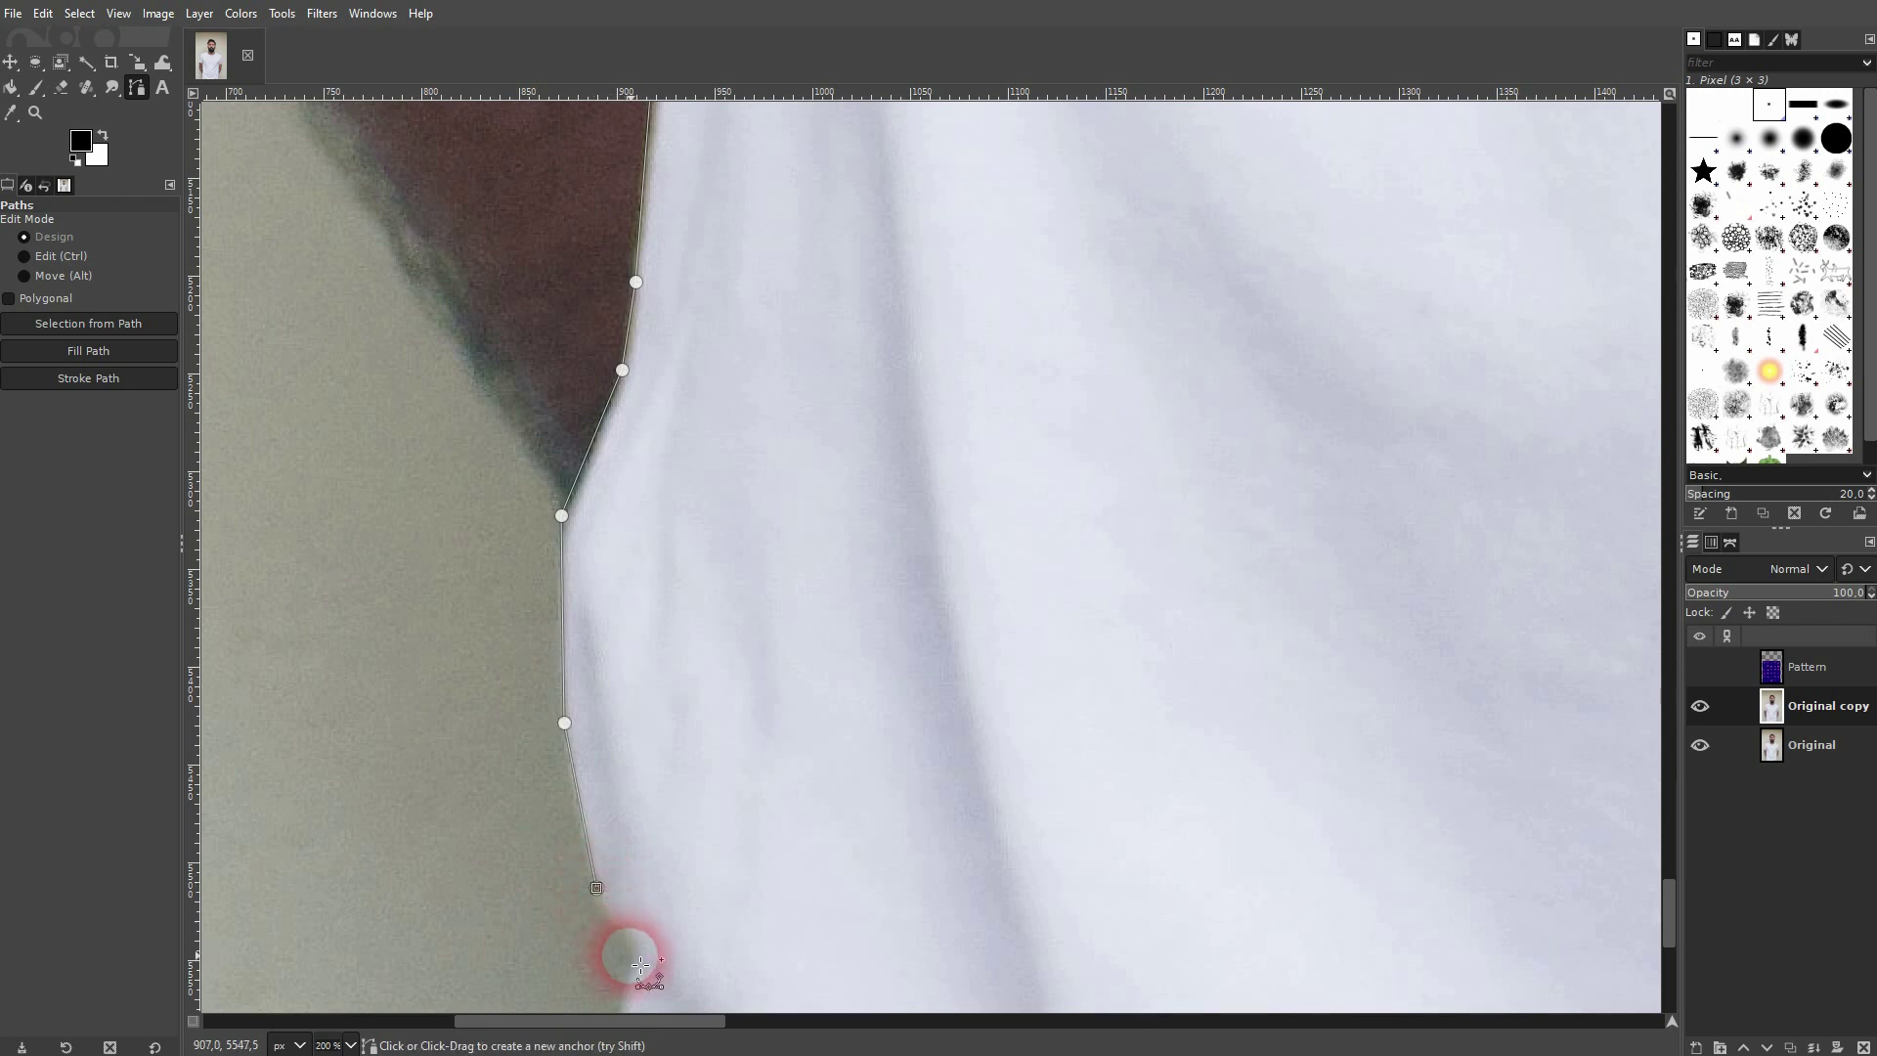
- Trace the creased lower side of the shirt against the wall with closely spaced path anchors
{"action": "scroll", "coordinate": [648, 673], "scroll_direction": "down", "scroll_amount": 4}
{"action": "scroll", "coordinate": [648, 673], "scroll_direction": "right", "scroll_amount": 1}
{"action": "left_click_drag", "start_coordinate": [648, 673], "coordinate": [649, 247]}
{"action": "left_click", "coordinate": [562, 363]}
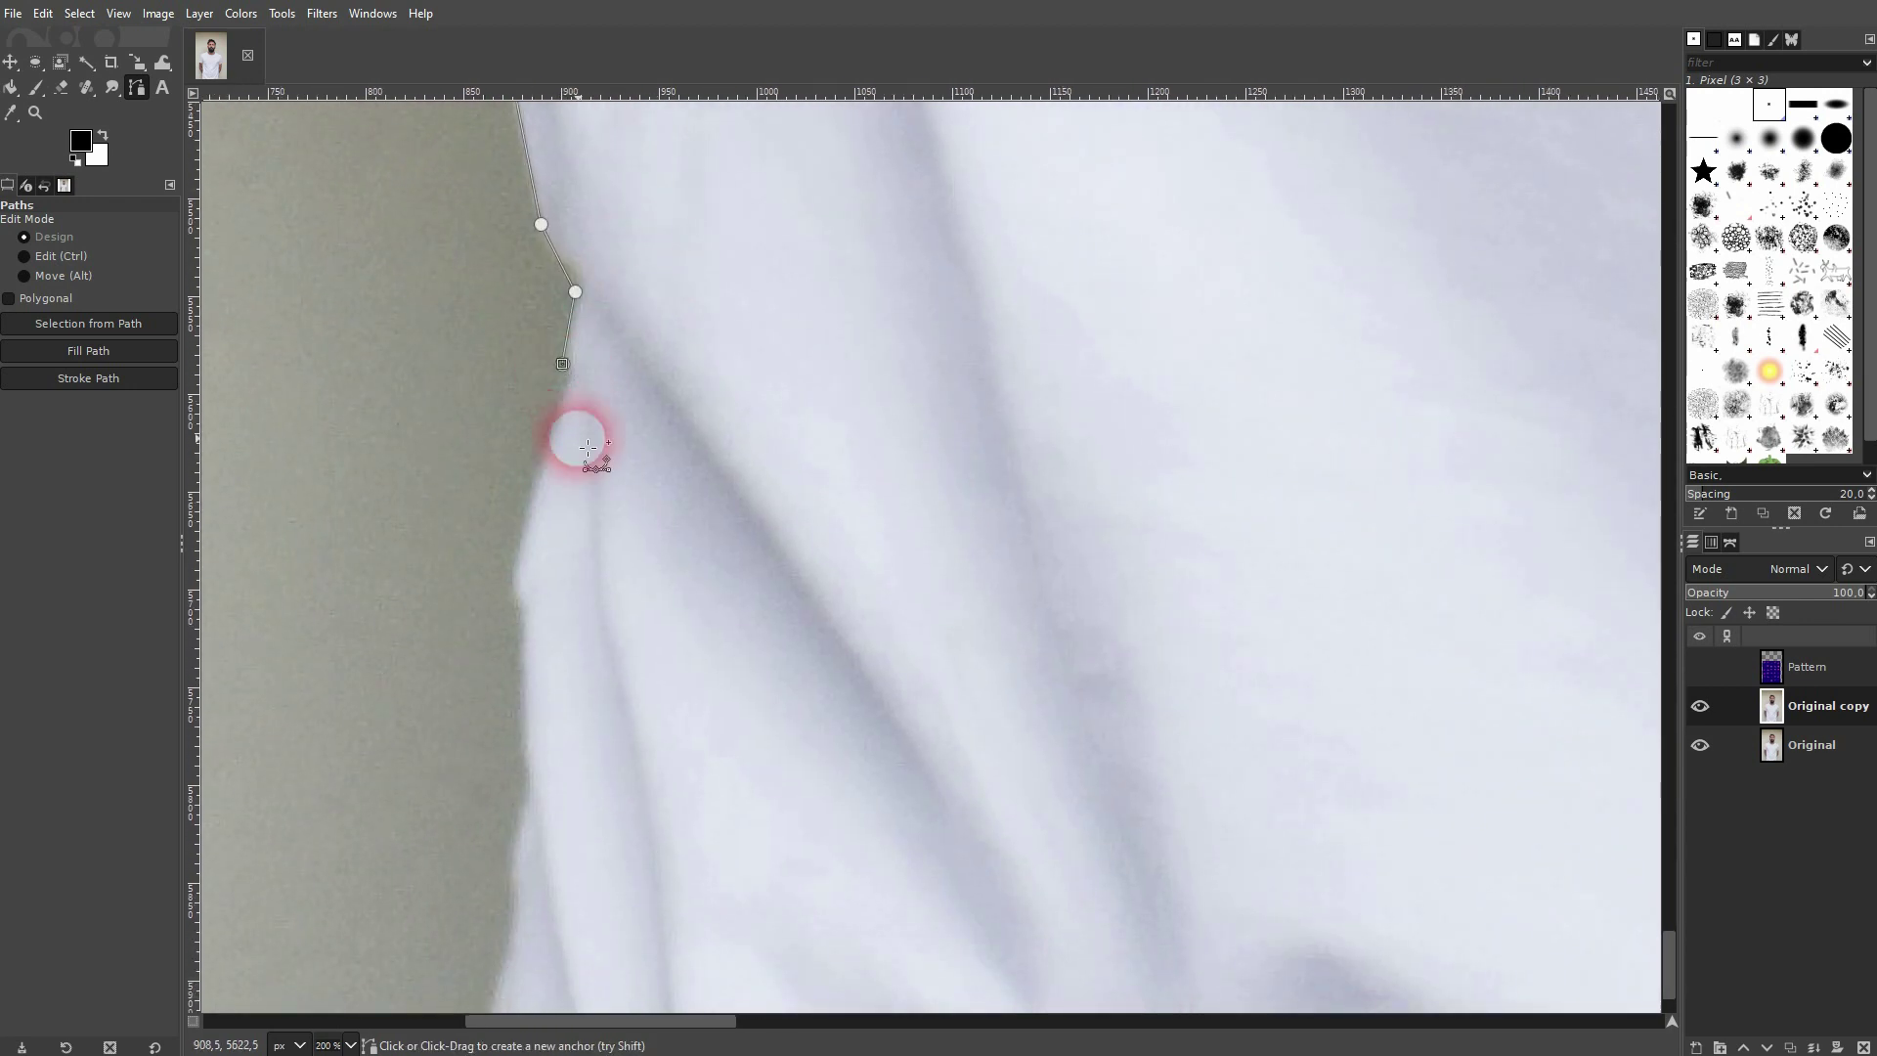
{"action": "left_click", "coordinate": [551, 437]}
{"action": "left_click", "coordinate": [506, 583]}
{"action": "left_click", "coordinate": [517, 641]}
{"action": "left_click", "coordinate": [525, 789]}
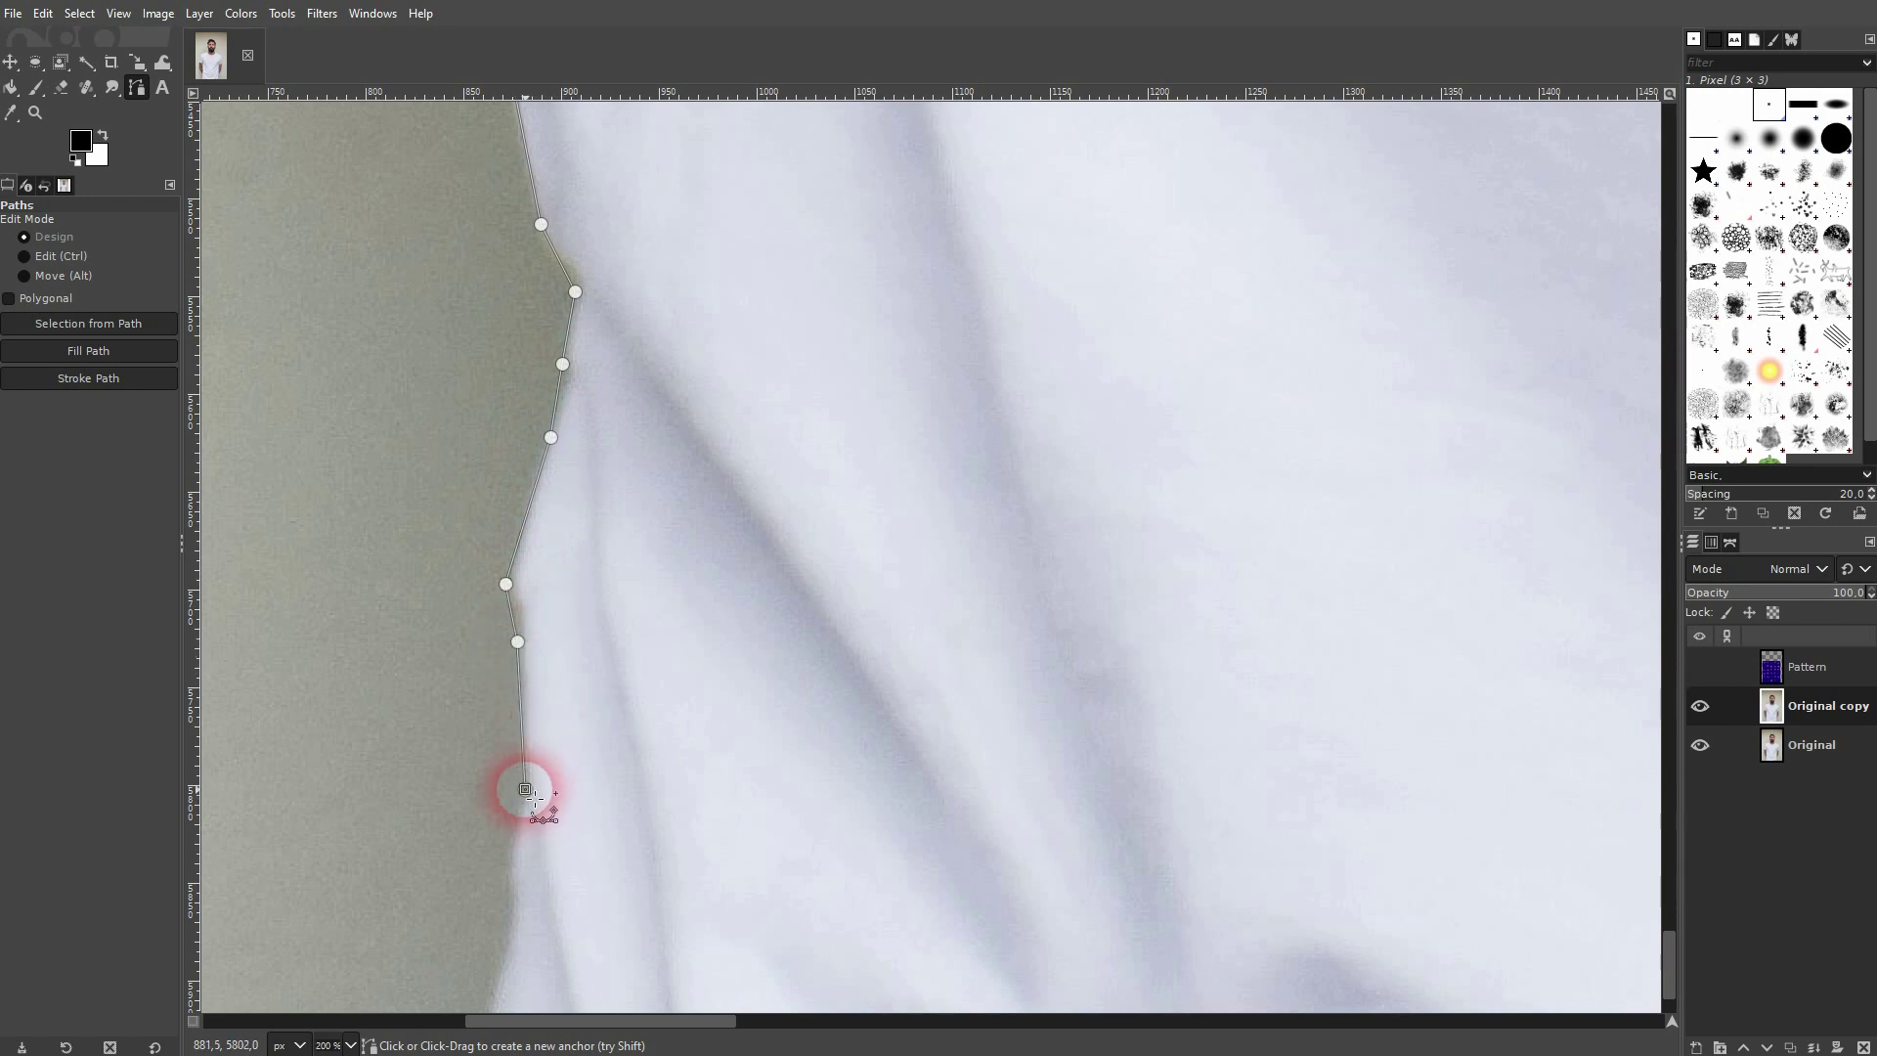
{"action": "left_click", "coordinate": [512, 856]}
- Finish this side of the shirt outline by placing anchors down to the bottom edge of the image
{"action": "scroll", "coordinate": [549, 649], "scroll_direction": "down", "scroll_amount": 5}
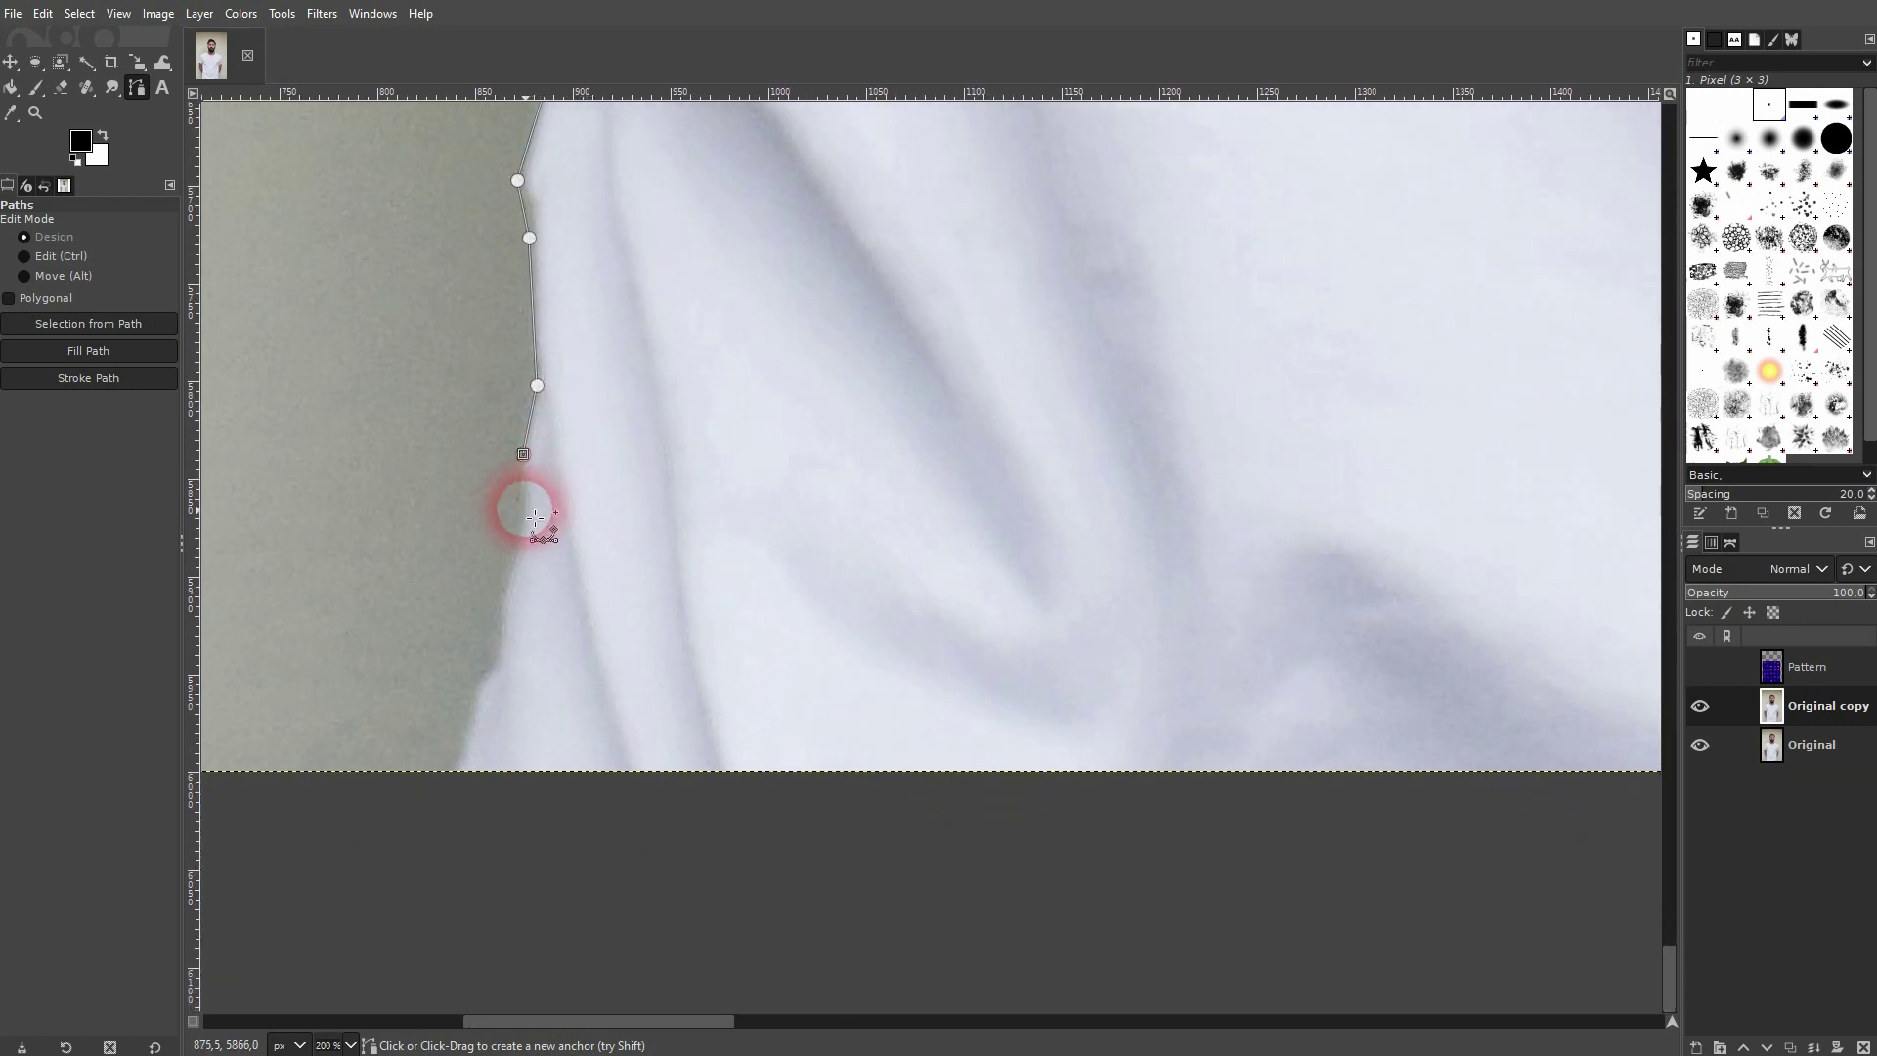
{"action": "left_click", "coordinate": [521, 540]}
{"action": "left_click", "coordinate": [496, 655]}
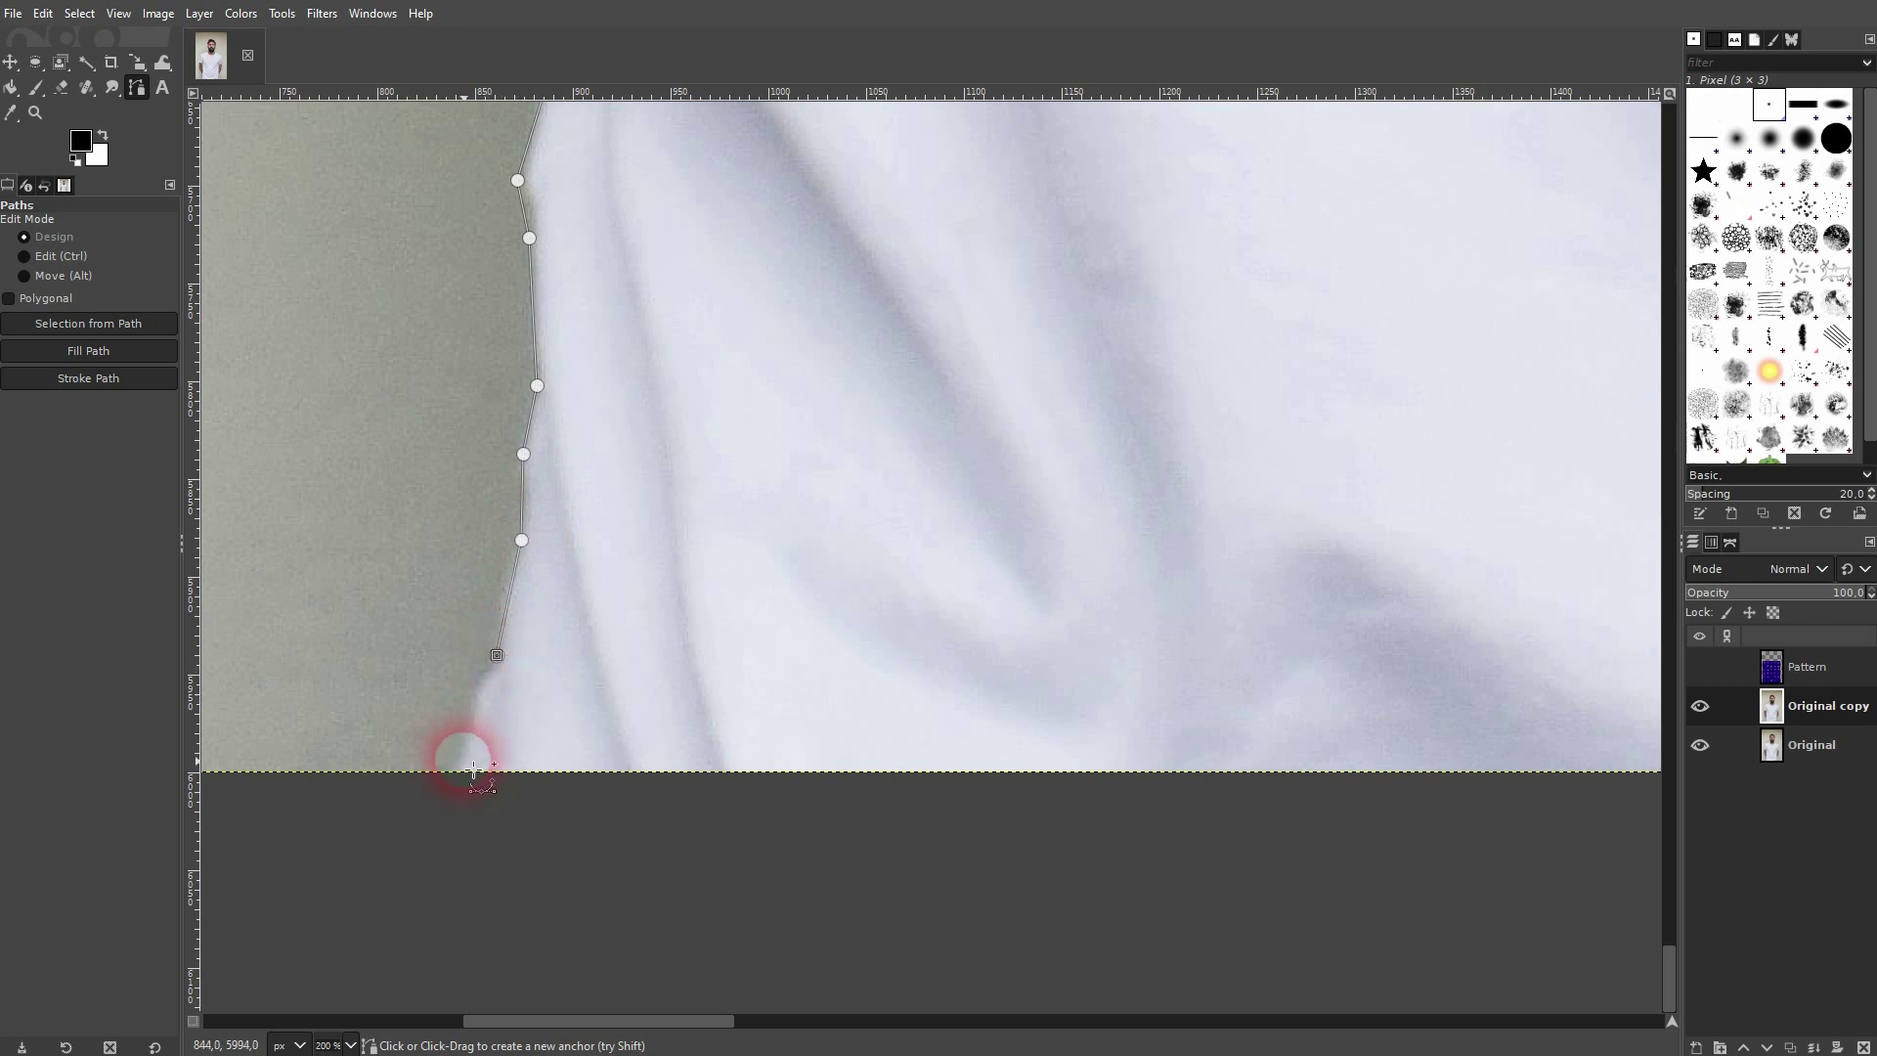
{"action": "left_click", "coordinate": [733, 846]}
- Carry the path just below the image's bottom edge to the shirt's opposite side and bring it up to the fabric edge
{"action": "scroll", "coordinate": [1032, 782], "scroll_direction": "down", "scroll_amount": 2}
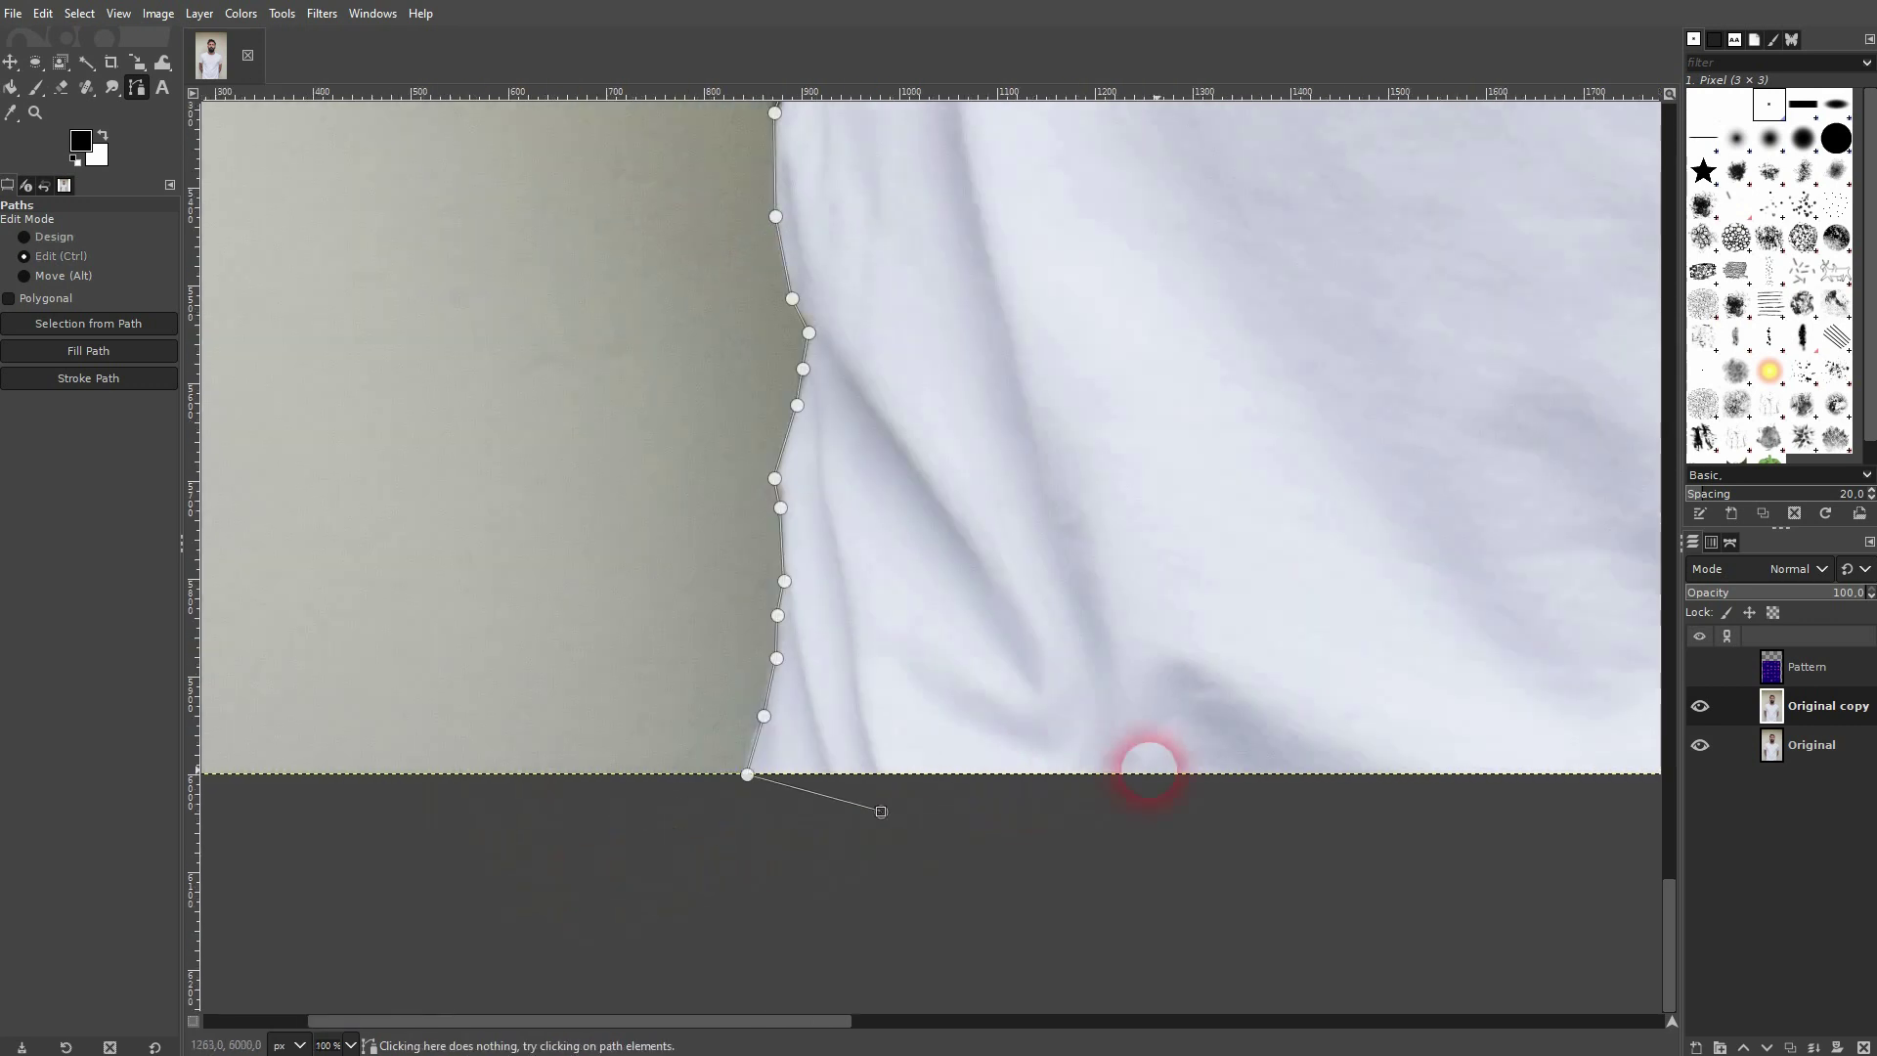
{"action": "scroll", "coordinate": [1300, 812], "scroll_direction": "right", "scroll_amount": 5}
{"action": "scroll", "coordinate": [1255, 809], "scroll_direction": "right", "scroll_amount": 5}
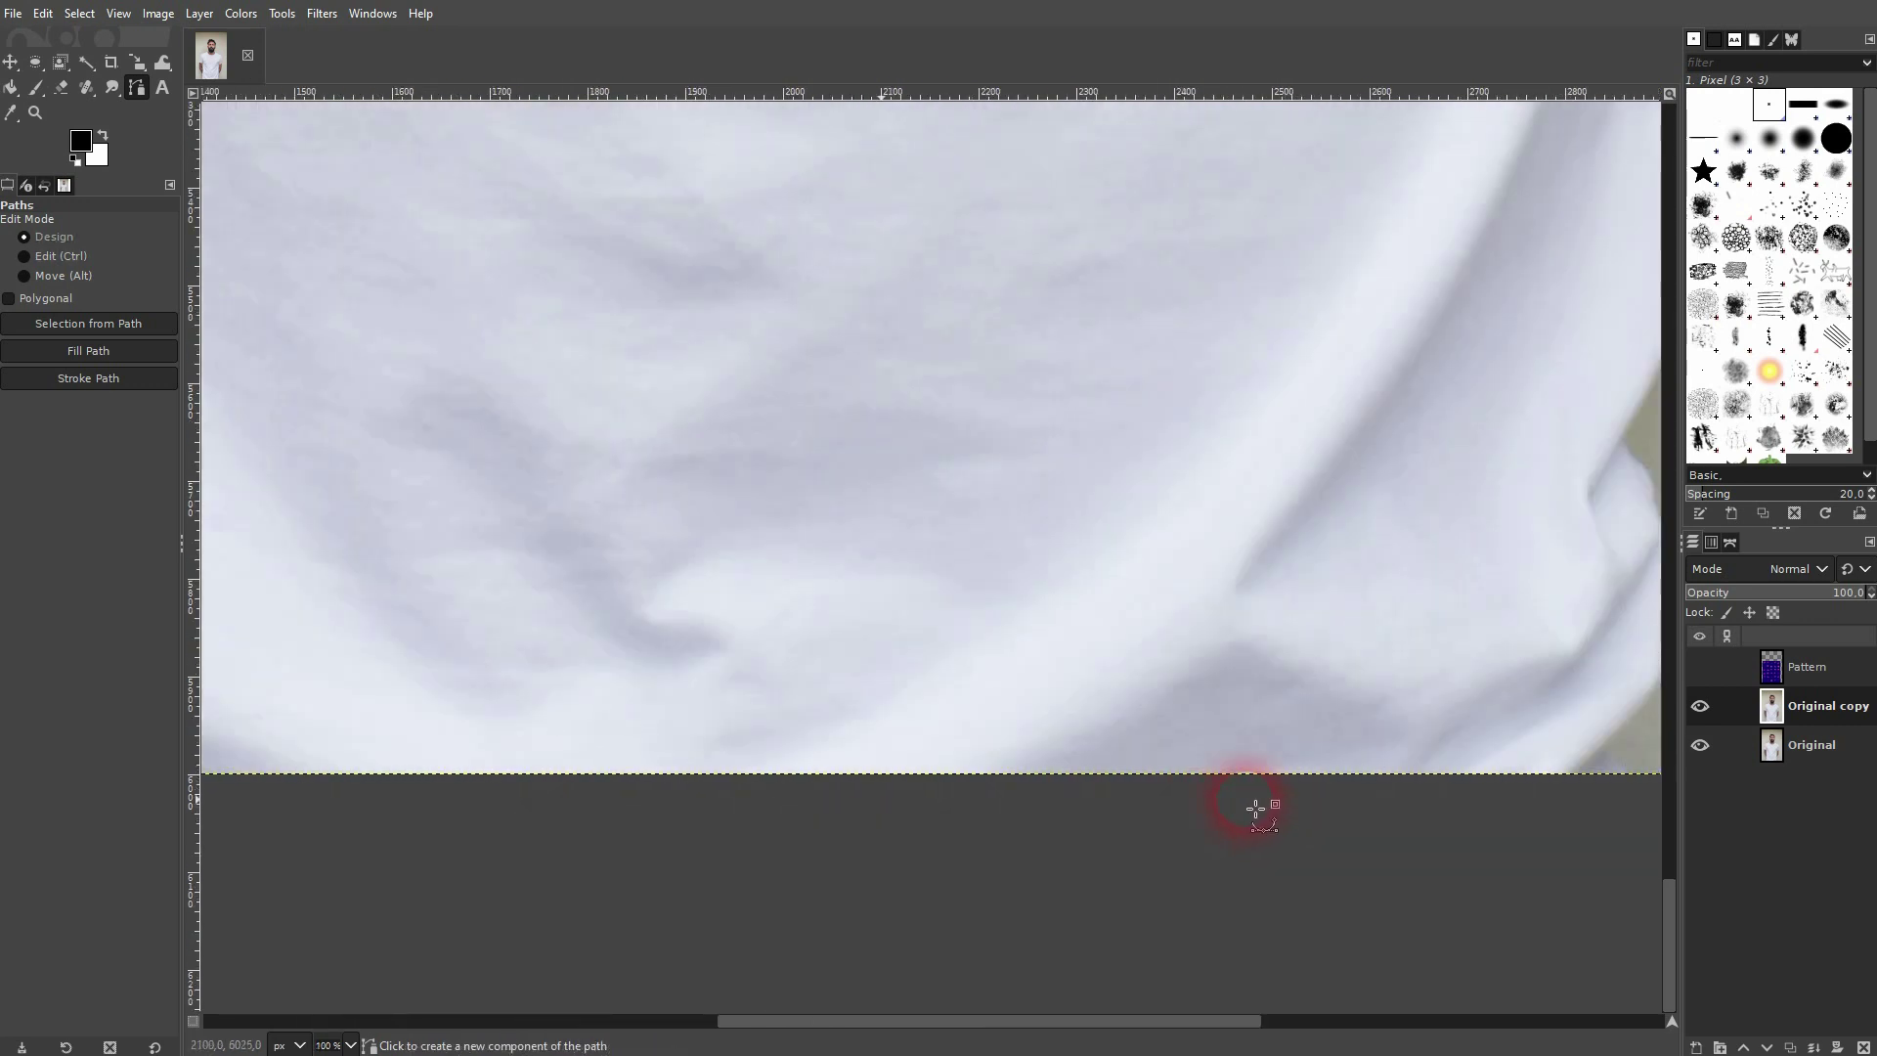
{"action": "left_click", "coordinate": [930, 807]}
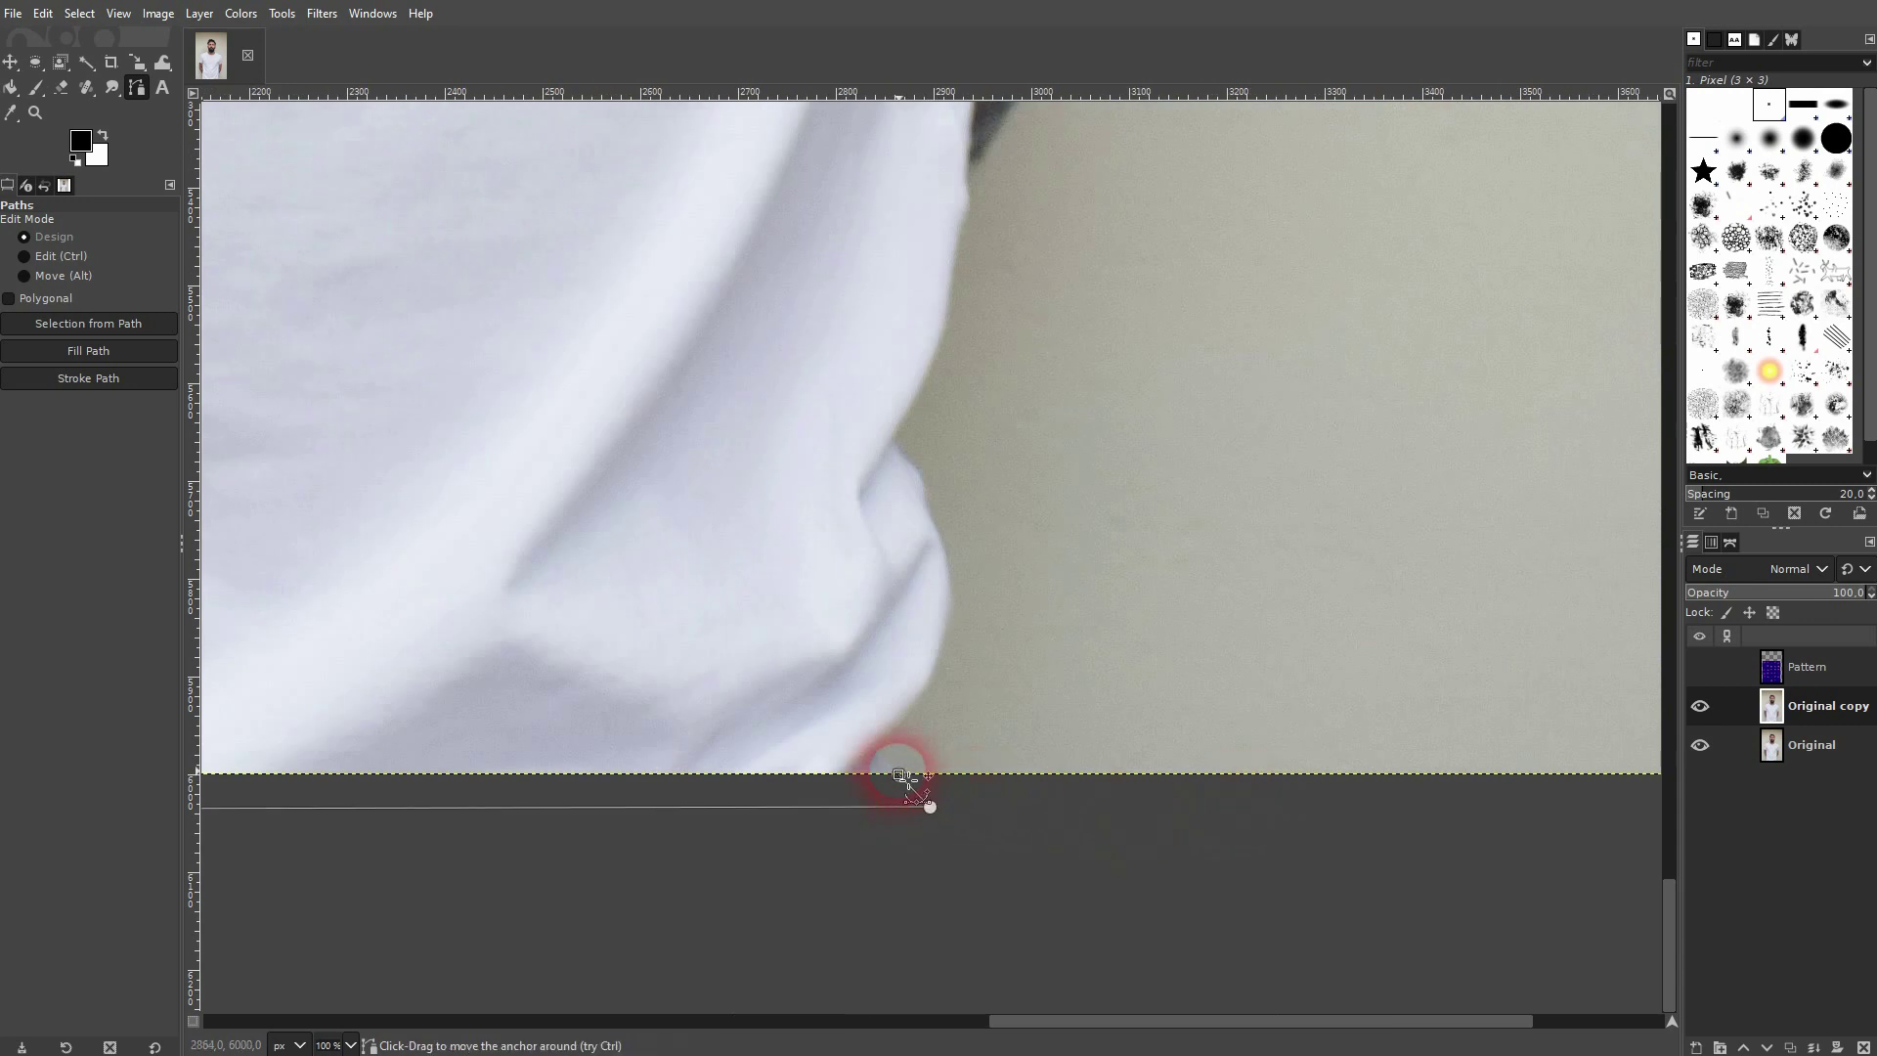
{"action": "scroll", "coordinate": [898, 773], "scroll_direction": "up", "scroll_amount": 2, "text": "ctrl"}
{"action": "left_click_drag", "start_coordinate": [899, 773], "coordinate": [880, 746]}
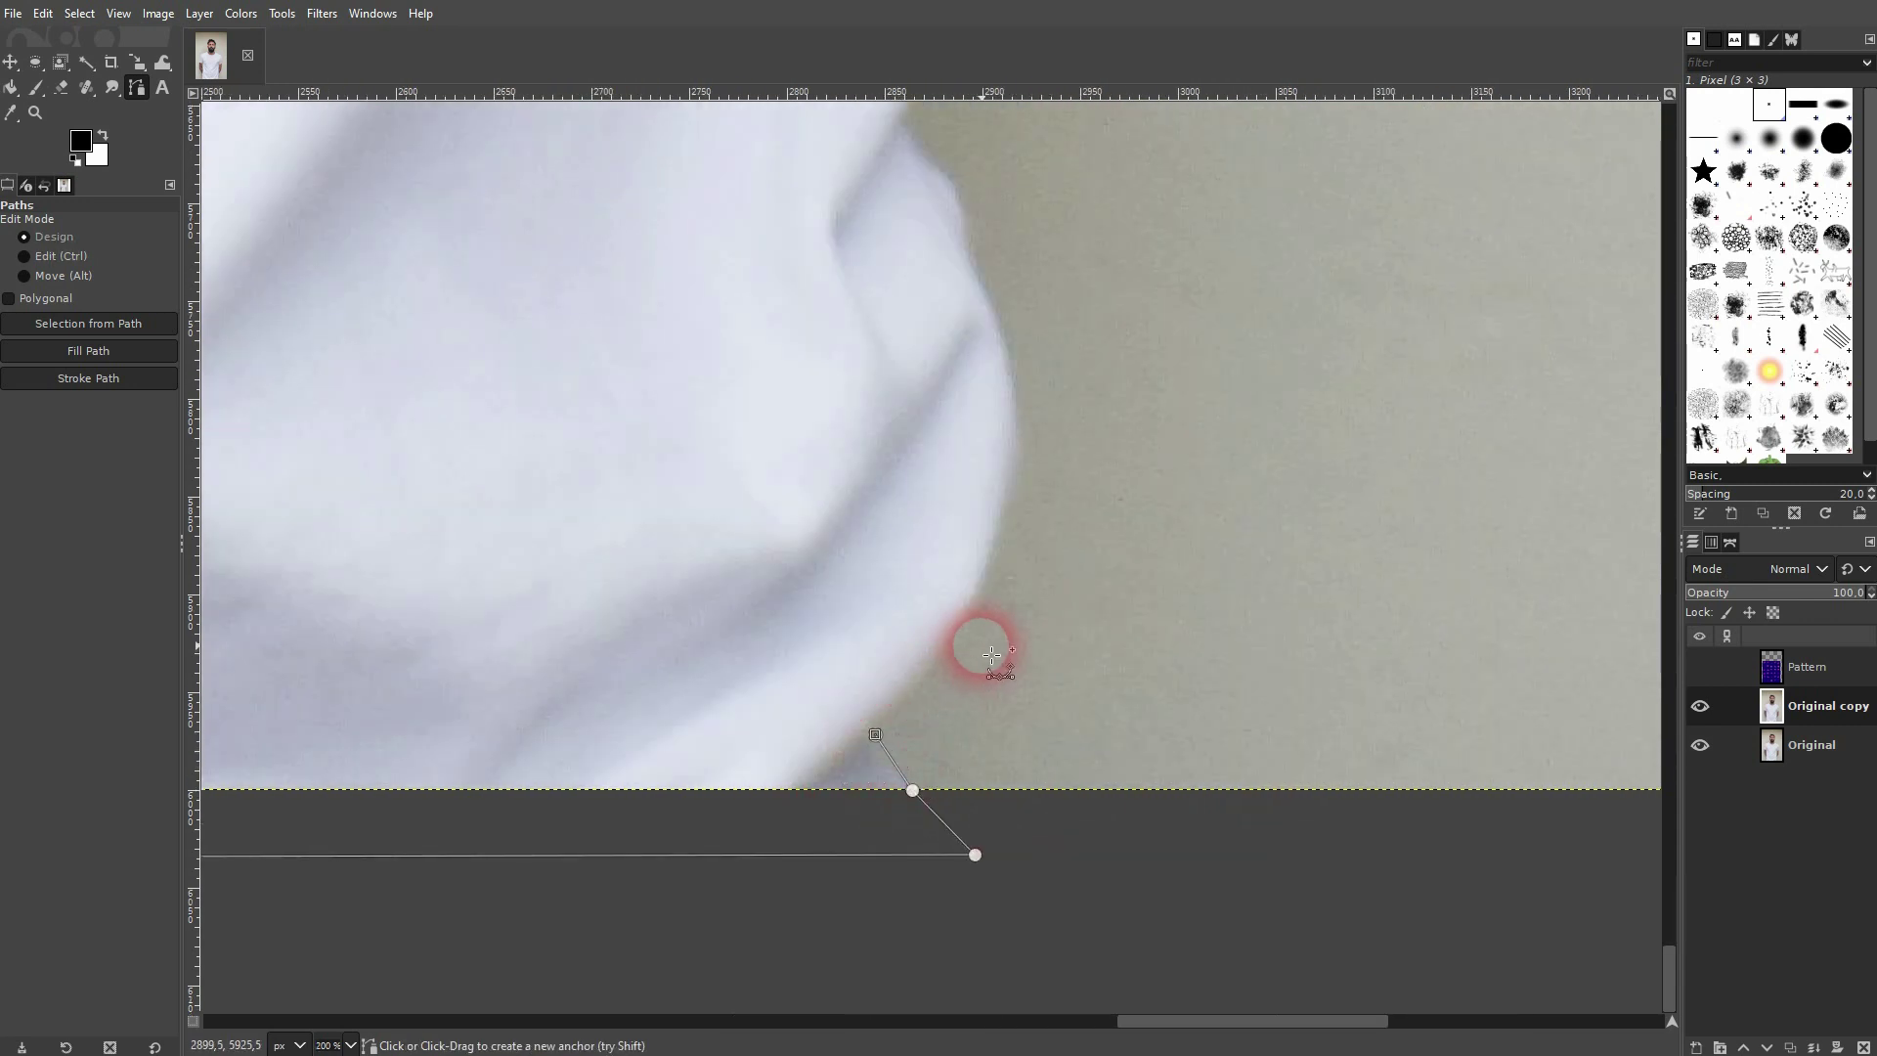
- Trace the rounded fold at the bottom of this side of the shirt against the wall up to its crease
{"action": "left_click", "coordinate": [967, 622]}
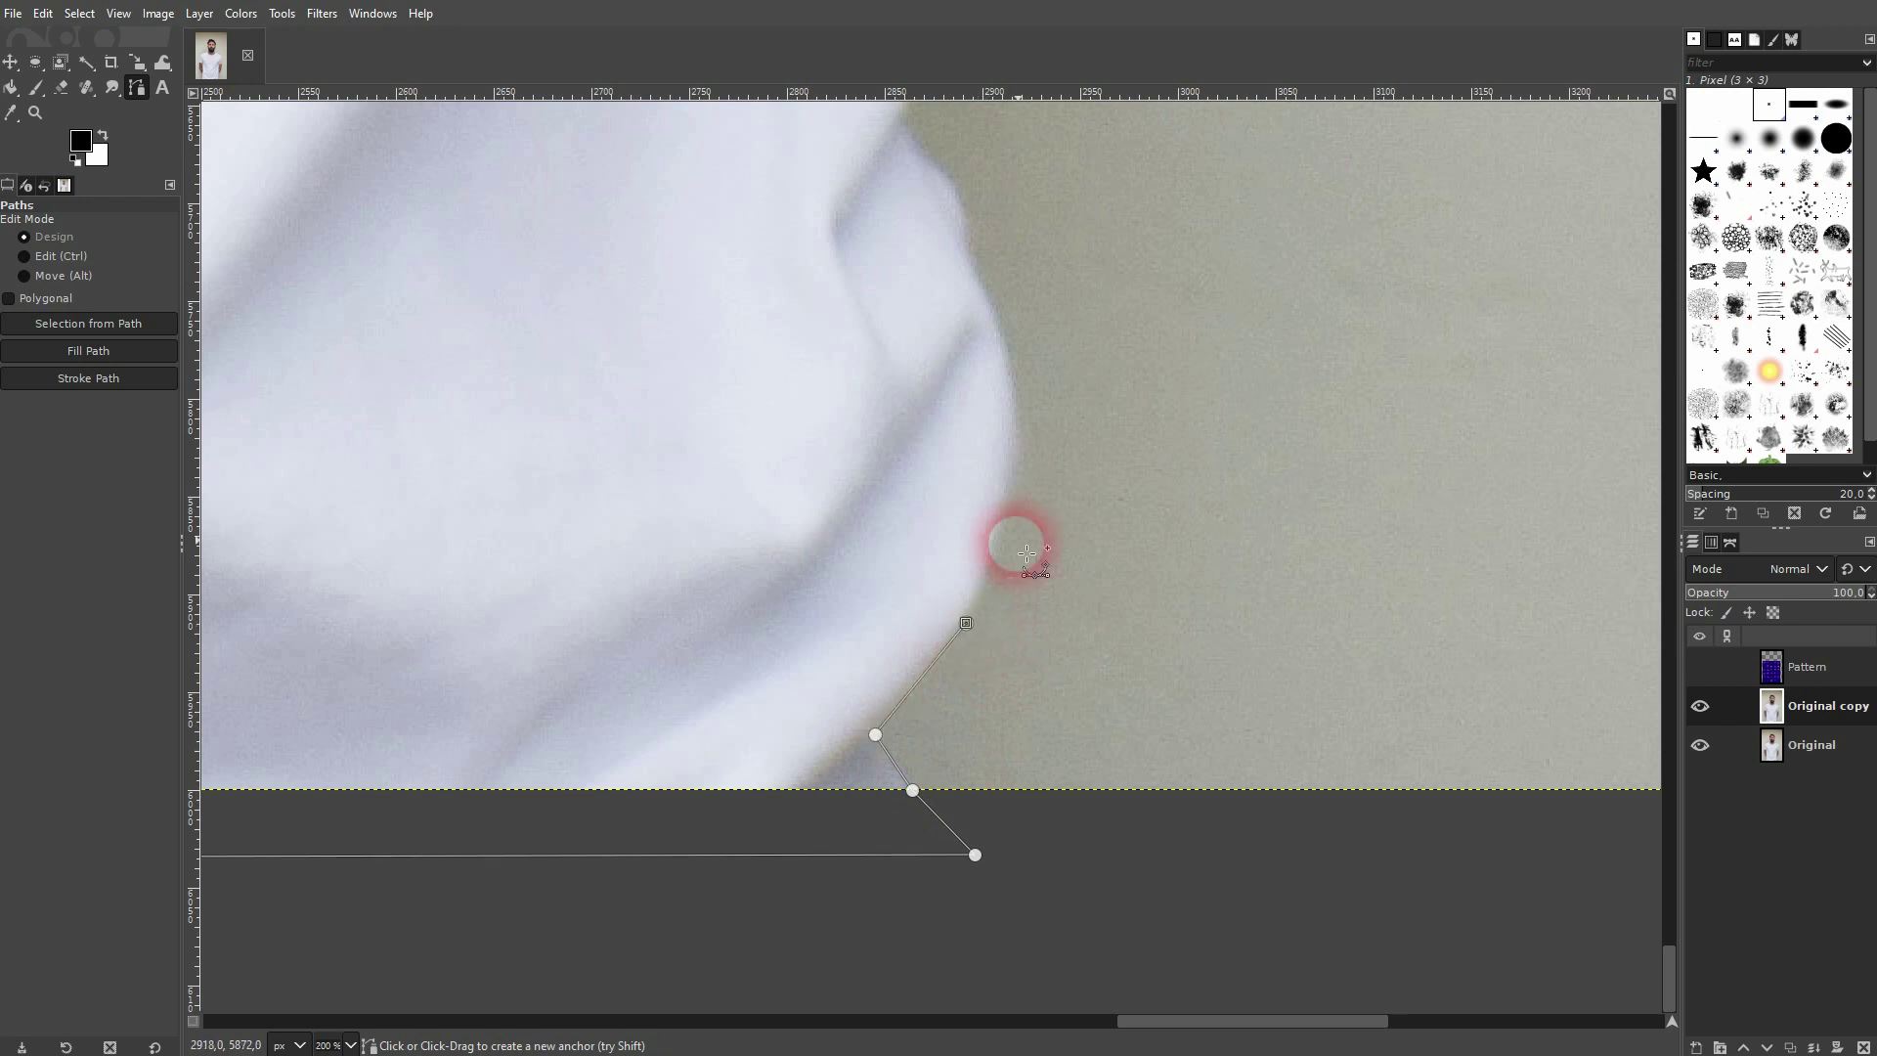
{"action": "left_click", "coordinate": [1014, 444]}
{"action": "left_click", "coordinate": [958, 184]}
{"action": "left_click", "coordinate": [900, 117]}
{"action": "scroll", "coordinate": [1055, 557], "scroll_direction": "up", "scroll_amount": 8}
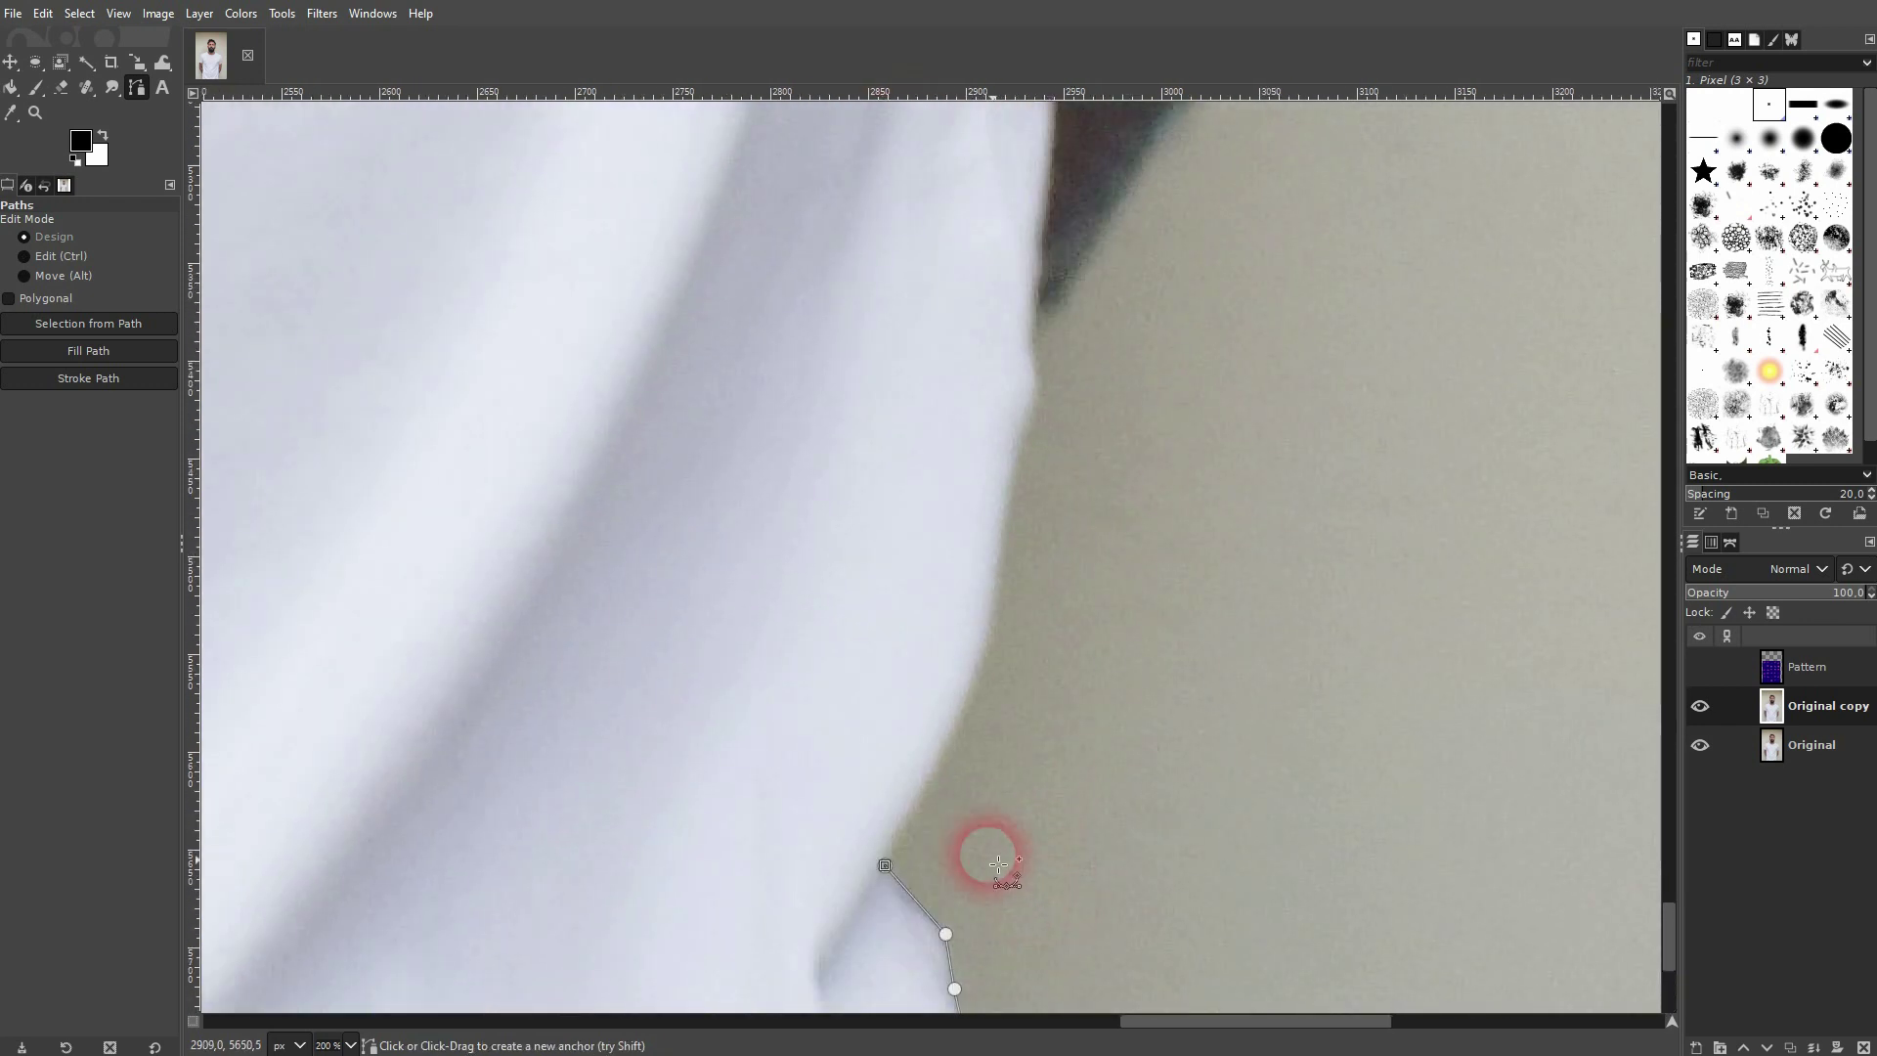
- Continue the path from the crease up the shirt's side to the point where the arm meets the fabric
{"action": "left_click", "coordinate": [964, 714]}
{"action": "left_click", "coordinate": [1015, 449]}
{"action": "left_click", "coordinate": [1032, 400]}
{"action": "scroll", "coordinate": [1152, 704], "scroll_direction": "up", "scroll_amount": 5}
{"action": "left_click", "coordinate": [1082, 731]}
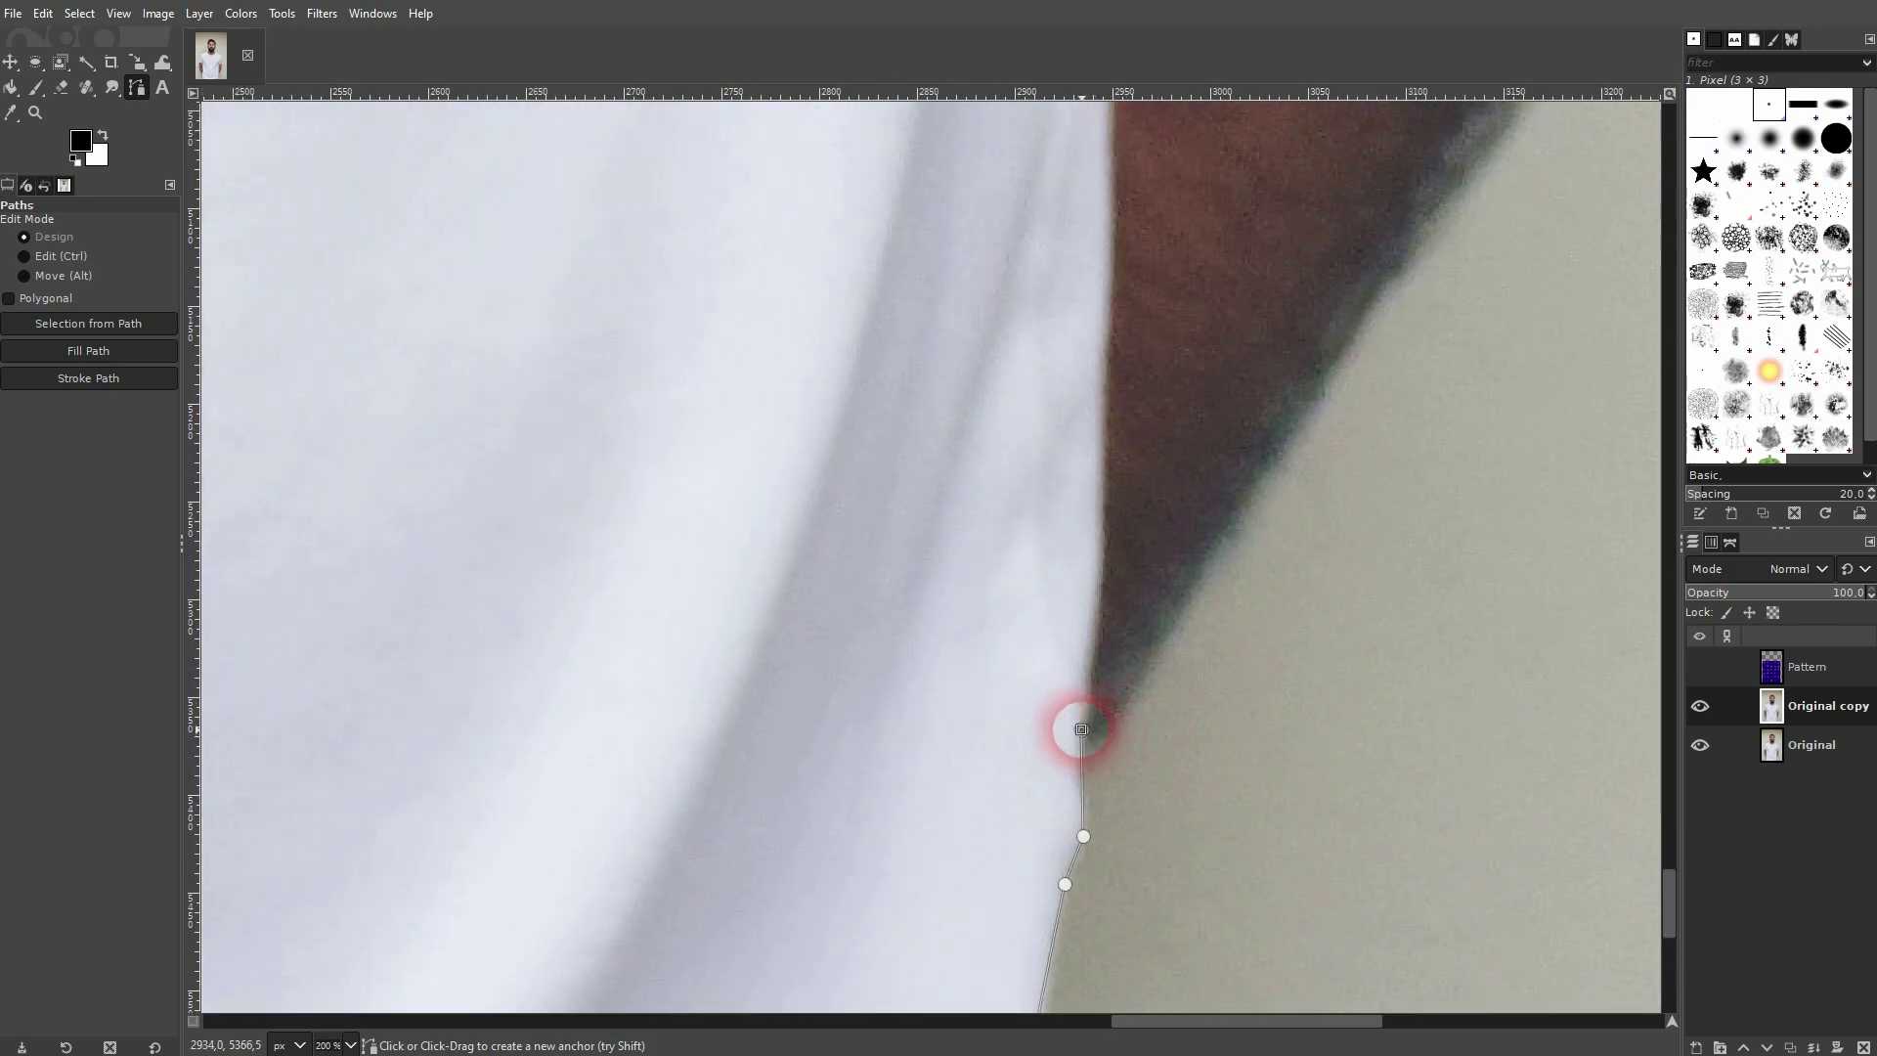
- Run the path up the nearly straight boundary between the shirt's body and the lower part of the arm
{"action": "left_click", "coordinate": [1095, 450]}
{"action": "scroll", "coordinate": [1129, 730], "scroll_direction": "up", "scroll_amount": 4}
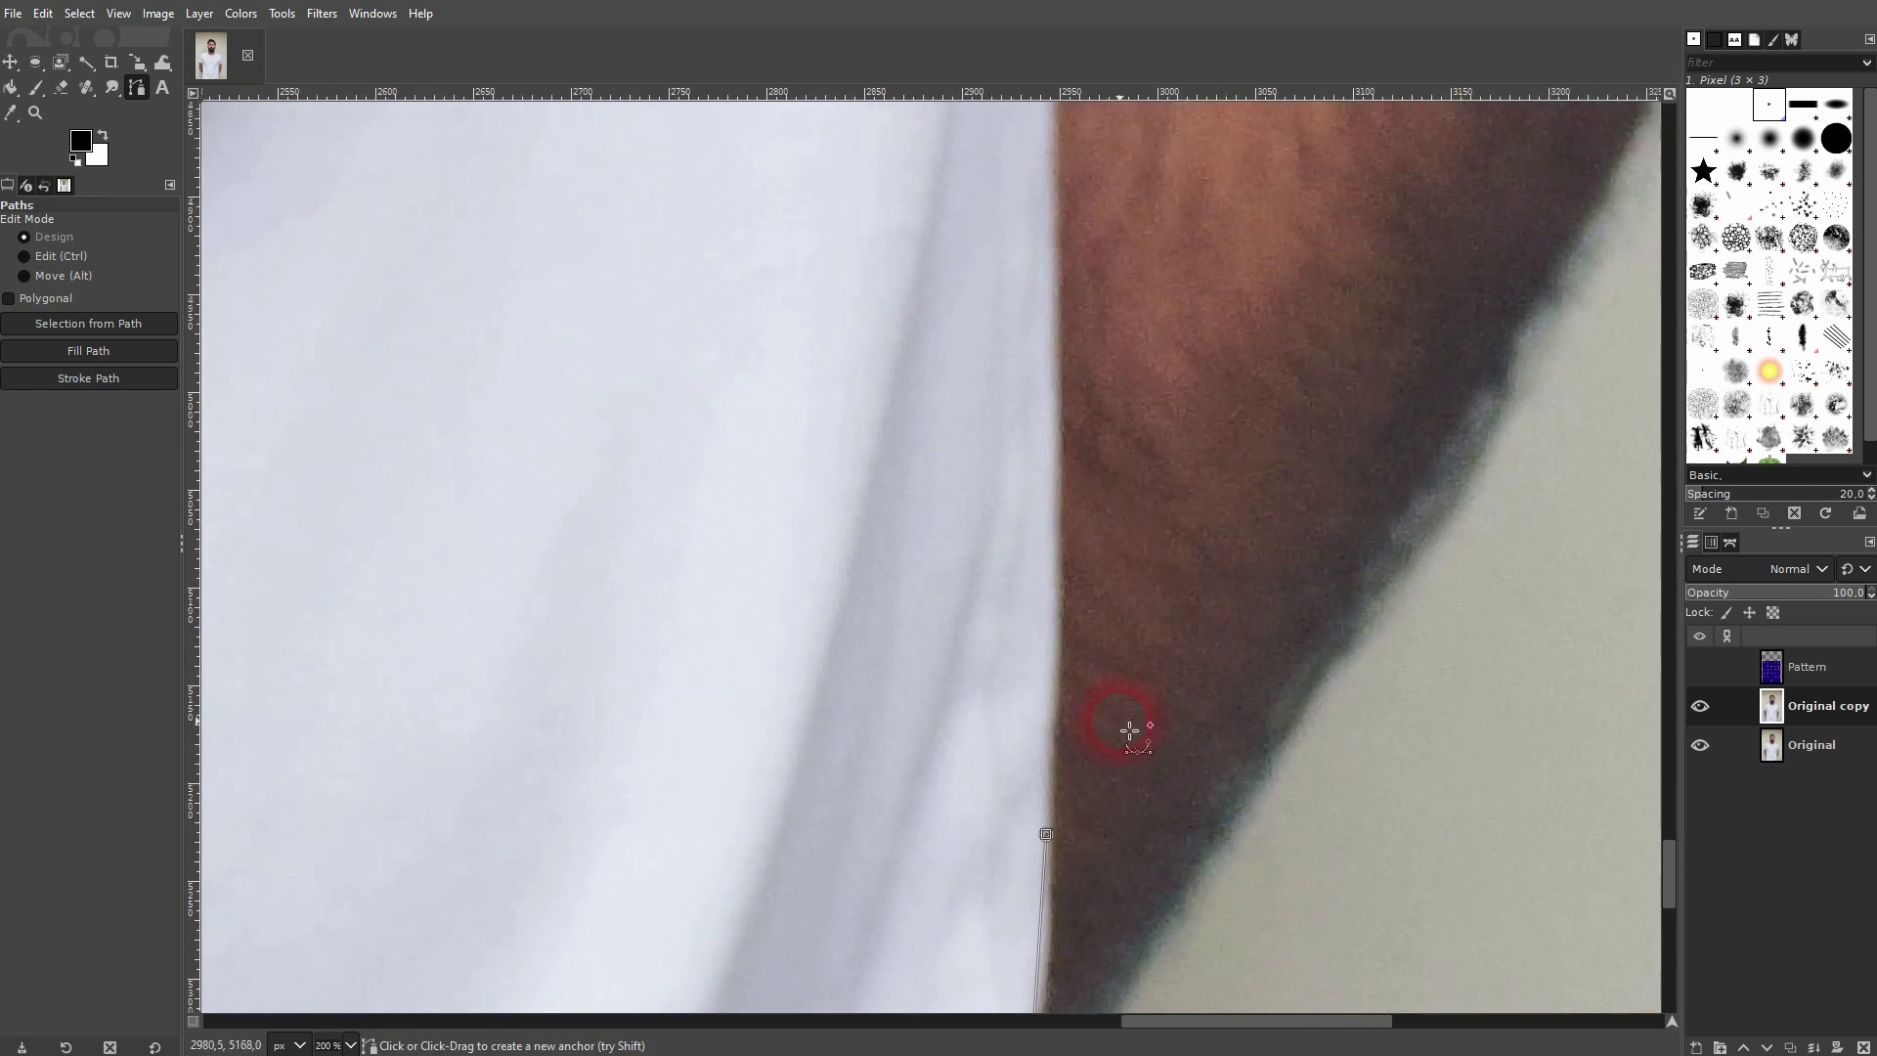
{"action": "left_click", "coordinate": [1065, 534]}
{"action": "left_click", "coordinate": [1046, 835]}
{"action": "left_click", "coordinate": [1066, 534]}
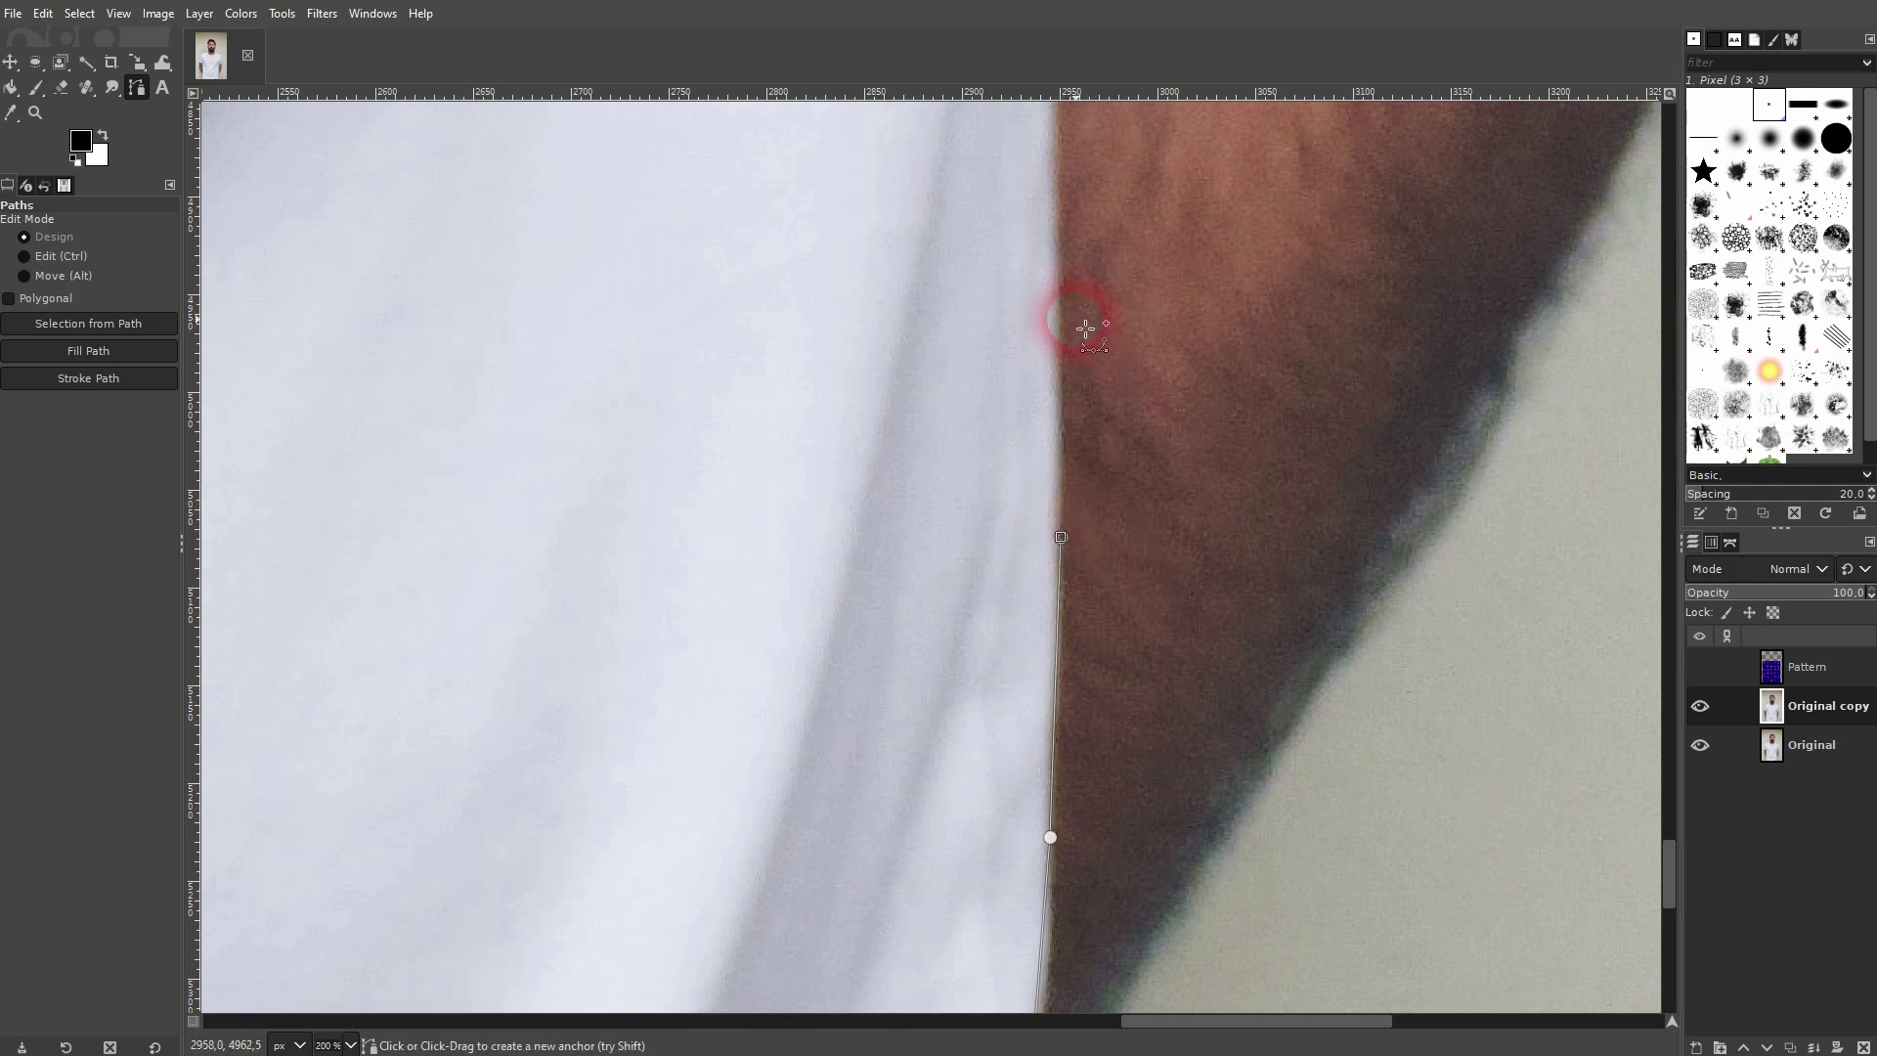
{"action": "scroll", "coordinate": [1061, 310], "scroll_direction": "up", "scroll_amount": 5}
{"action": "left_click", "coordinate": [1123, 508]}
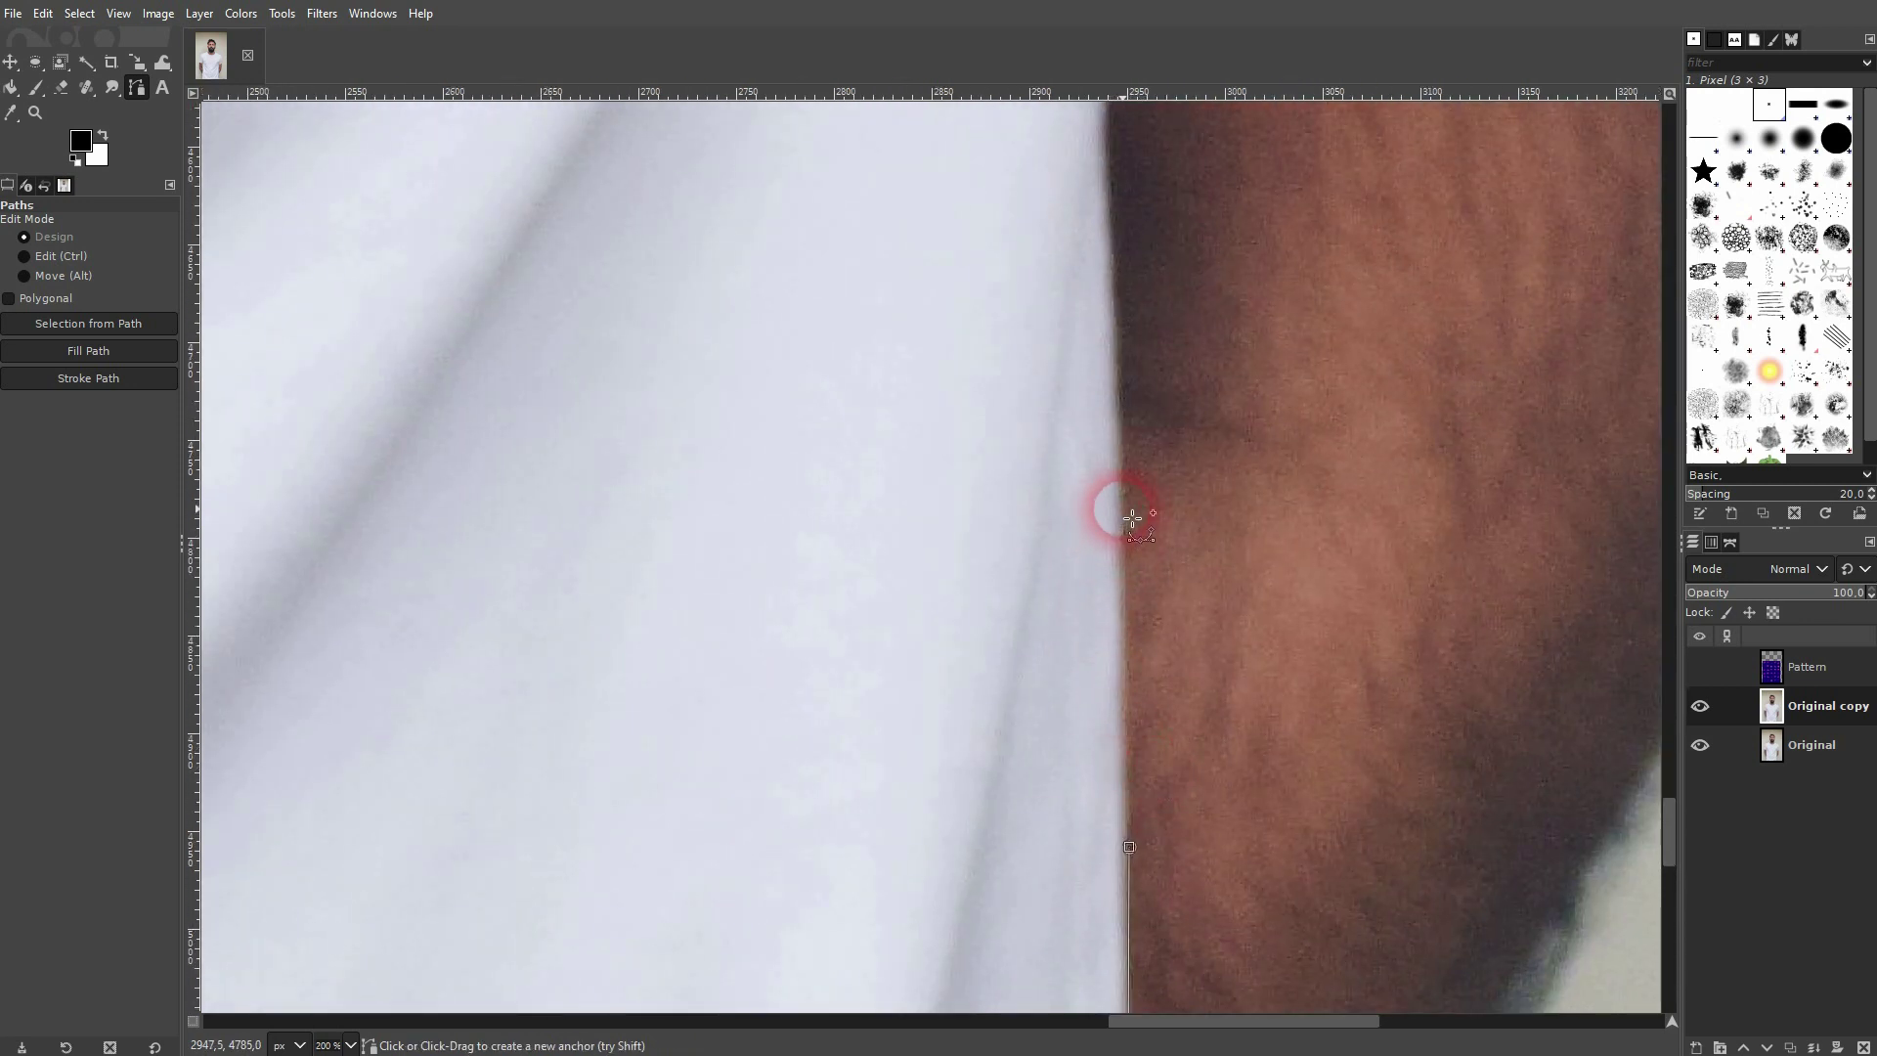
- Extend the path along the inner side of the arm up to the corner where the sleeve hem meets the shirt's body
{"action": "scroll", "coordinate": [1121, 224], "scroll_direction": "up", "scroll_amount": 4}
{"action": "scroll", "coordinate": [1156, 344], "scroll_direction": "right", "scroll_amount": 1}
{"action": "left_click", "coordinate": [1012, 729]}
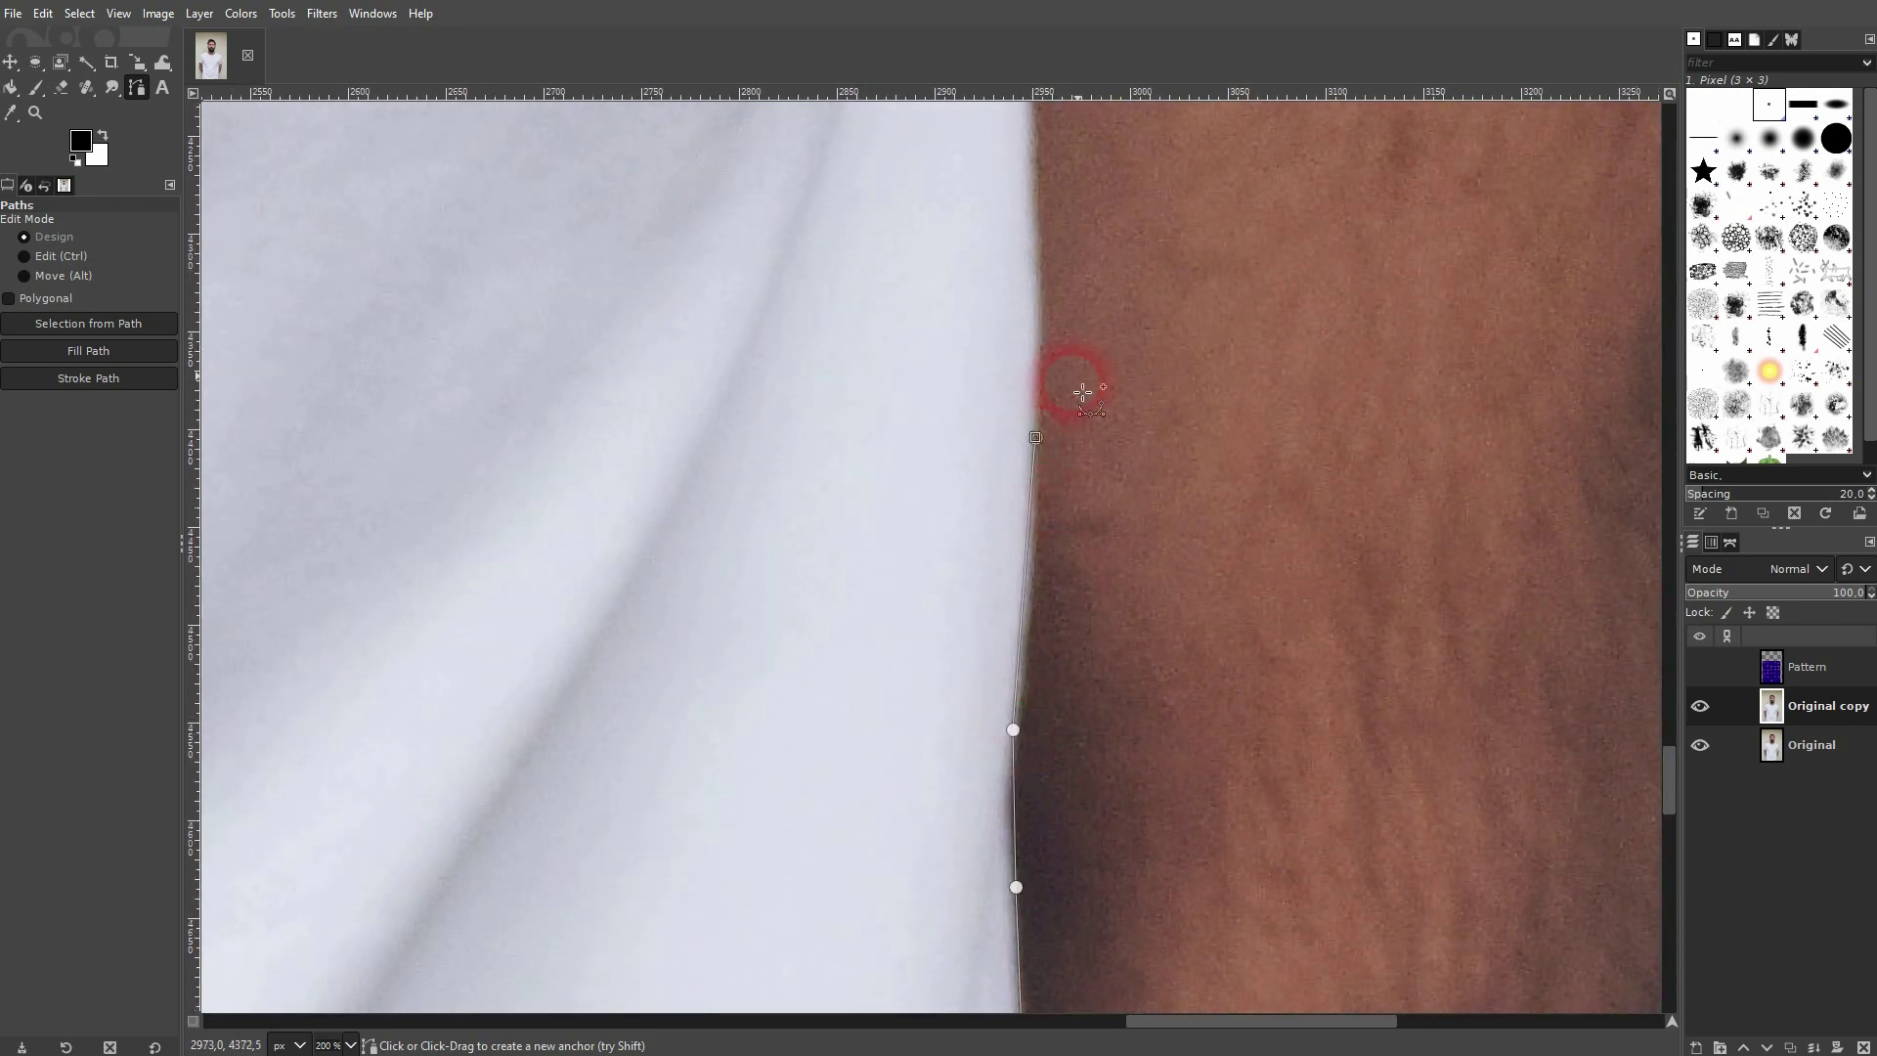
{"action": "scroll", "coordinate": [1123, 737], "scroll_direction": "up", "scroll_amount": 5}
{"action": "left_click", "coordinate": [1038, 619]}
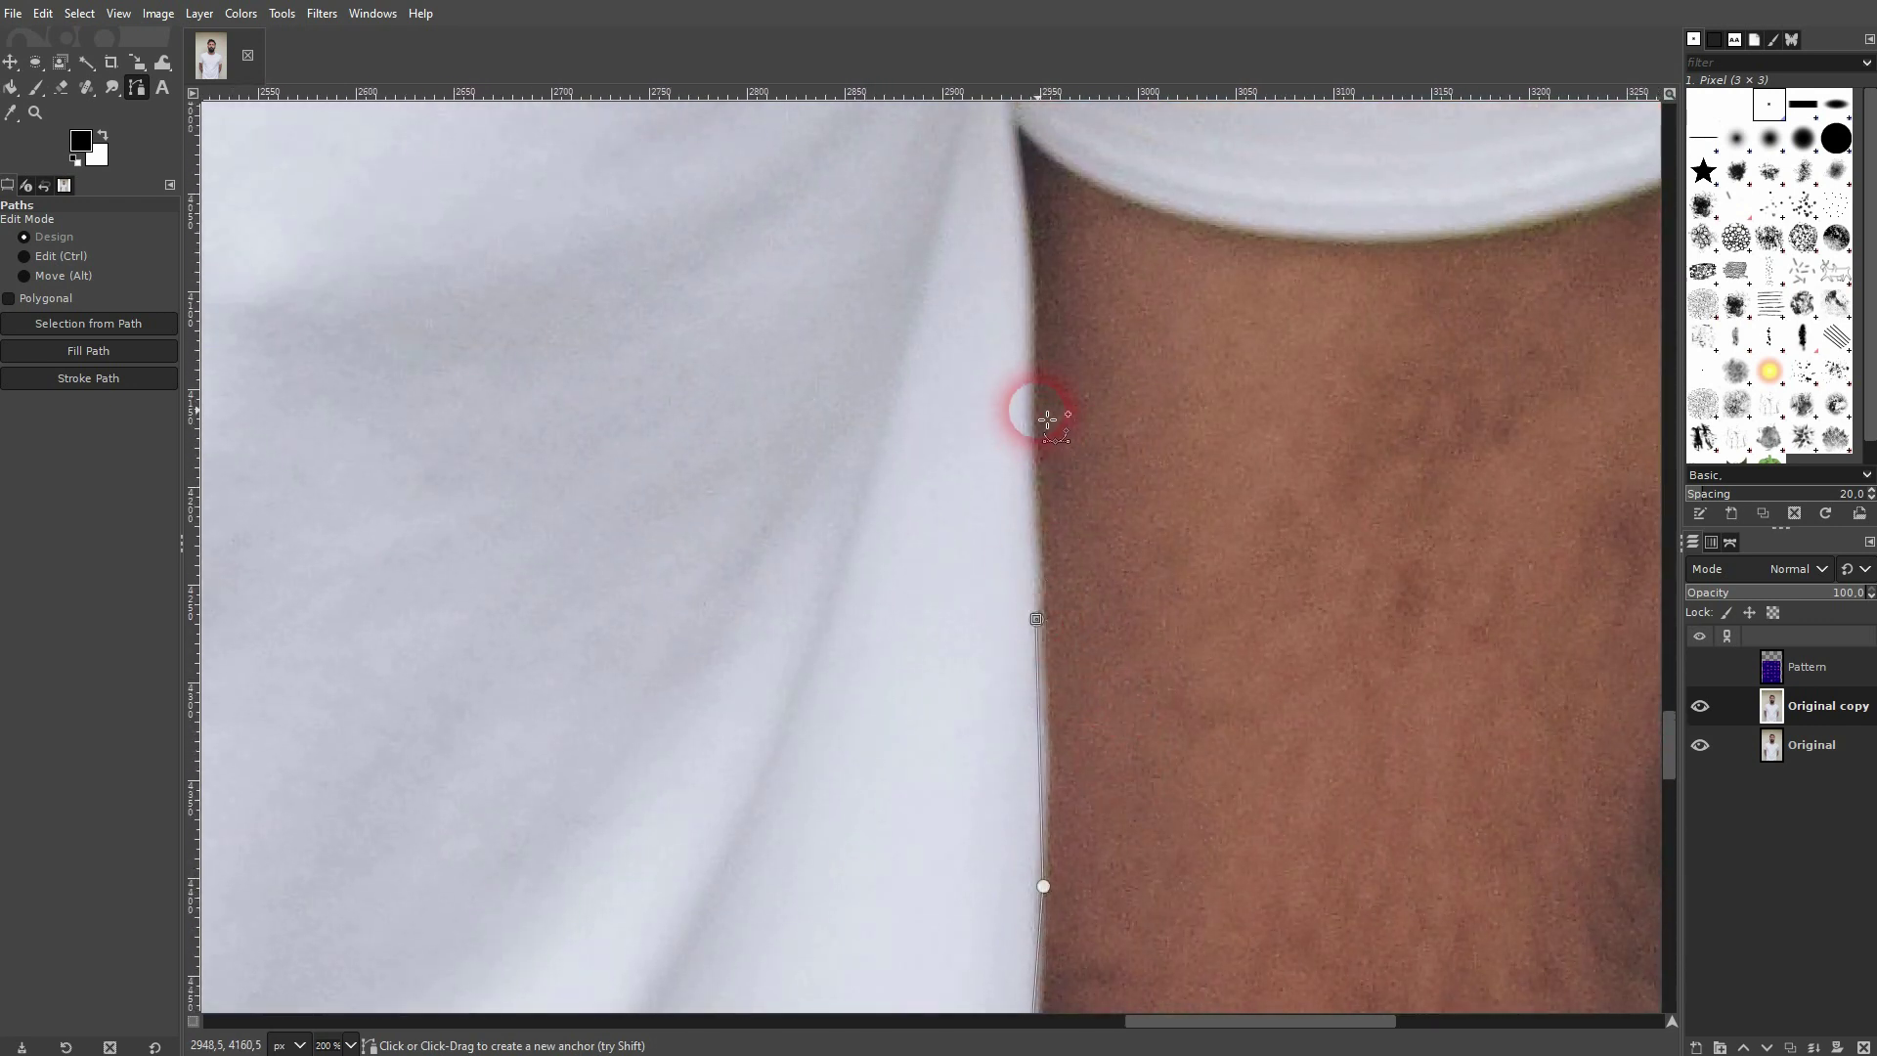
{"action": "left_click", "coordinate": [1028, 400]}
{"action": "left_click", "coordinate": [1026, 220]}
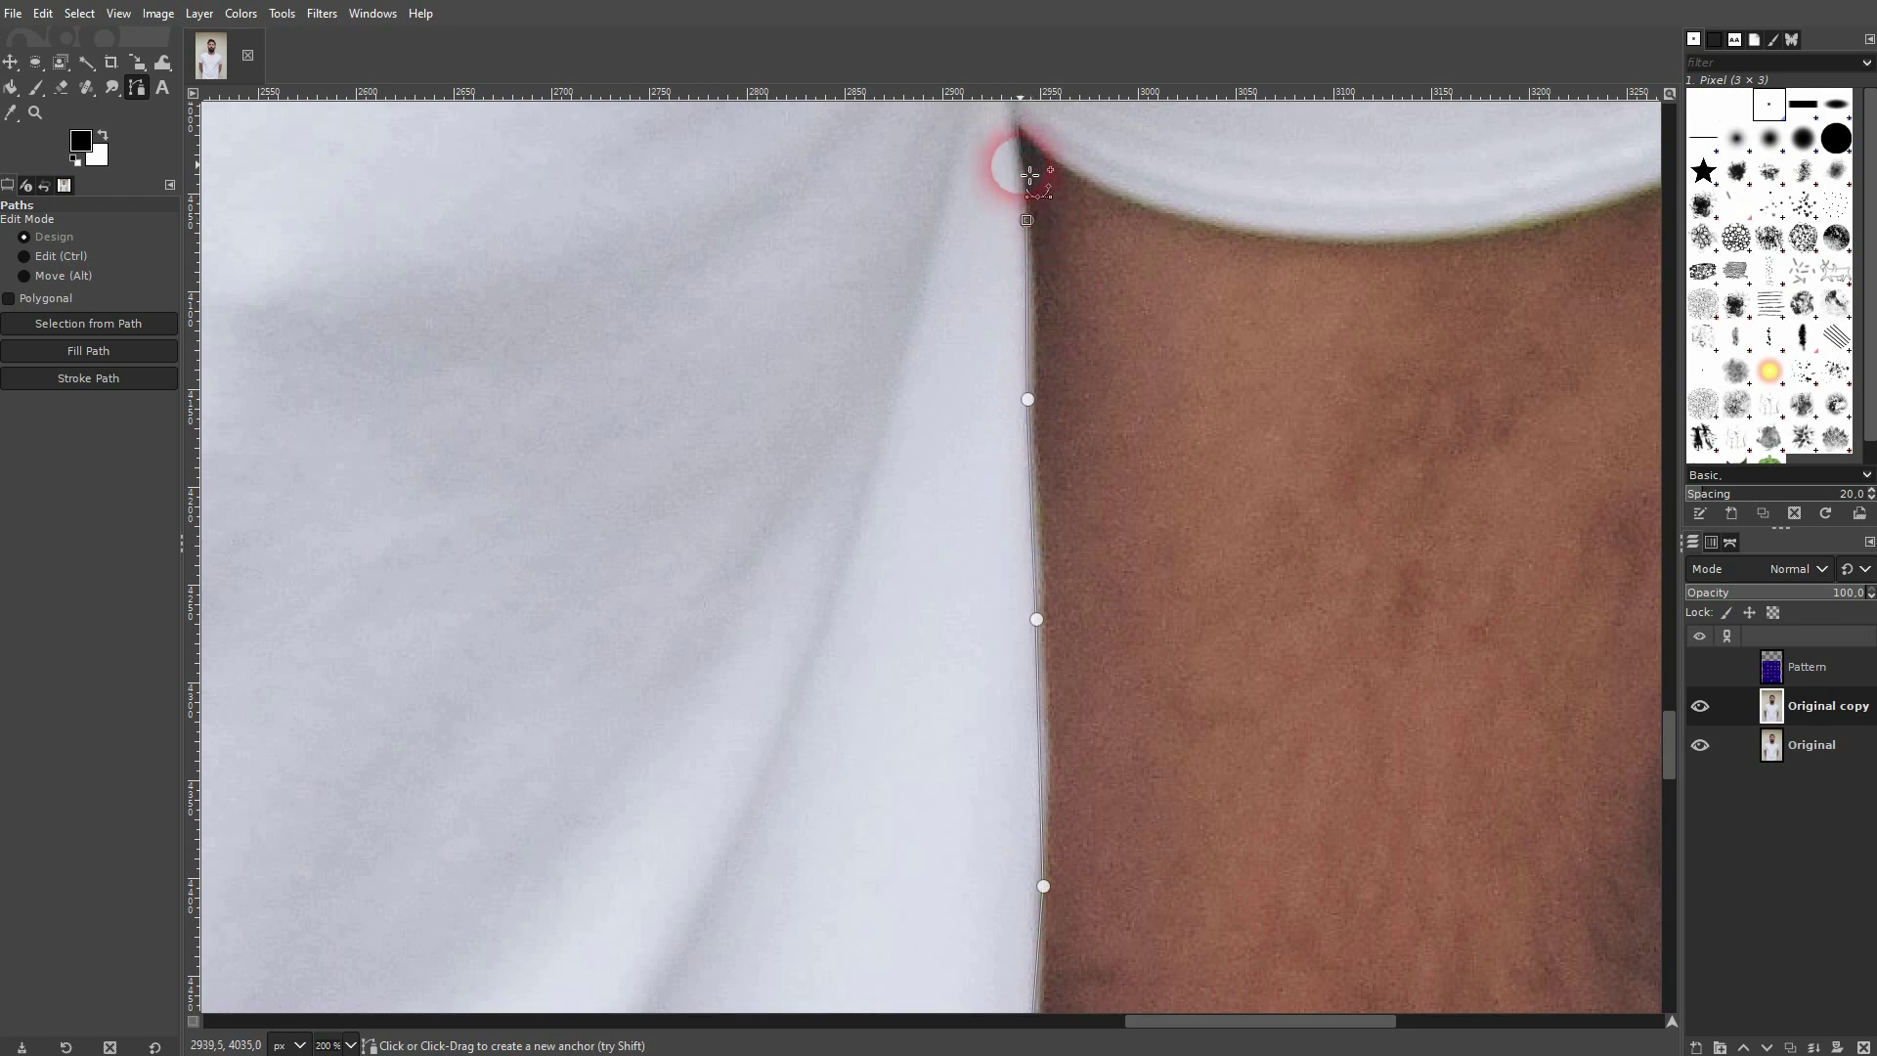
{"action": "left_click", "coordinate": [1017, 127]}
- Trace the curved sleeve hem across the arm to the sleeve's outer side
{"action": "left_click", "coordinate": [1140, 202]}
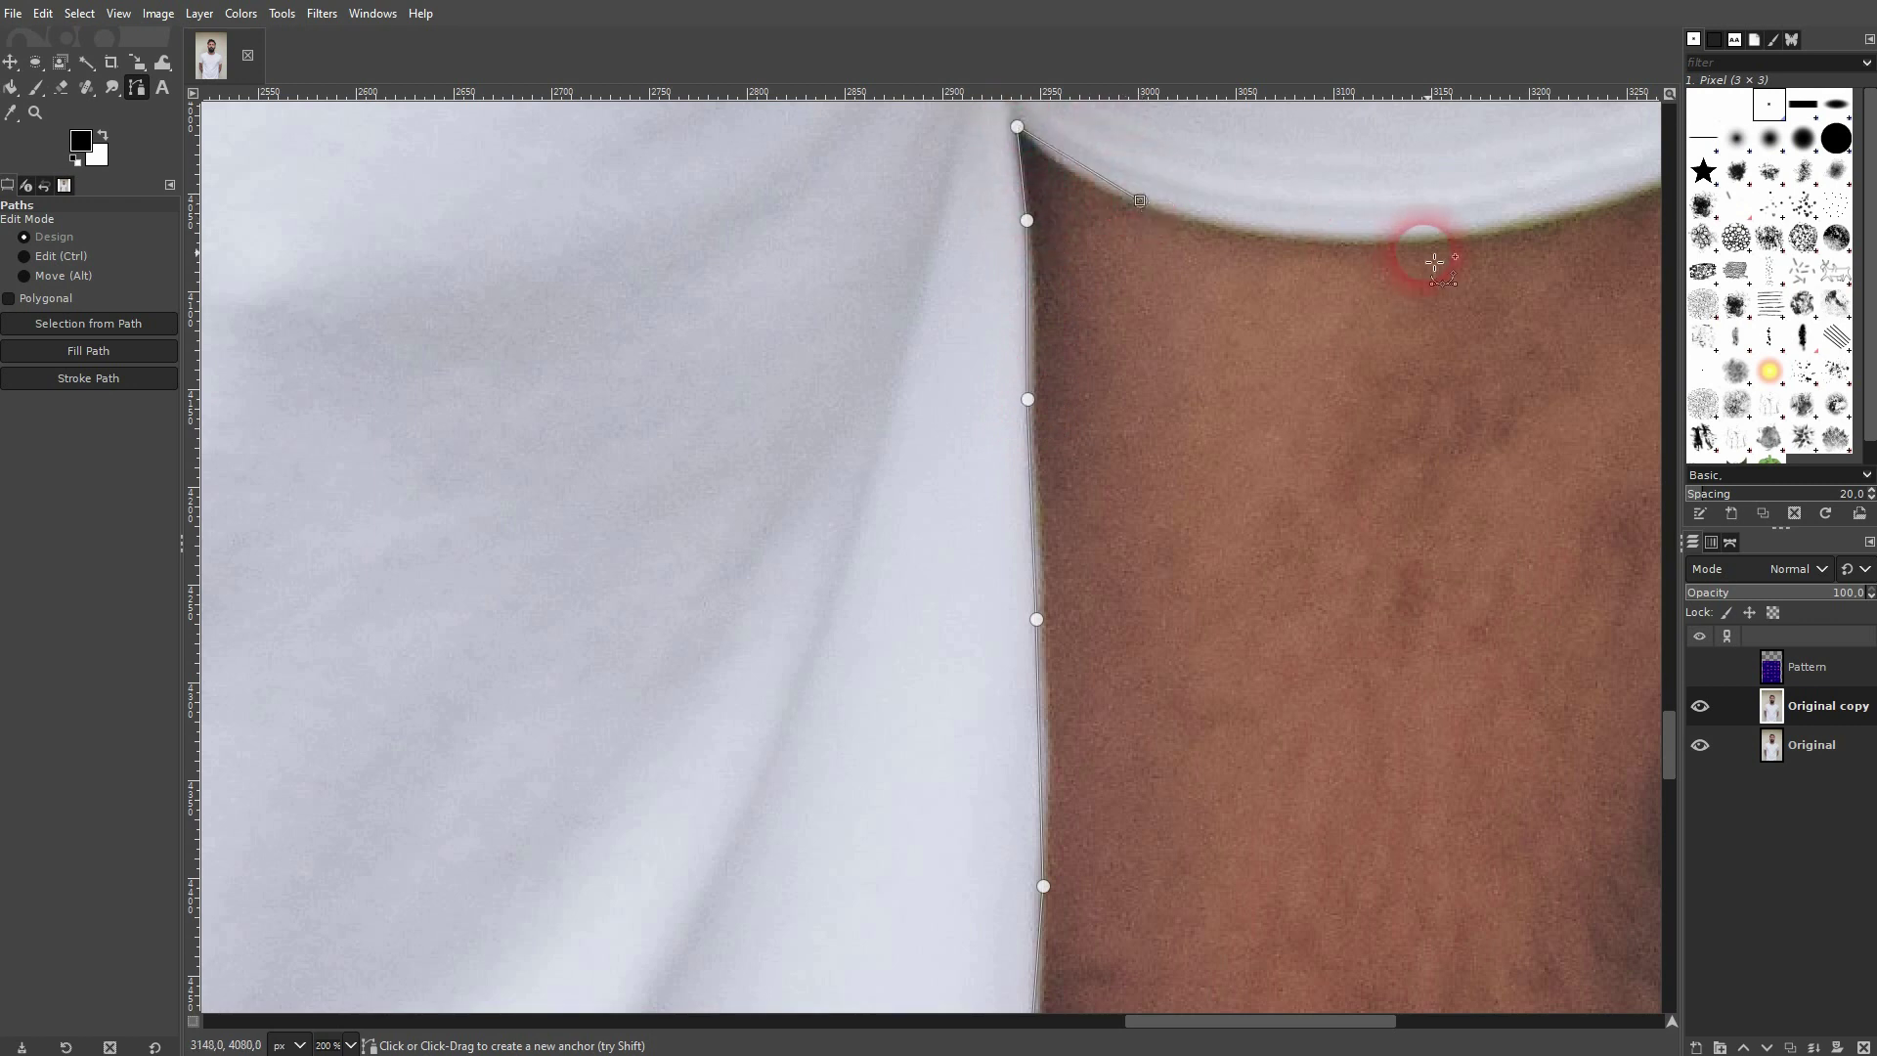
{"action": "left_click", "coordinate": [1494, 229]}
{"action": "left_click_drag", "start_coordinate": [1584, 229], "coordinate": [887, 606]}
{"action": "left_click", "coordinate": [1003, 545]}
{"action": "left_click", "coordinate": [1165, 421]}
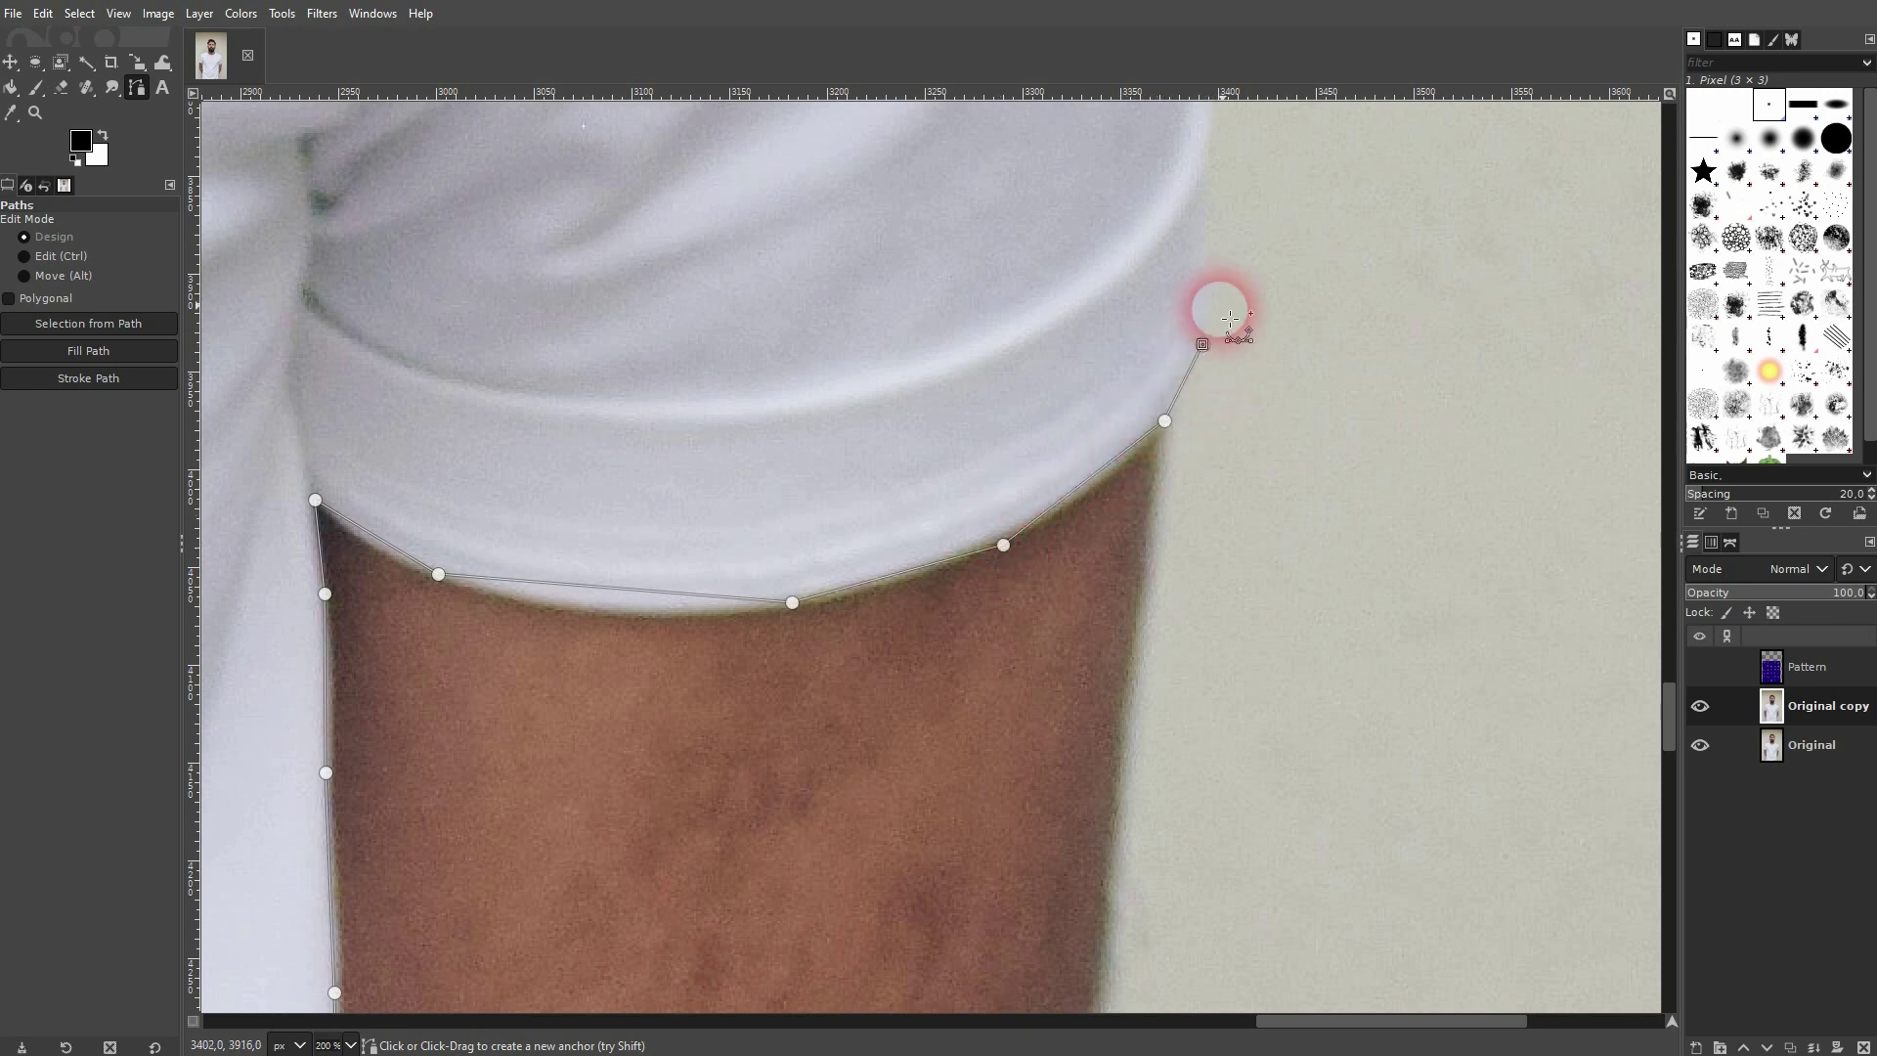
- Follow the sleeve's outer edge against the wall past the hem band and up its lower half
{"action": "scroll", "coordinate": [1271, 587], "scroll_direction": "up", "scroll_amount": 5}
{"action": "scroll", "coordinate": [1271, 586], "scroll_direction": "left", "scroll_amount": 1}
{"action": "left_click", "coordinate": [1267, 613]}
{"action": "left_click", "coordinate": [1287, 517]}
{"action": "scroll", "coordinate": [1258, 590], "scroll_direction": "up", "scroll_amount": 5}
{"action": "scroll", "coordinate": [1257, 590], "scroll_direction": "right", "scroll_amount": 2}
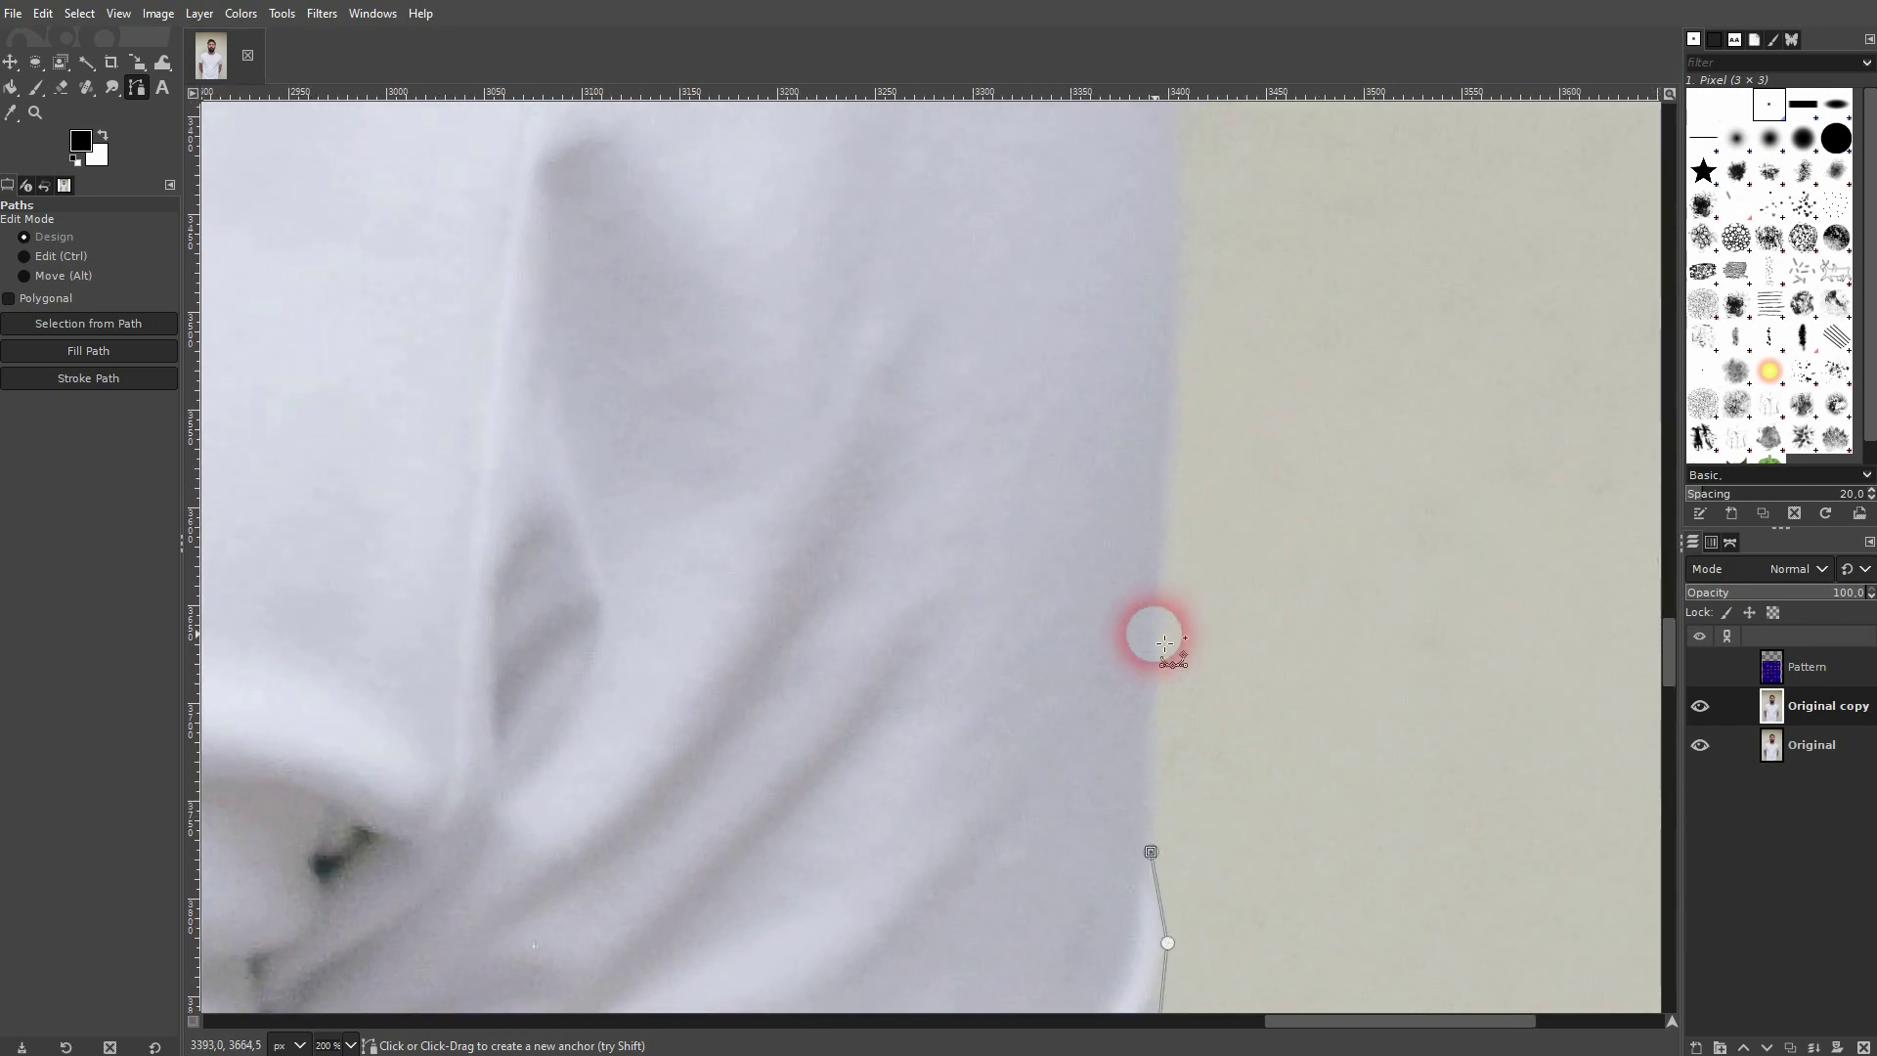
{"action": "left_click", "coordinate": [1158, 622]}
{"action": "left_click", "coordinate": [1177, 383]}
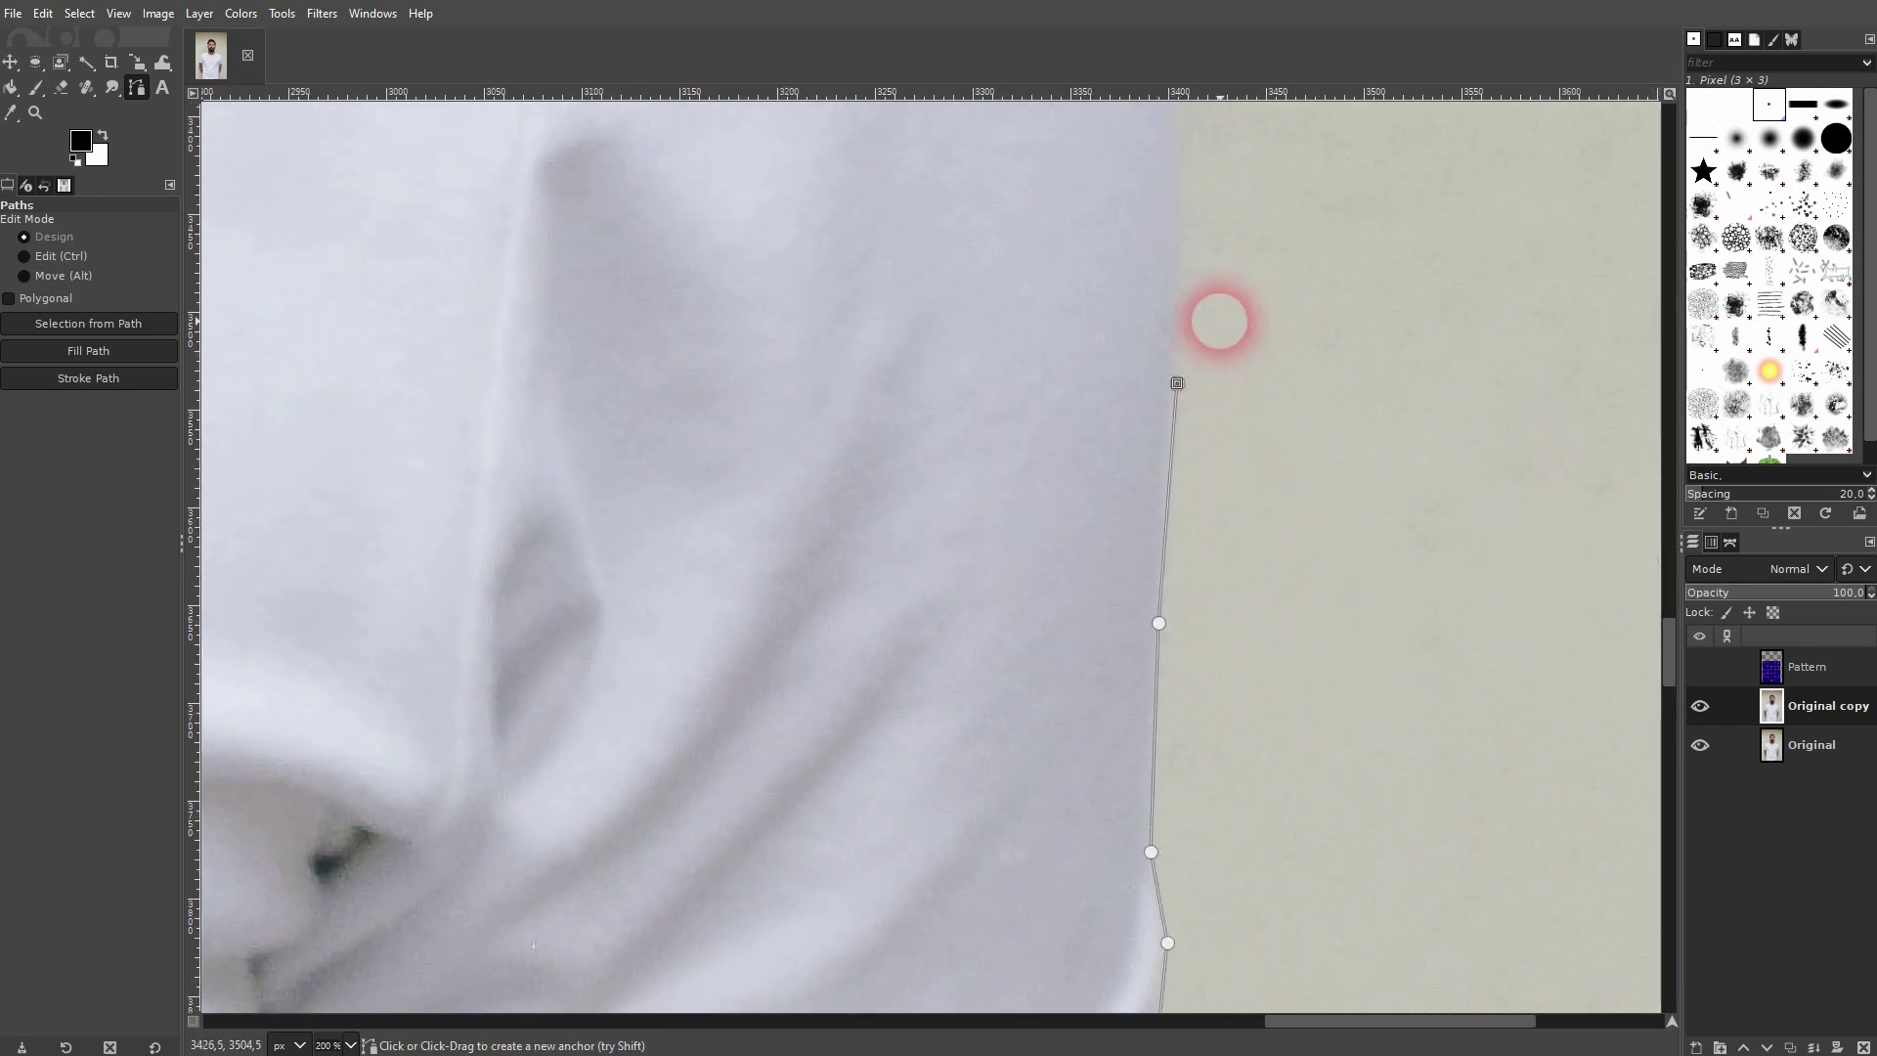
- Continue the path up the upper half of the sleeve's outer edge to the bend below the shoulder
{"action": "scroll", "coordinate": [1230, 332], "scroll_direction": "up", "scroll_amount": 5}
{"action": "scroll", "coordinate": [1230, 332], "scroll_direction": "left", "scroll_amount": 1}
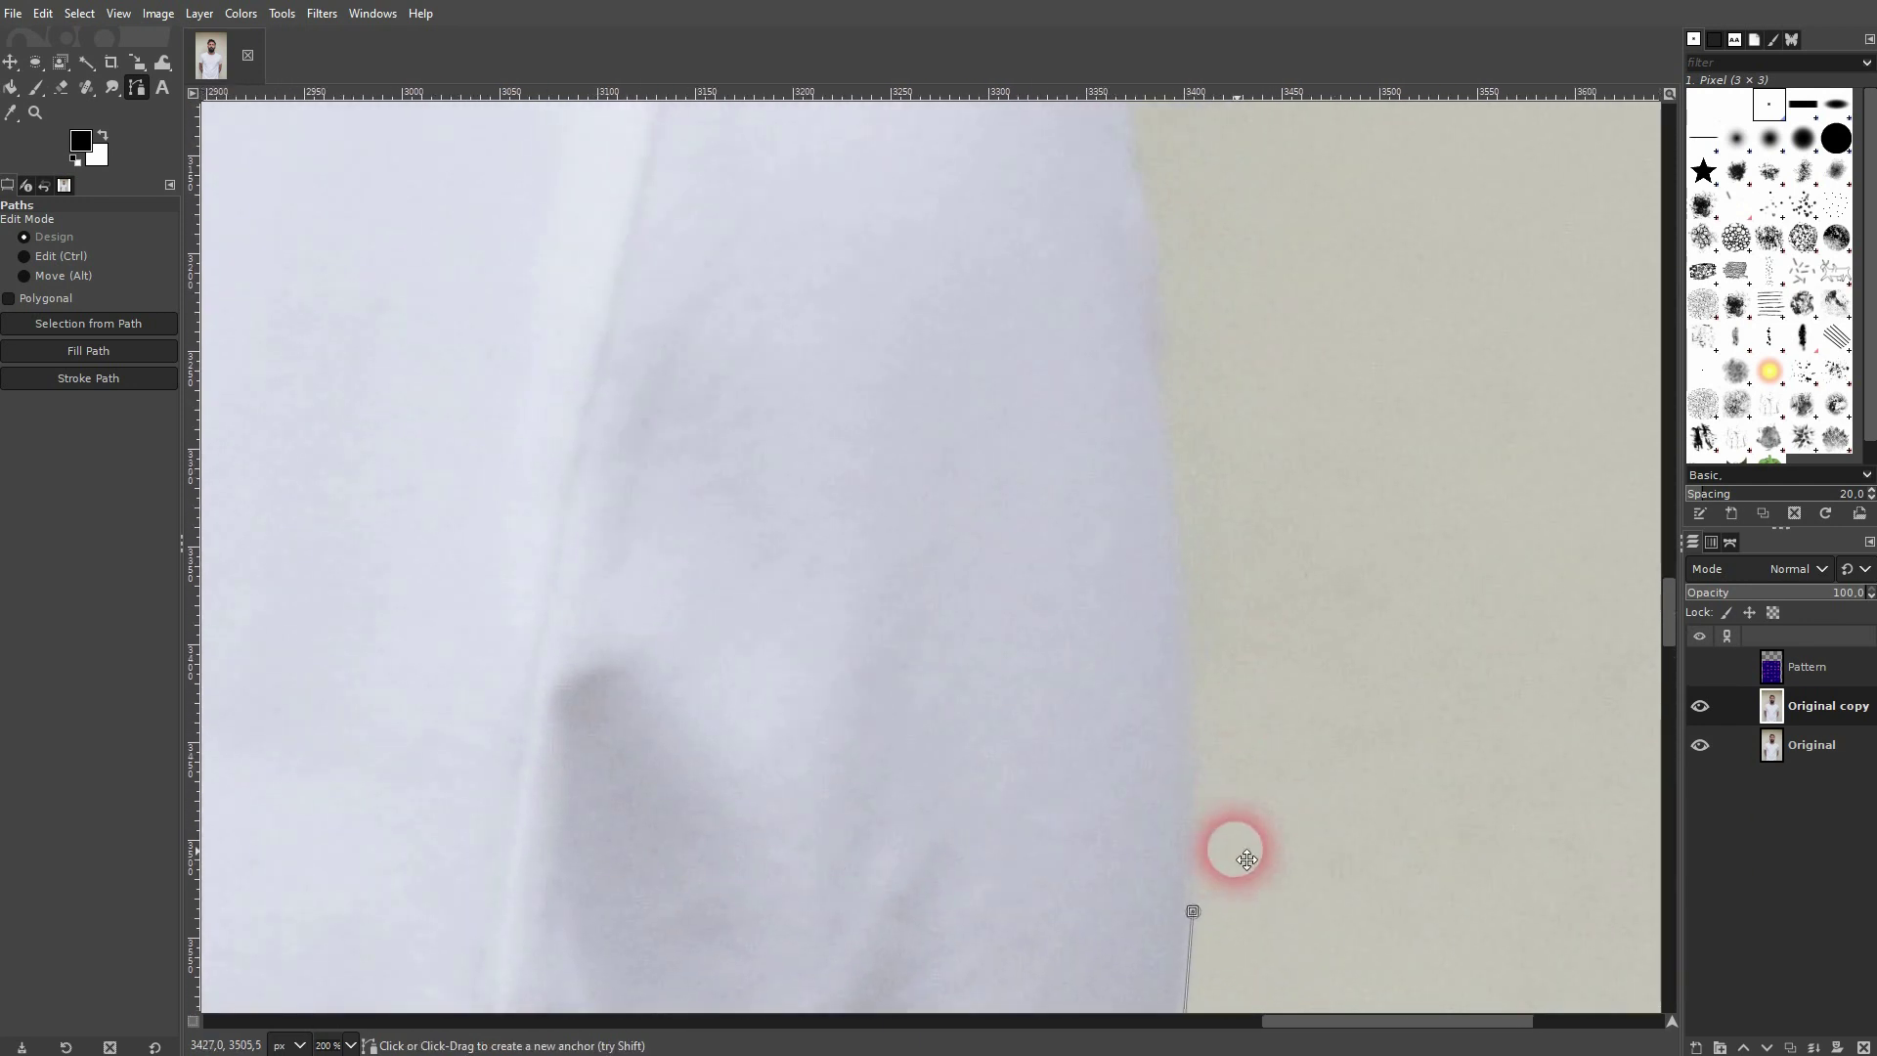
{"action": "left_click", "coordinate": [1191, 656]}
{"action": "left_click", "coordinate": [1160, 302]}
{"action": "scroll", "coordinate": [1219, 466], "scroll_direction": "up", "scroll_amount": 5}
{"action": "scroll", "coordinate": [1219, 465], "scroll_direction": "left", "scroll_amount": 1}
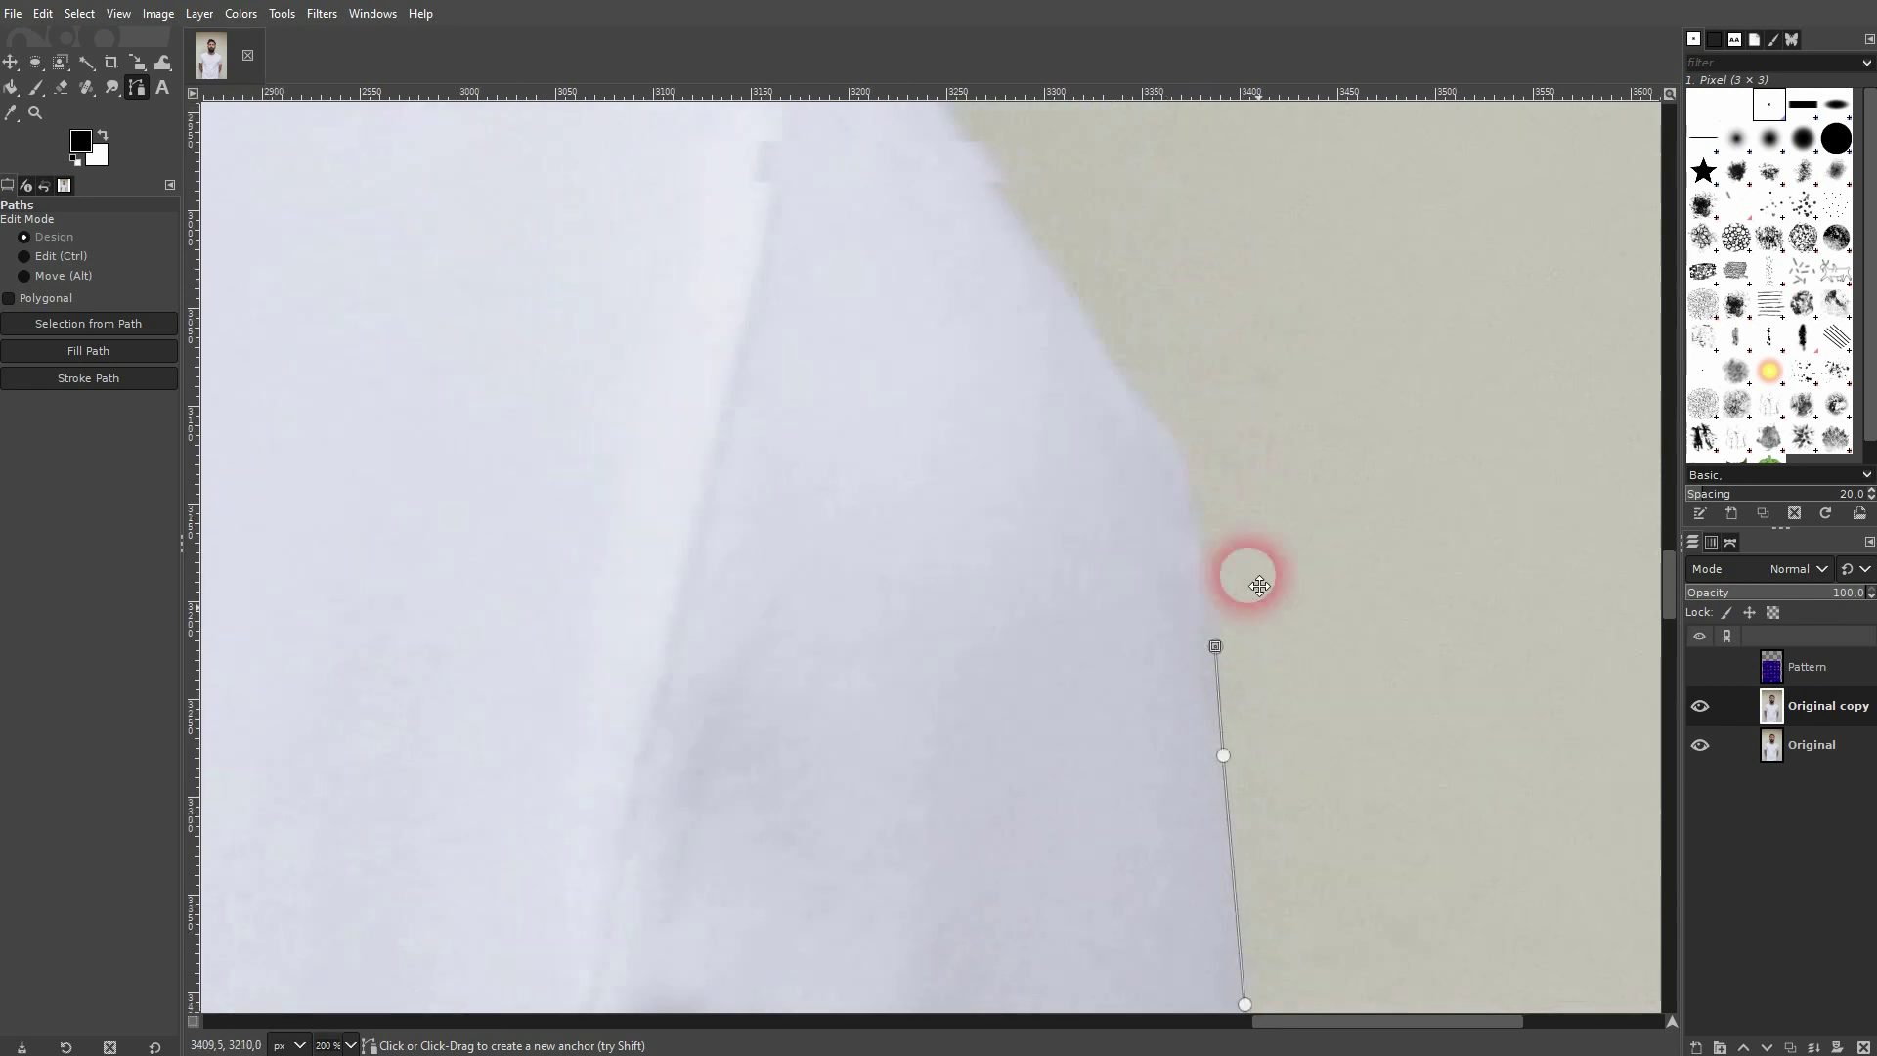
{"action": "left_click", "coordinate": [1253, 727]}
{"action": "left_click", "coordinate": [1235, 652]}
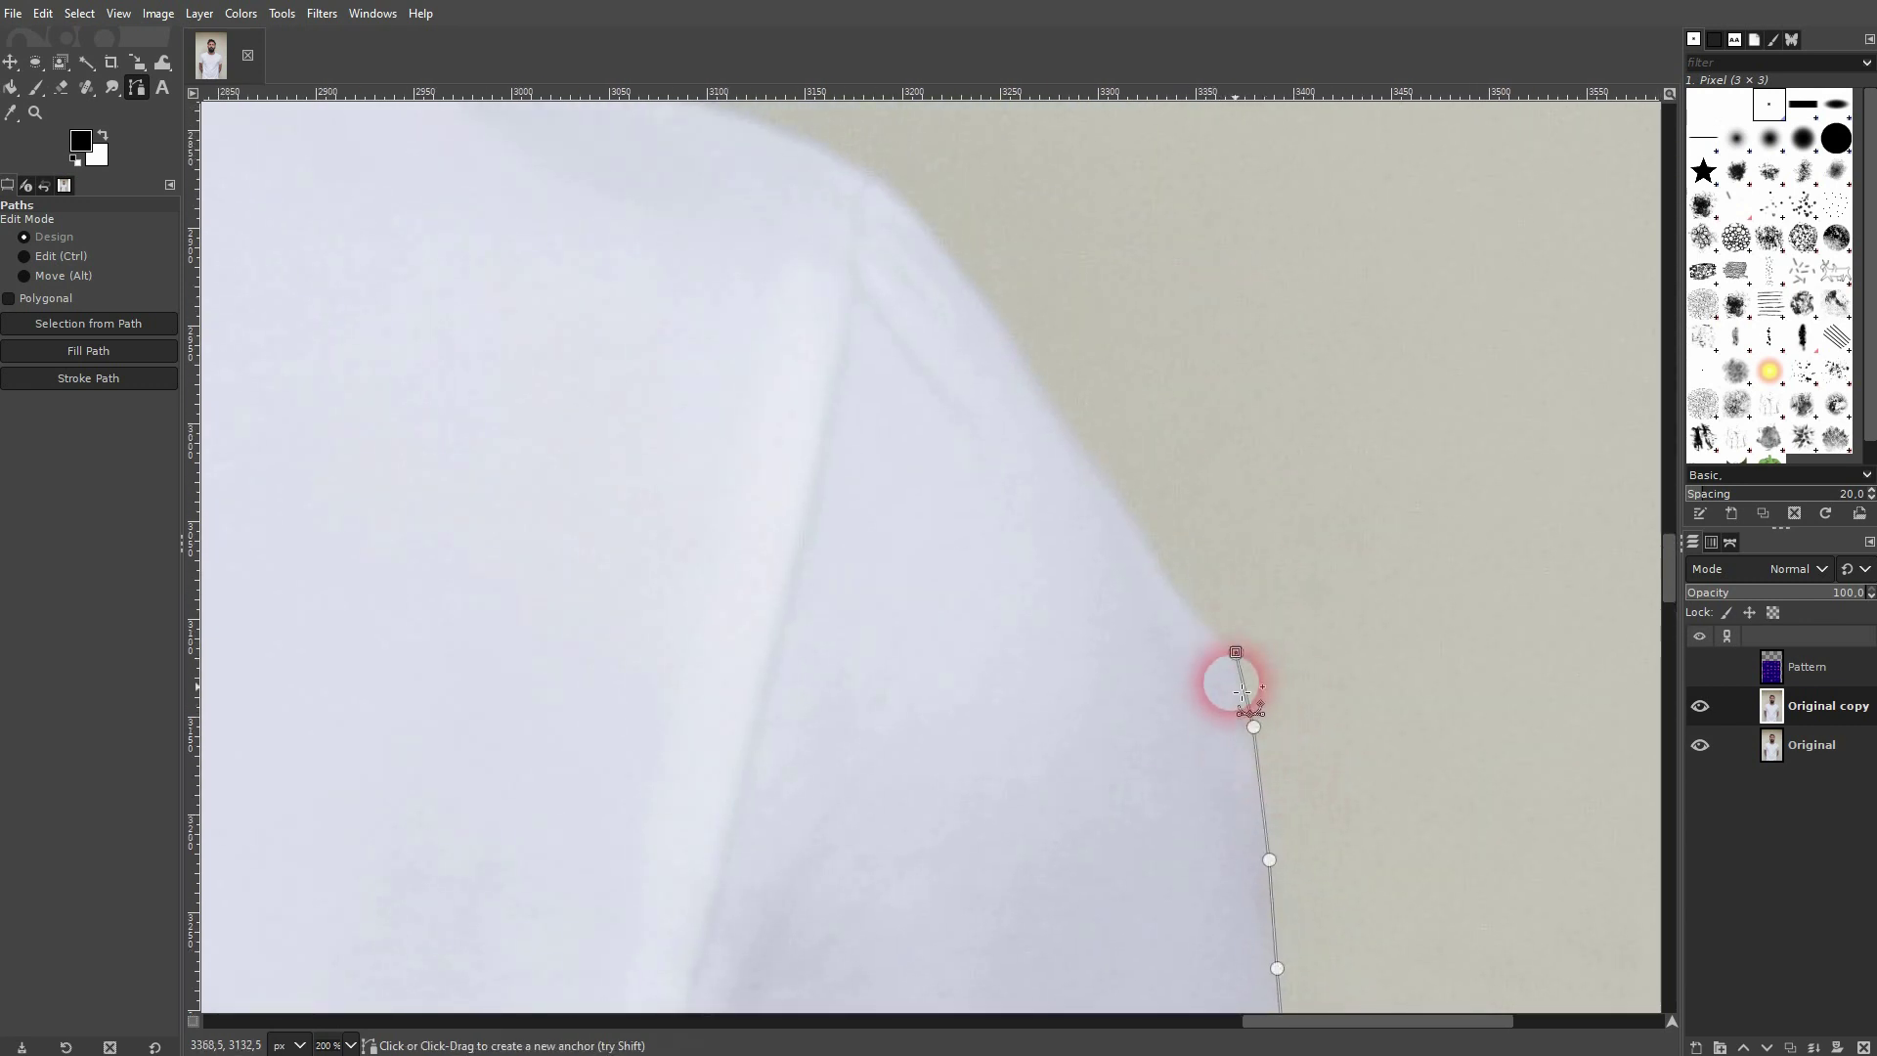
- Trace the slope above the sleeve bend and round the shoulder tip onto the top of the shoulder
{"action": "left_click", "coordinate": [1095, 476]}
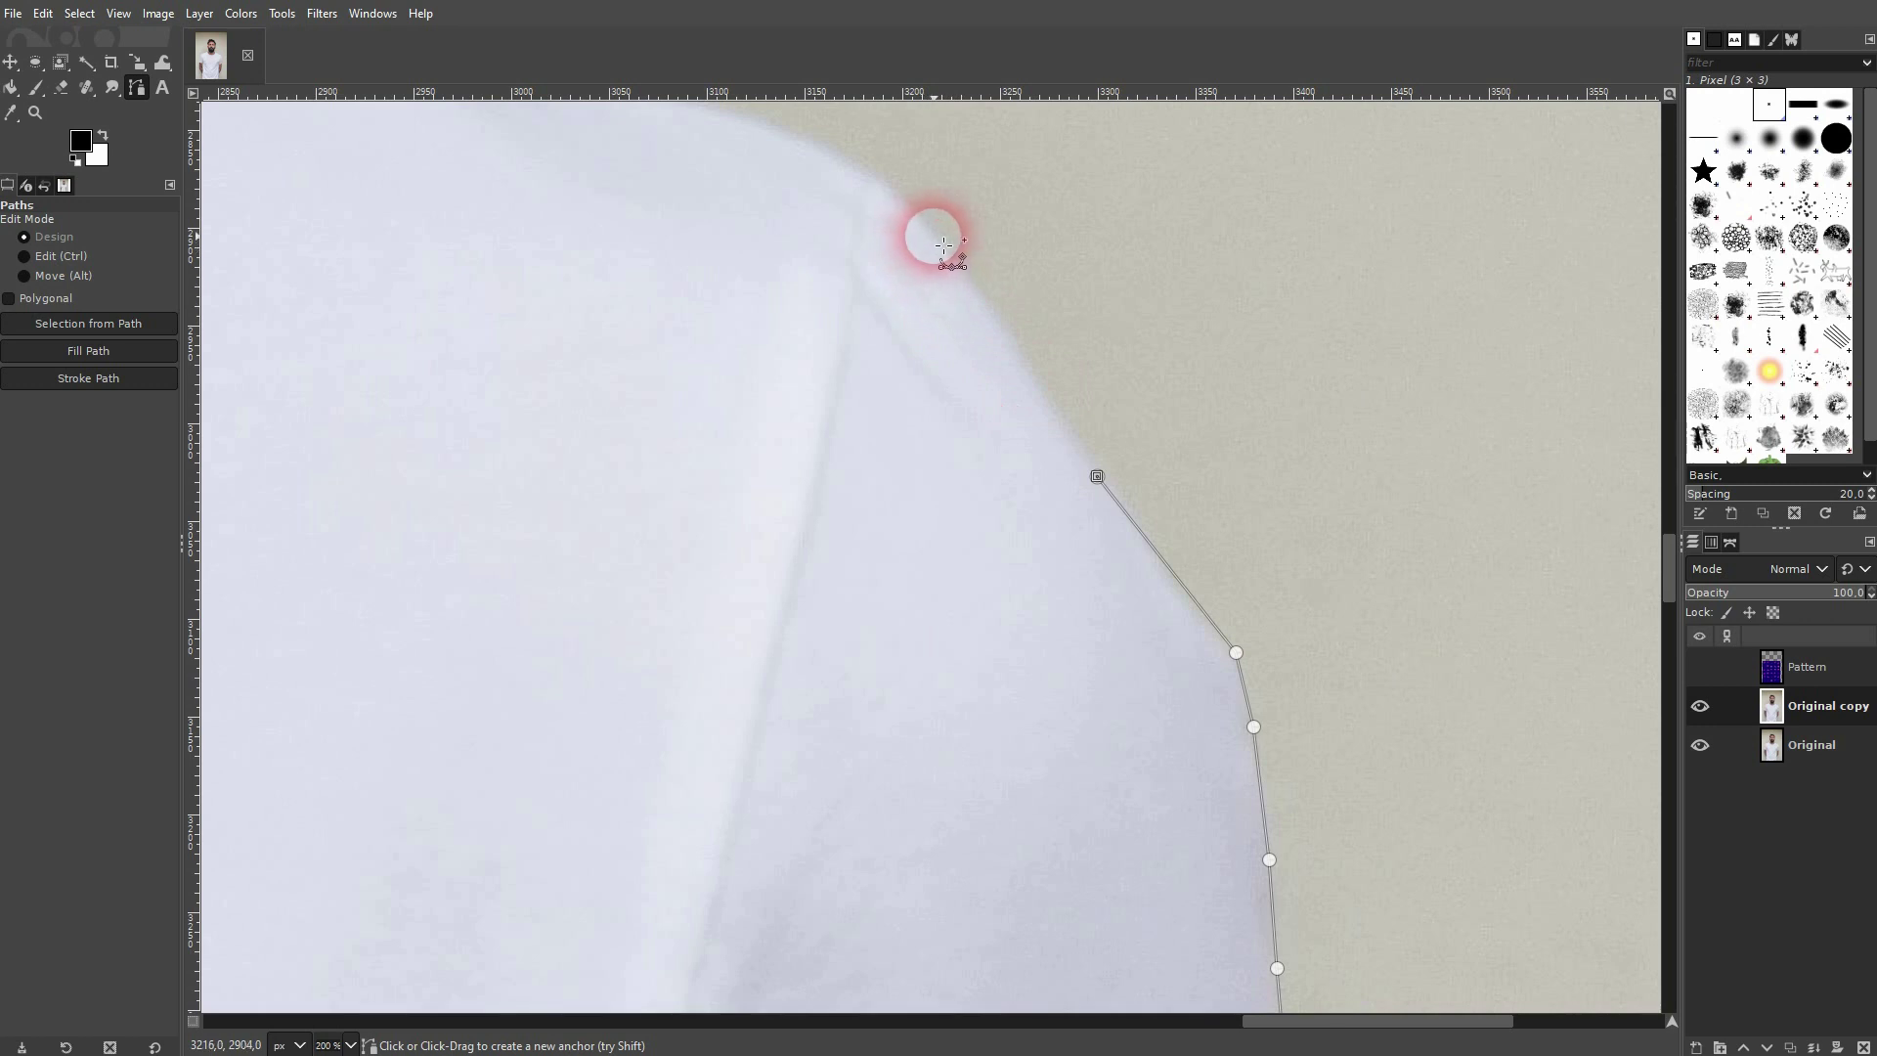
{"action": "left_click_drag", "start_coordinate": [930, 236], "coordinate": [1381, 688]}
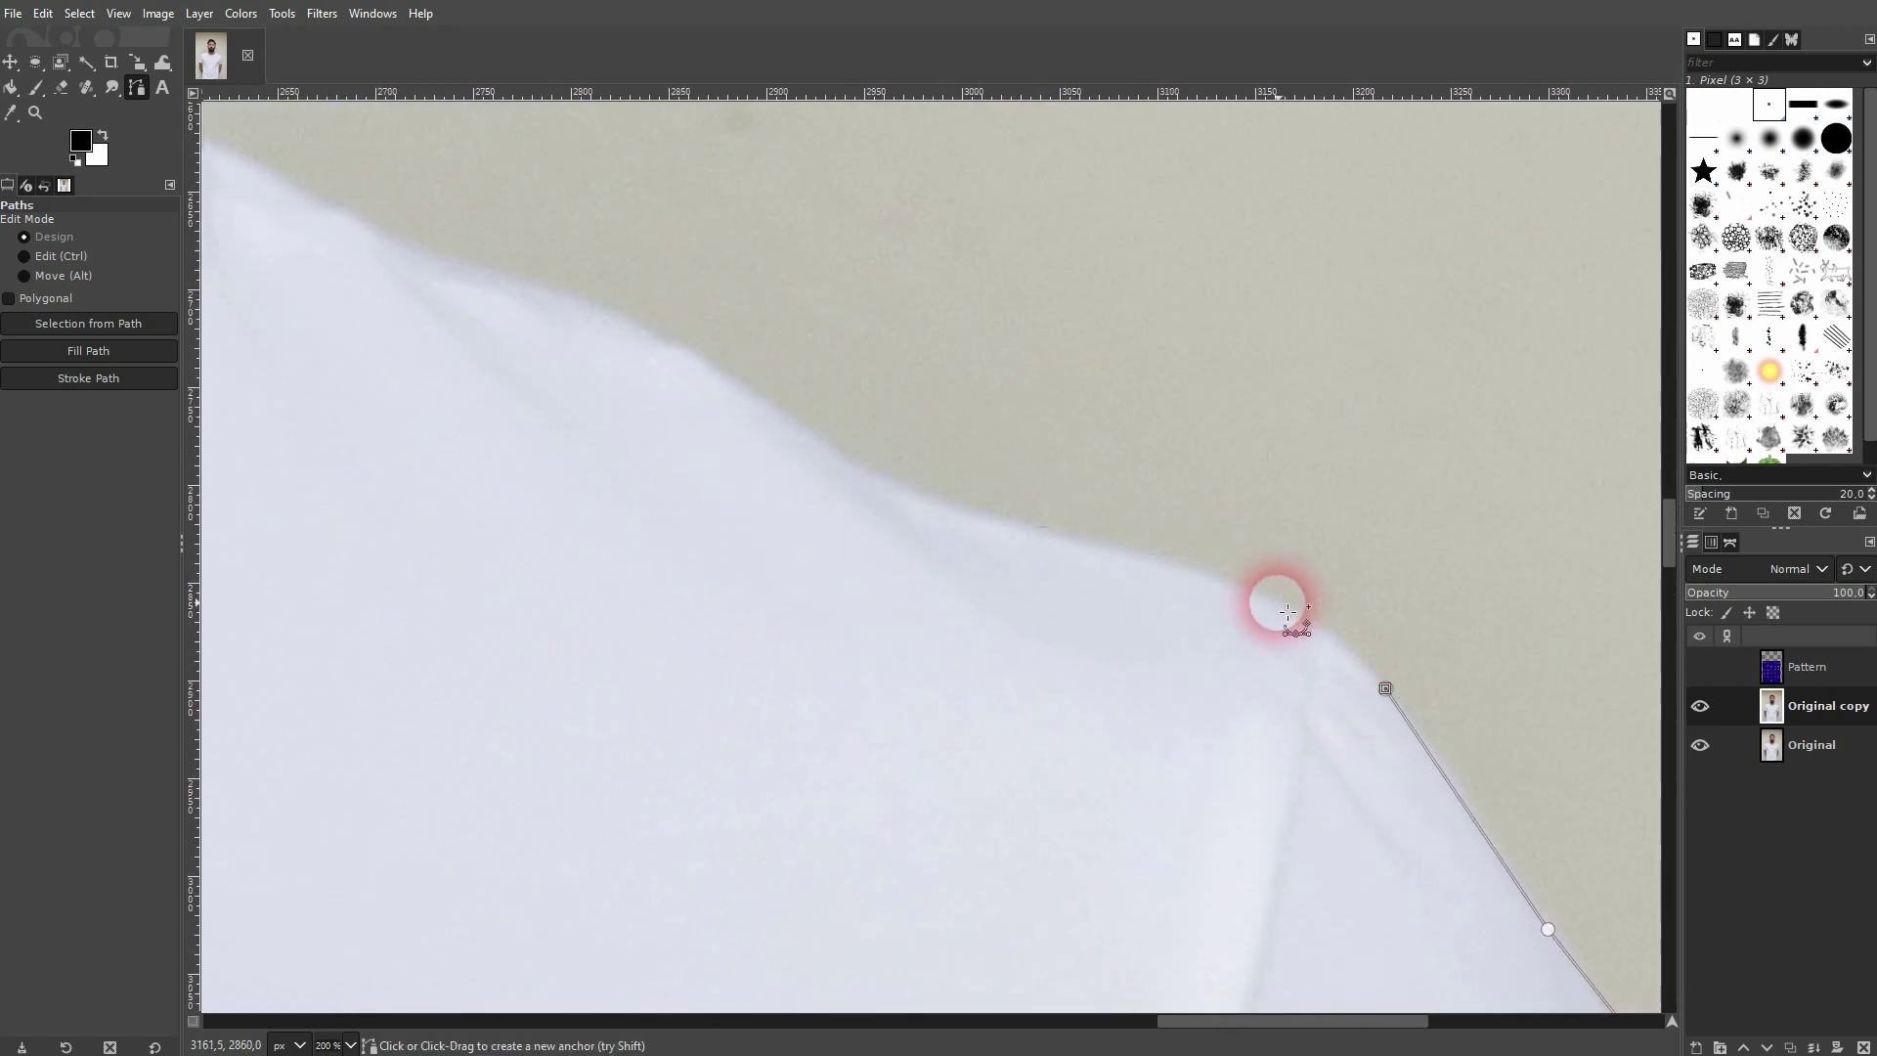
{"action": "left_click", "coordinate": [1278, 602]}
{"action": "left_click", "coordinate": [1059, 533]}
{"action": "left_click", "coordinate": [865, 472]}
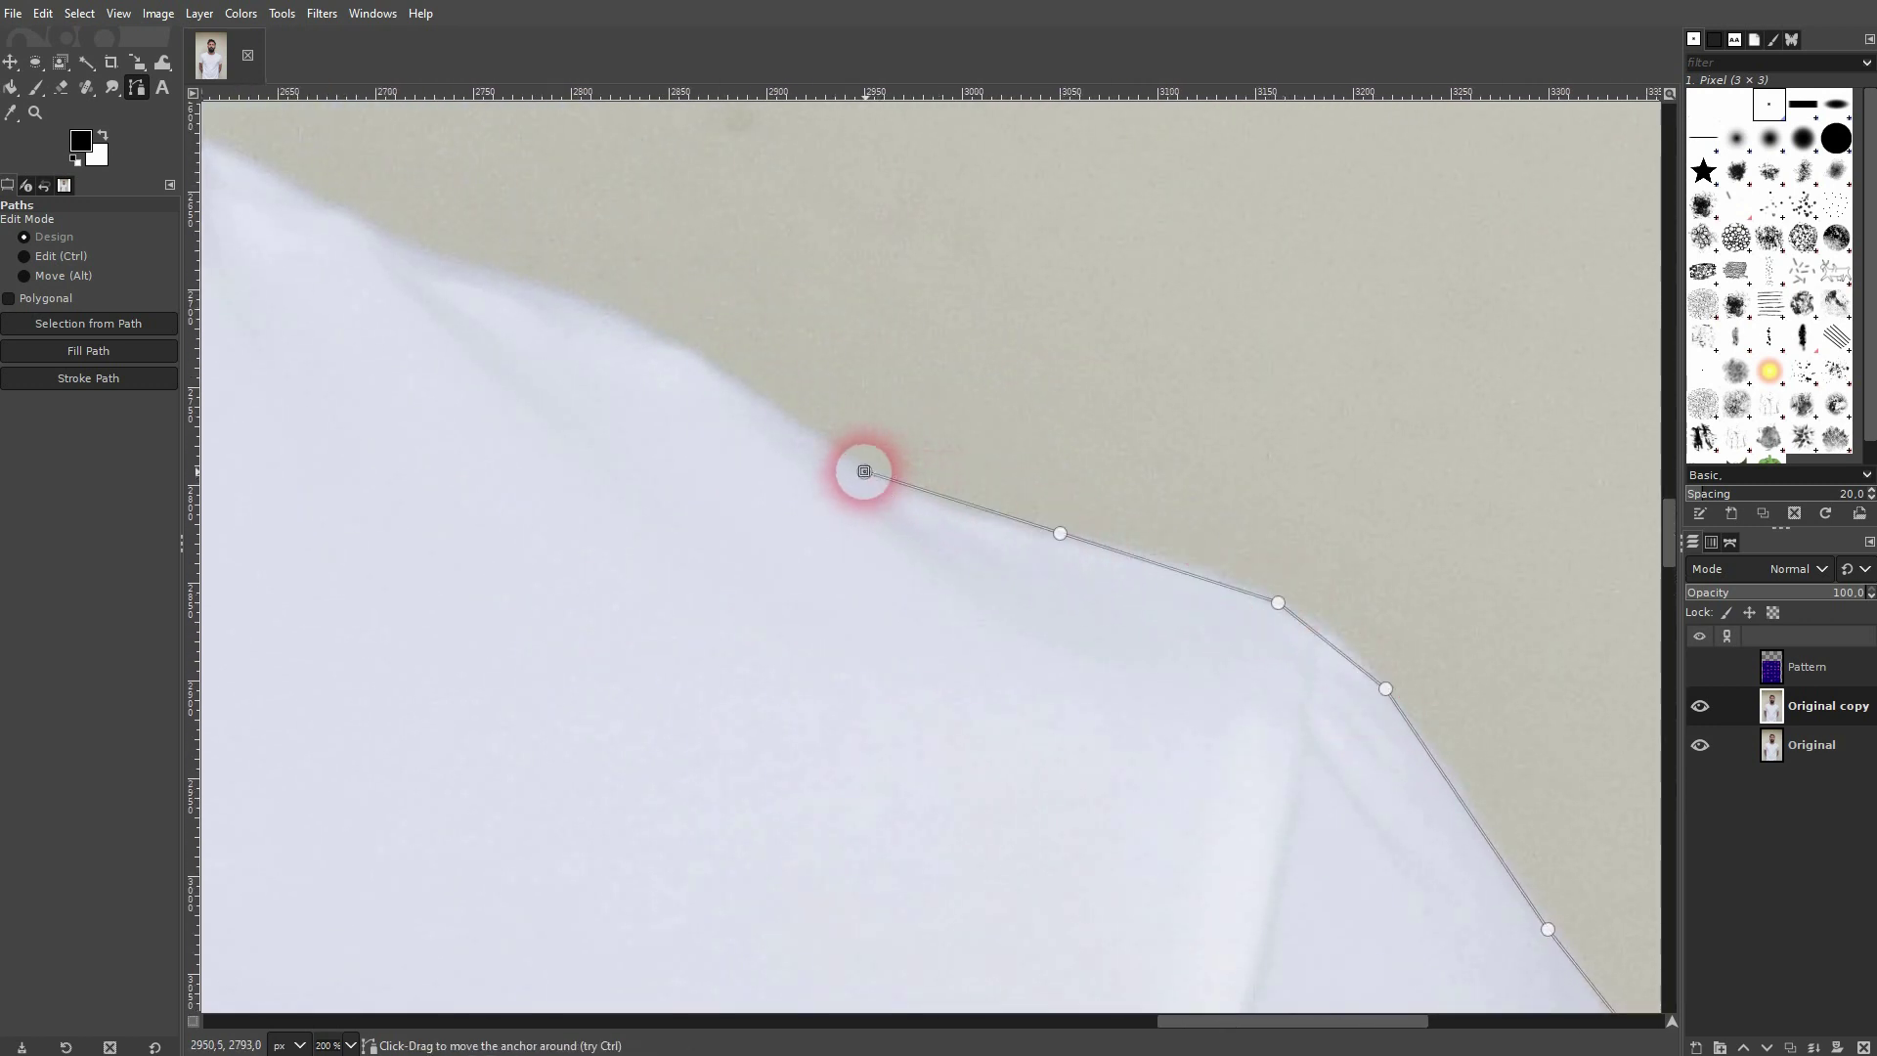
{"action": "left_click_drag", "start_coordinate": [649, 326], "coordinate": [1109, 689]}
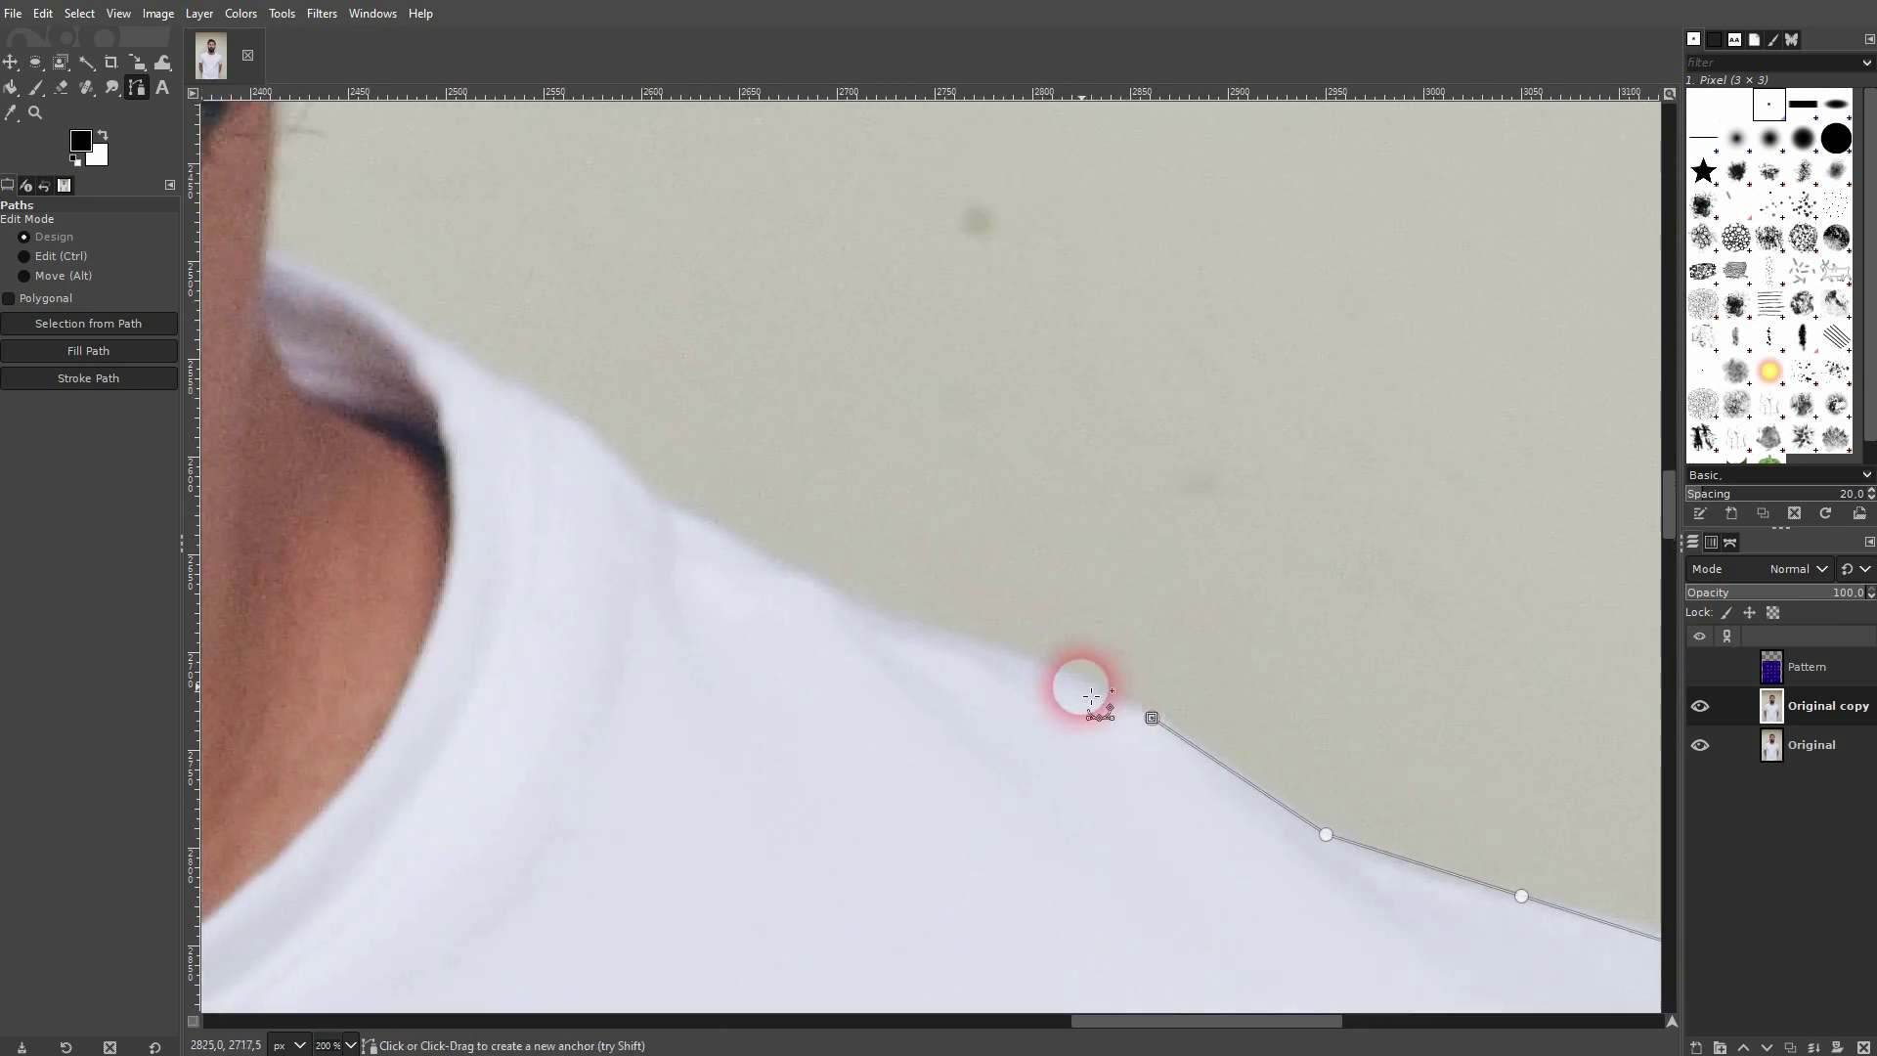
- Run the path along the shoulder line up to the point where the collar meets the neck
{"action": "left_click", "coordinate": [838, 593]}
{"action": "left_click", "coordinate": [661, 497]}
{"action": "left_click", "coordinate": [559, 412]}
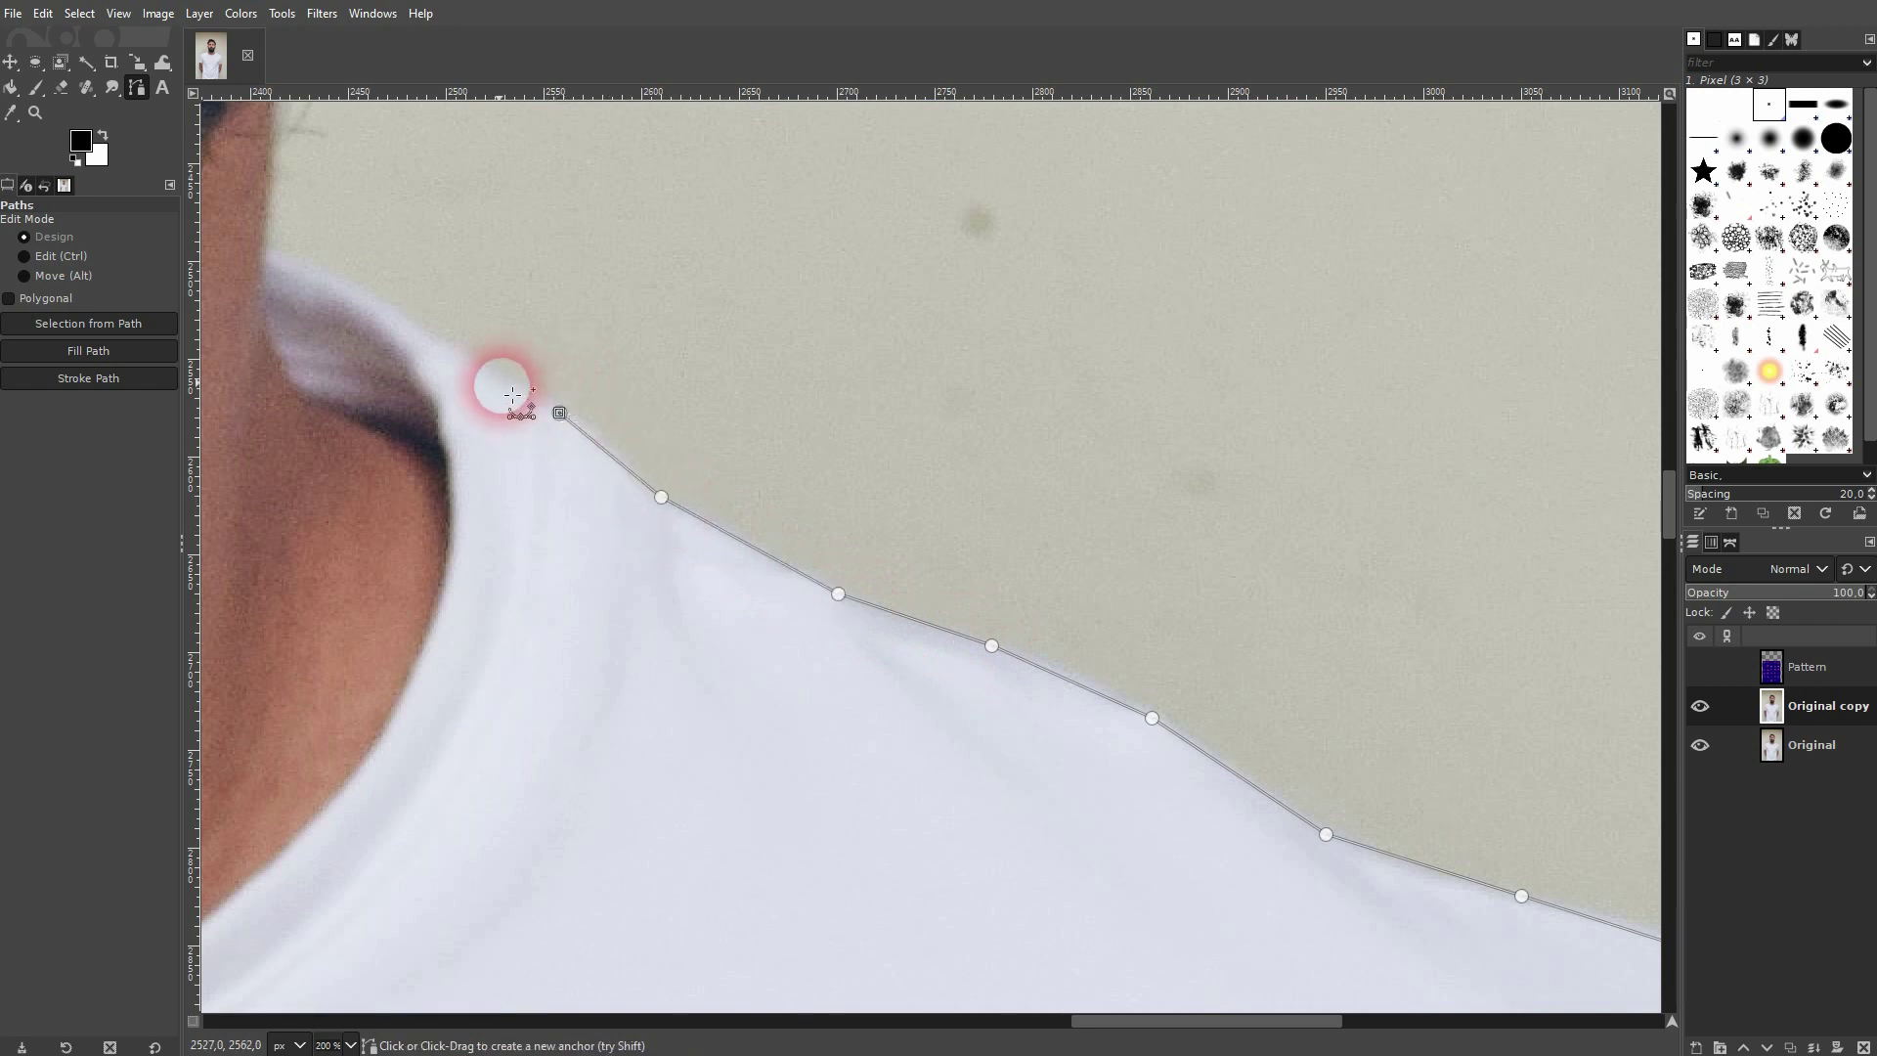
{"action": "left_click_drag", "start_coordinate": [499, 381], "coordinate": [1009, 667]}
{"action": "left_click", "coordinate": [930, 611]}
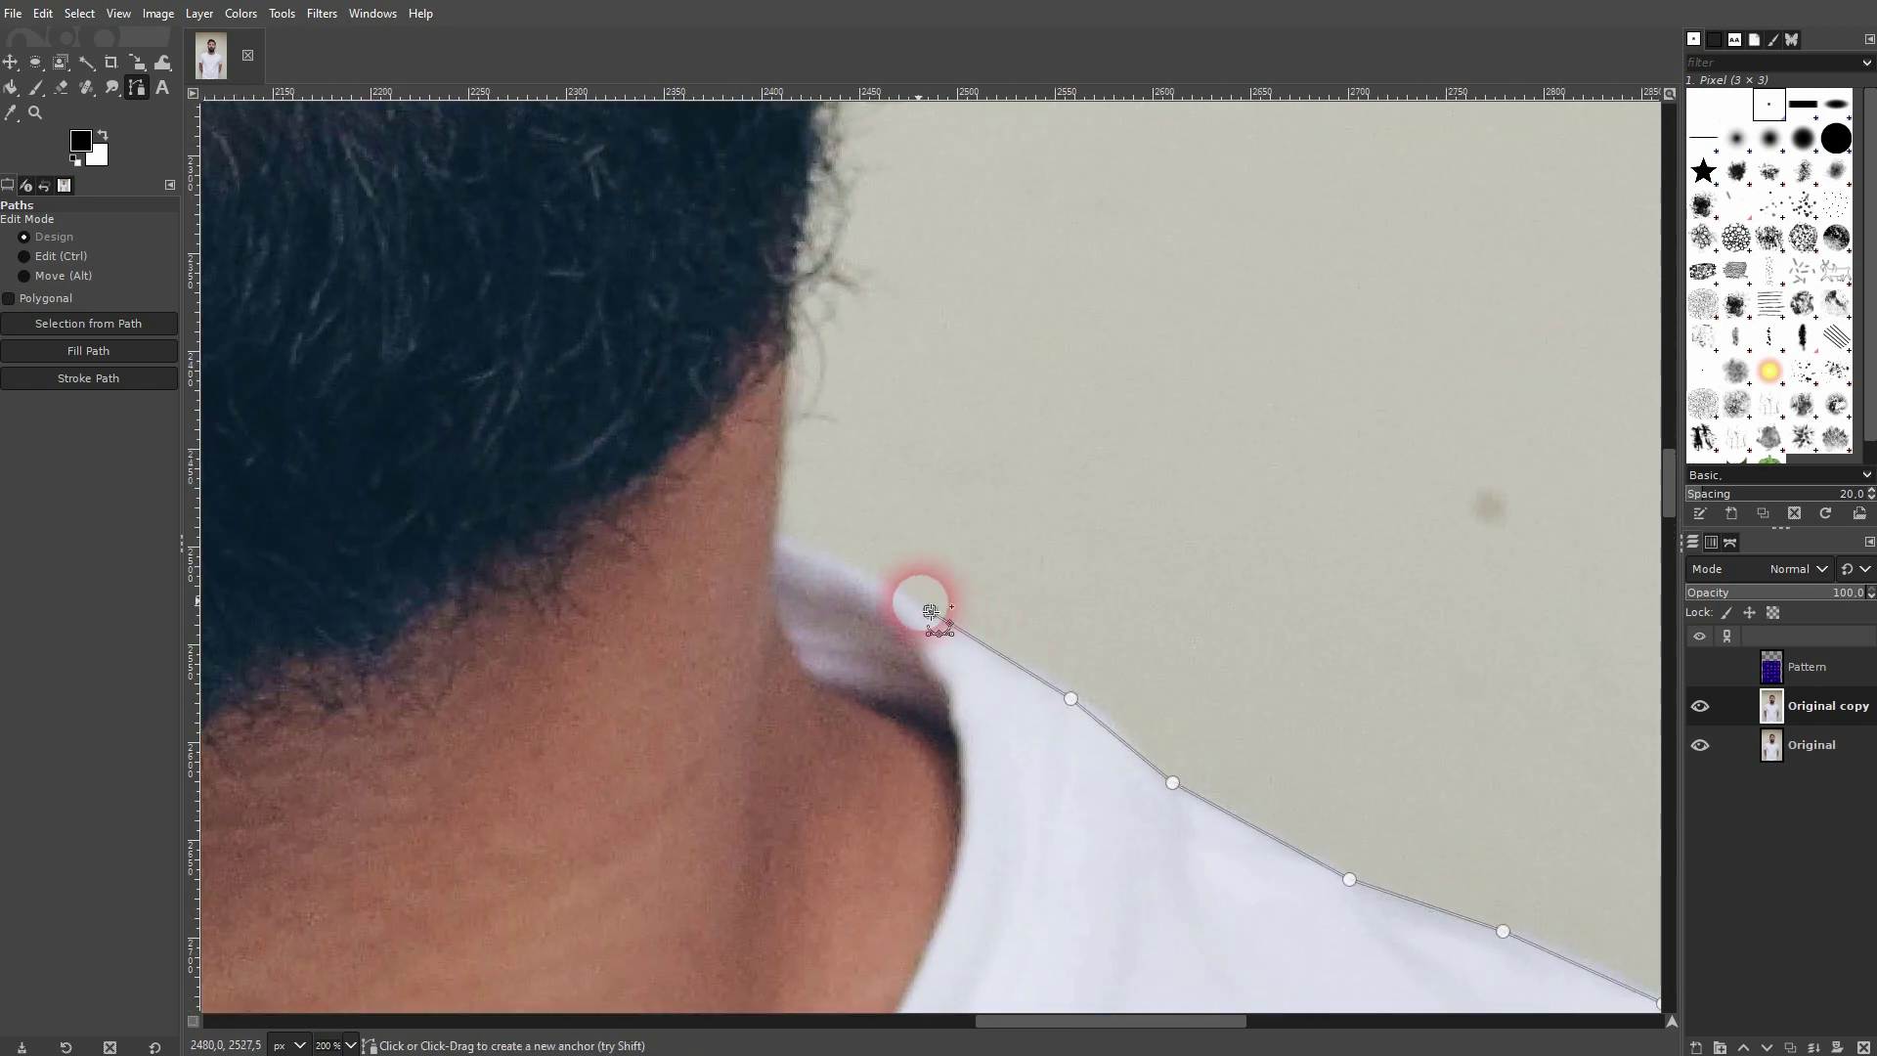
{"action": "left_click", "coordinate": [777, 533]}
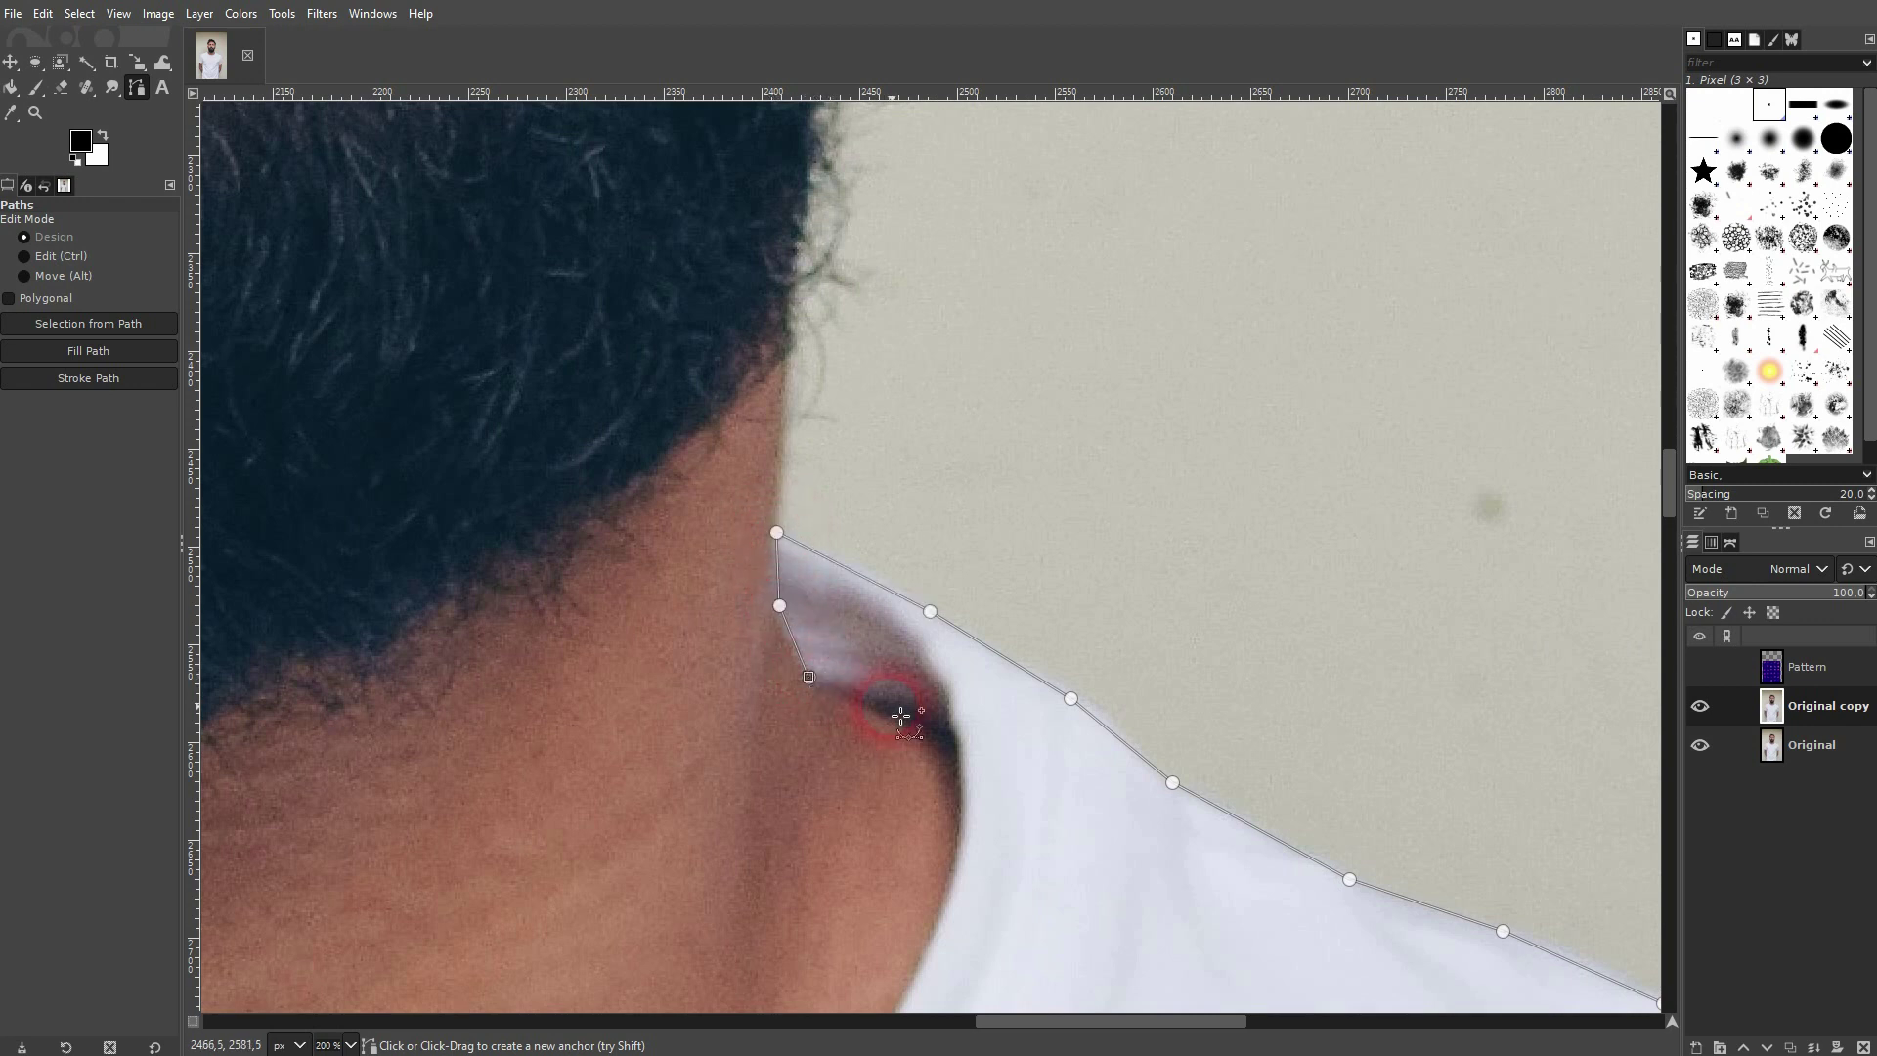
- Outline the inner back part of the collar and follow this side of the neckline down toward the chest
{"action": "left_click", "coordinate": [956, 738]}
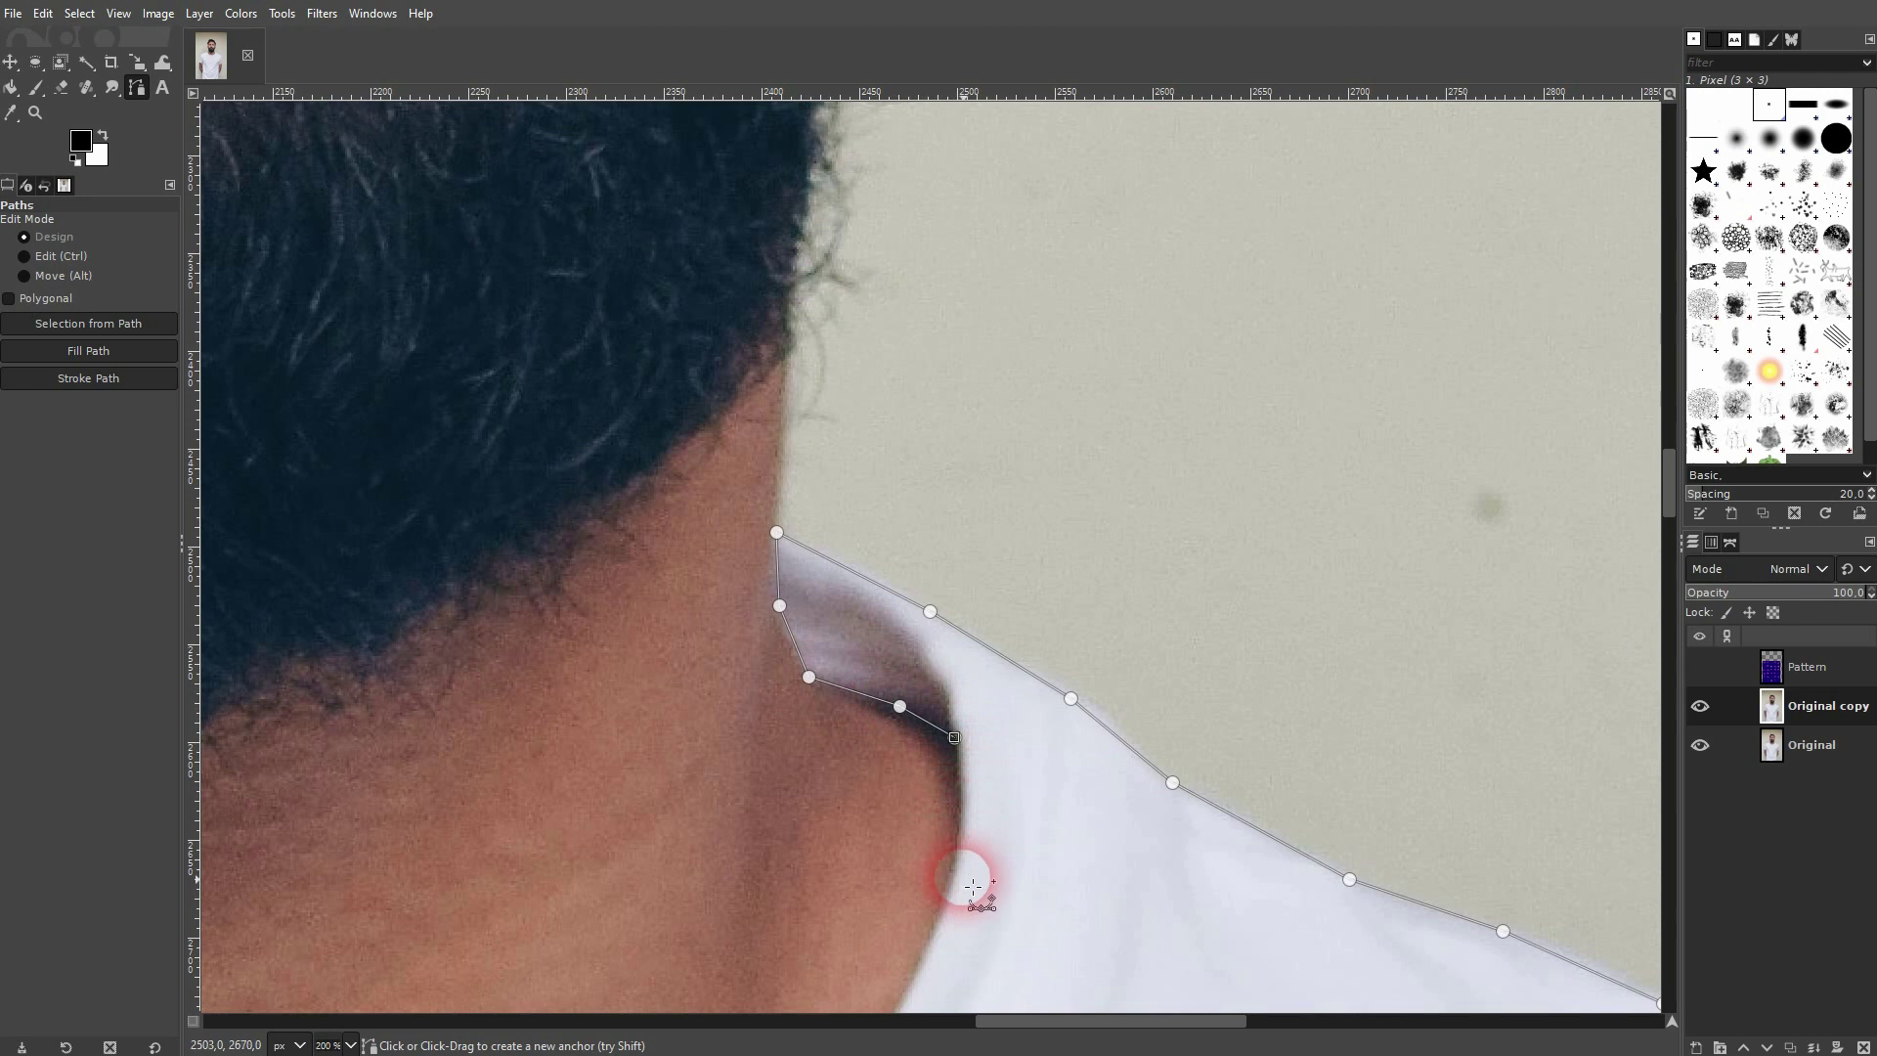
{"action": "left_click", "coordinate": [954, 888]}
{"action": "scroll", "coordinate": [984, 913], "scroll_direction": "down", "scroll_amount": 5}
{"action": "scroll", "coordinate": [984, 914], "scroll_direction": "left", "scroll_amount": 1}
{"action": "left_click", "coordinate": [933, 533]}
{"action": "left_click", "coordinate": [743, 706]}
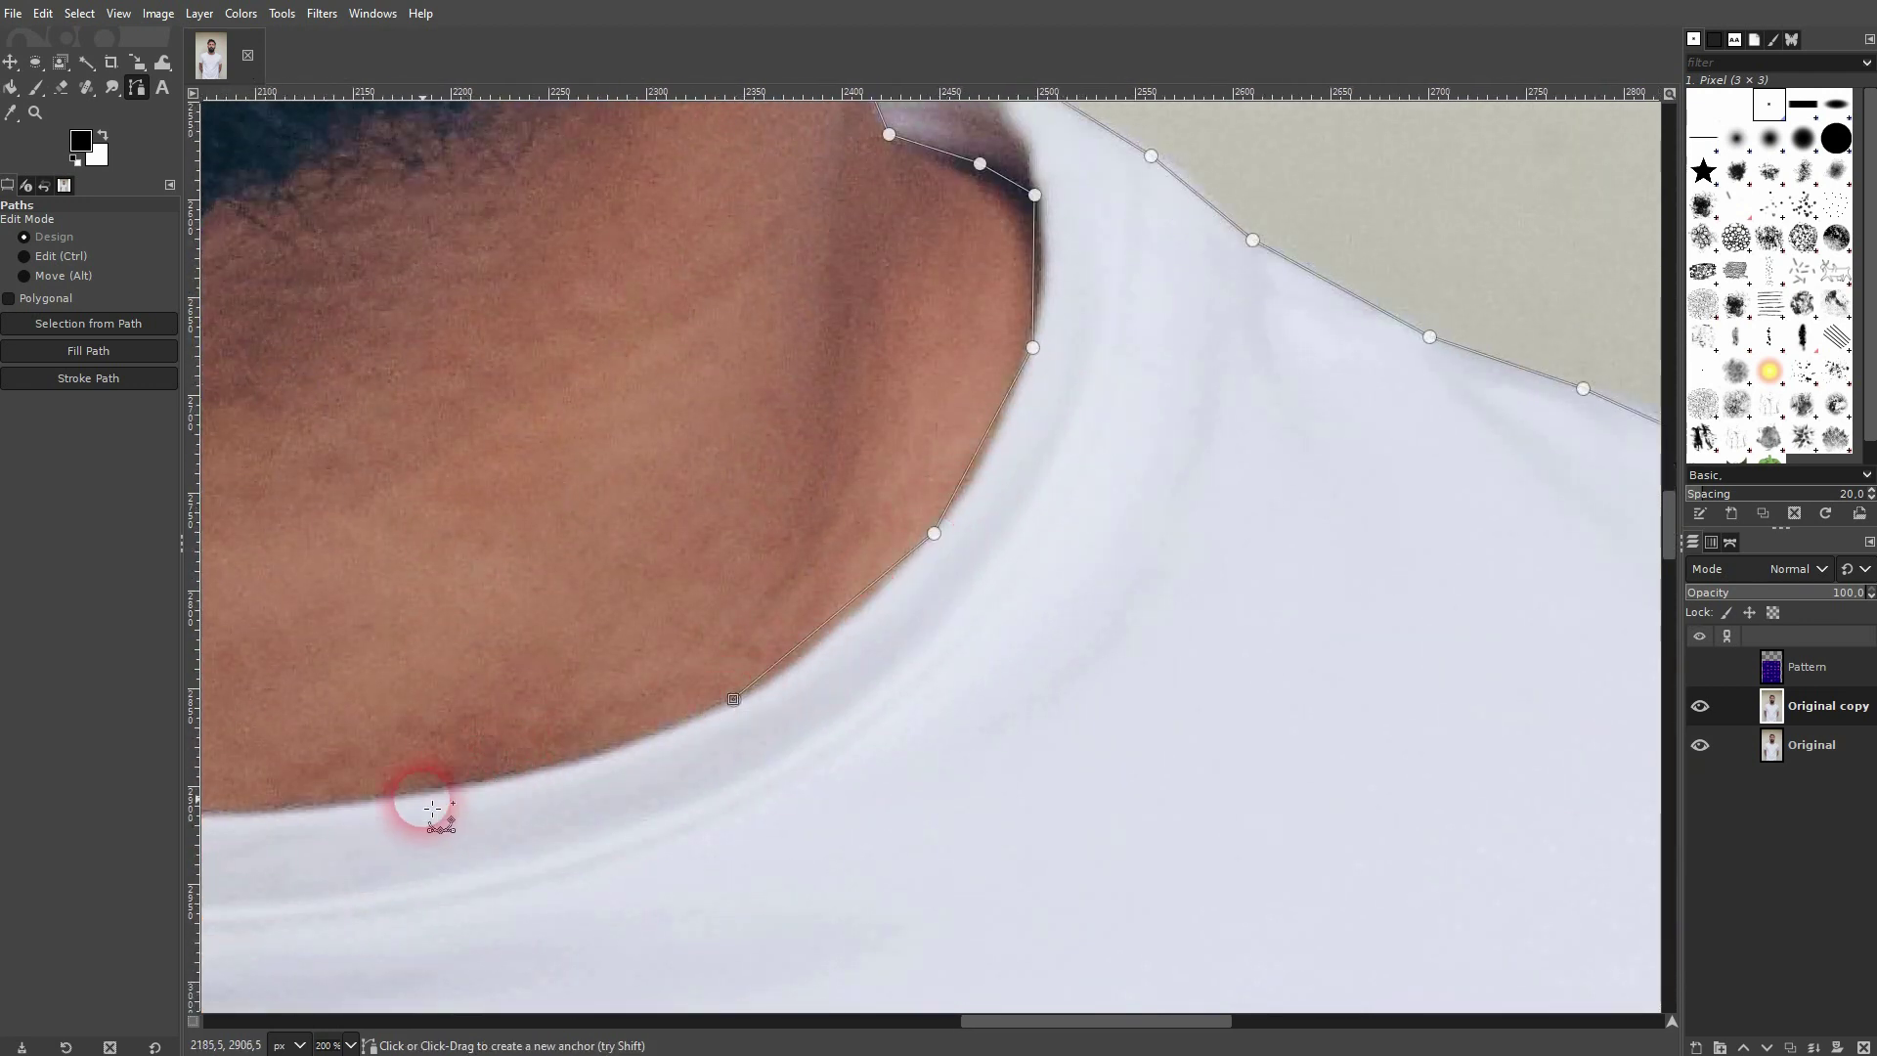
- Place anchors along the lowest curve of the neckline below the beard, reaching its other side
{"action": "left_click", "coordinate": [402, 792]}
{"action": "scroll", "coordinate": [606, 822], "scroll_direction": "left", "scroll_amount": 8}
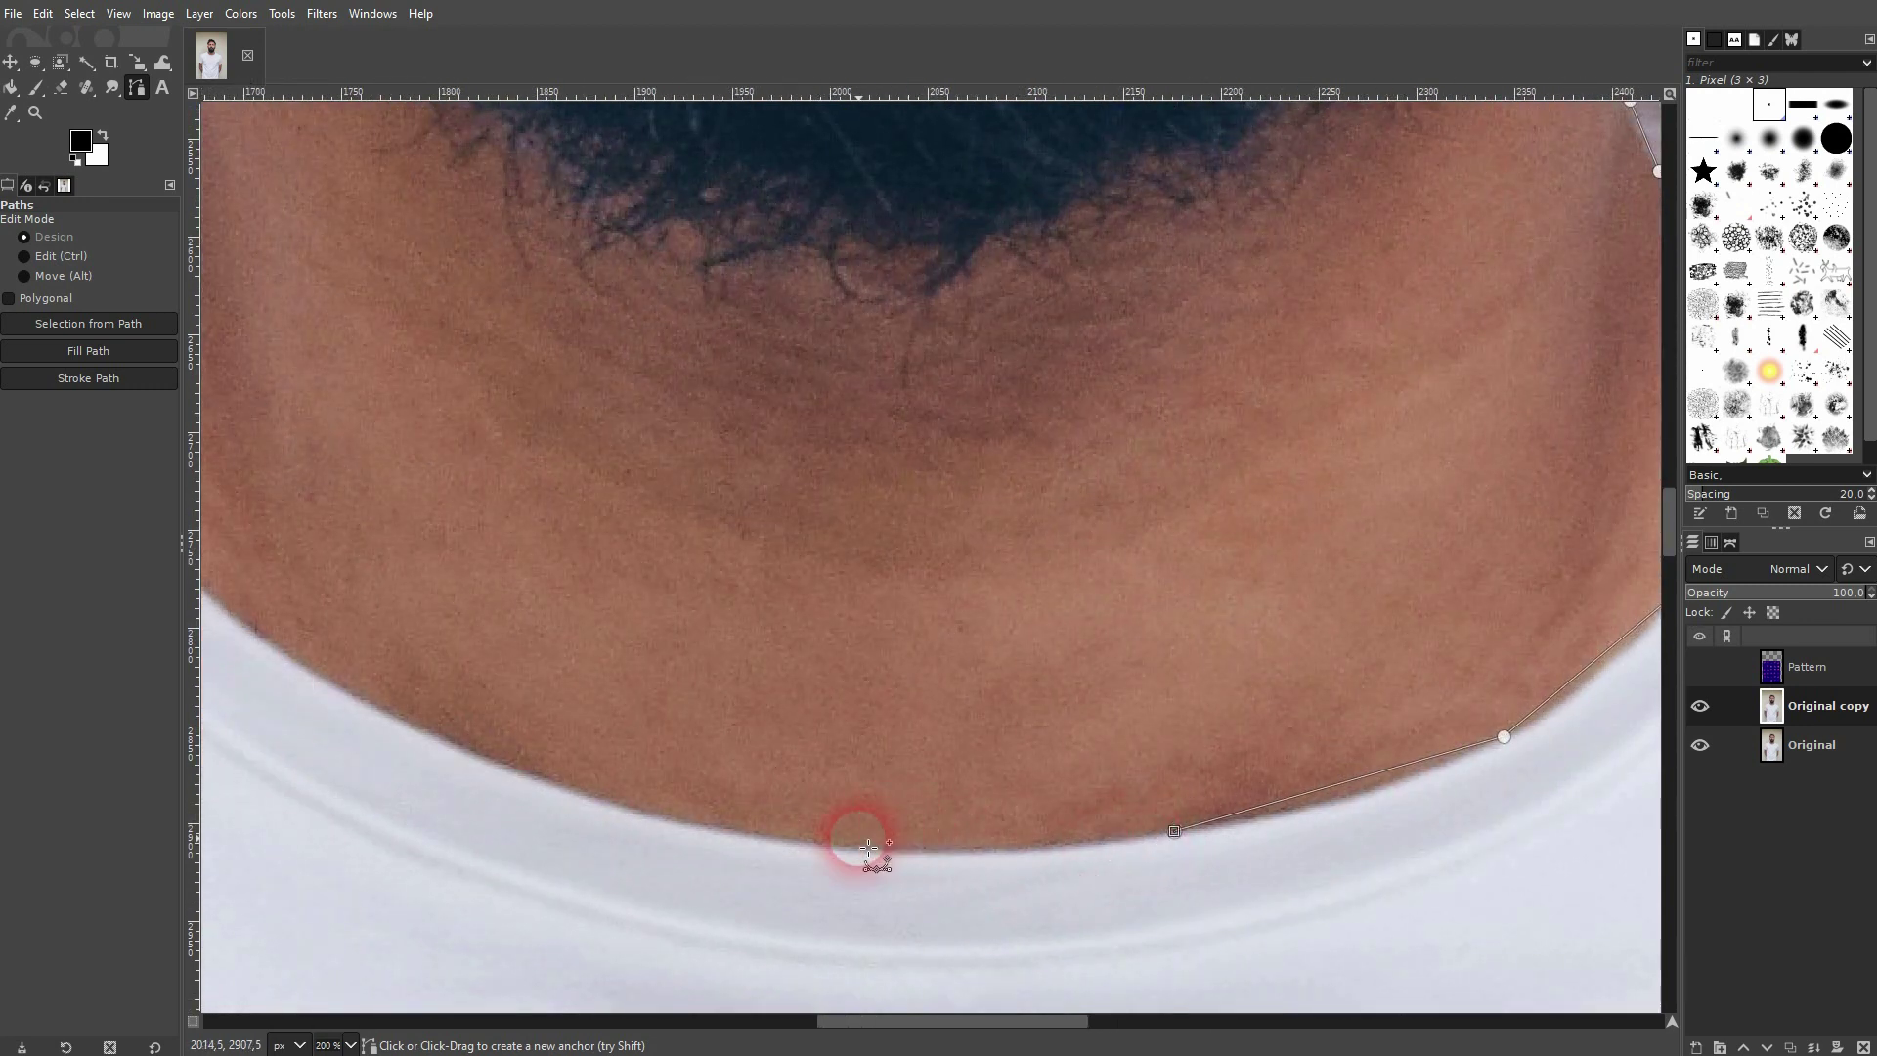
{"action": "left_click", "coordinate": [848, 843]}
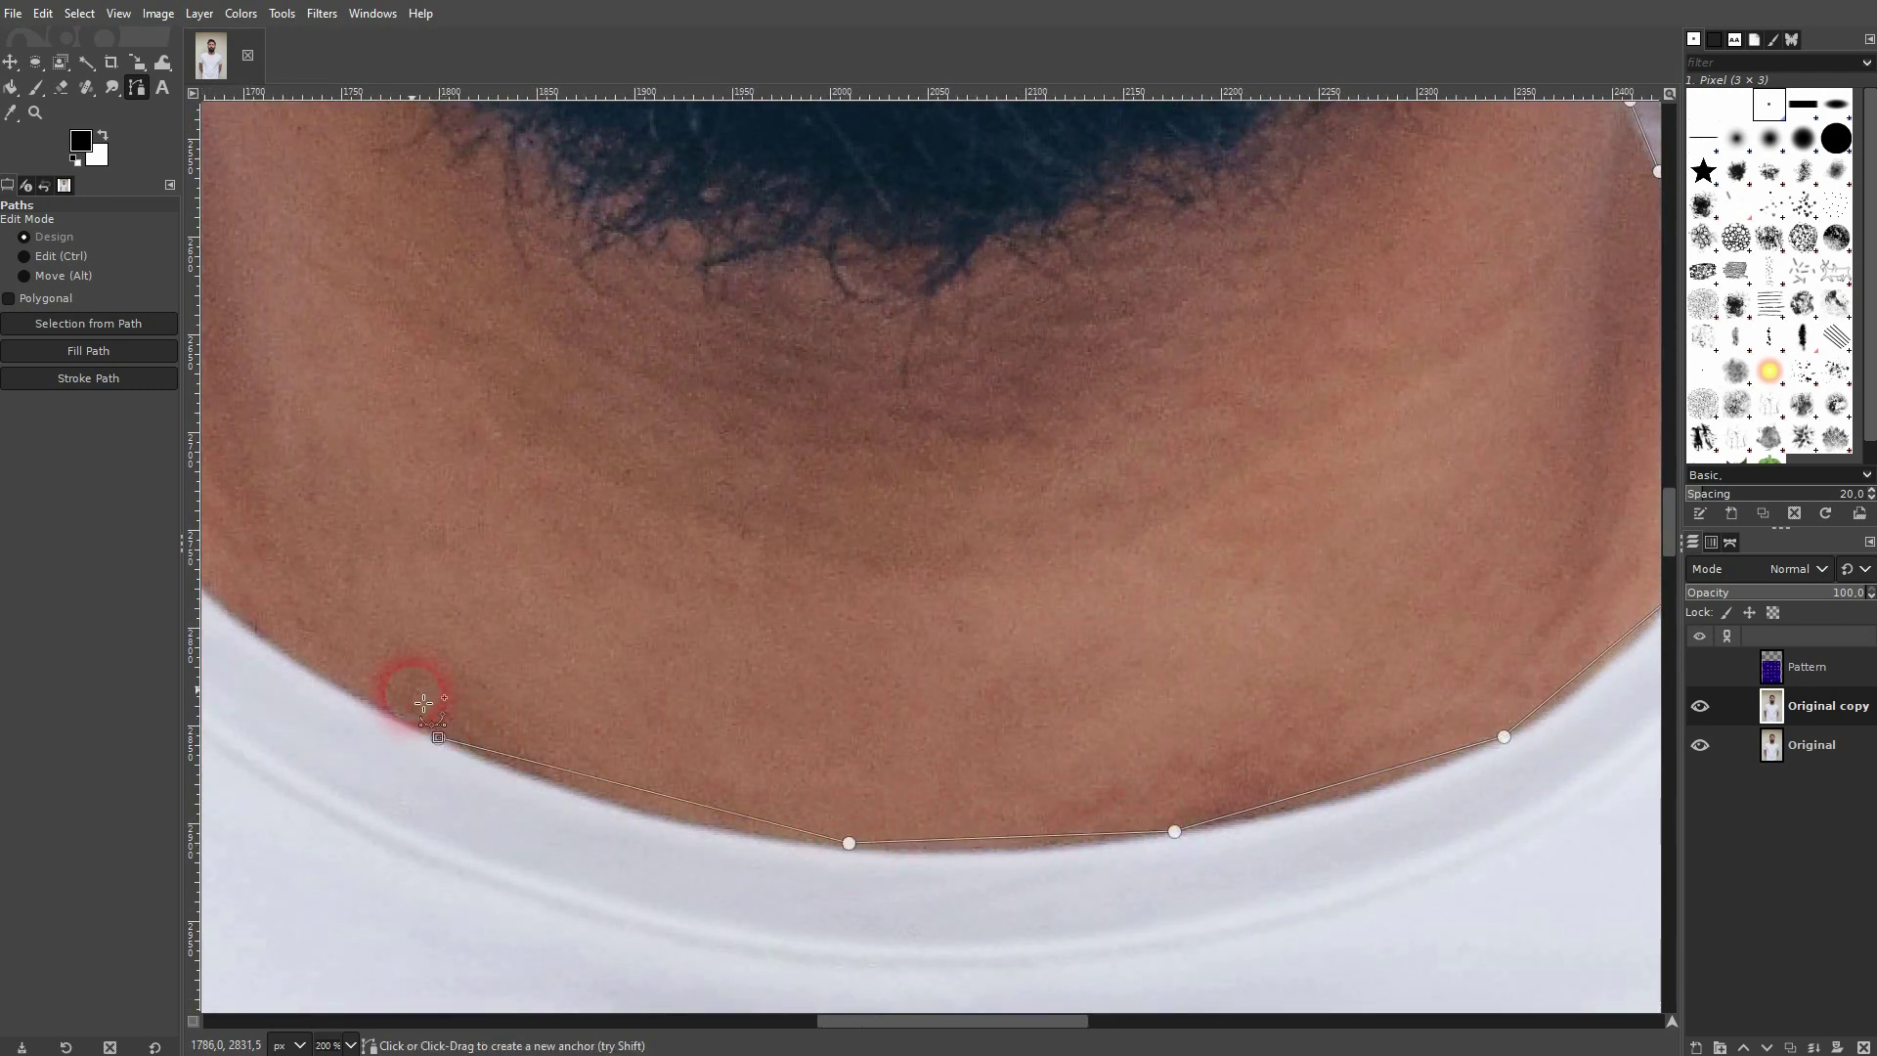
{"action": "scroll", "coordinate": [782, 791], "scroll_direction": "left", "scroll_amount": 8}
{"action": "scroll", "coordinate": [782, 792], "scroll_direction": "up", "scroll_amount": 2}
- Trace the other side of the neckline and inner collar, and close the path at its starting anchor
{"action": "left_click", "coordinate": [915, 773]}
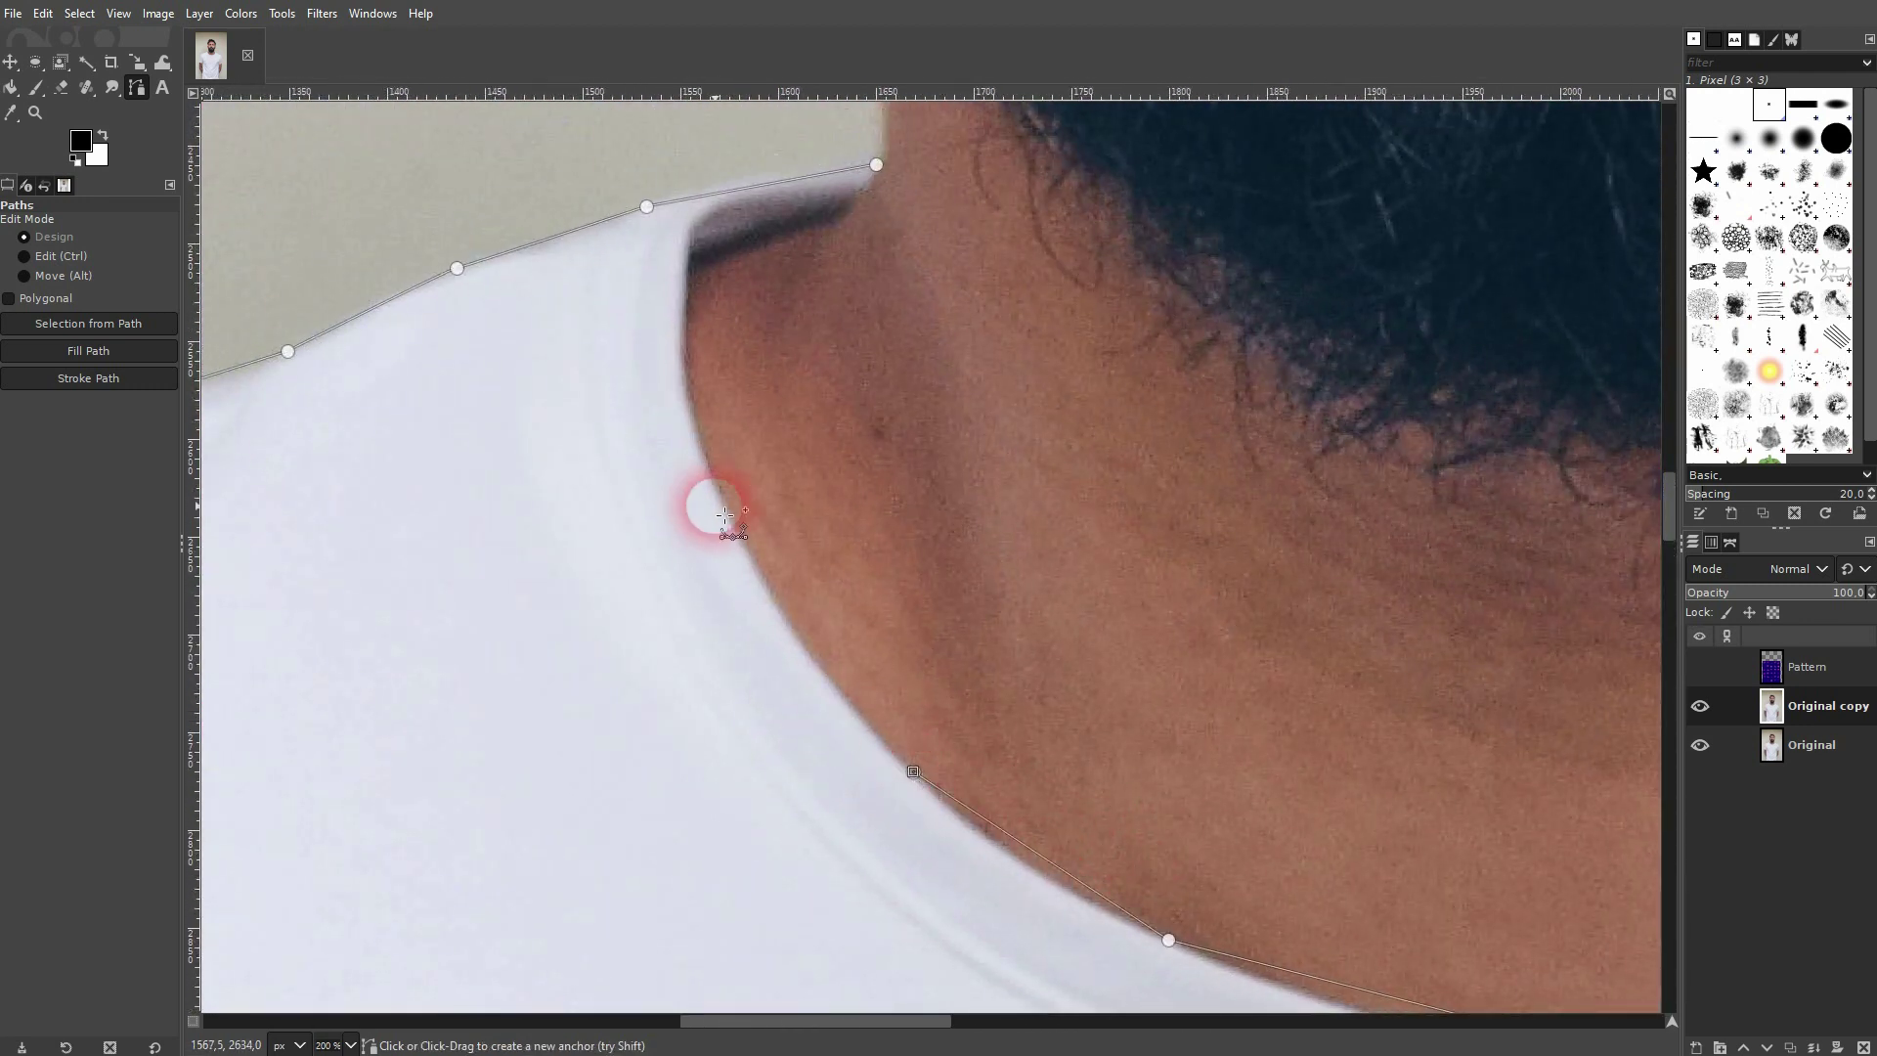
{"action": "left_click", "coordinate": [753, 567]}
{"action": "left_click", "coordinate": [685, 371]}
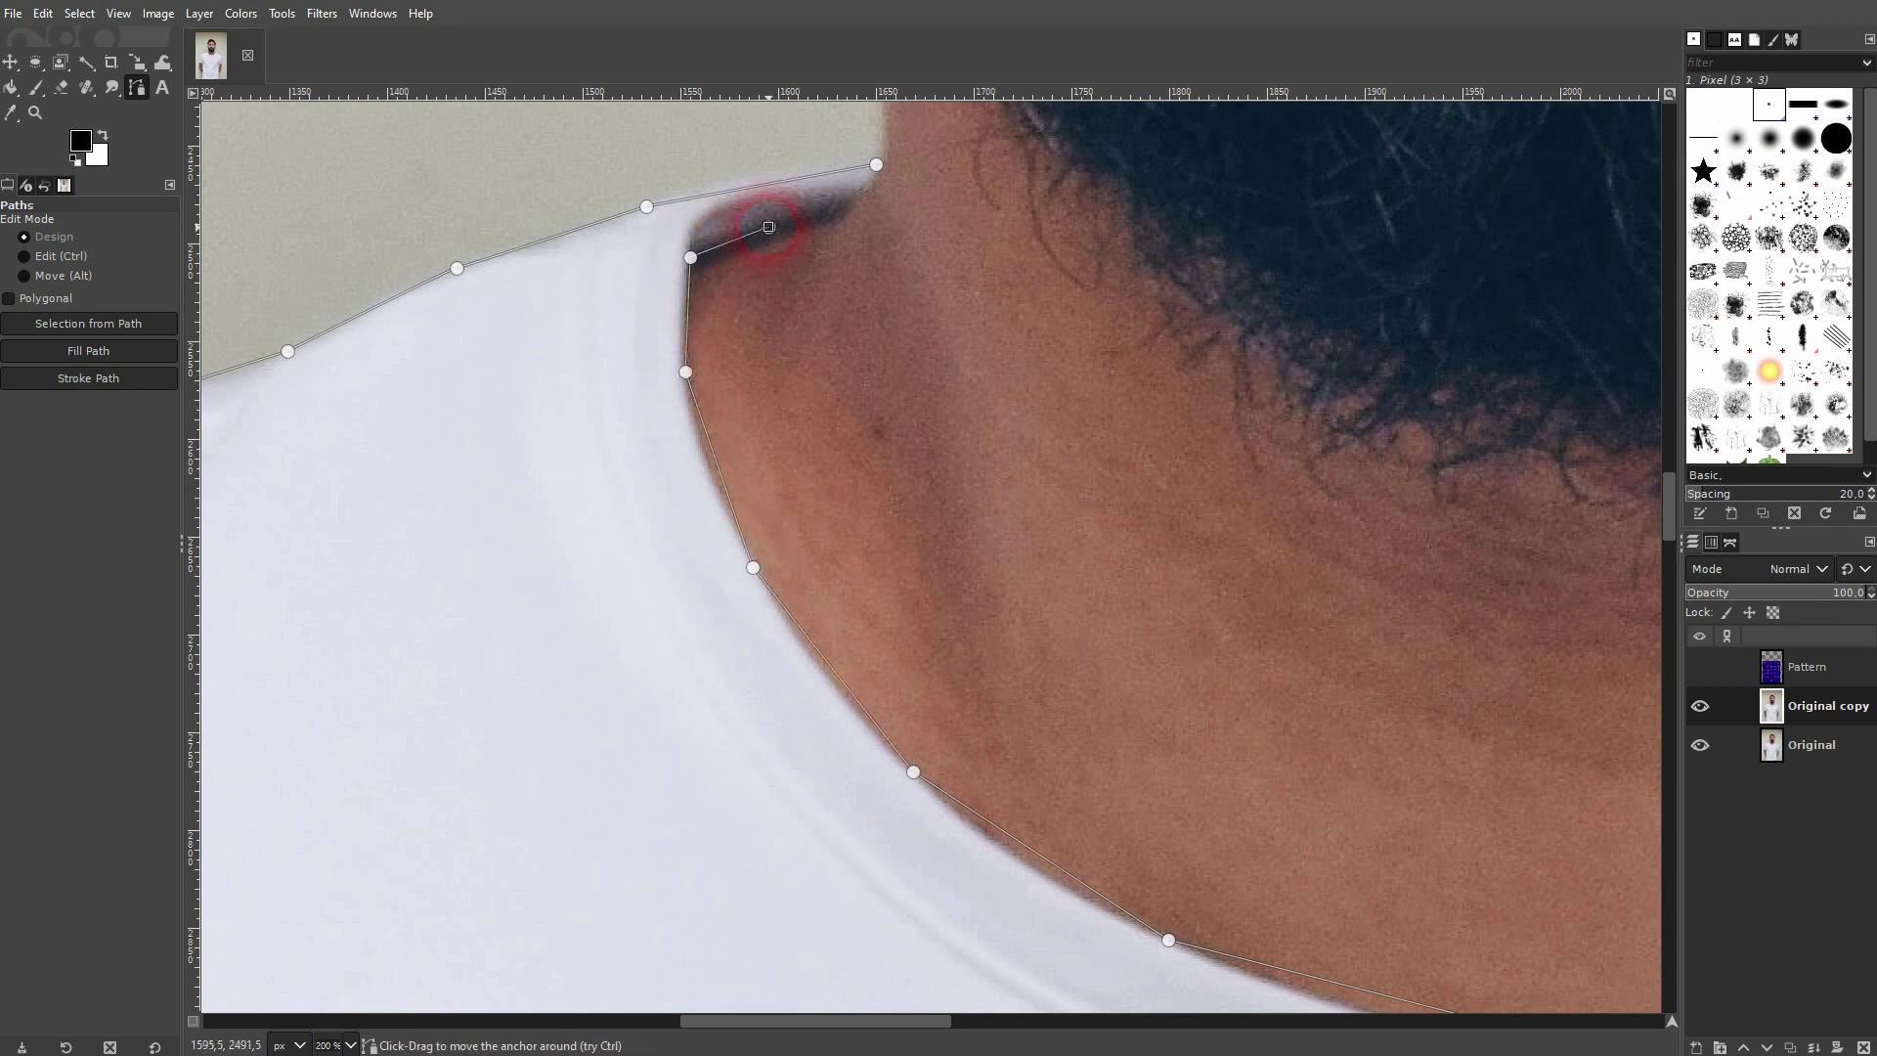
{"action": "key", "text": "ctrl"}
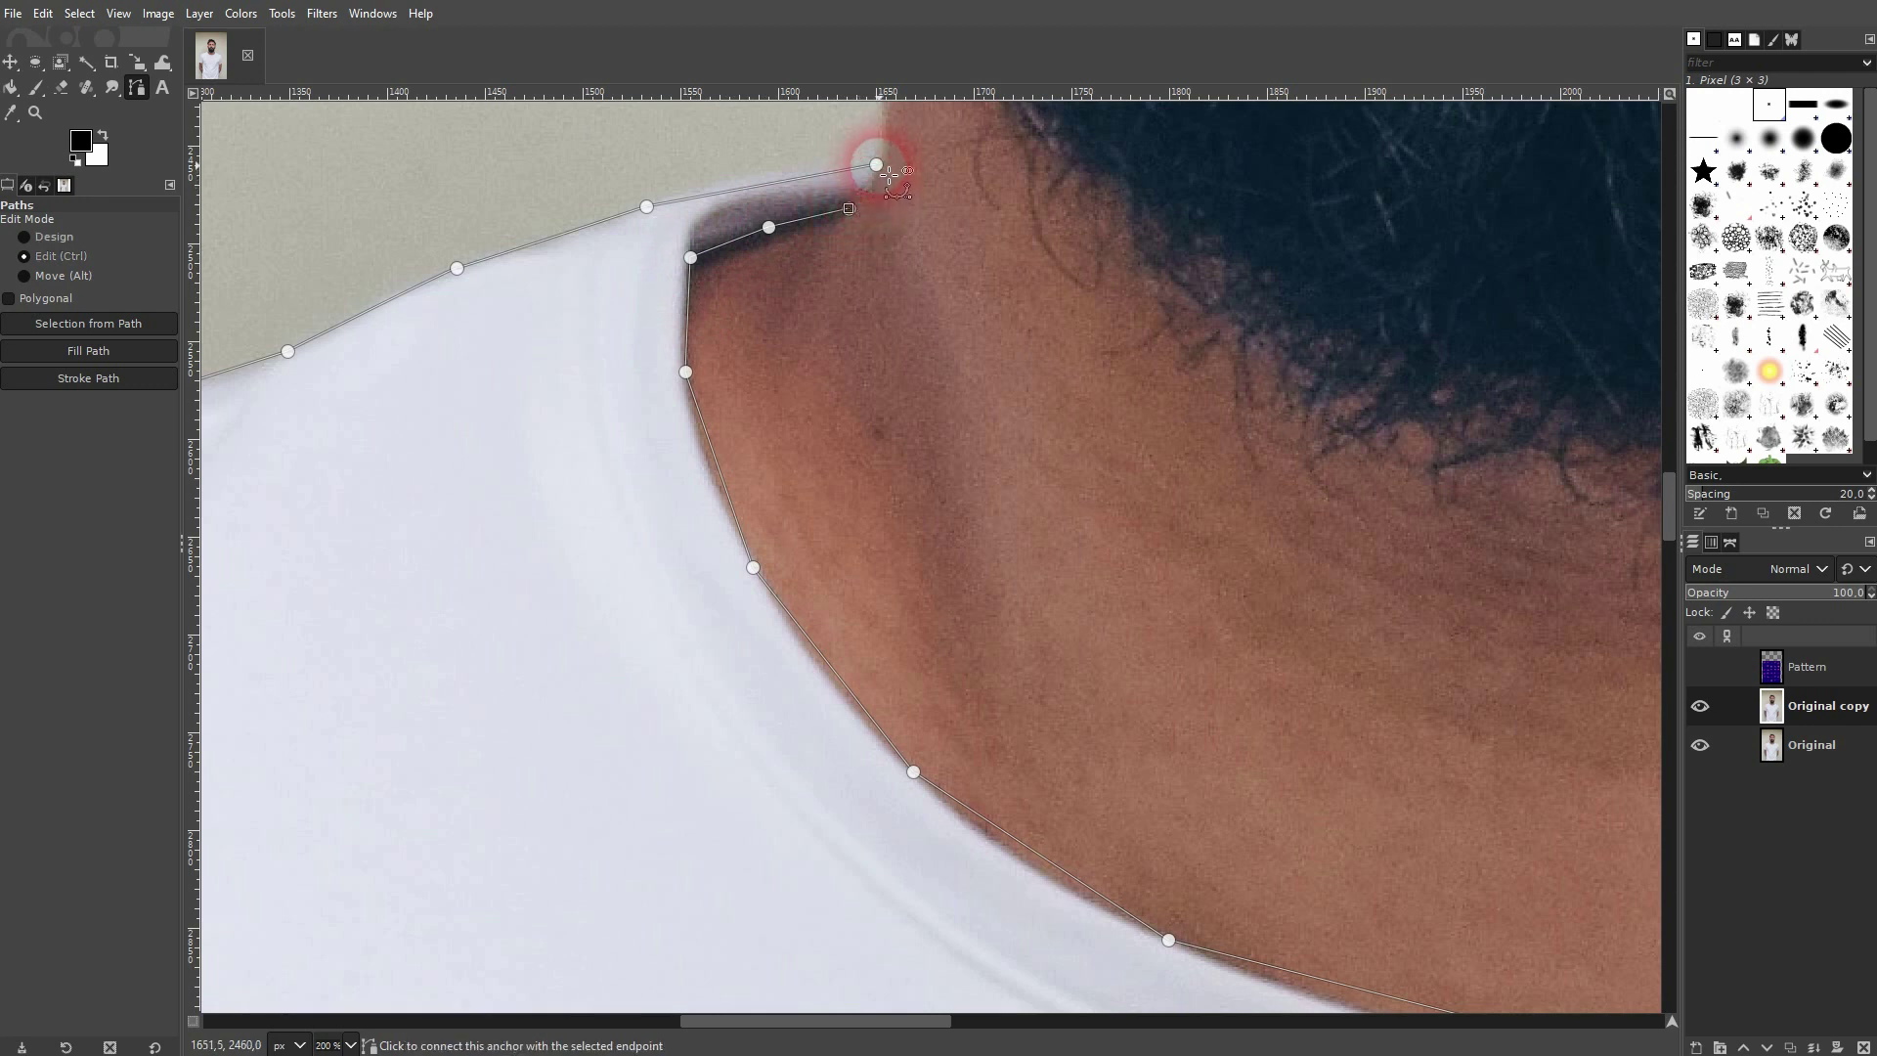
{"action": "left_click_drag", "start_coordinate": [728, 285], "coordinate": [988, 431]}
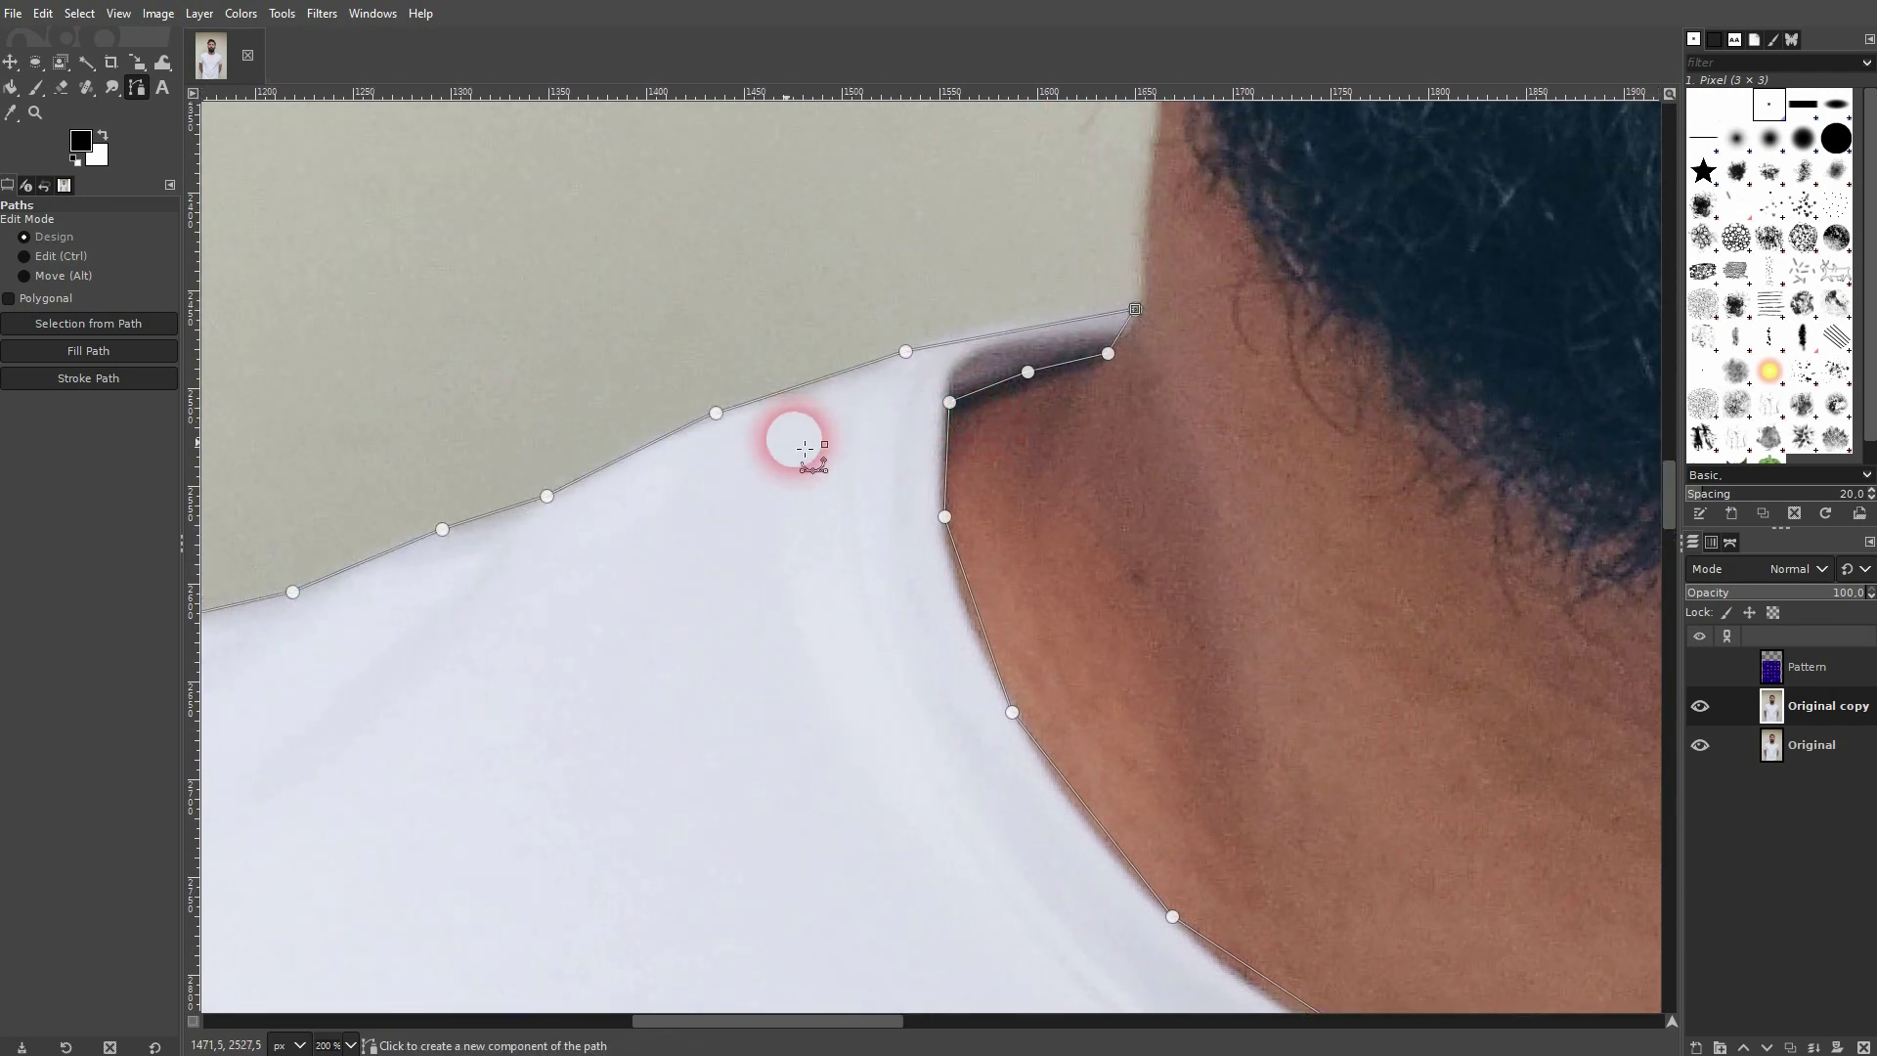
- Curve the straight path segments along the man's right shoulder so they follow the shirt's edge
{"action": "left_click_drag", "start_coordinate": [548, 533], "coordinate": [898, 397]}
{"action": "scroll", "coordinate": [898, 397], "scroll_direction": "left", "scroll_amount": 8}
{"action": "scroll", "coordinate": [615, 511], "scroll_direction": "down", "scroll_amount": 3}
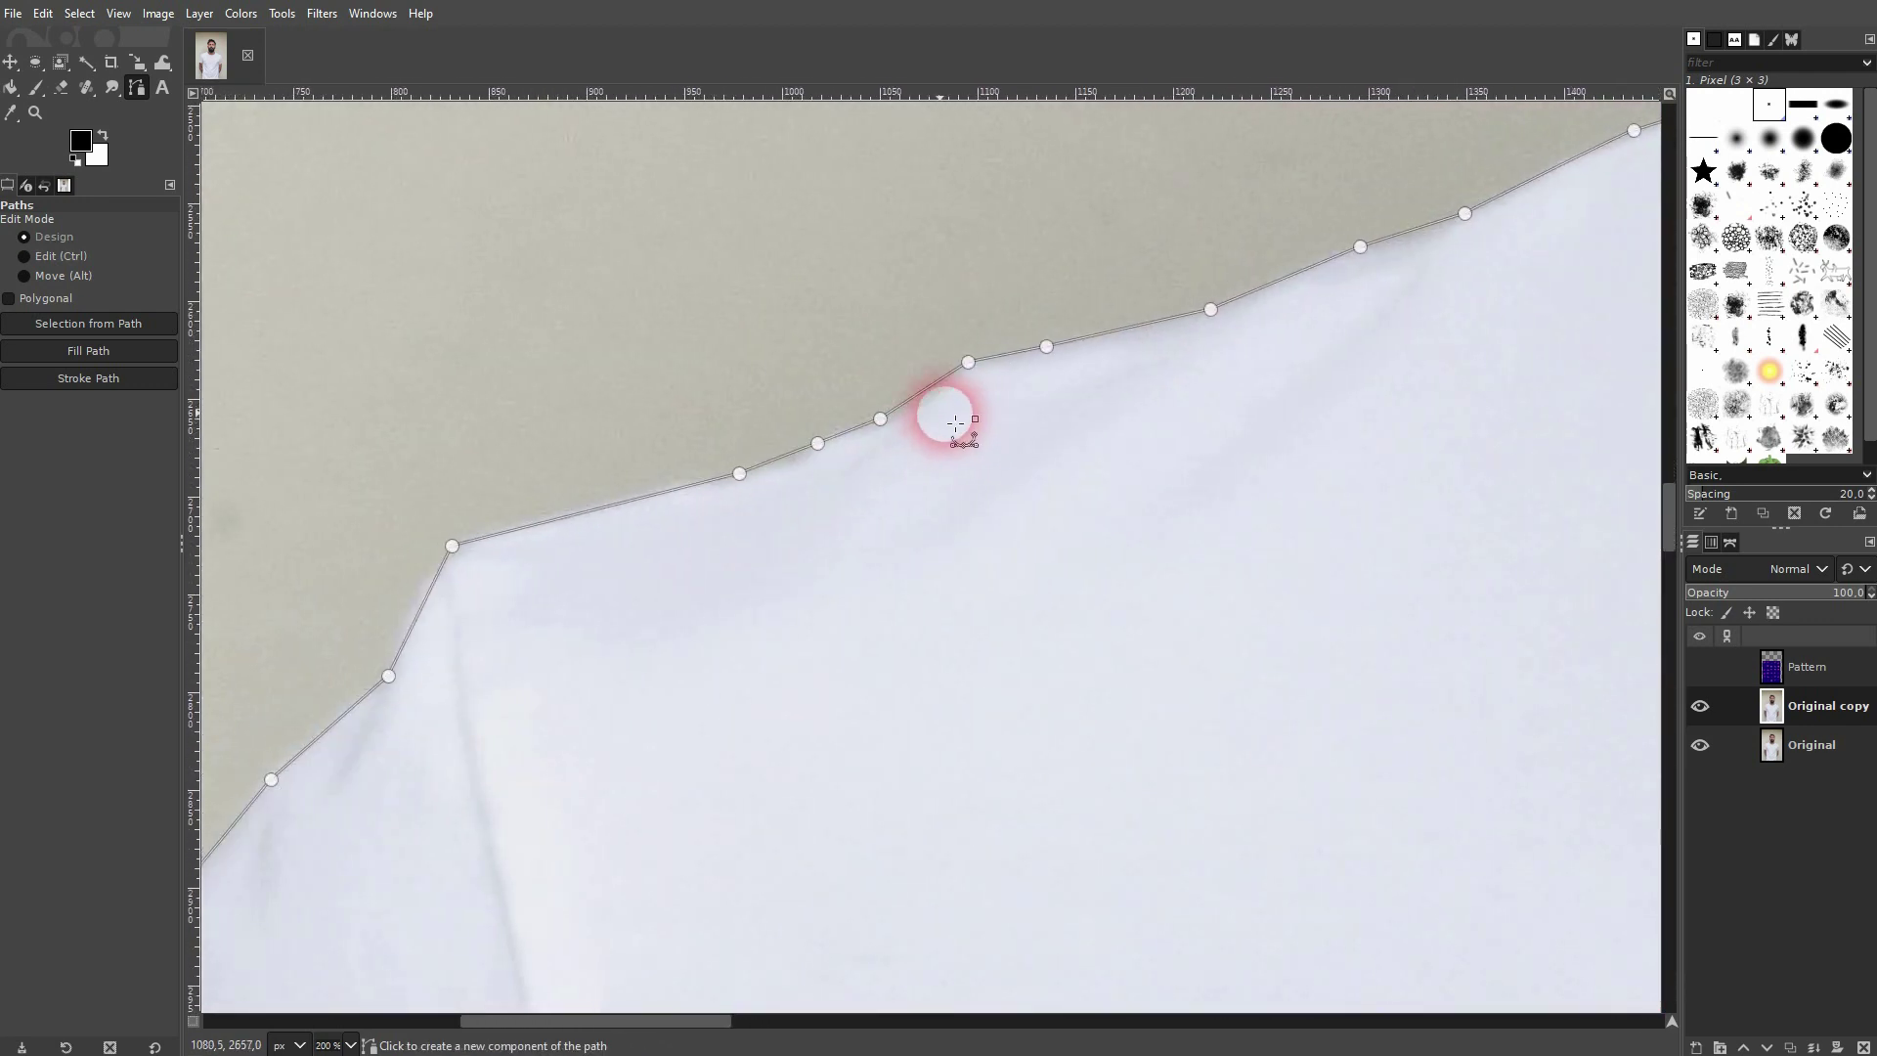
{"action": "left_click_drag", "start_coordinate": [929, 401], "coordinate": [931, 406]}
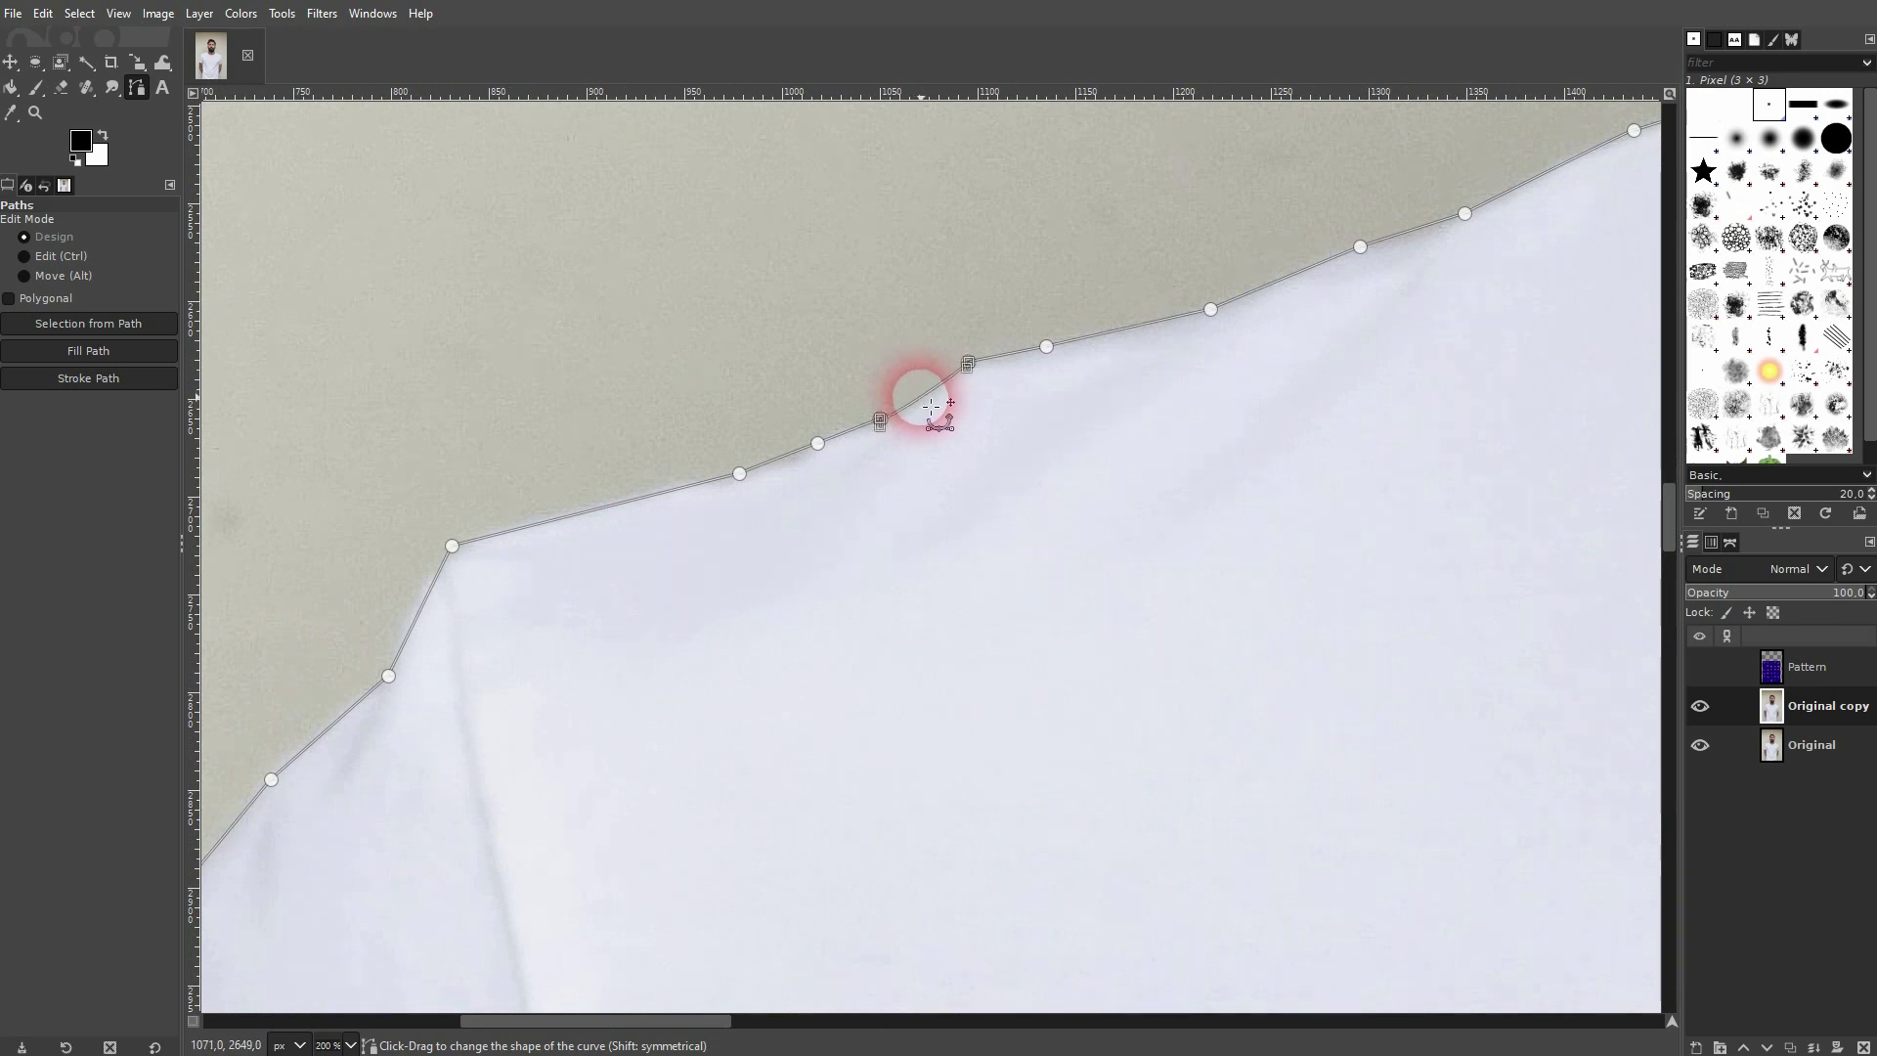
{"action": "left_click_drag", "start_coordinate": [575, 512], "coordinate": [569, 511]}
{"action": "left_click_drag", "start_coordinate": [423, 720], "coordinate": [1079, 485]}
{"action": "left_click_drag", "start_coordinate": [1077, 363], "coordinate": [1082, 371]}
- Bend the path along the outer edge of the right sleeve, rounding the segment at its cuff
{"action": "left_click_drag", "start_coordinate": [821, 863], "coordinate": [822, 340]}
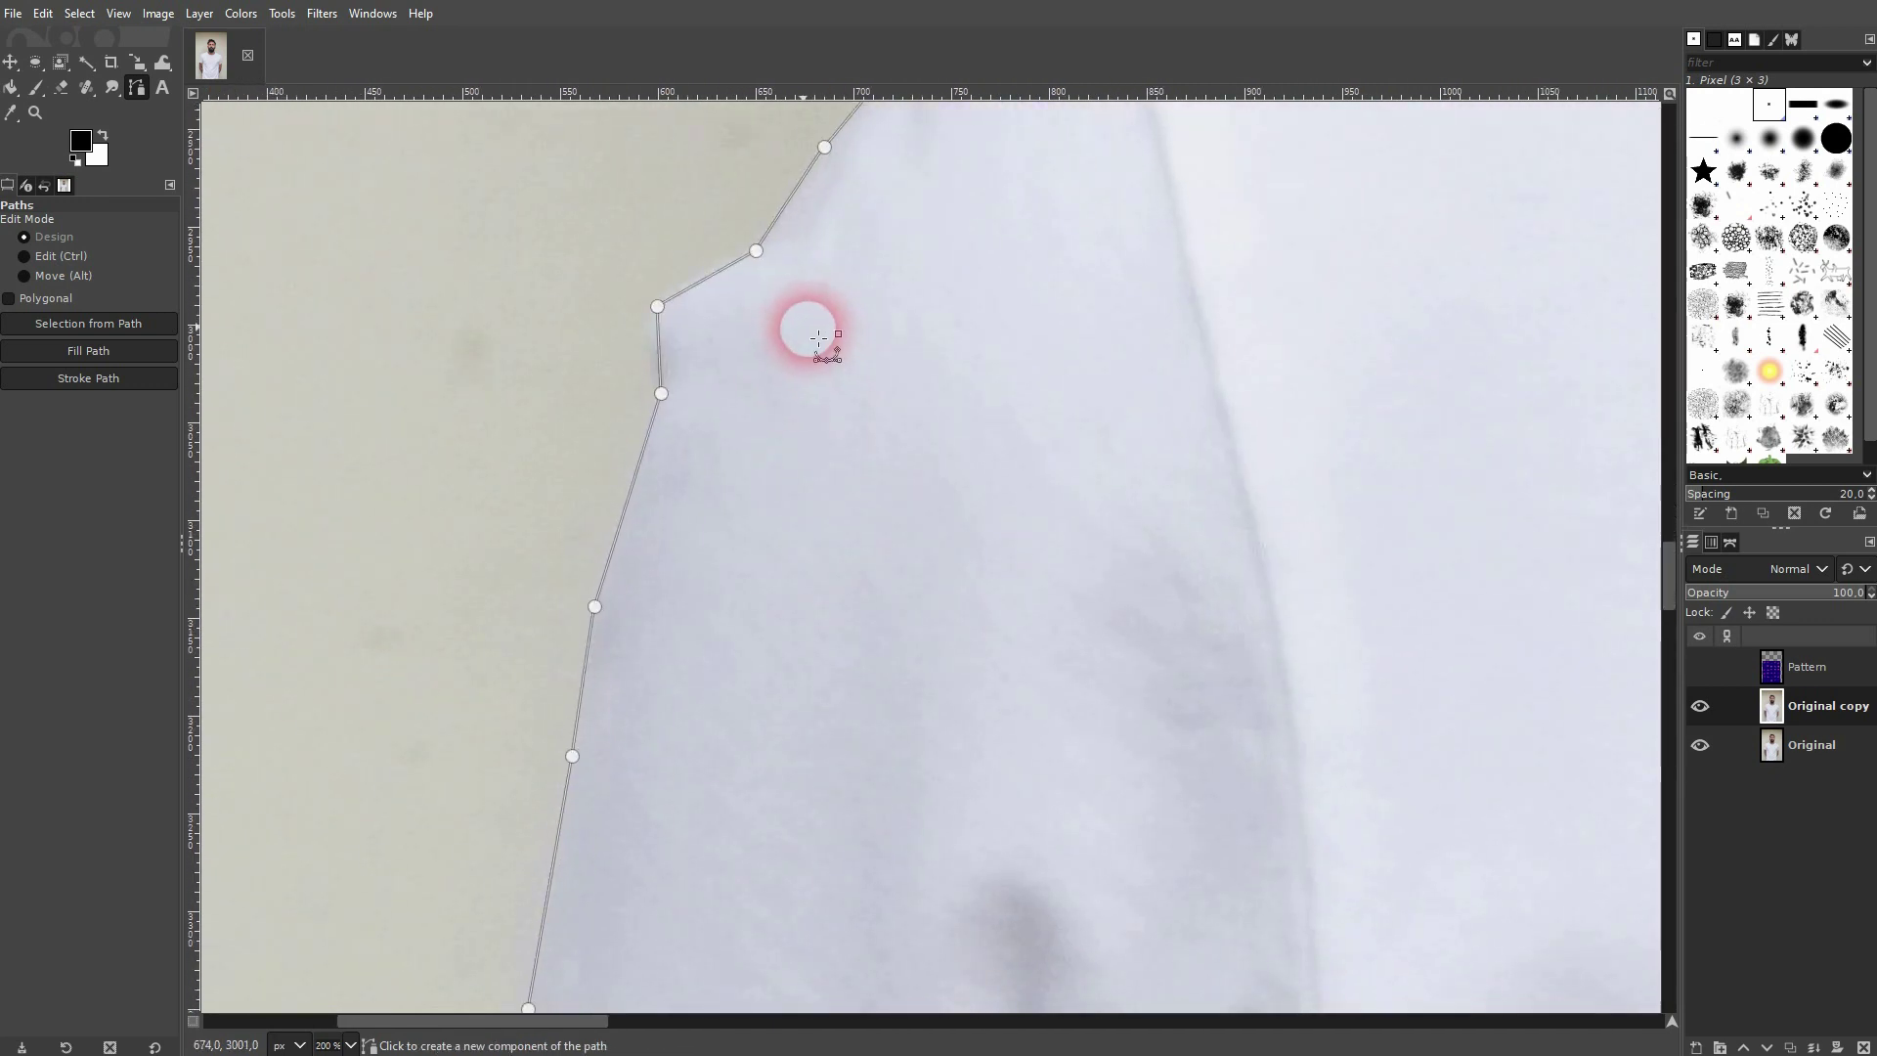
{"action": "left_click_drag", "start_coordinate": [709, 289], "coordinate": [668, 367]}
{"action": "left_click_drag", "start_coordinate": [681, 772], "coordinate": [952, 142]}
{"action": "left_click_drag", "start_coordinate": [901, 833], "coordinate": [798, 402]}
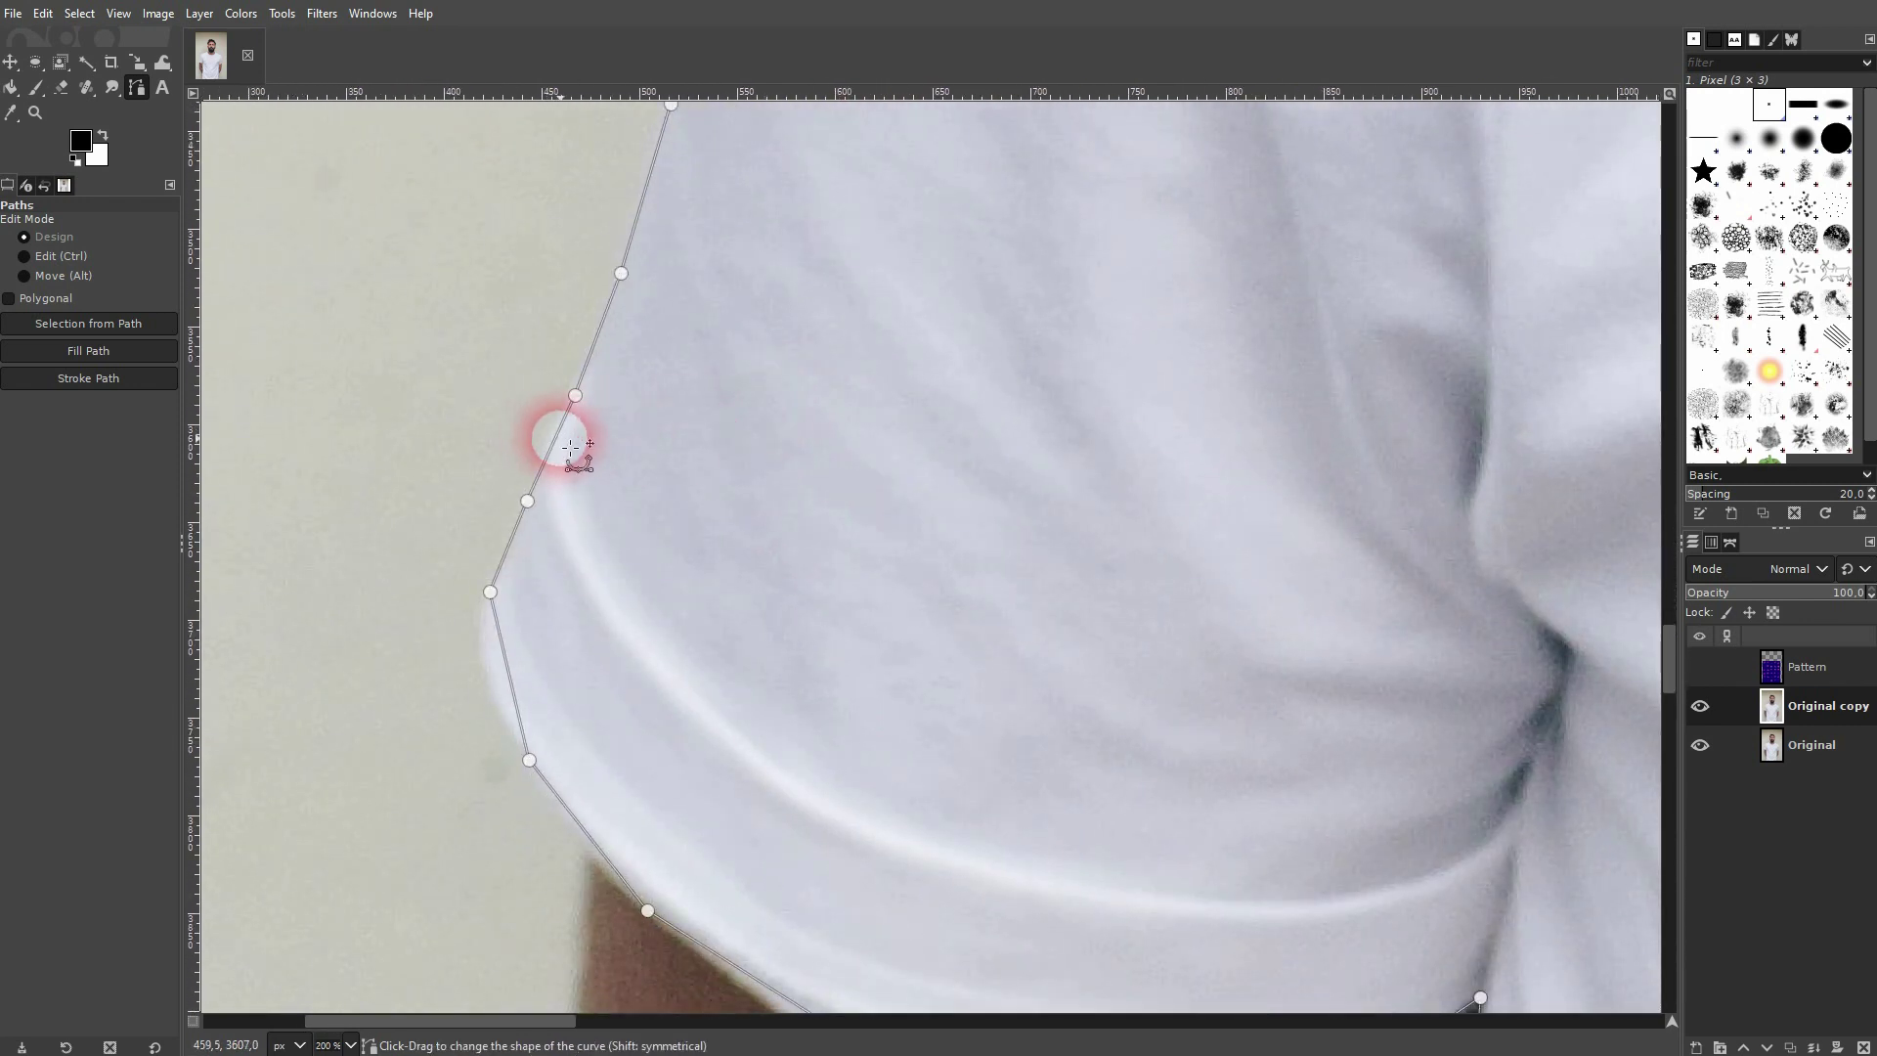
{"action": "mouse_move", "coordinate": [510, 668]}
{"action": "left_mouse_down"}
{"action": "mouse_move", "coordinate": [486, 662]}
{"action": "mouse_move", "coordinate": [490, 679]}
{"action": "left_mouse_up"}
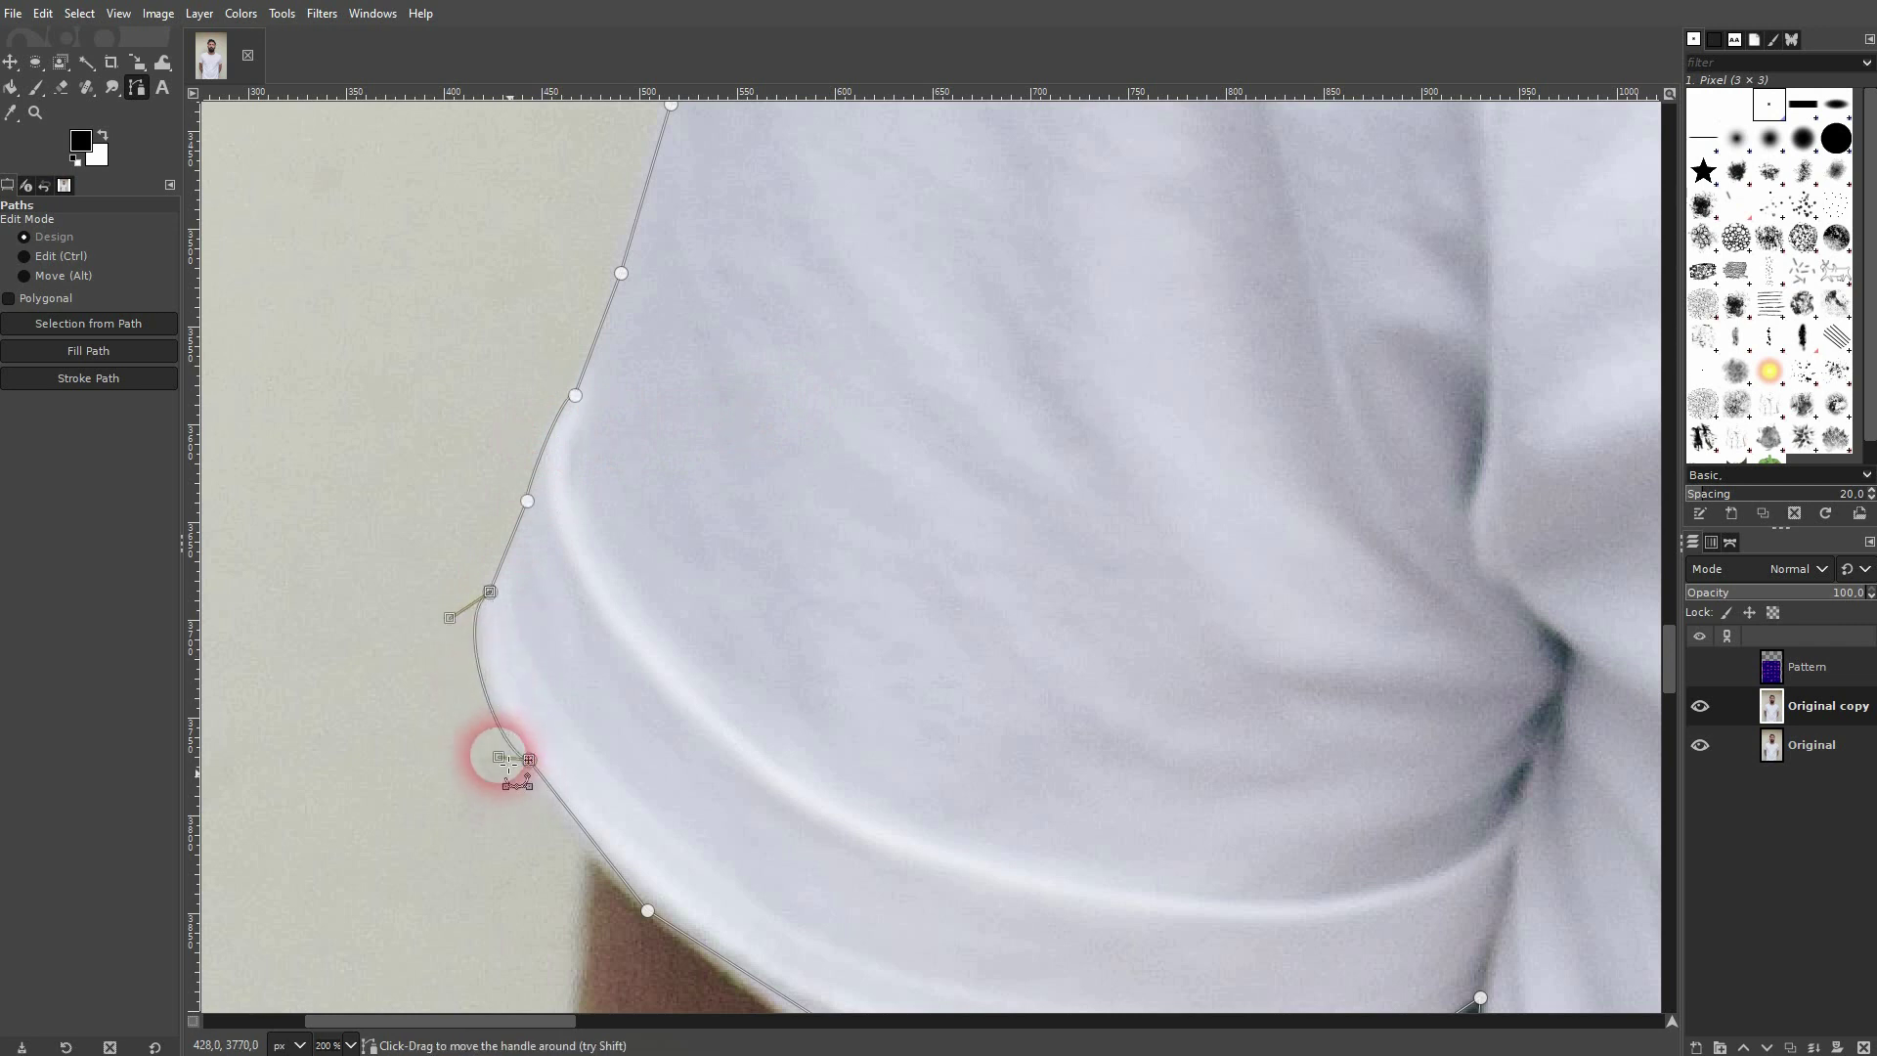
- Curve each path segment along the right sleeve's hem, from the outer cuff to the corner beside the torso
{"action": "scroll", "coordinate": [620, 671], "scroll_direction": "down", "scroll_amount": 5}
{"action": "scroll", "coordinate": [619, 671], "scroll_direction": "right", "scroll_amount": 3}
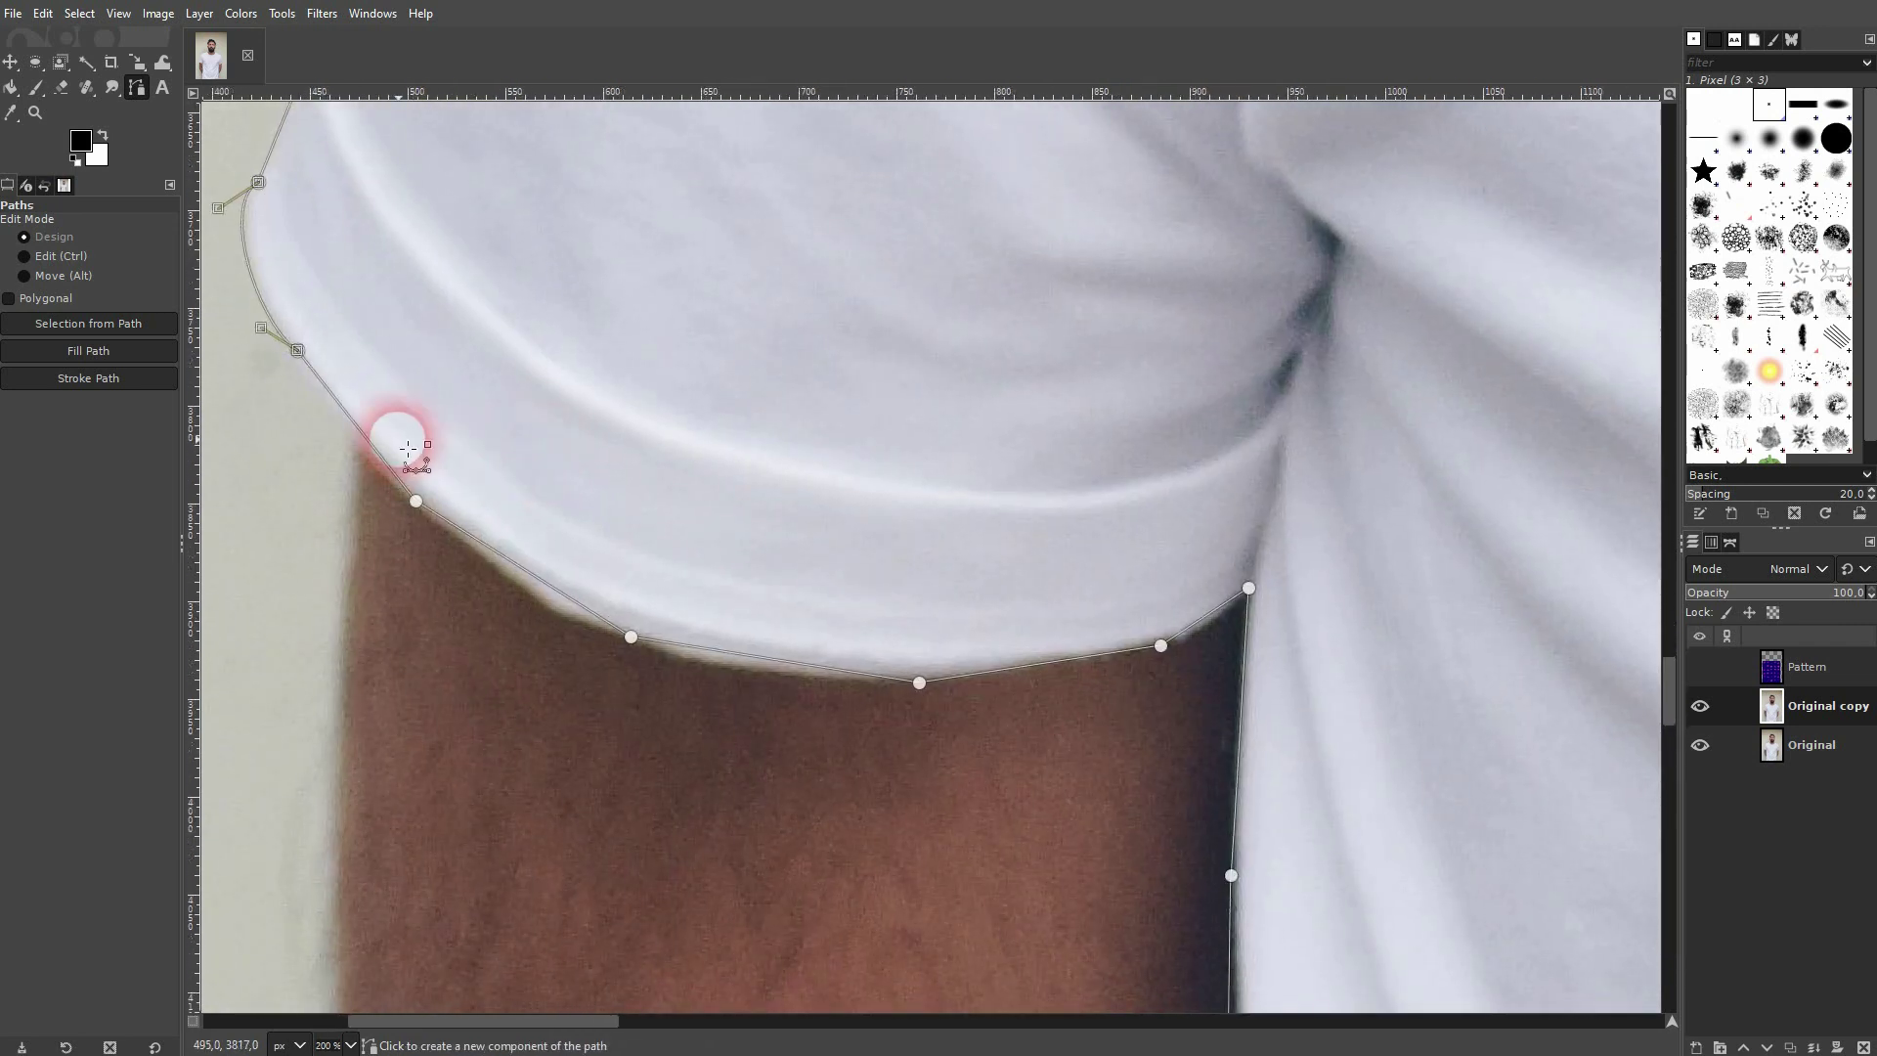
{"action": "left_click_drag", "start_coordinate": [370, 441], "coordinate": [367, 445]}
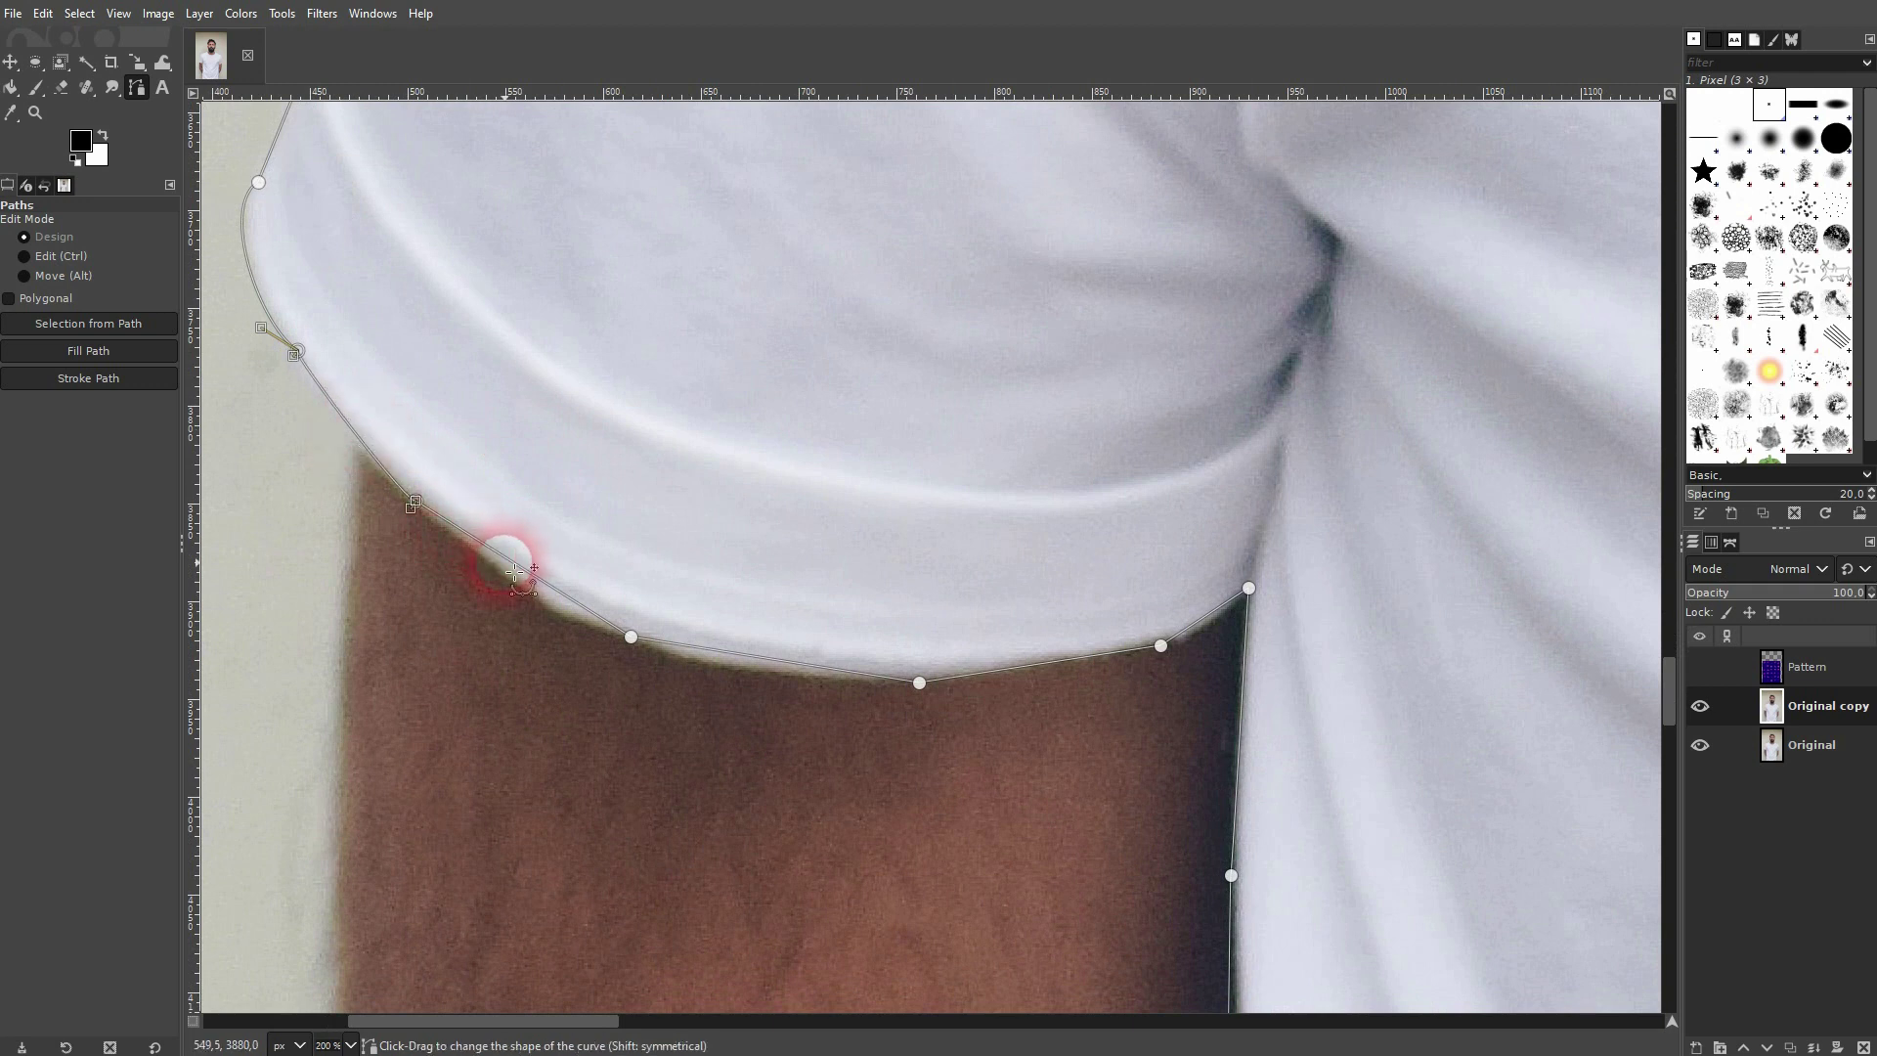
{"action": "left_click_drag", "start_coordinate": [535, 581], "coordinate": [524, 586]}
{"action": "left_click", "coordinate": [636, 671]}
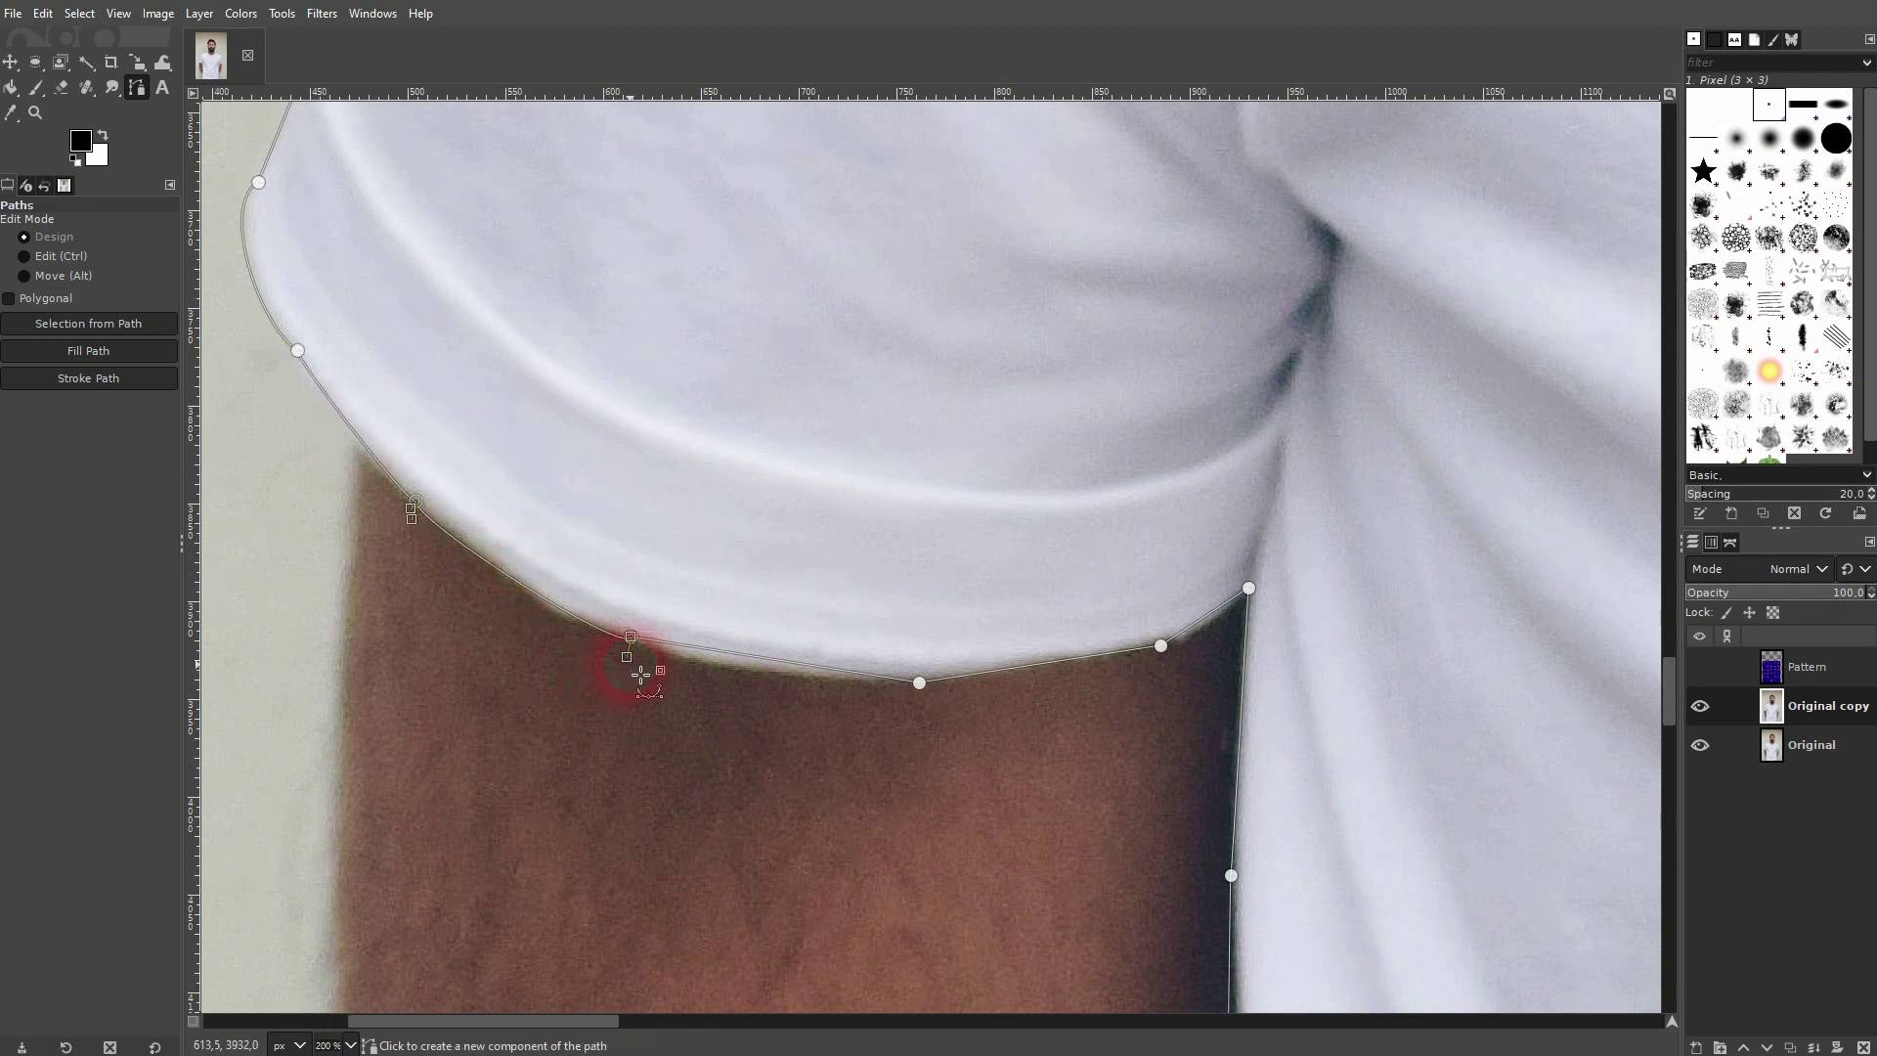
{"action": "left_click_drag", "start_coordinate": [635, 670], "coordinate": [592, 638]}
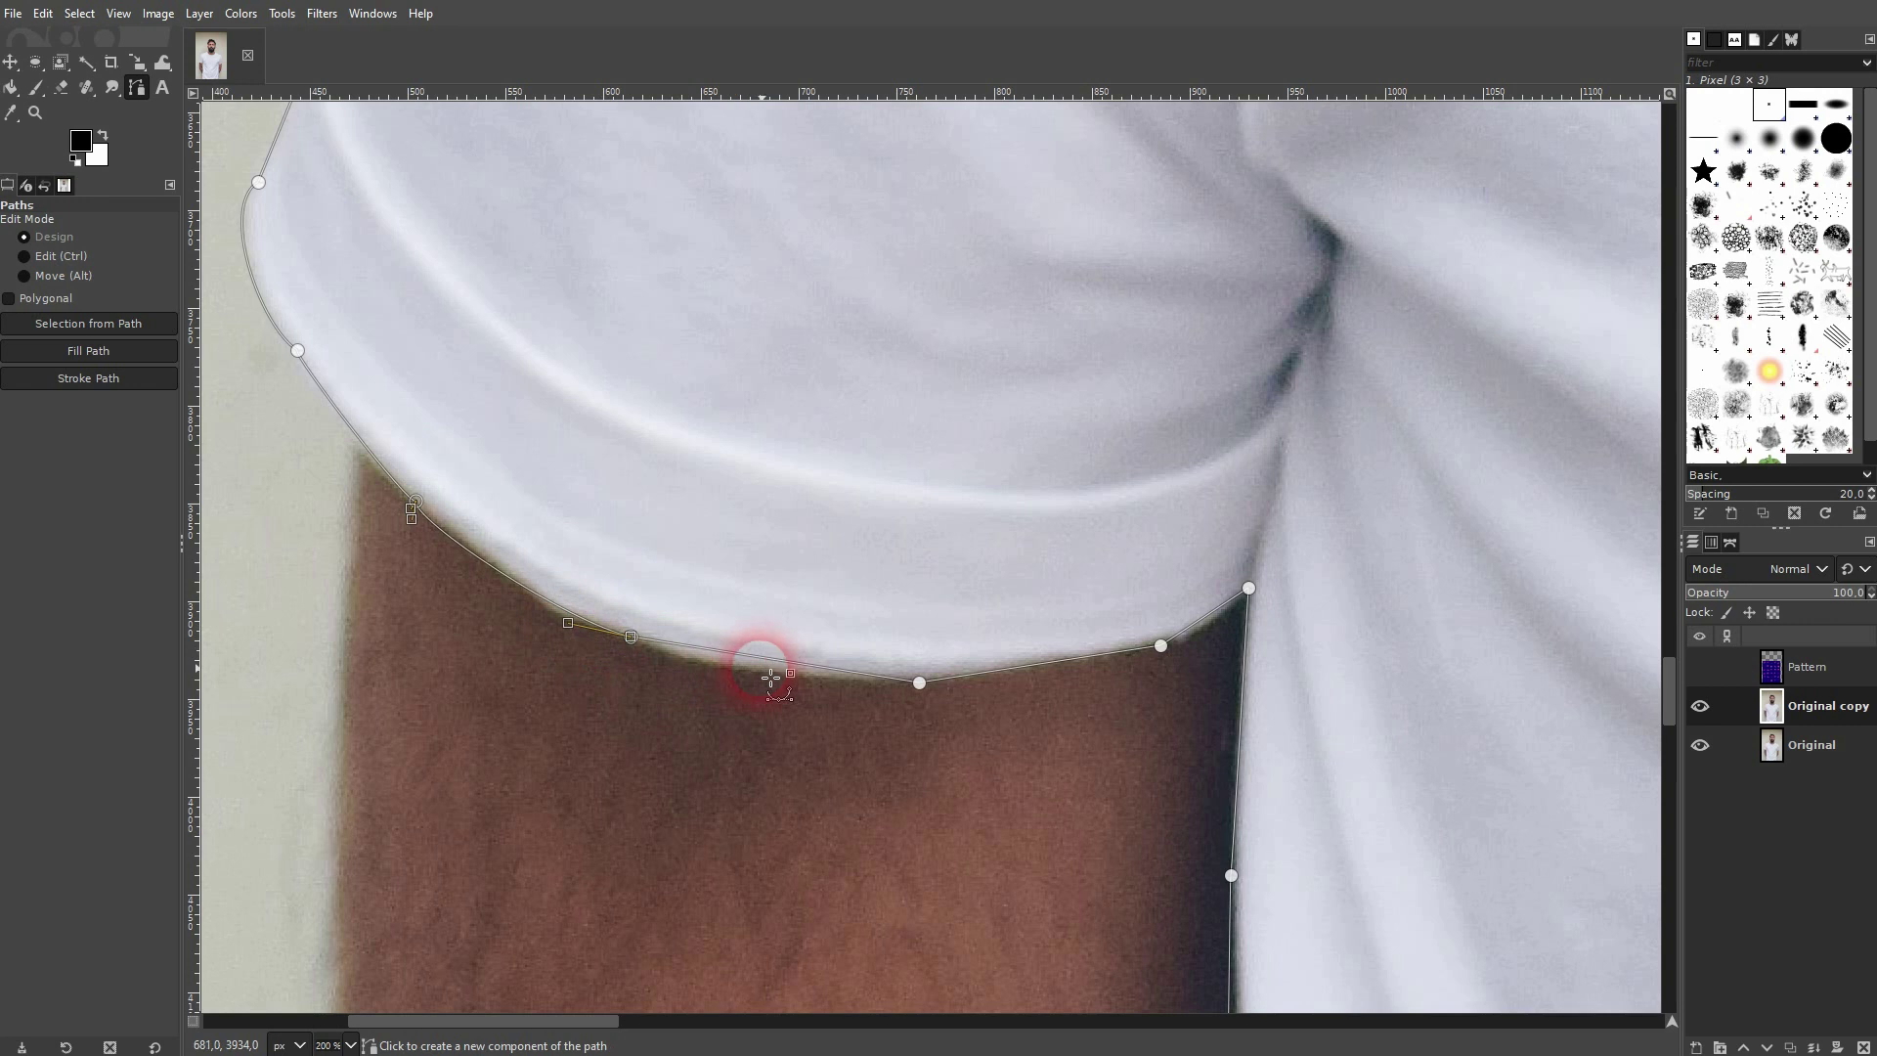
{"action": "left_click_drag", "start_coordinate": [780, 659], "coordinate": [793, 681]}
{"action": "left_click", "coordinate": [919, 682]}
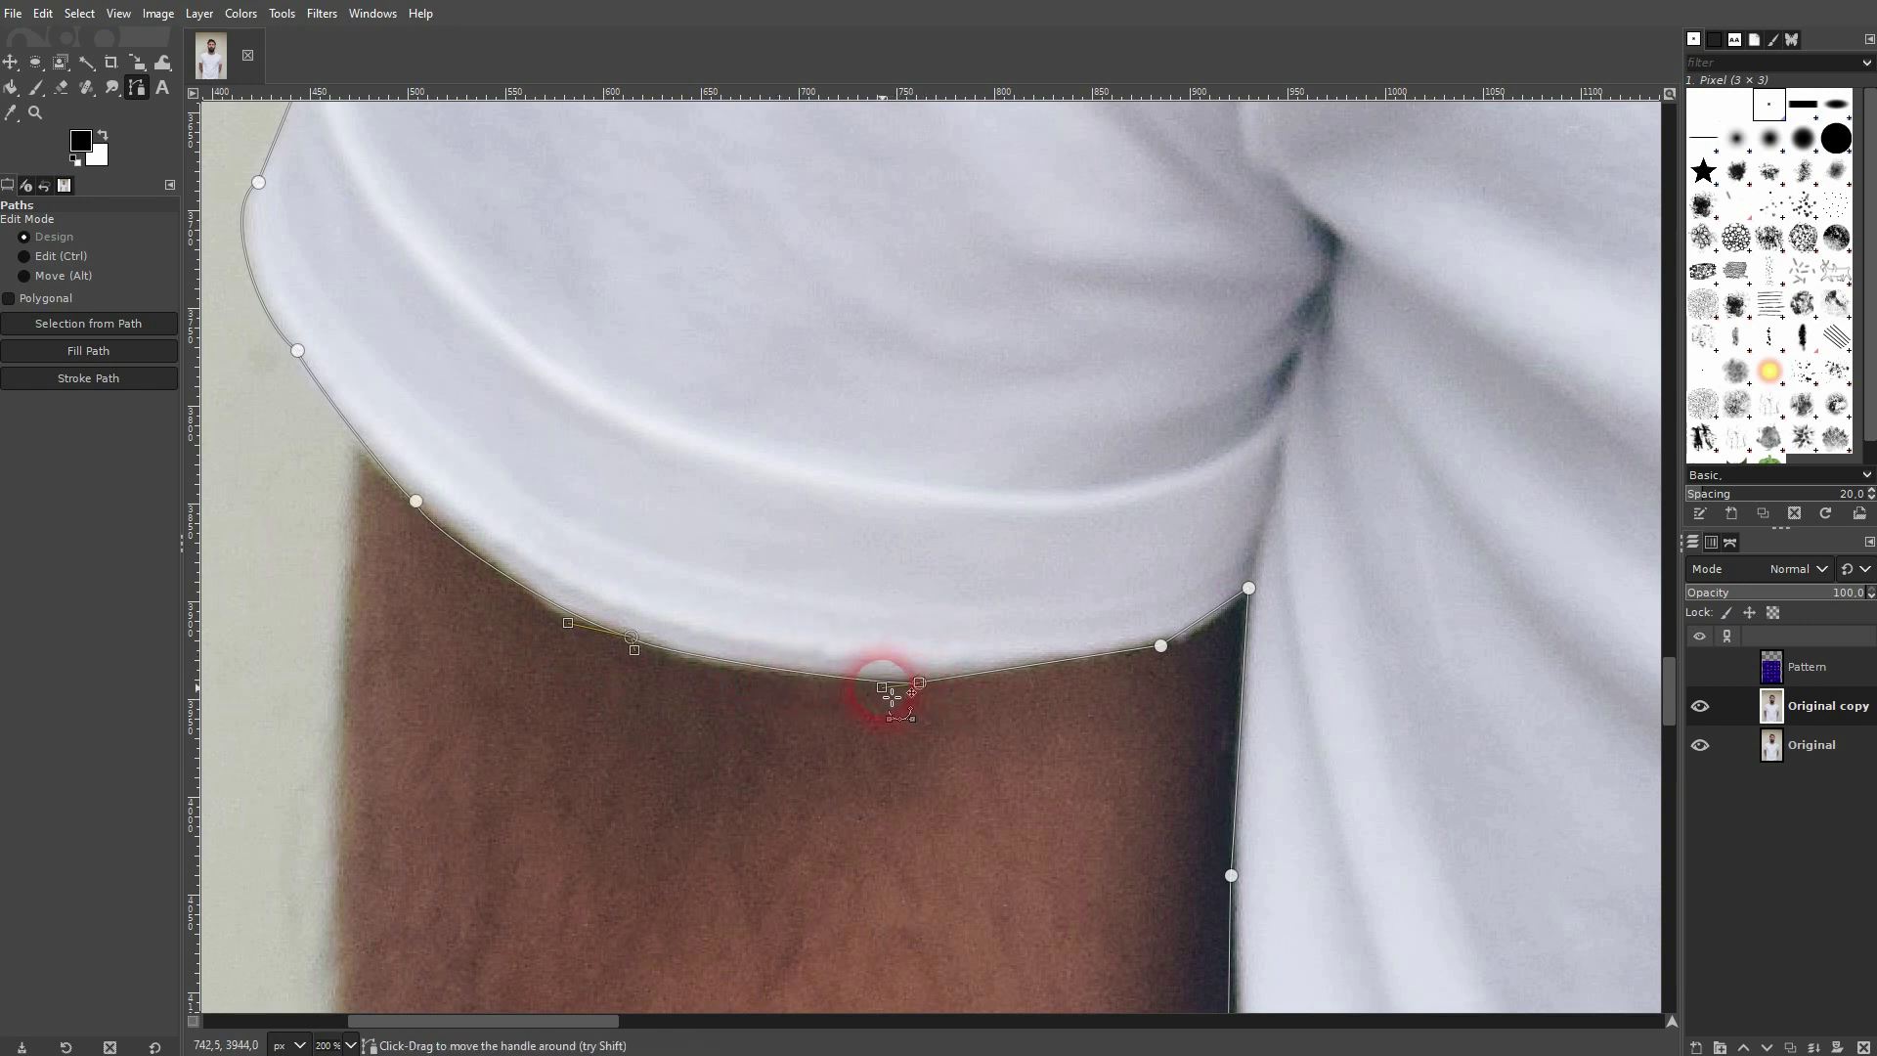
{"action": "left_click_drag", "start_coordinate": [1176, 707], "coordinate": [710, 647]}
{"action": "left_click", "coordinate": [735, 556]}
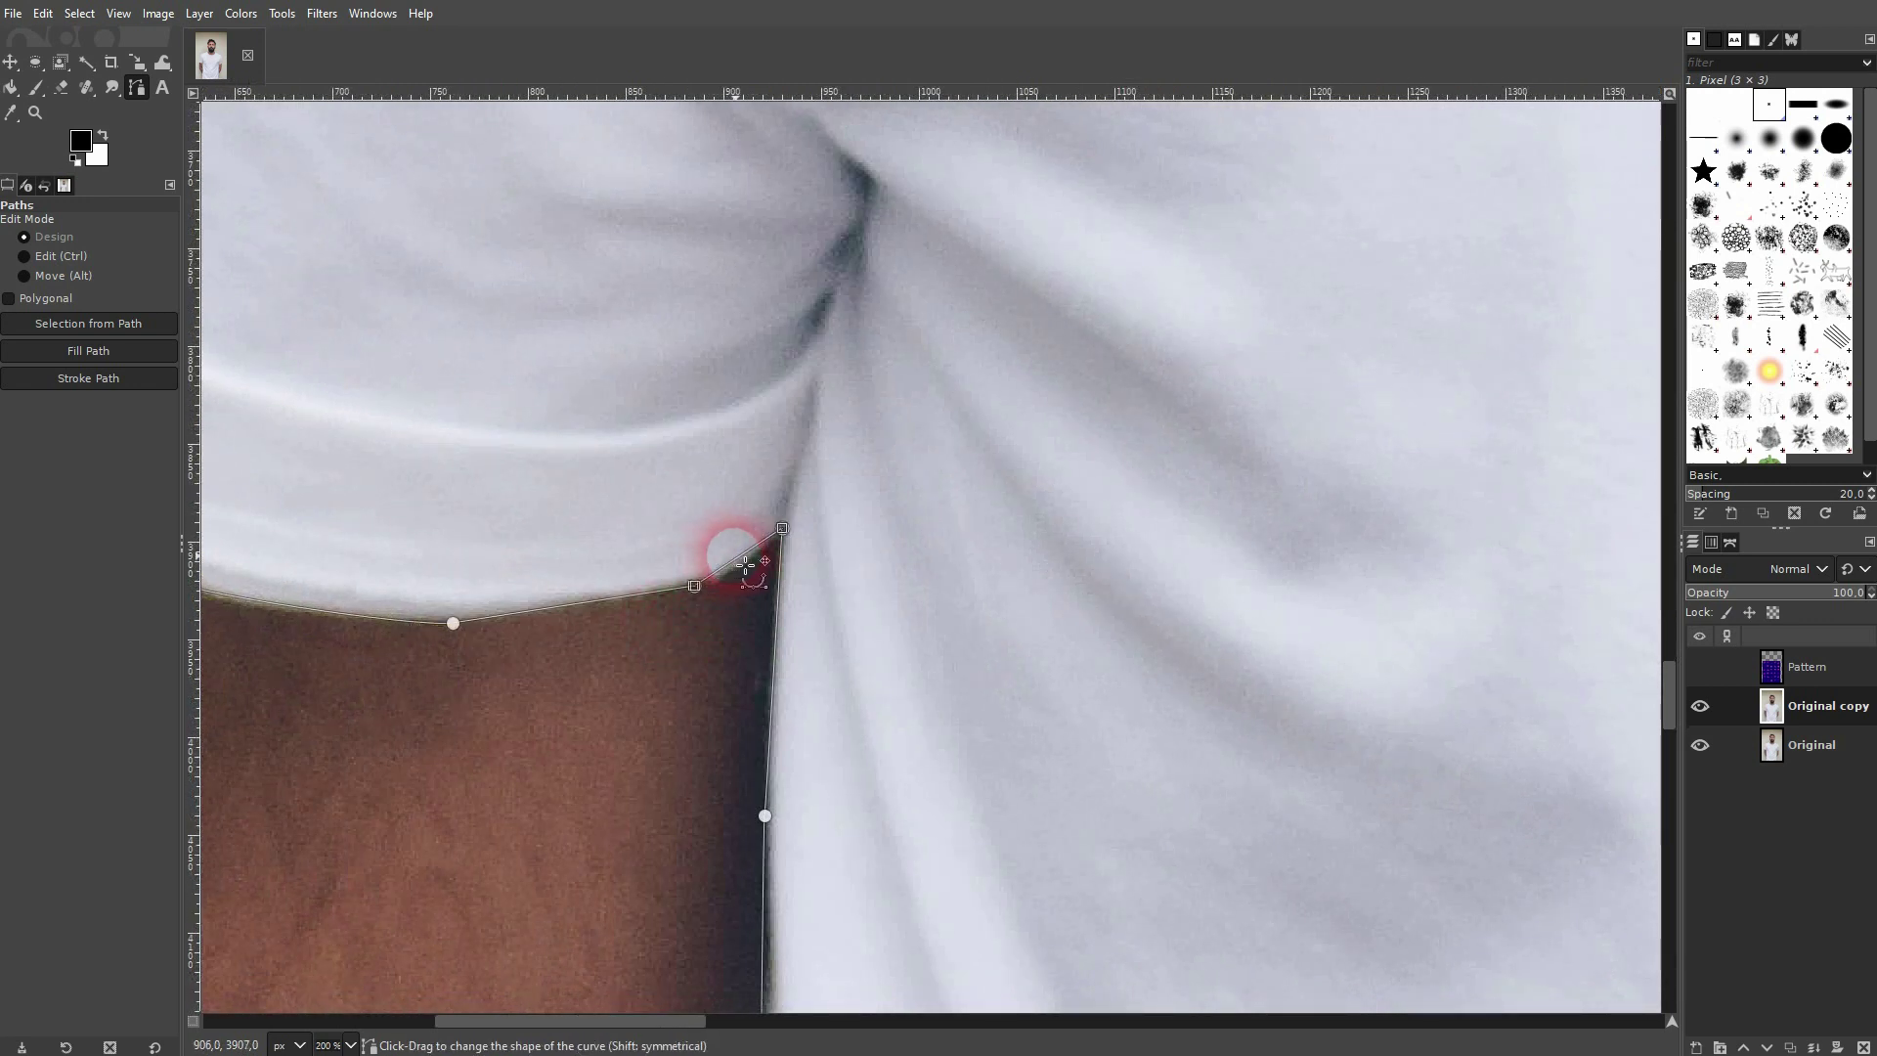
- Fit the path below the right sleeve by bending its segments down along the inner arm
{"action": "left_click_drag", "start_coordinate": [795, 854], "coordinate": [779, 369]}
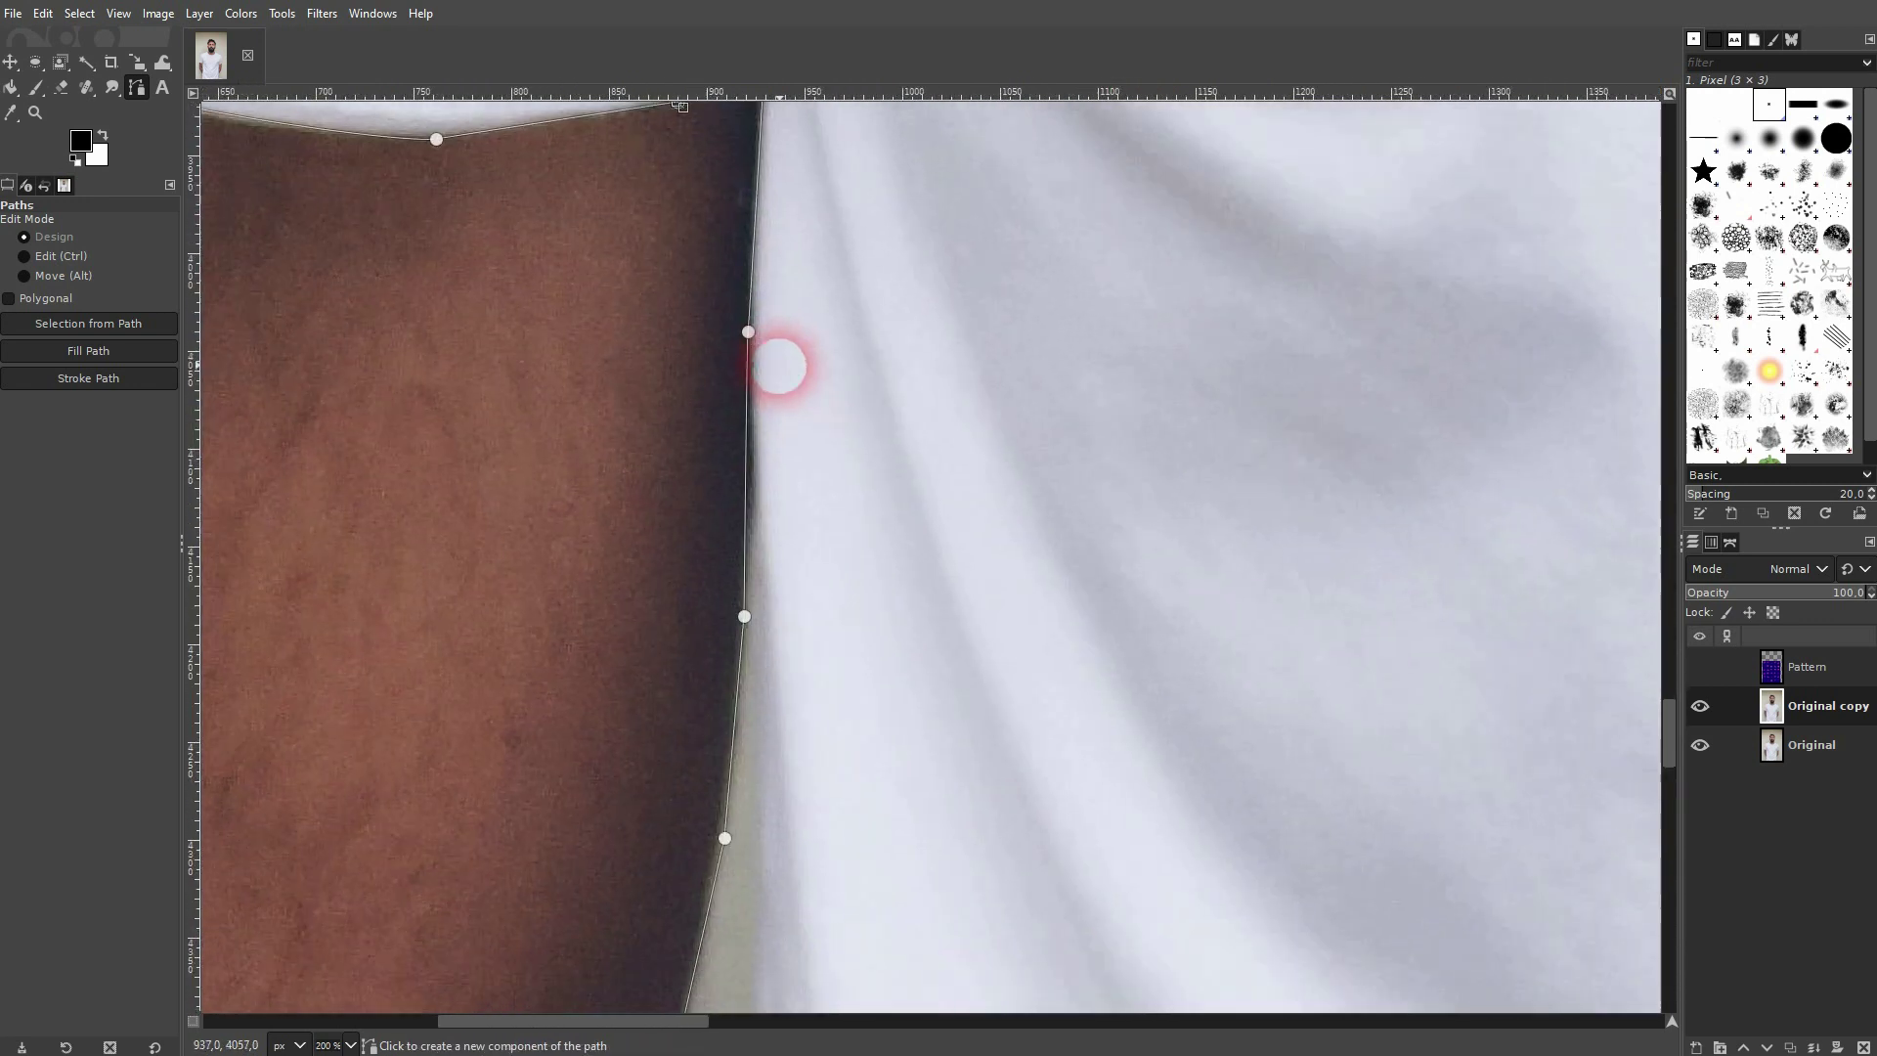
{"action": "left_click_drag", "start_coordinate": [783, 893], "coordinate": [825, 325]}
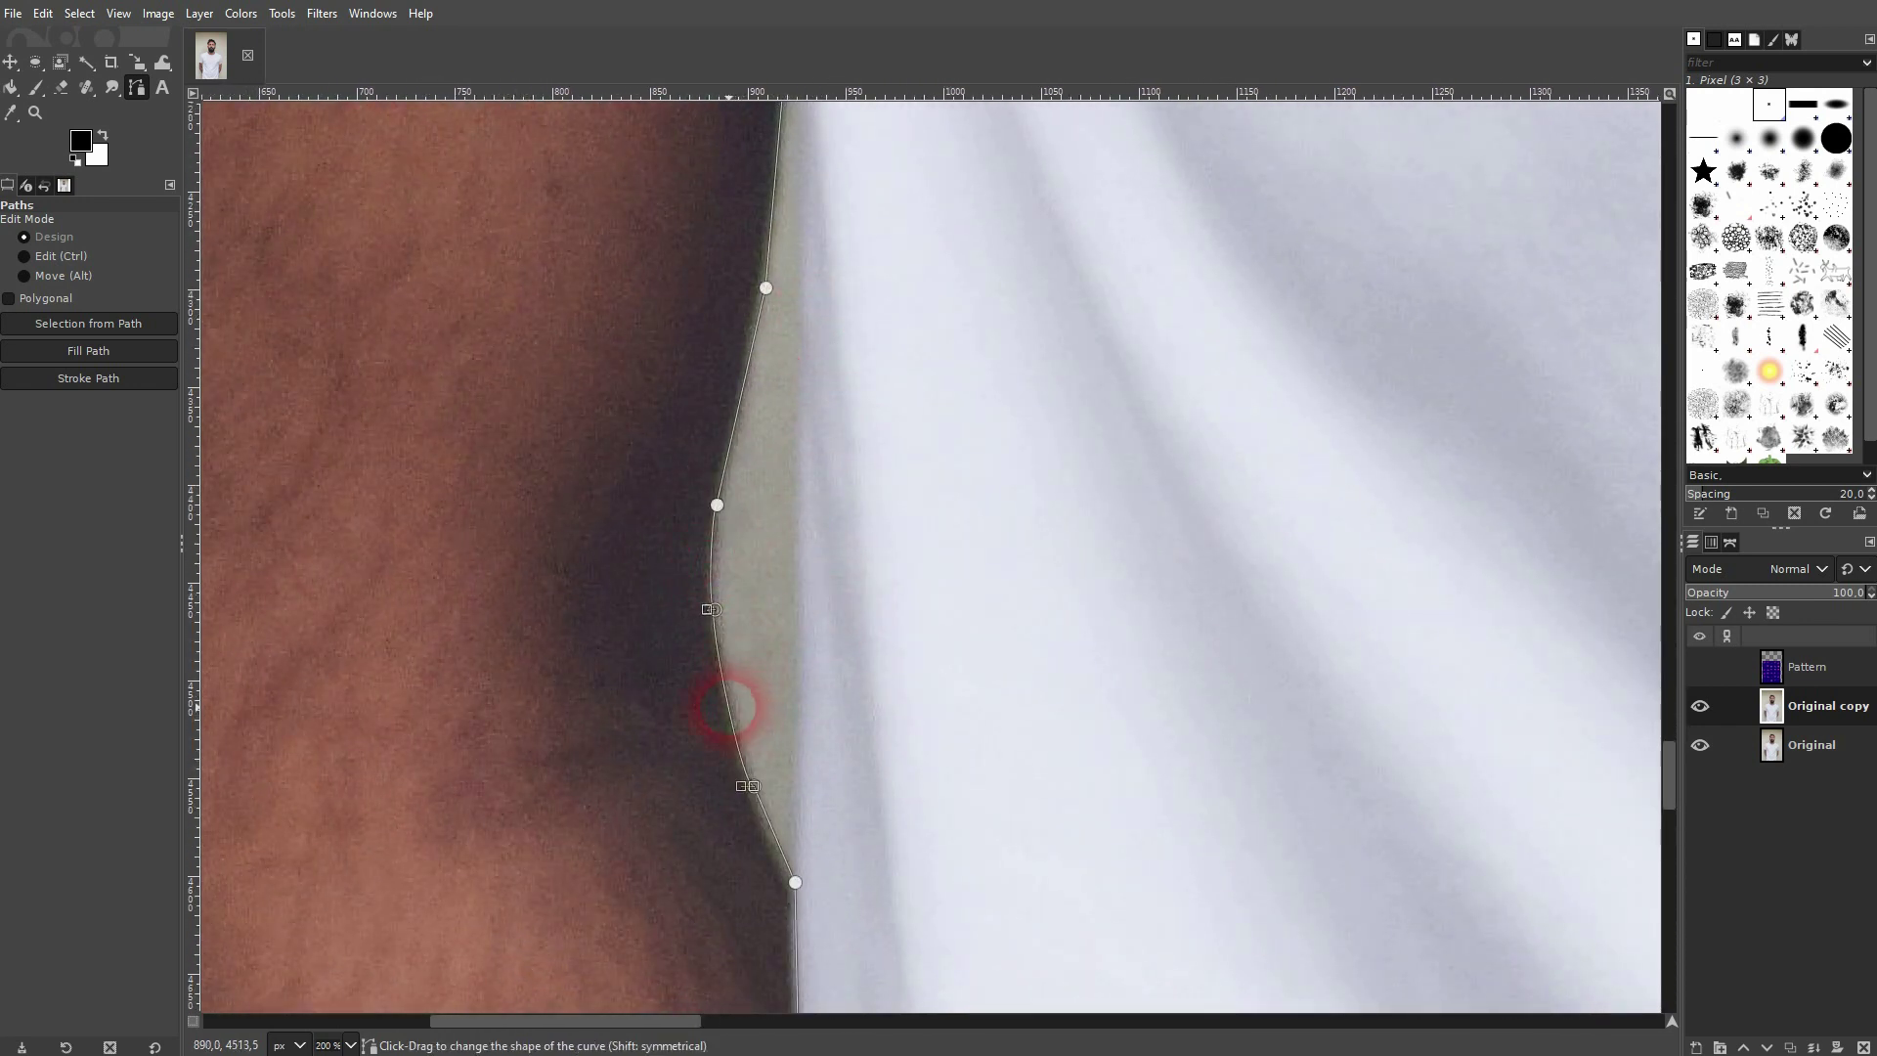
{"action": "left_click_drag", "start_coordinate": [819, 885], "coordinate": [859, 299]}
{"action": "left_click_drag", "start_coordinate": [889, 704], "coordinate": [899, 245]}
{"action": "left_click_drag", "start_coordinate": [929, 763], "coordinate": [859, 266]}
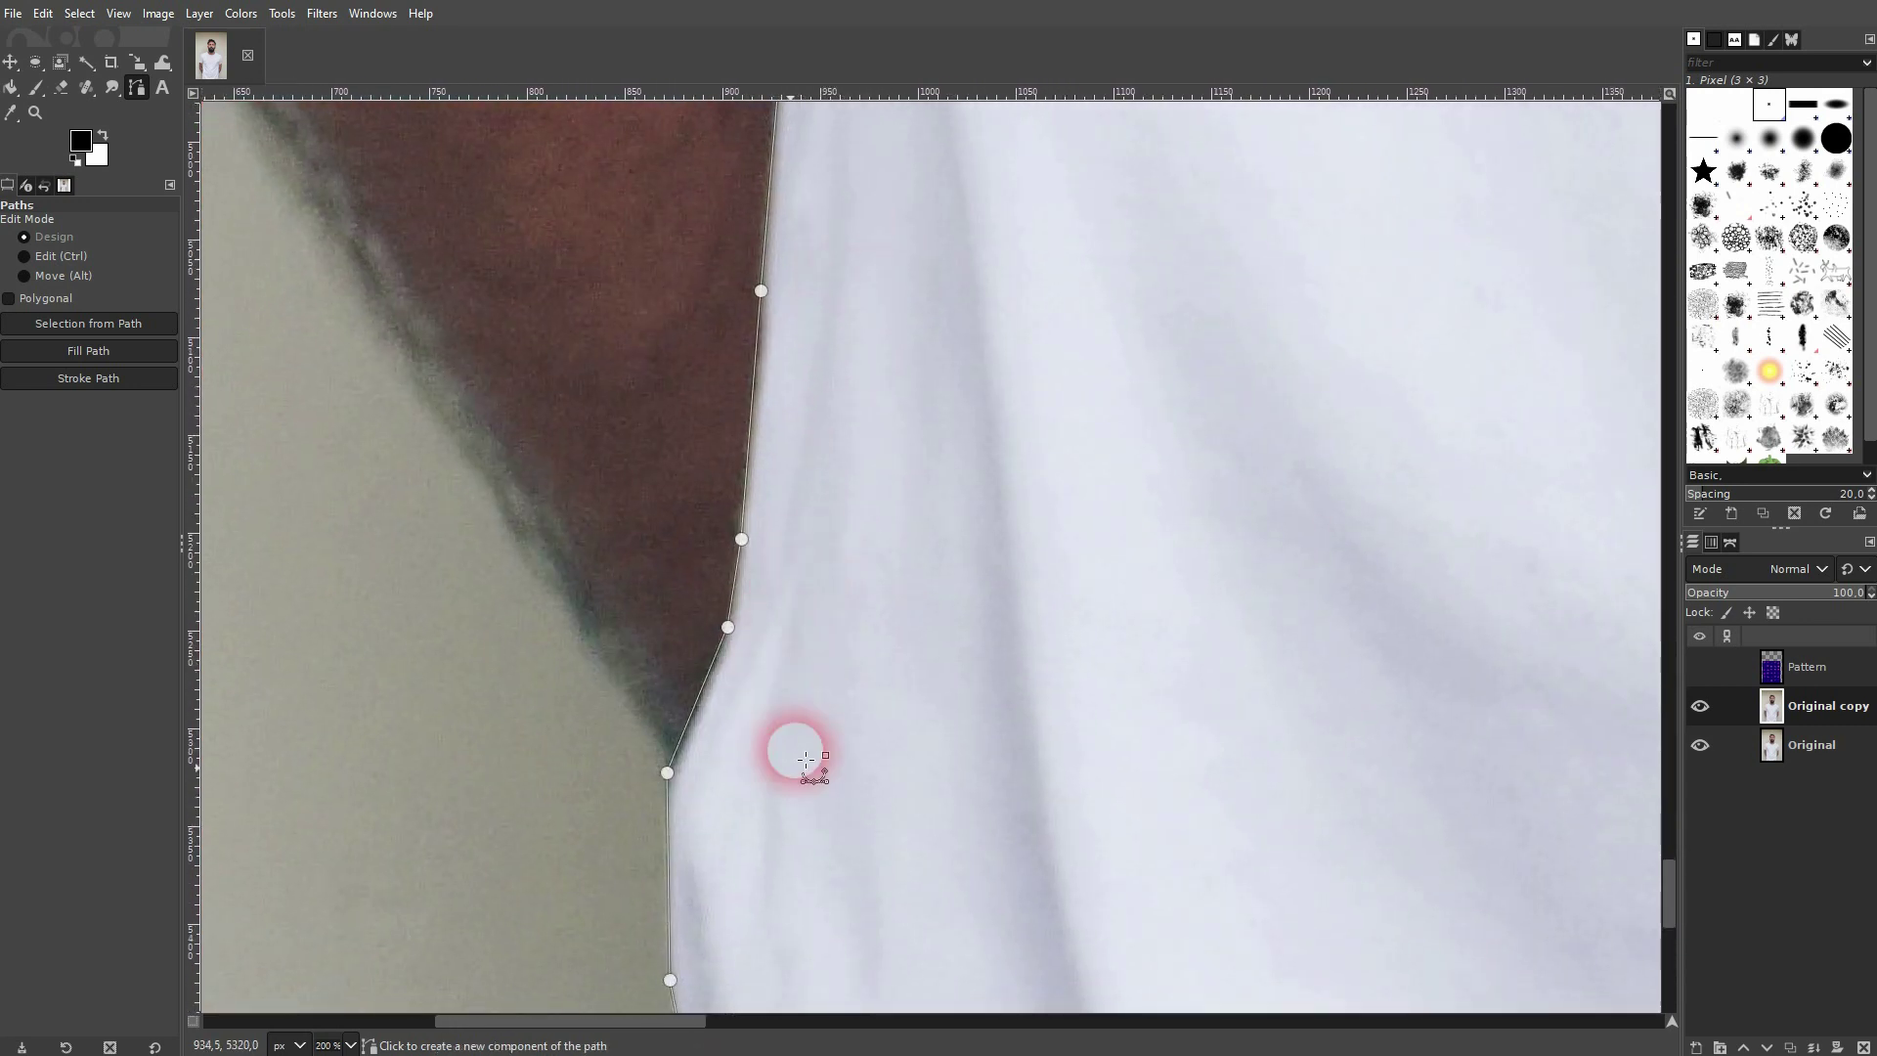
- Curve the path down the shirt's right side, from the elbow past the fabric folds to the photo's lower edge
{"action": "left_click_drag", "start_coordinate": [758, 841], "coordinate": [730, 671]}
{"action": "left_click_drag", "start_coordinate": [677, 544], "coordinate": [683, 557]}
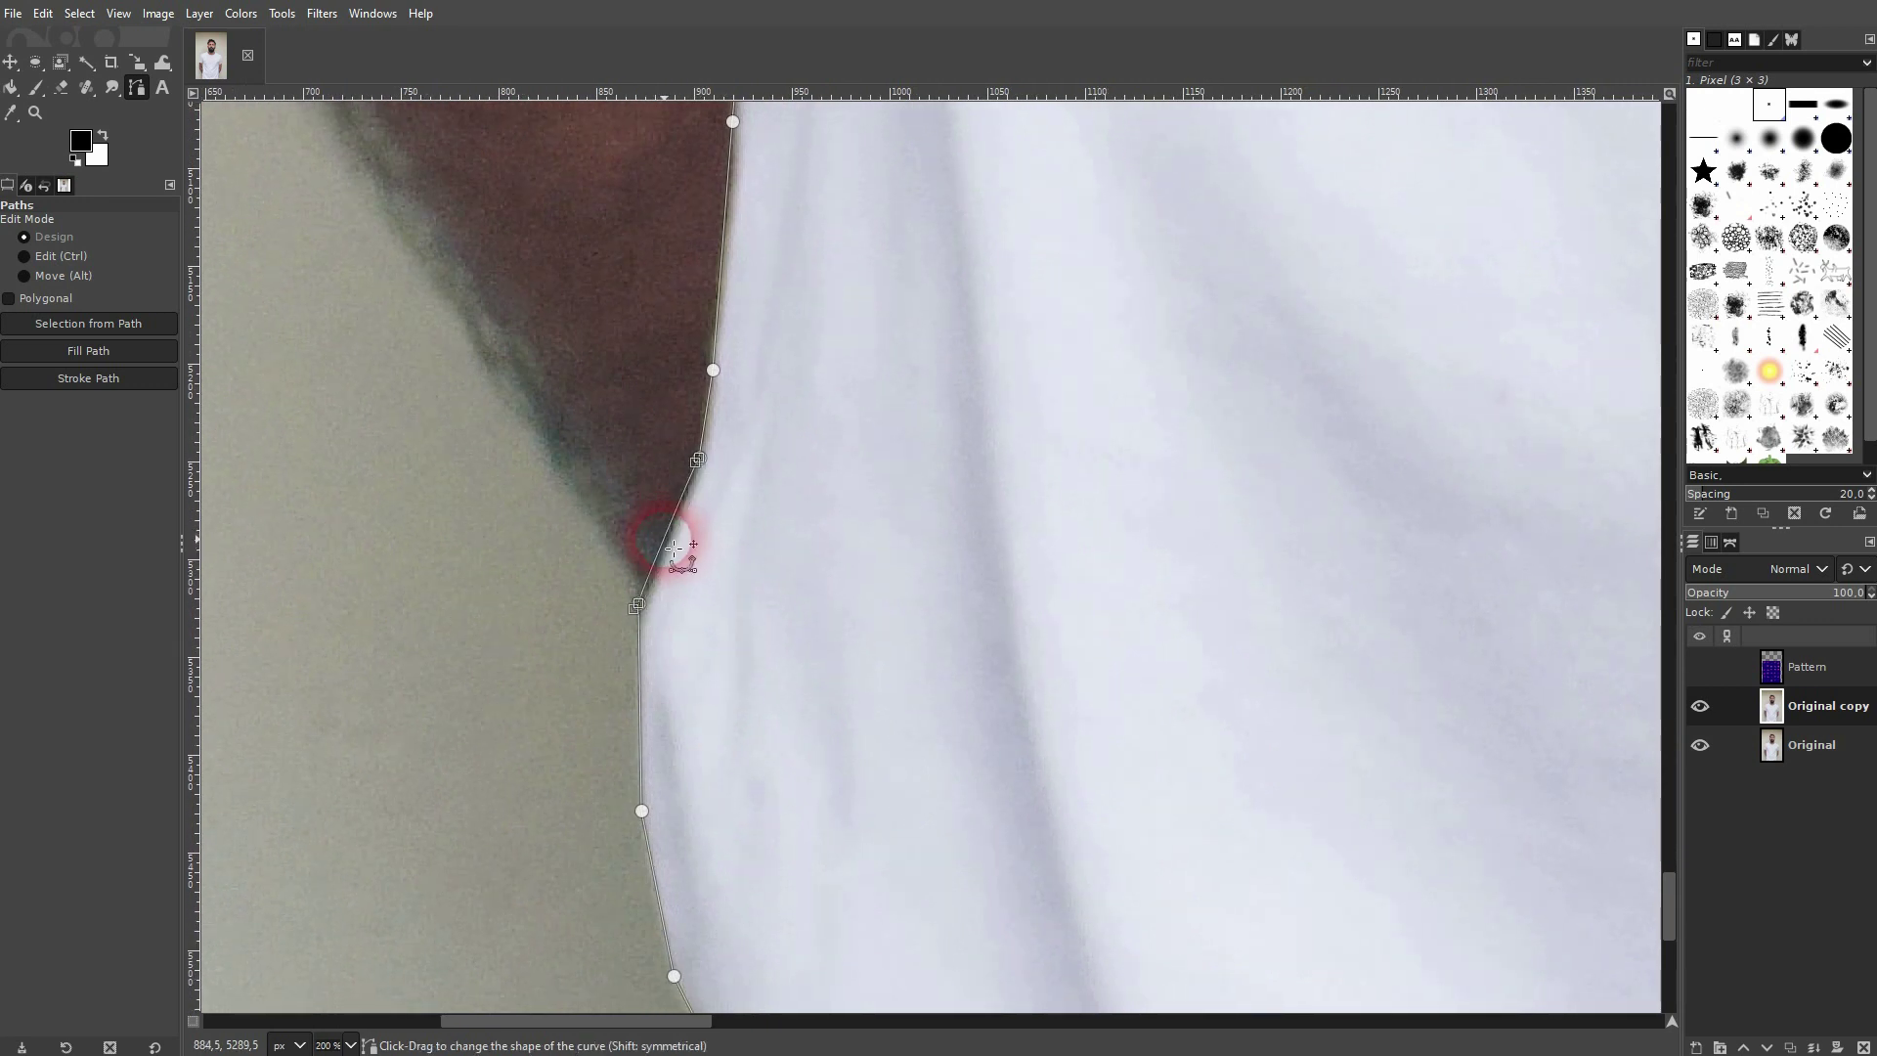
{"action": "left_click_drag", "start_coordinate": [704, 713], "coordinate": [637, 402]}
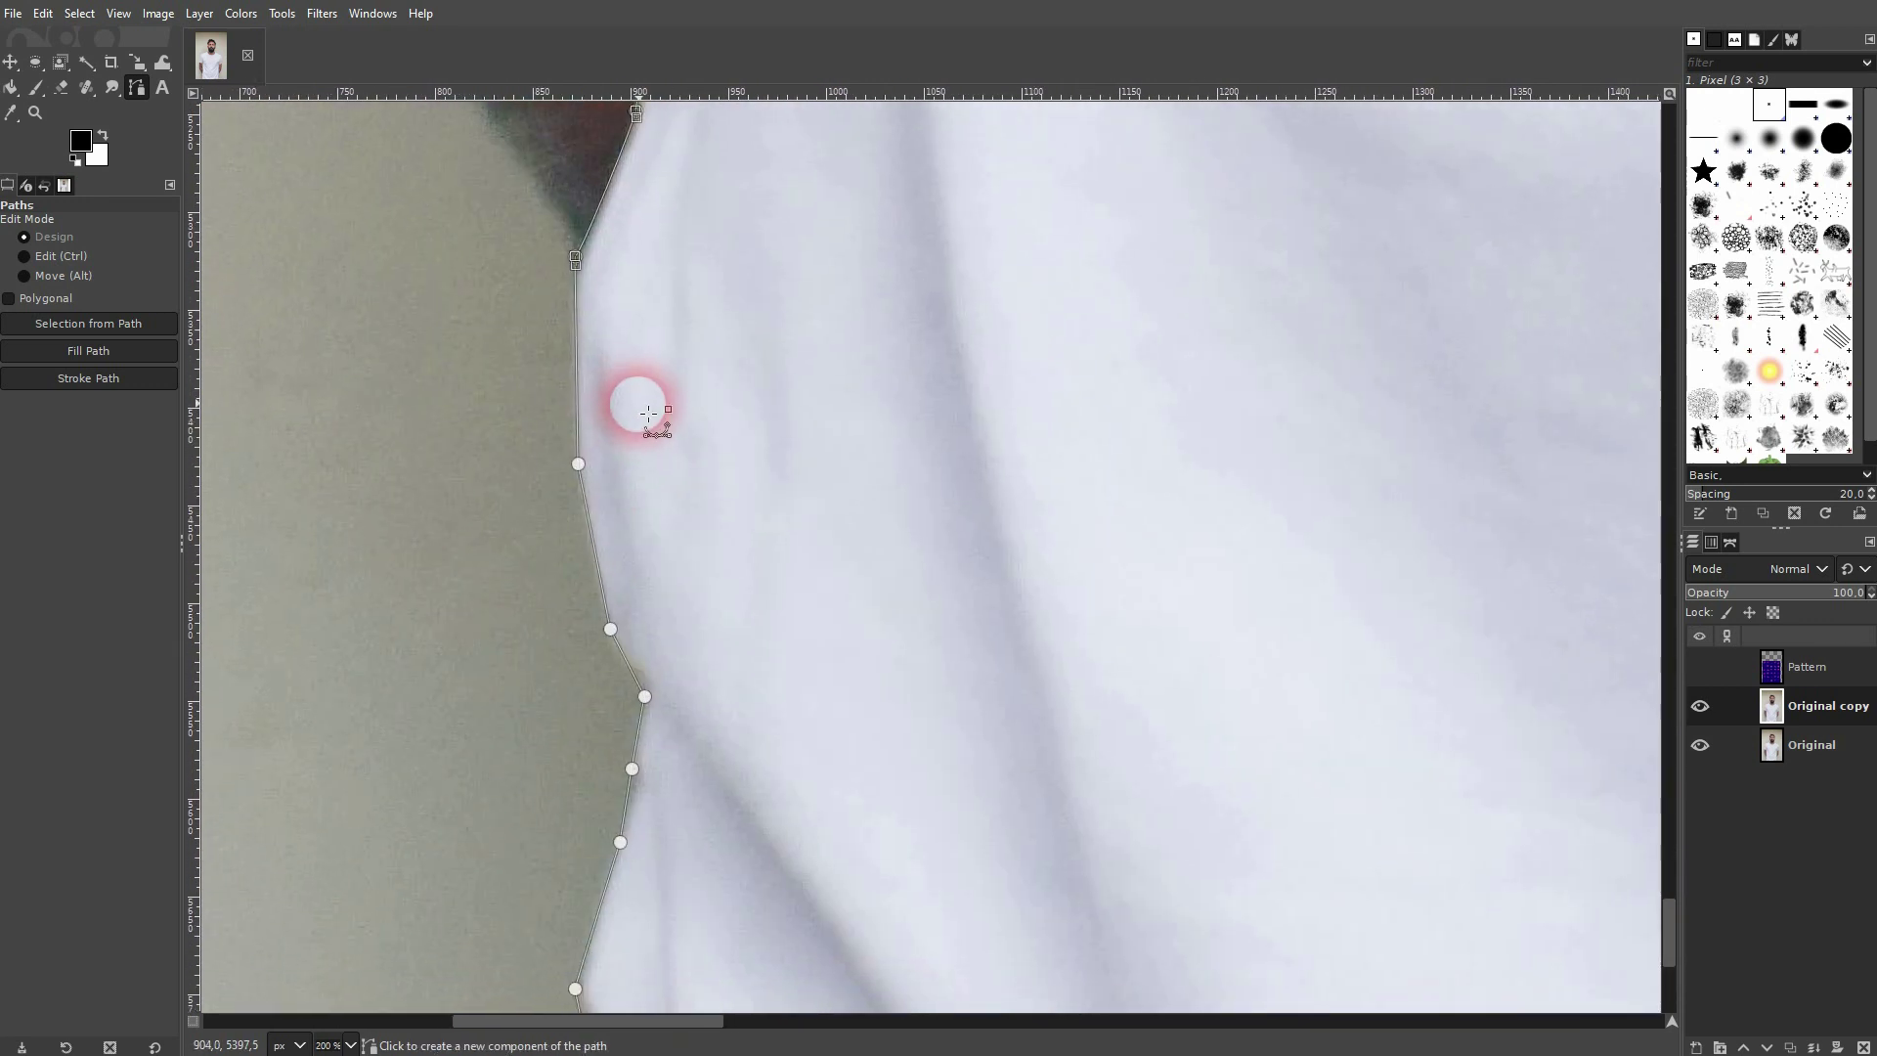
{"action": "left_click_drag", "start_coordinate": [689, 714], "coordinate": [620, 436]}
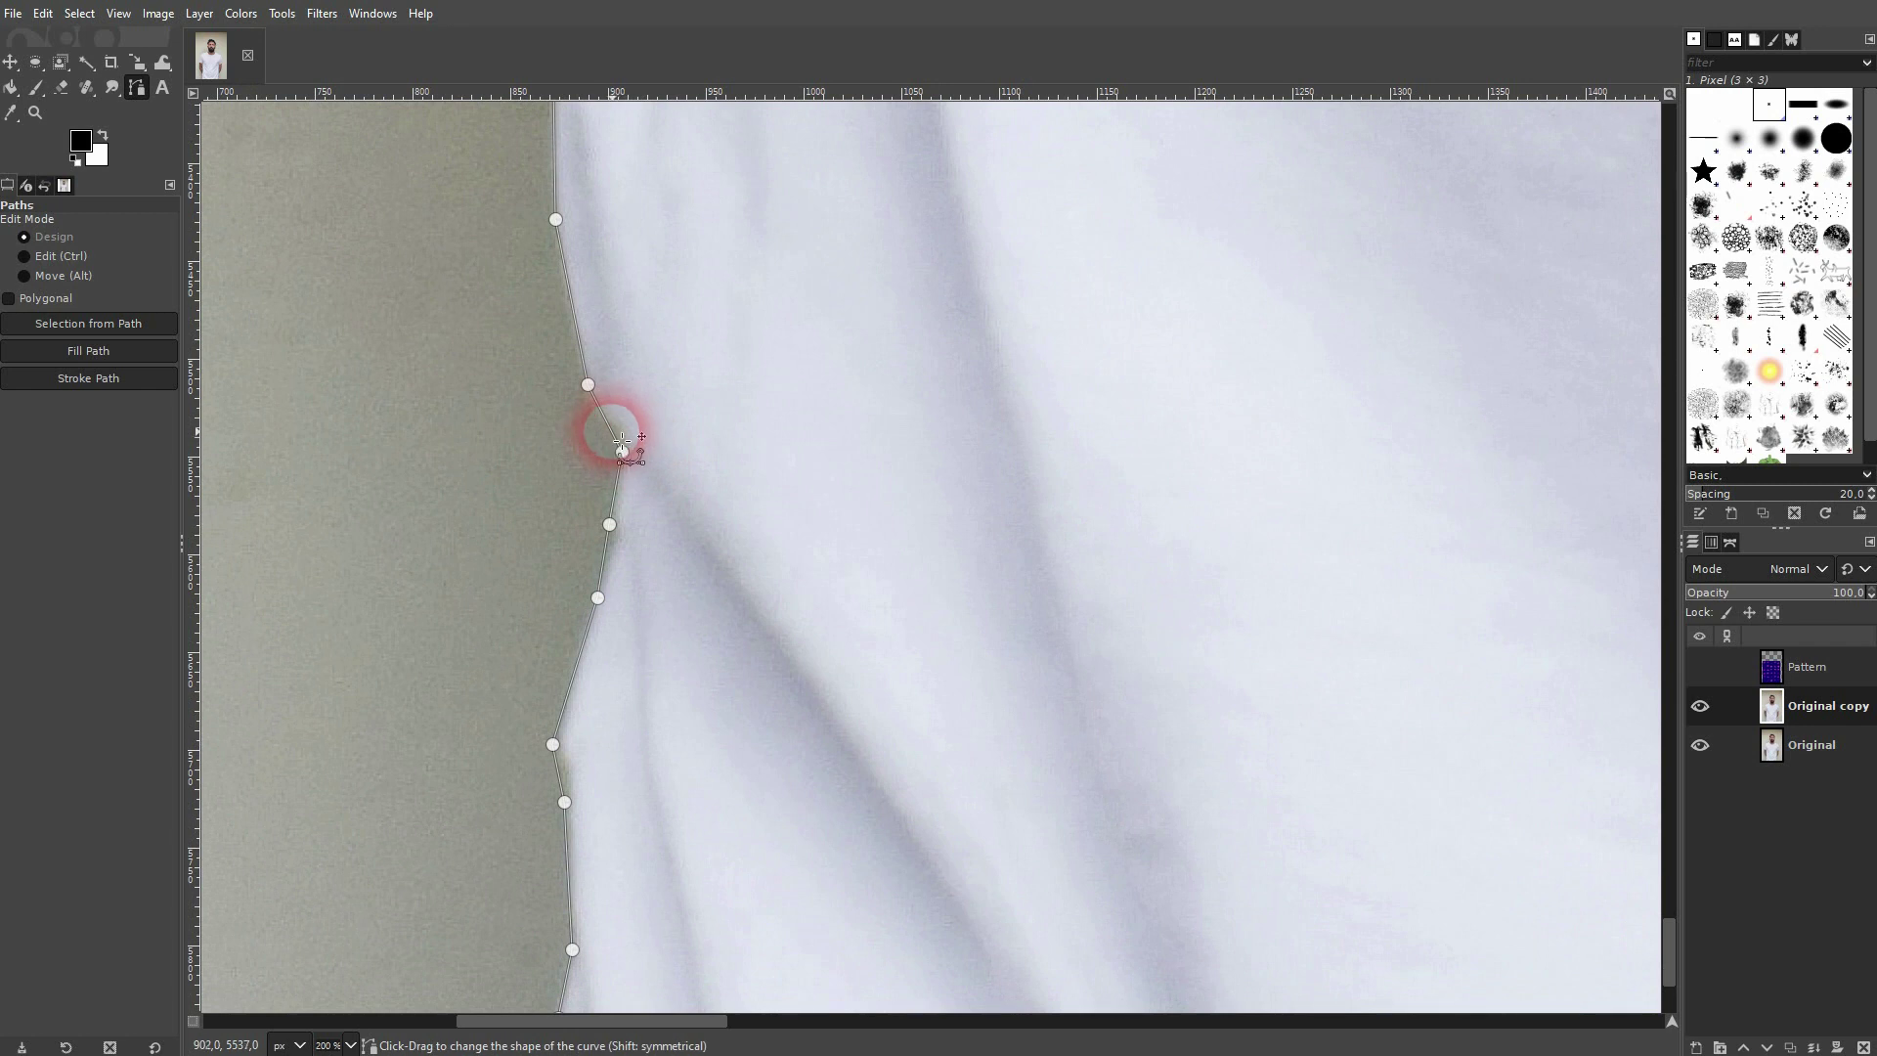
{"action": "left_click_drag", "start_coordinate": [634, 759], "coordinate": [666, 521]}
{"action": "left_click_drag", "start_coordinate": [757, 782], "coordinate": [796, 218]}
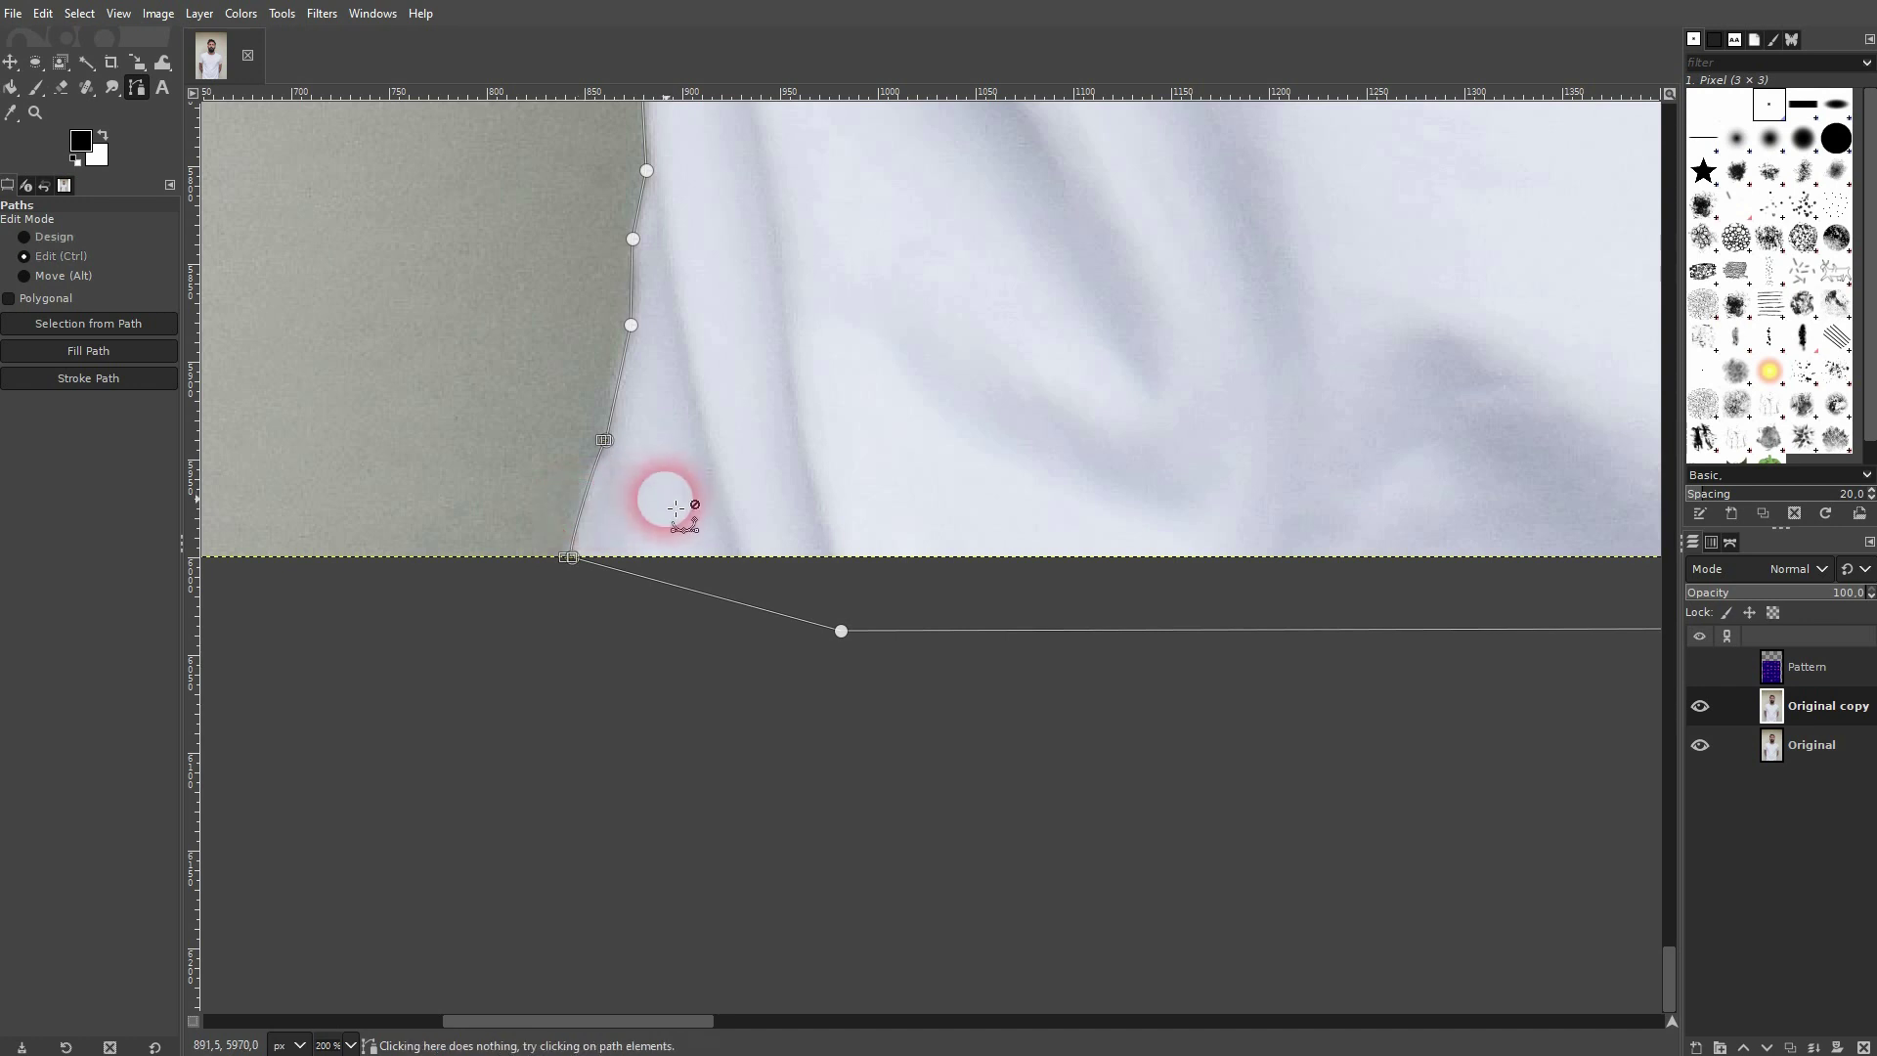
- Bend the path segments up the shirt's left side, from the photo's lower edge to where the elbow meets the fabric
{"action": "scroll", "coordinate": [676, 509], "scroll_direction": "down", "scroll_amount": 1}
{"action": "scroll", "coordinate": [733, 511], "scroll_direction": "right", "scroll_amount": 15}
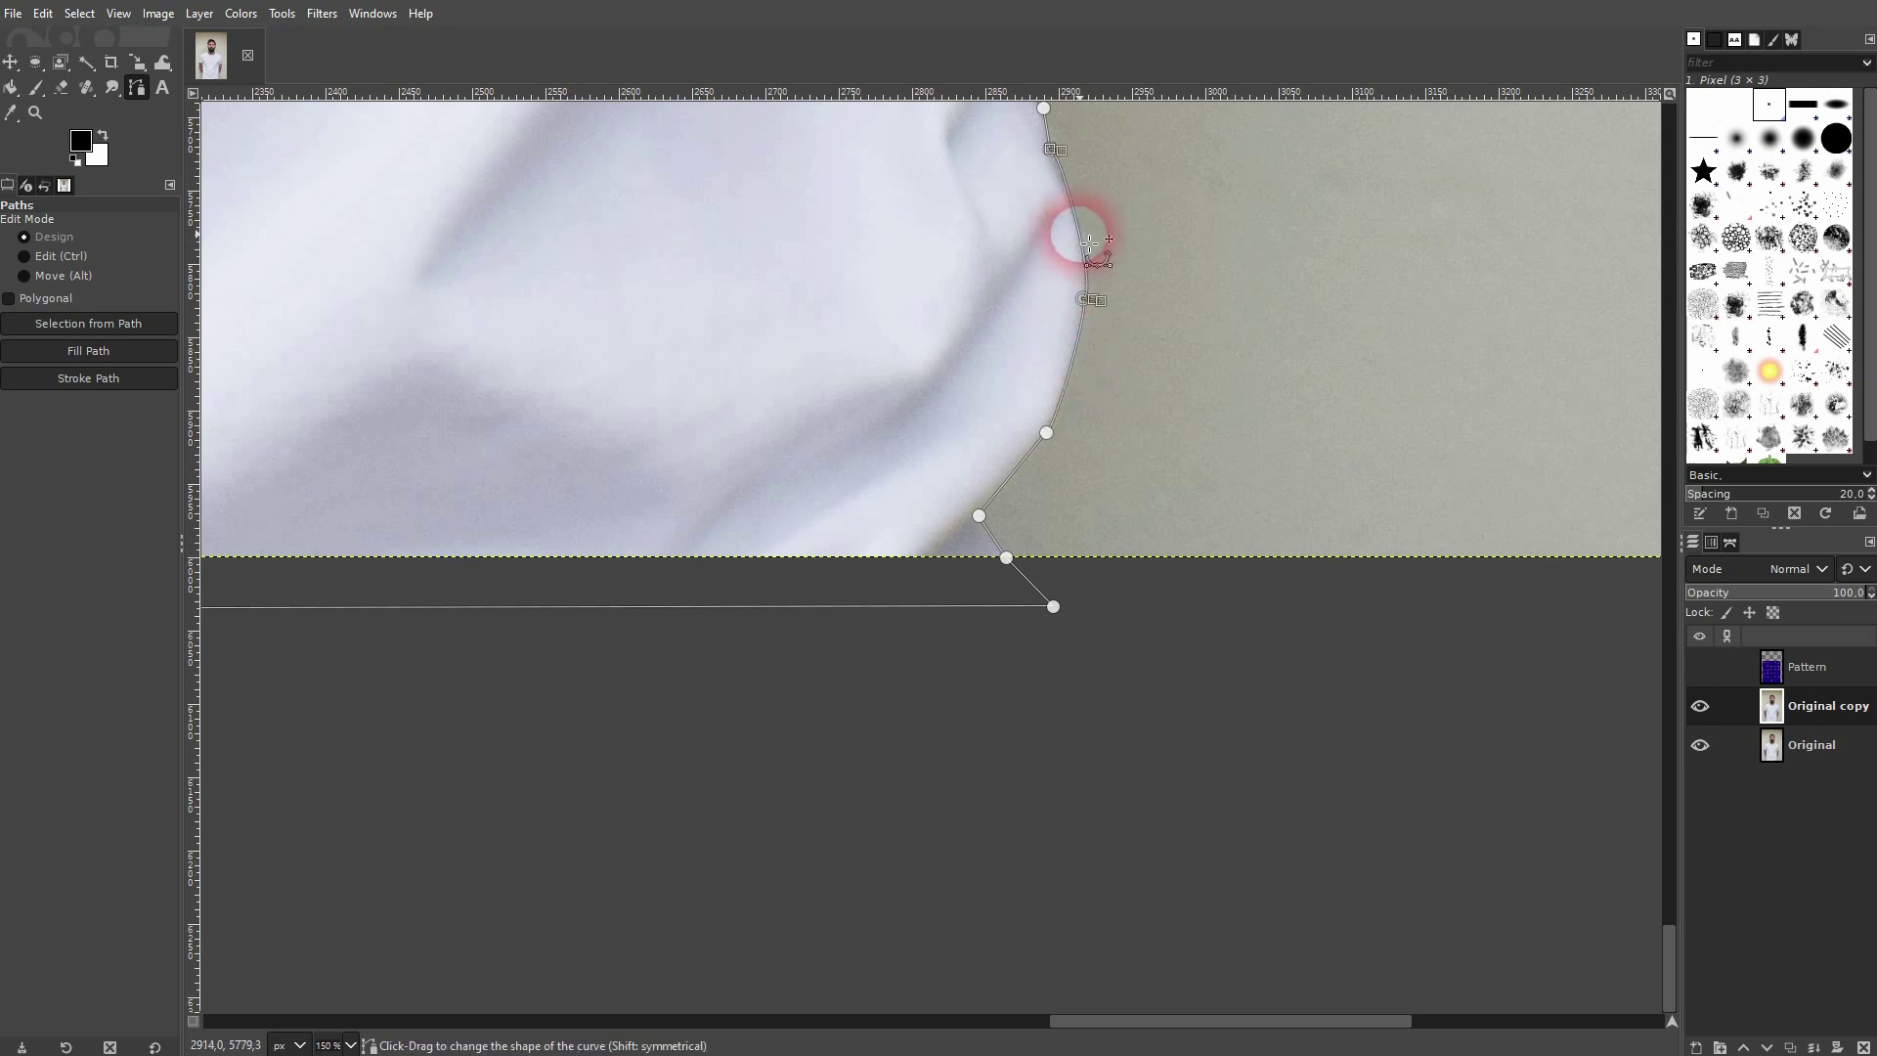
{"action": "left_click_drag", "start_coordinate": [1134, 180], "coordinate": [1060, 606]}
{"action": "left_click_drag", "start_coordinate": [1054, 352], "coordinate": [977, 604]}
{"action": "left_click_drag", "start_coordinate": [1104, 269], "coordinate": [1068, 633]}
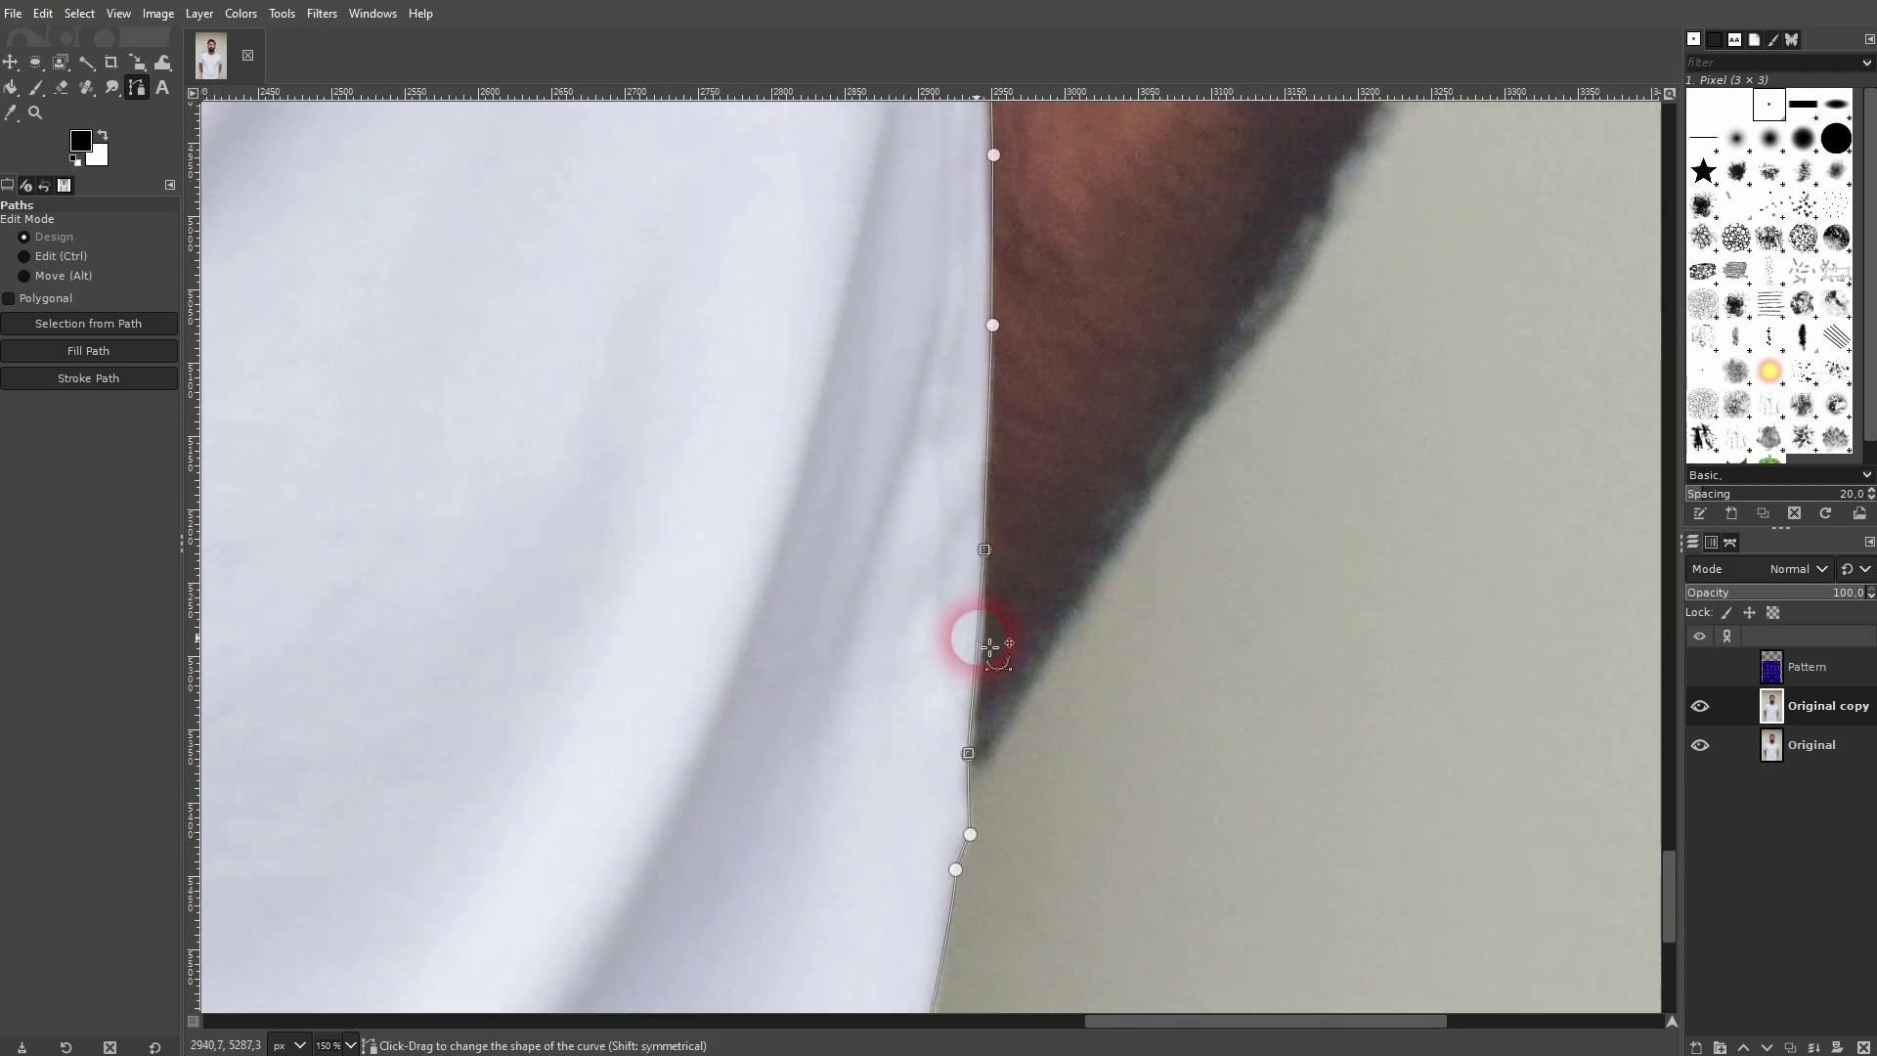
- Adjust the path's curvature where the torso meets the man's left inner arm
{"action": "scroll", "coordinate": [1064, 595], "scroll_direction": "up", "scroll_amount": 10}
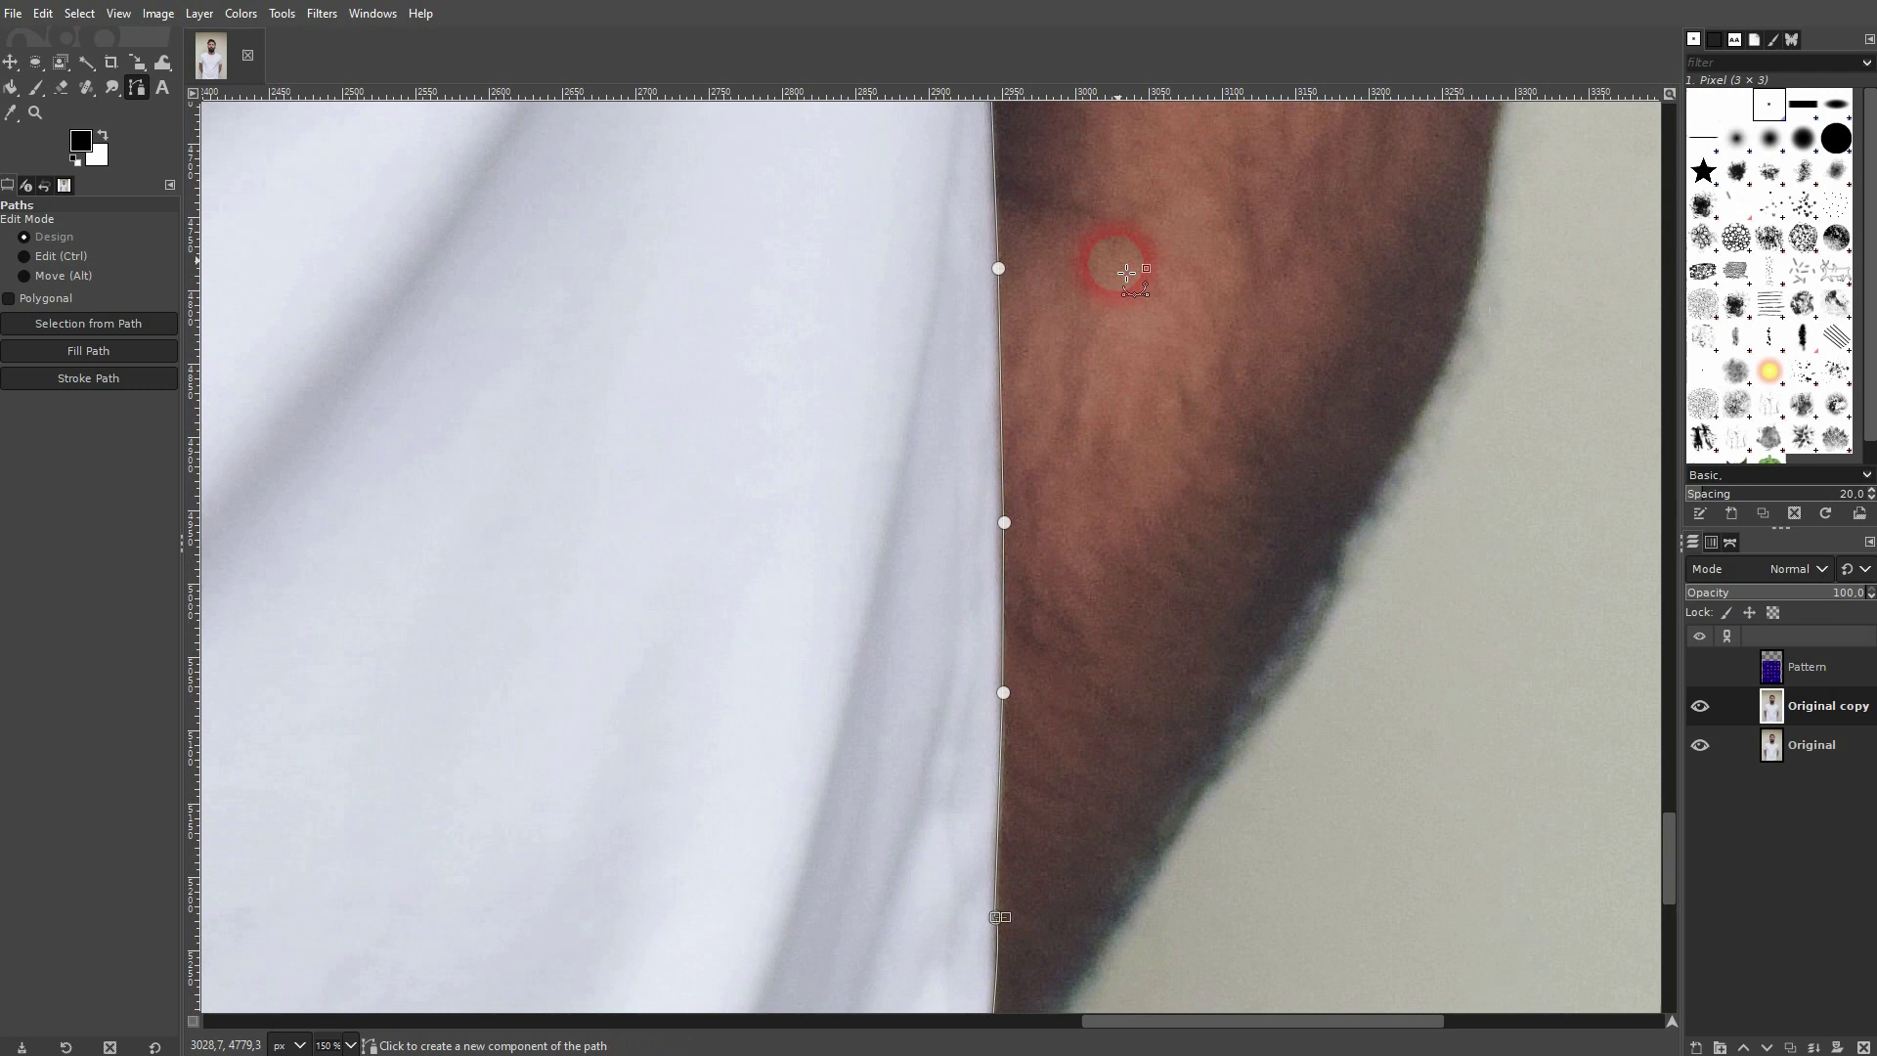
{"action": "scroll", "coordinate": [1112, 633], "scroll_direction": "up", "scroll_amount": 4}
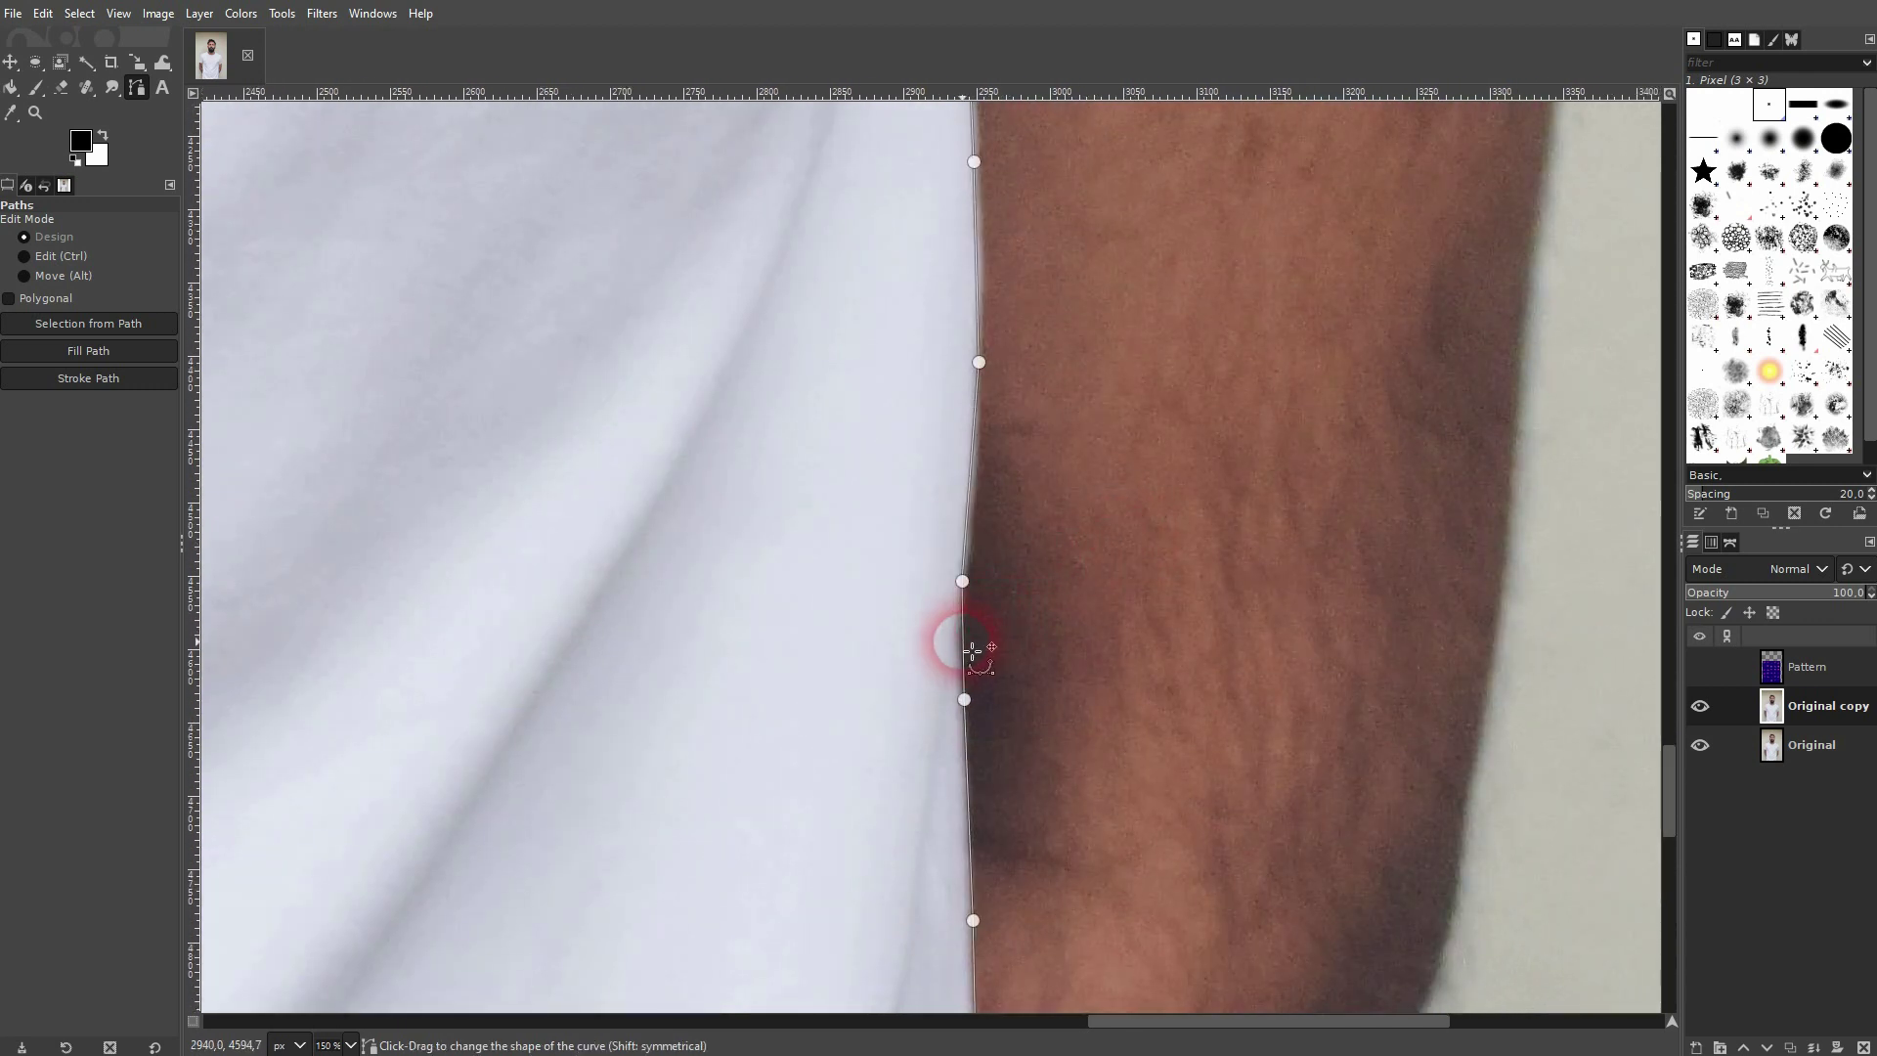
{"action": "scroll", "coordinate": [1063, 507], "scroll_direction": "up", "scroll_amount": 3}
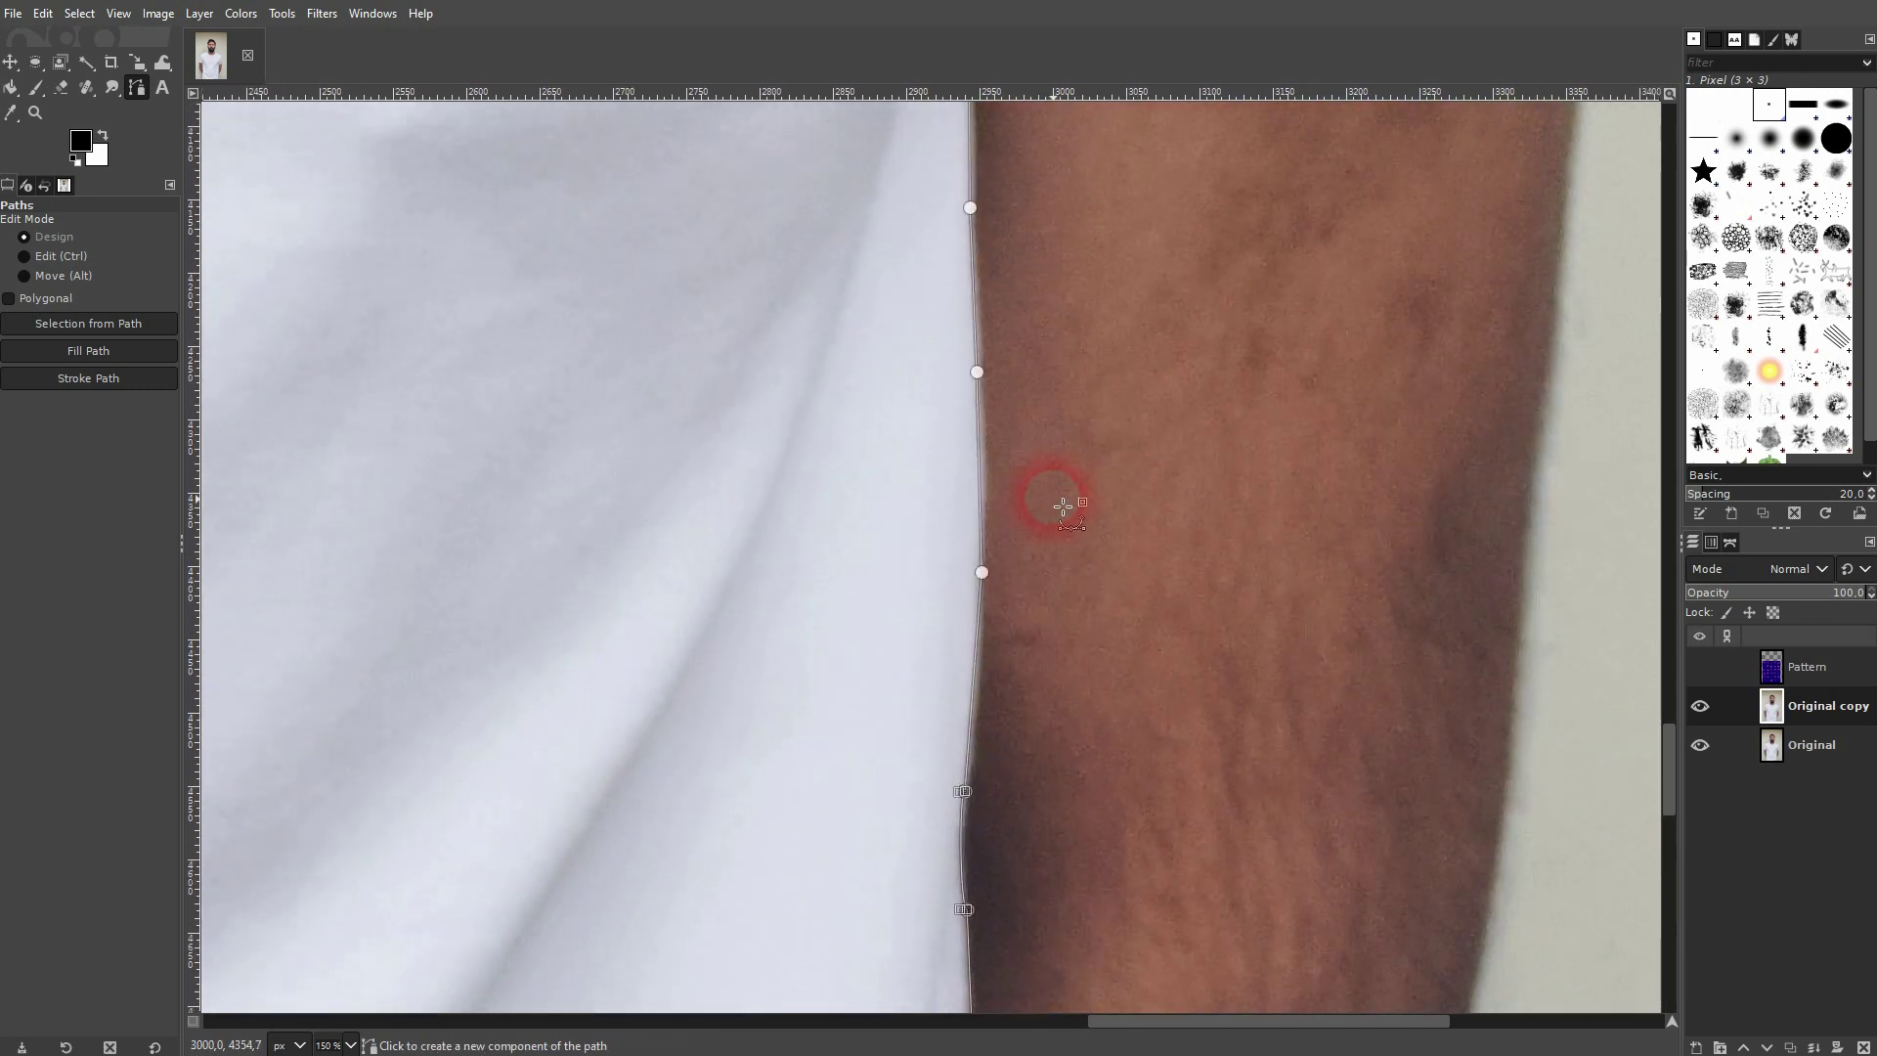
{"action": "mouse_move", "coordinate": [992, 674]}
{"action": "left_mouse_down"}
{"action": "mouse_move", "coordinate": [990, 637]}
{"action": "mouse_move", "coordinate": [999, 652]}
{"action": "left_mouse_up"}
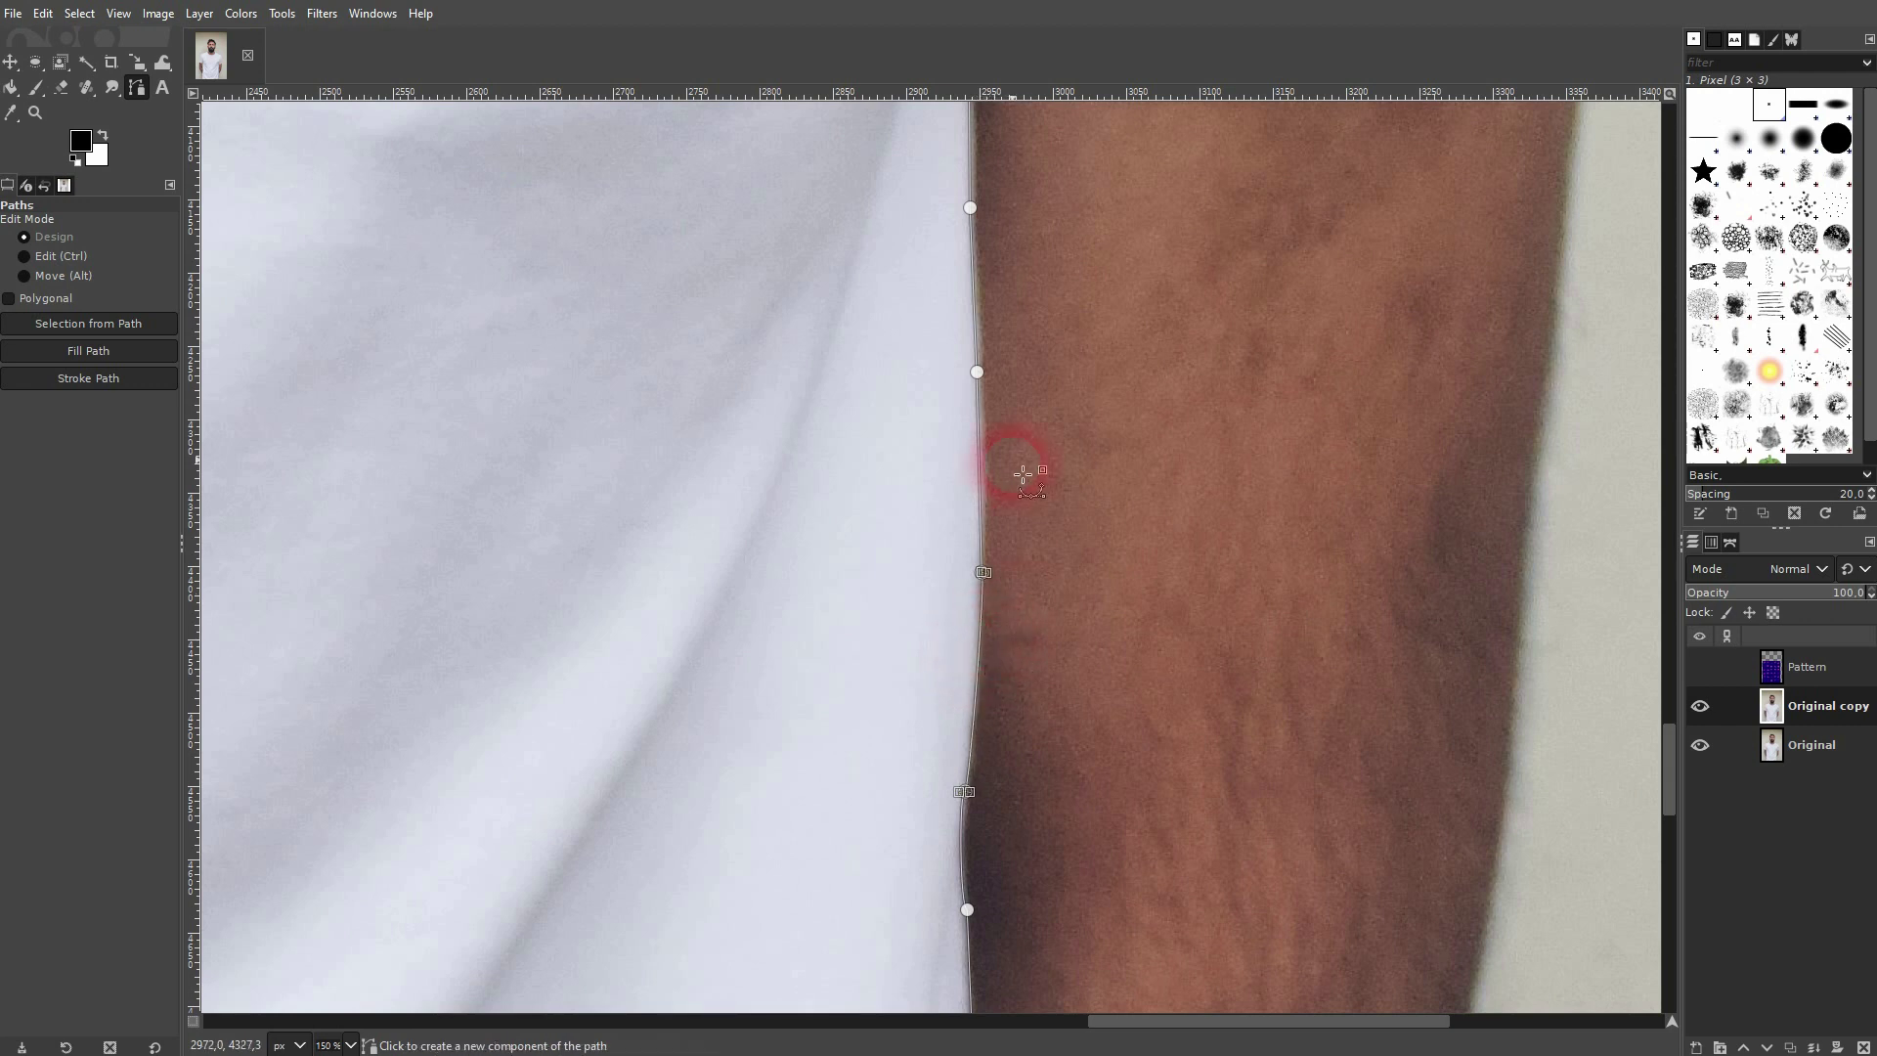
- Curve the path segments along the left sleeve's hem to match the rounded cuff
{"action": "scroll", "coordinate": [993, 464], "scroll_direction": "up", "scroll_amount": 5}
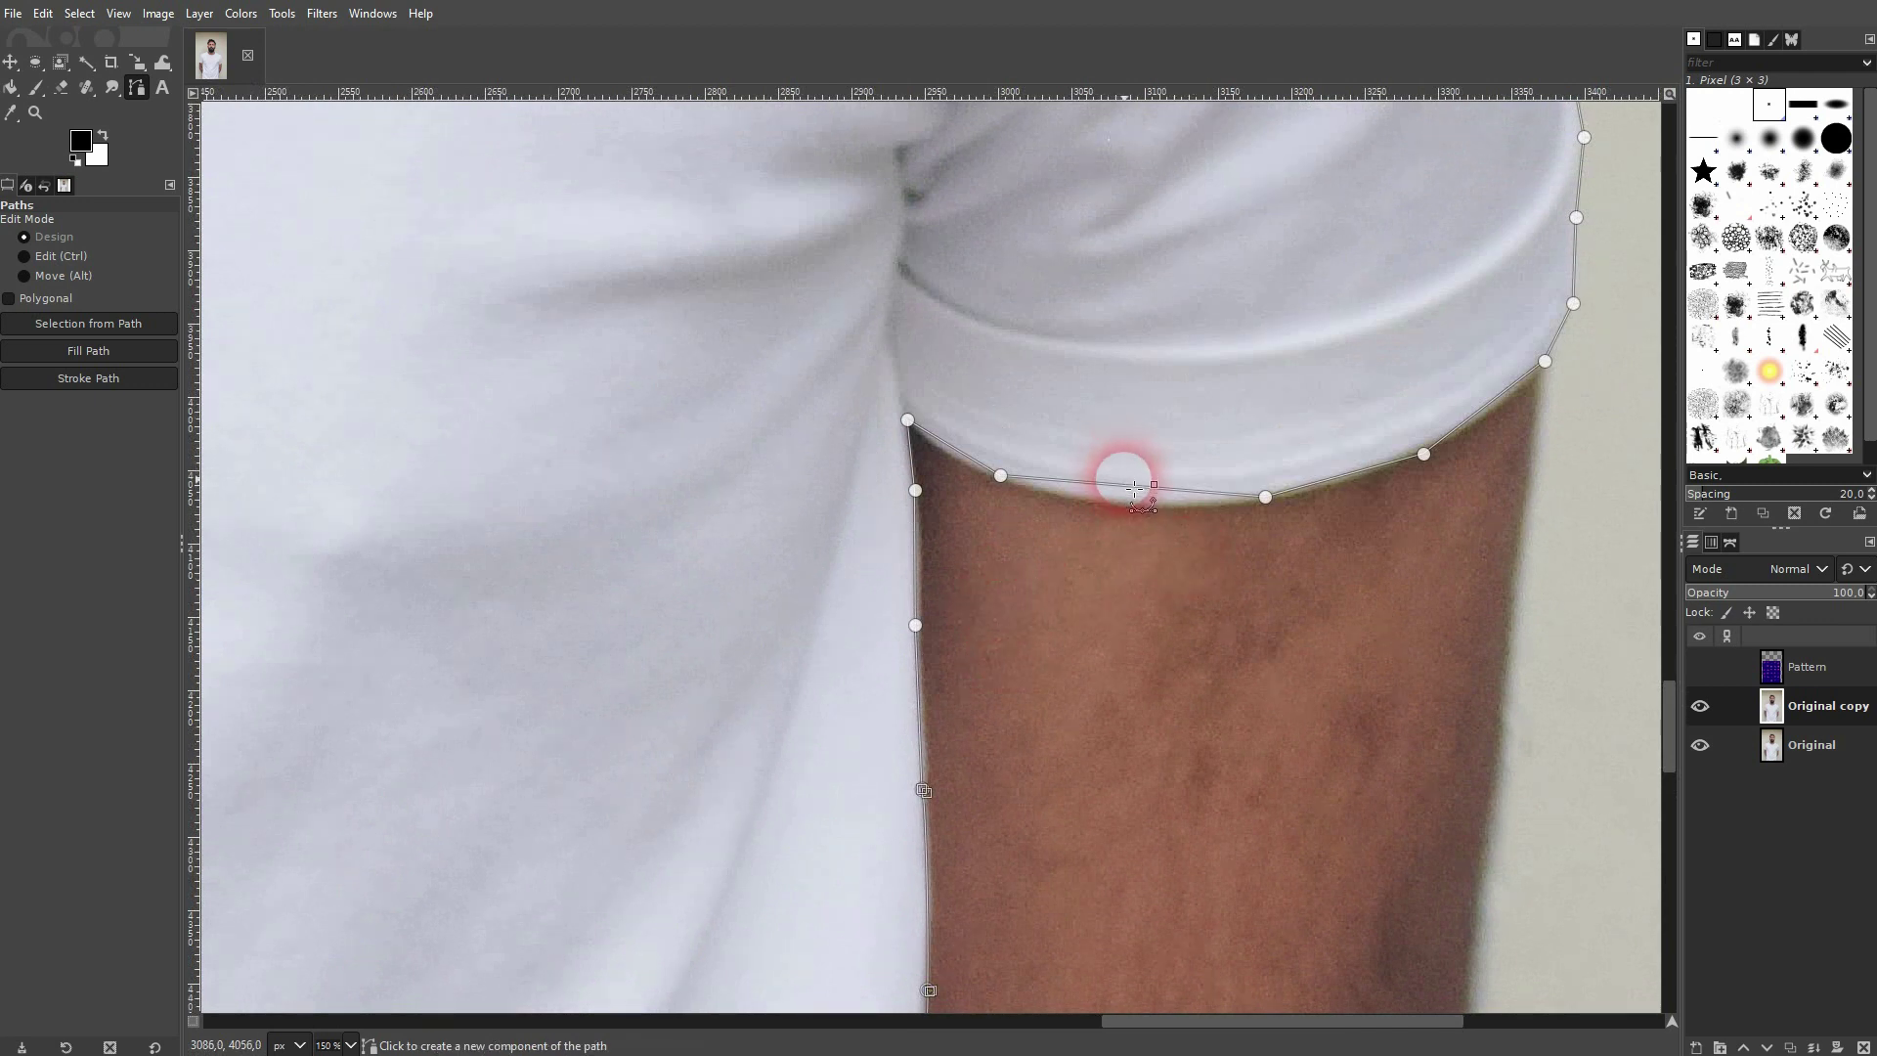
{"action": "left_click_drag", "start_coordinate": [1135, 489], "coordinate": [1267, 530]}
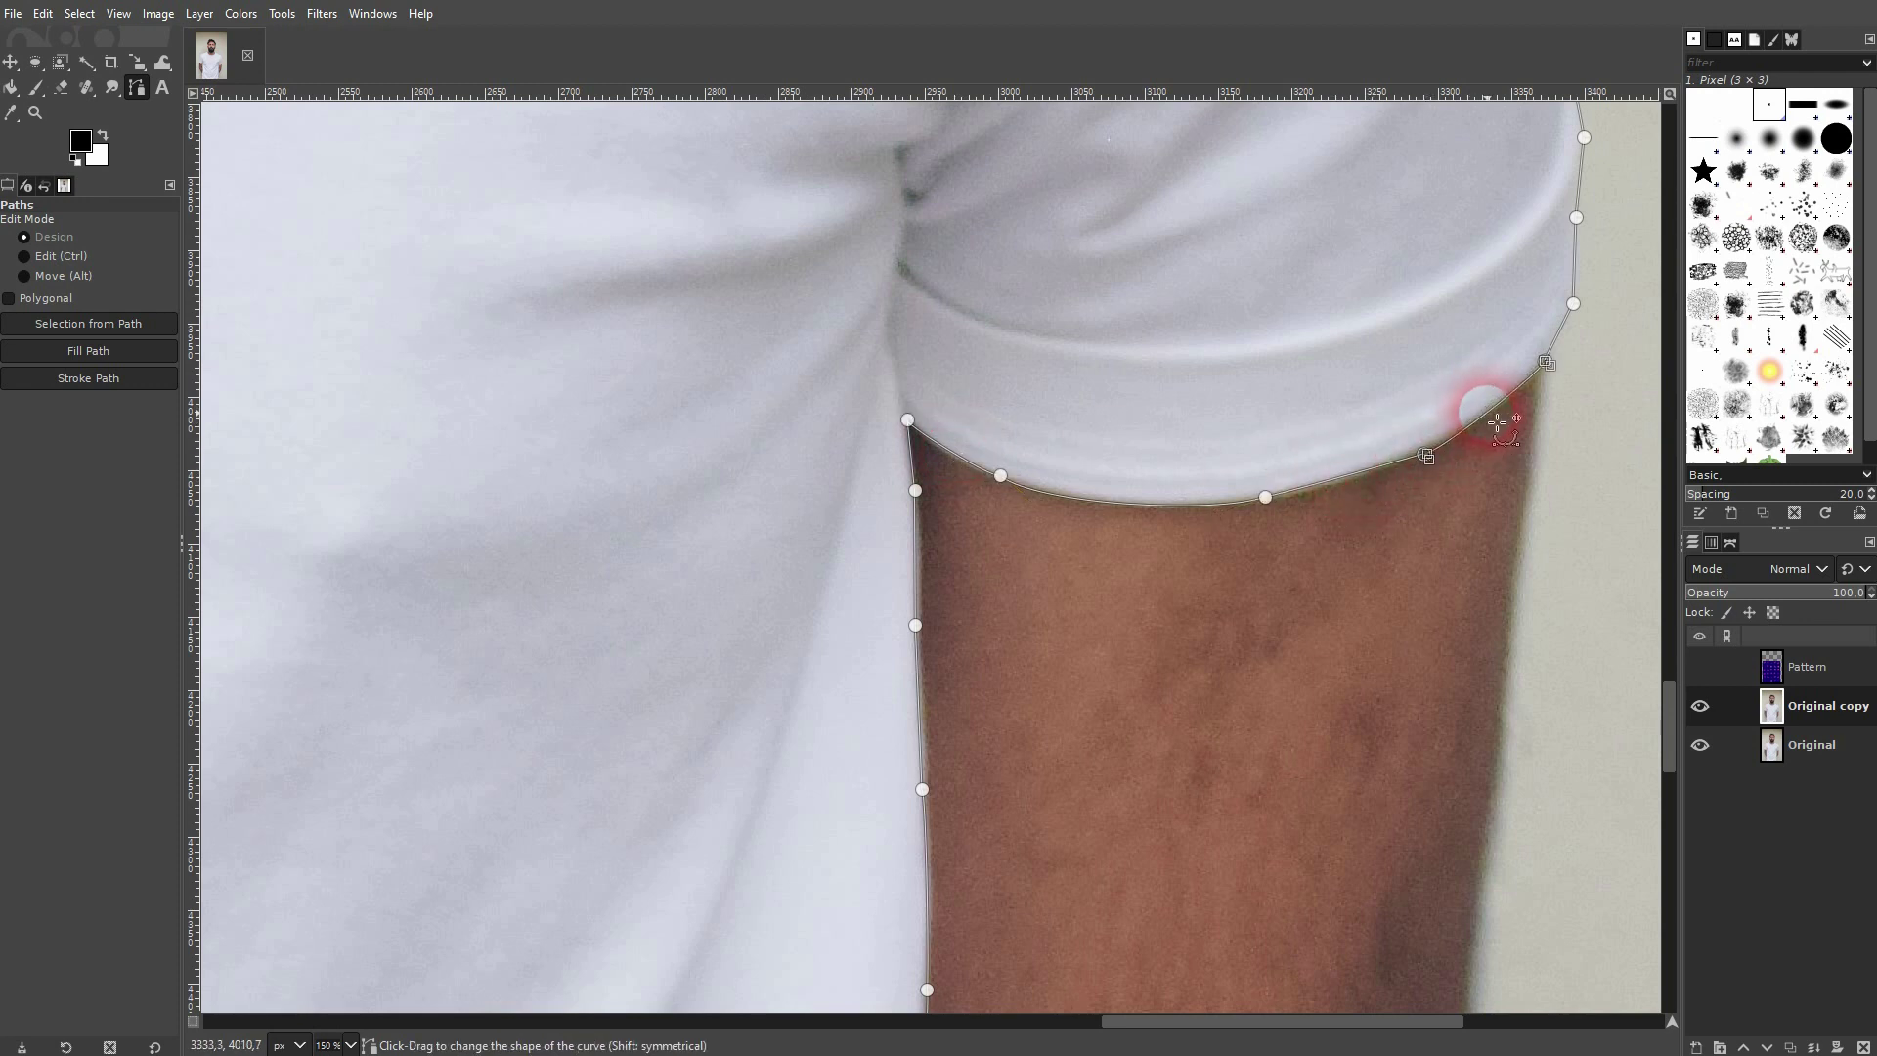
{"action": "left_click_drag", "start_coordinate": [1467, 314], "coordinate": [1129, 753]}
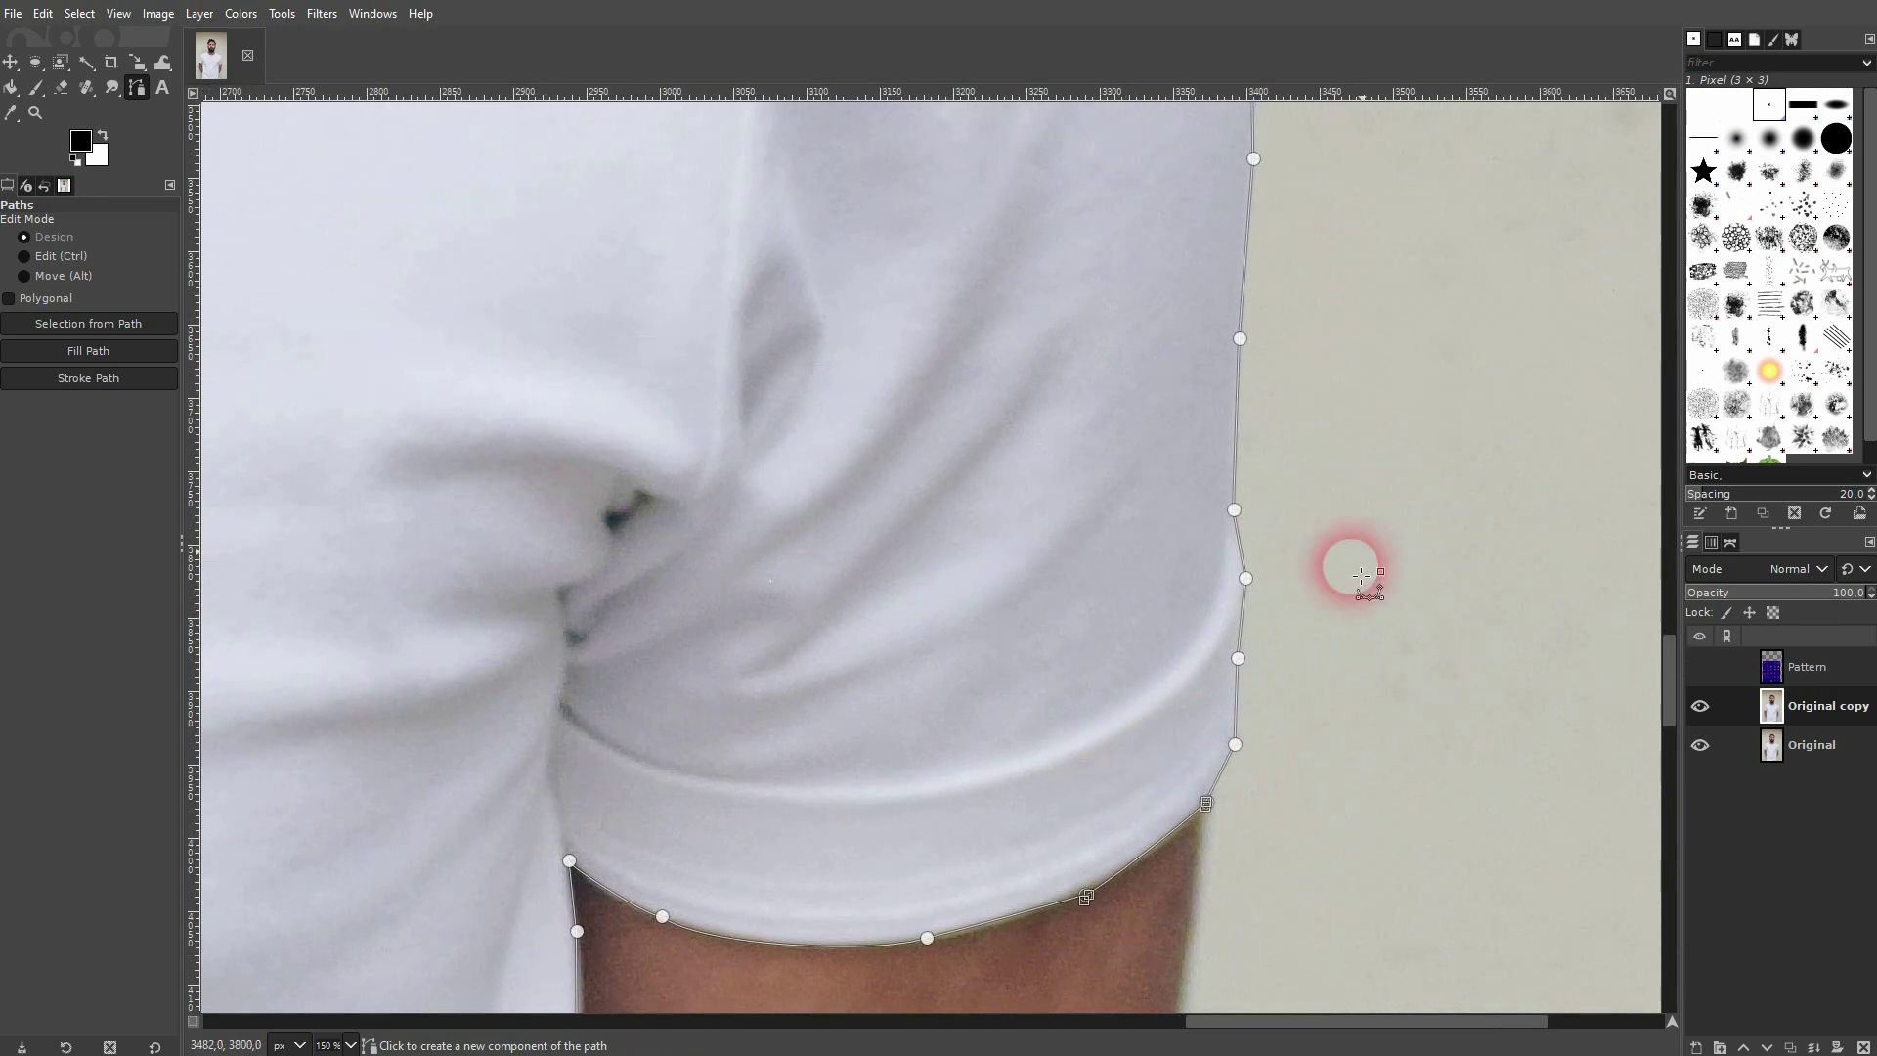
- Follow the left sleeve's outer edge upward and round the path at the tip of the left shoulder
{"action": "left_click_drag", "start_coordinate": [1402, 278], "coordinate": [1388, 605]}
{"action": "scroll", "coordinate": [1400, 616], "scroll_direction": "up", "scroll_amount": 10}
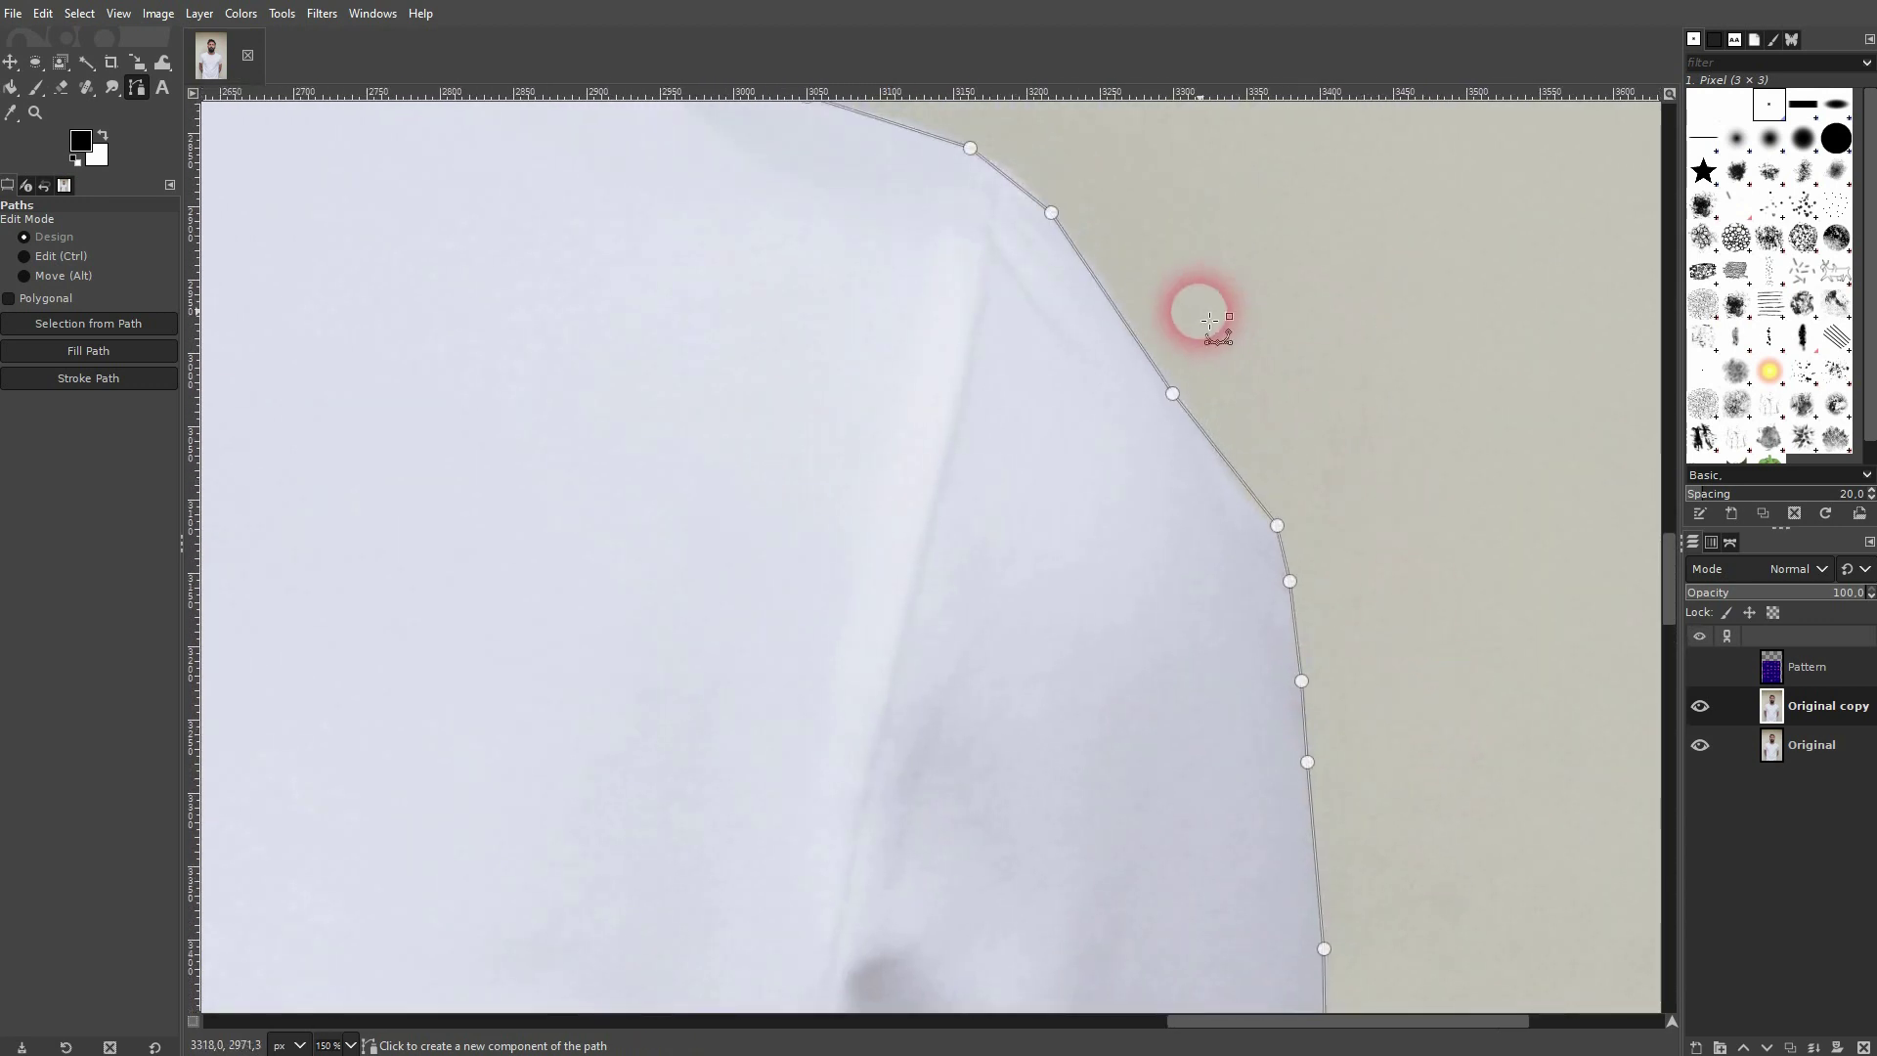
{"action": "scroll", "coordinate": [1349, 440], "scroll_direction": "left", "scroll_amount": 5}
{"action": "left_click_drag", "start_coordinate": [1505, 571], "coordinate": [1526, 594]}
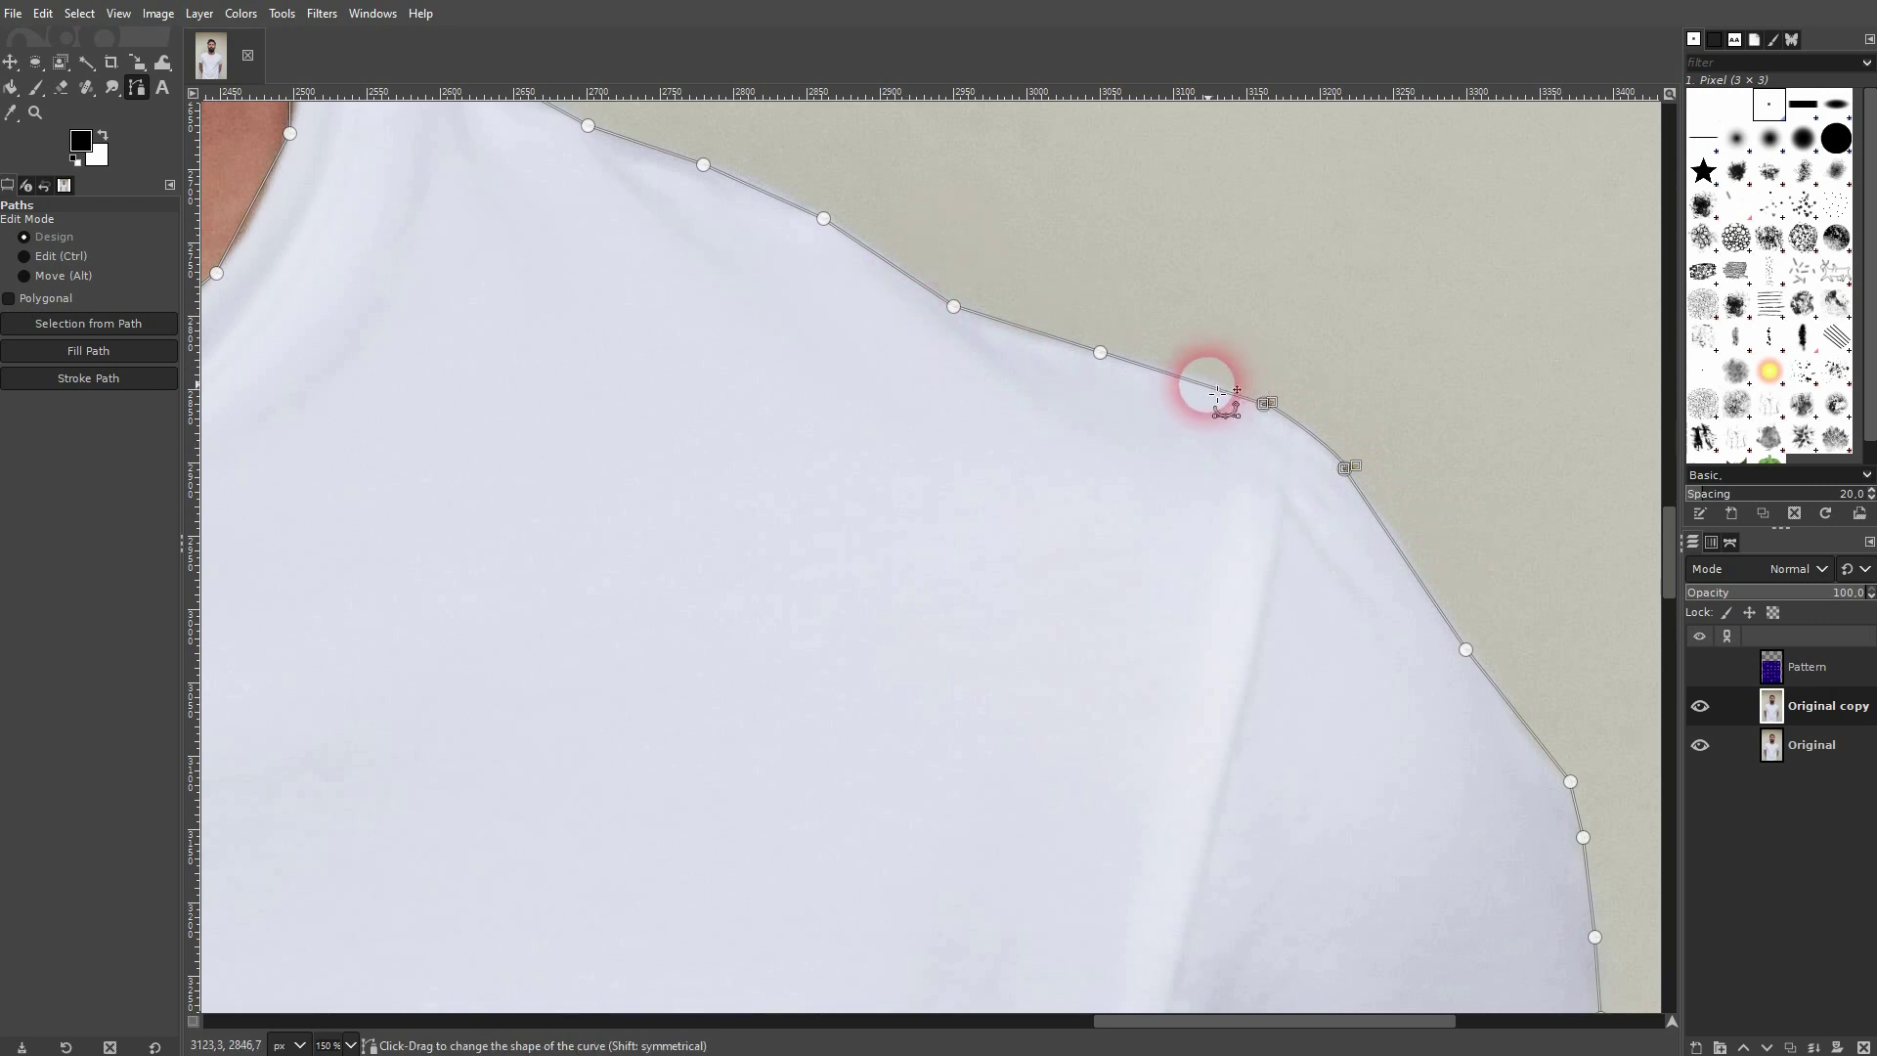
- Bend the path at the upper left shoulder near the collar and around the shaded inner collar
{"action": "scroll", "coordinate": [1218, 391], "scroll_direction": "up", "scroll_amount": 8}
{"action": "scroll", "coordinate": [1218, 391], "scroll_direction": "left", "scroll_amount": 8}
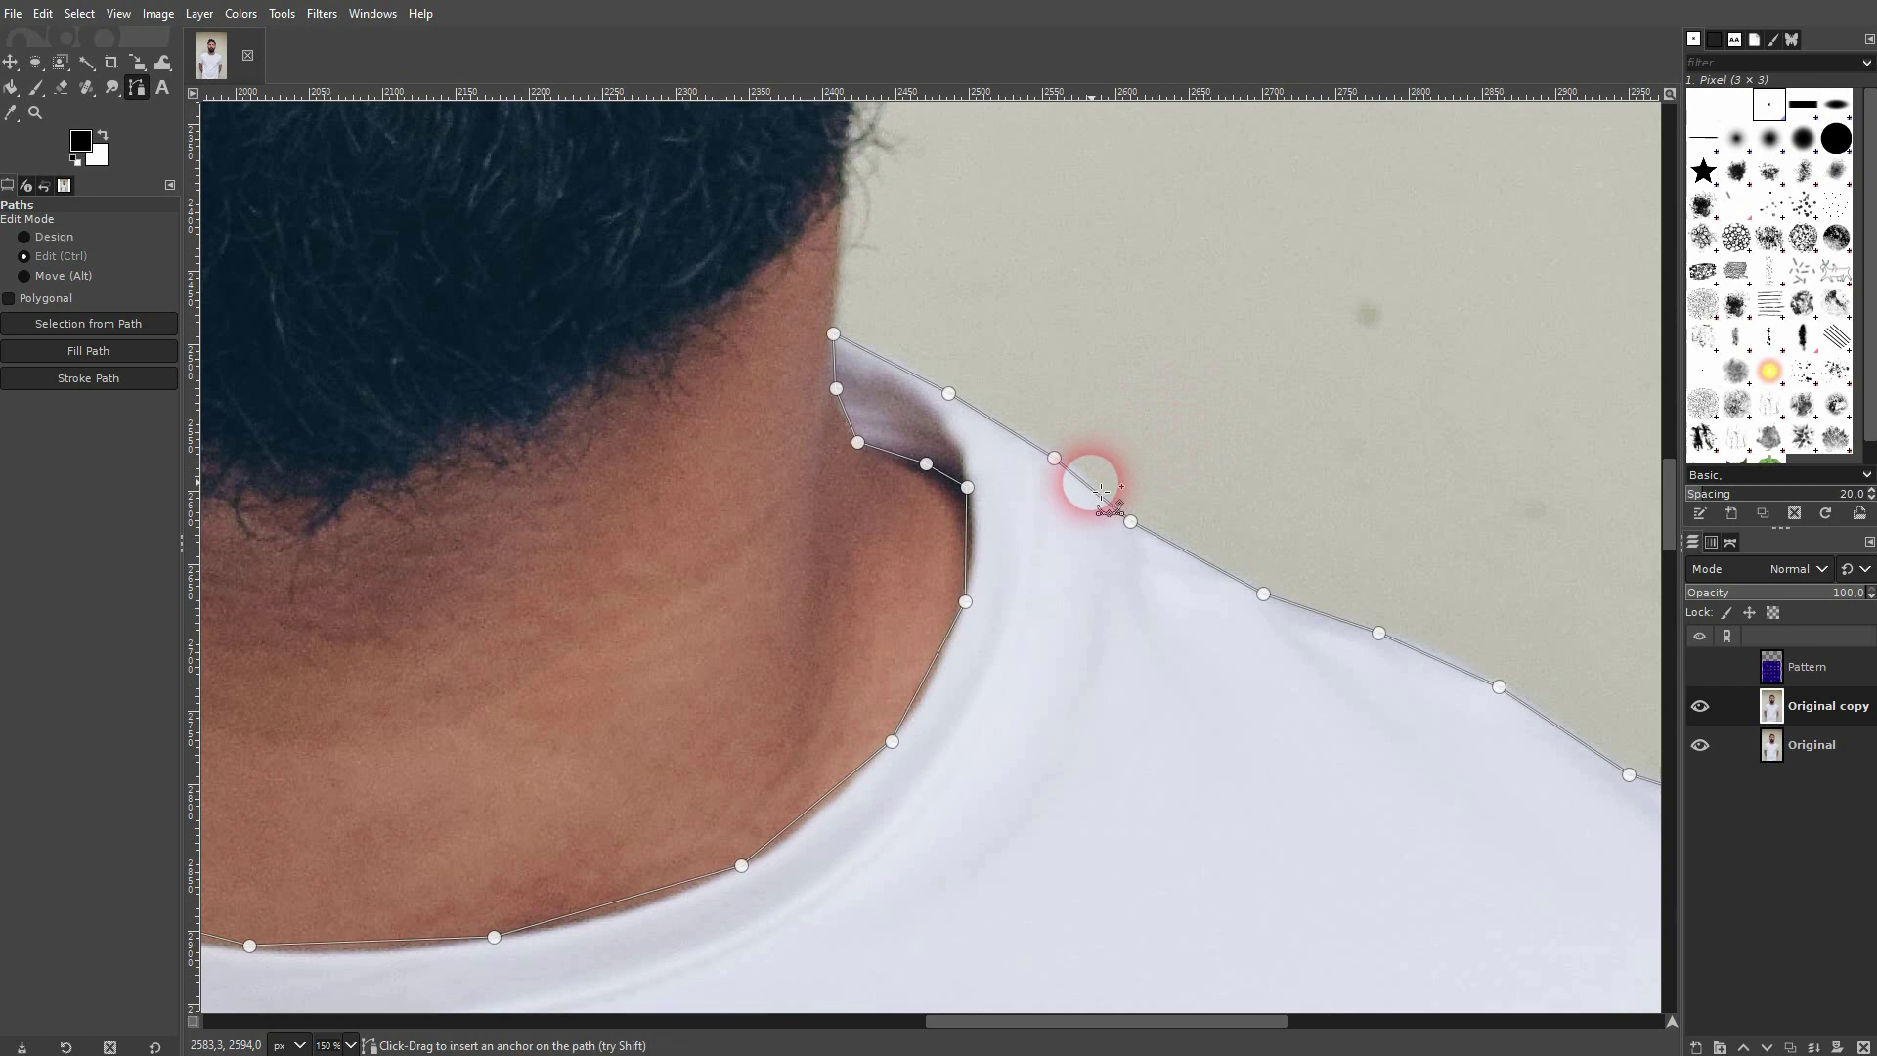
{"action": "scroll", "coordinate": [1089, 482], "scroll_direction": "up", "scroll_amount": 1, "text": "ctrl"}
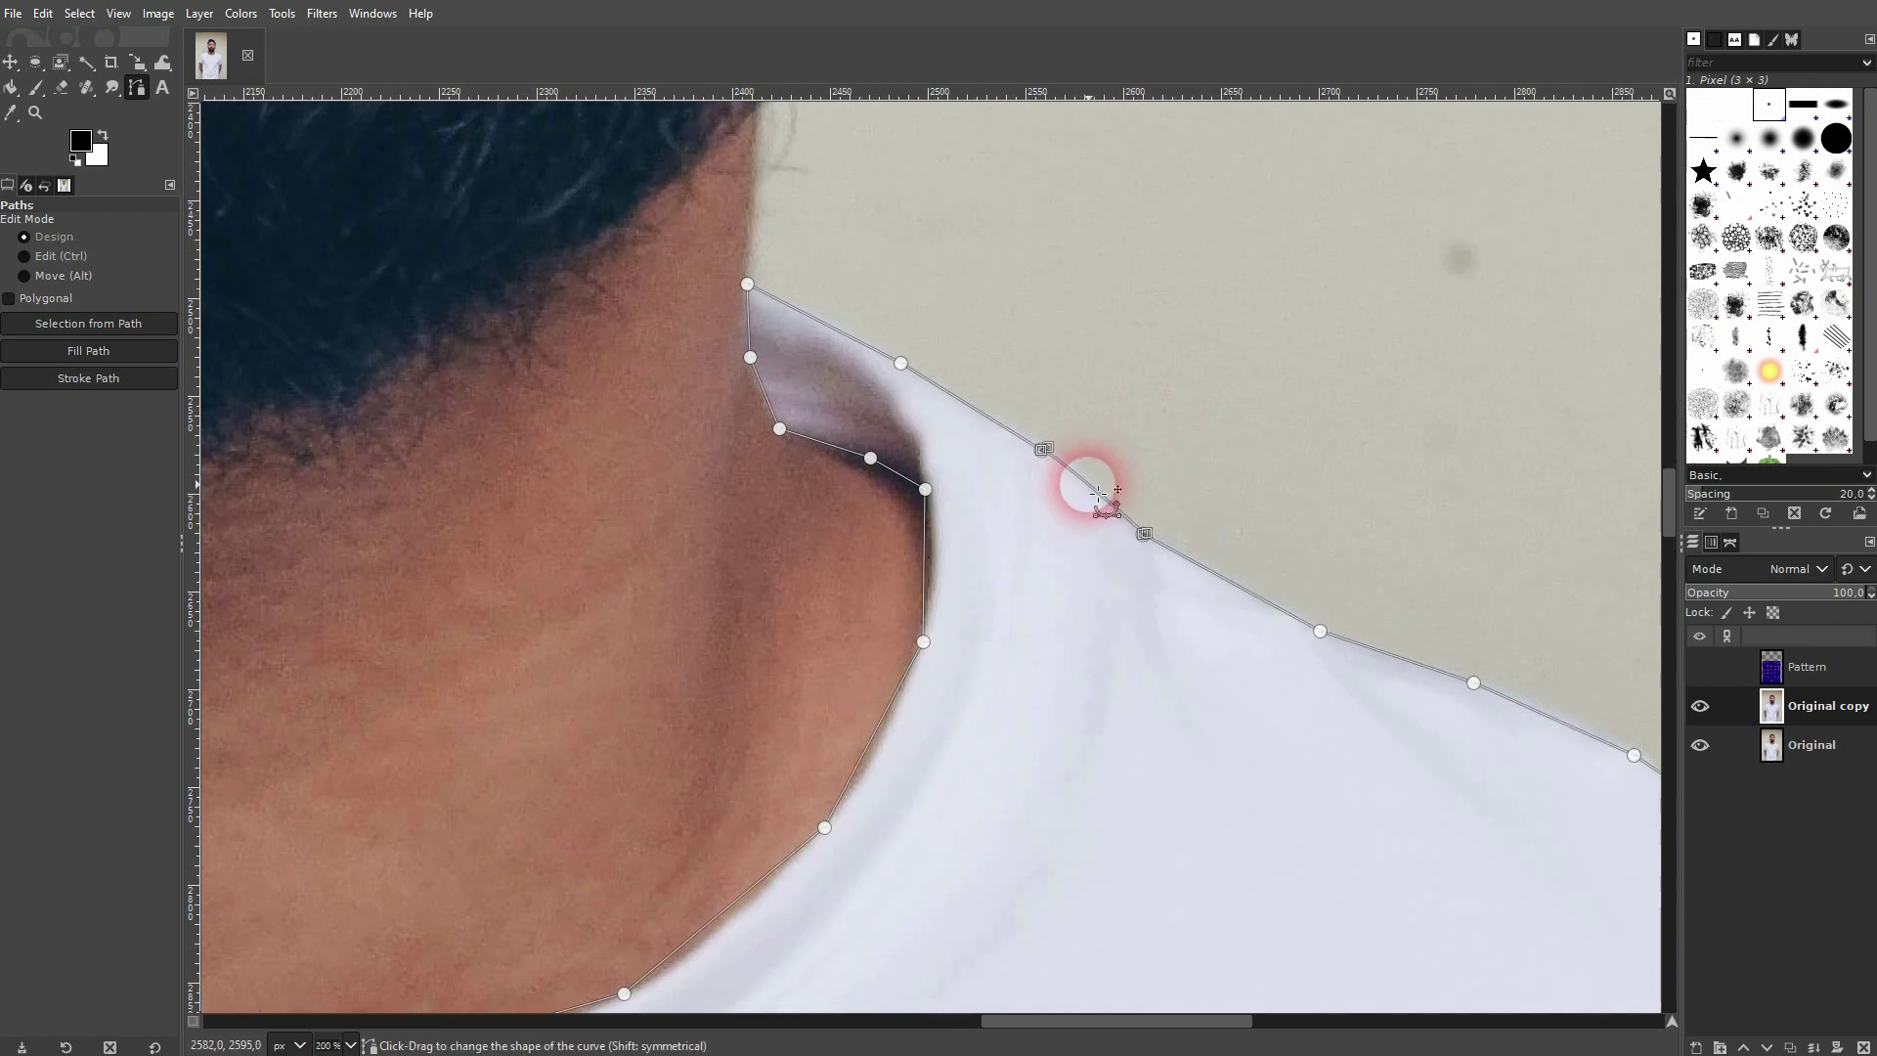
{"action": "left_click", "coordinate": [924, 524]}
{"action": "left_click", "coordinate": [904, 482]}
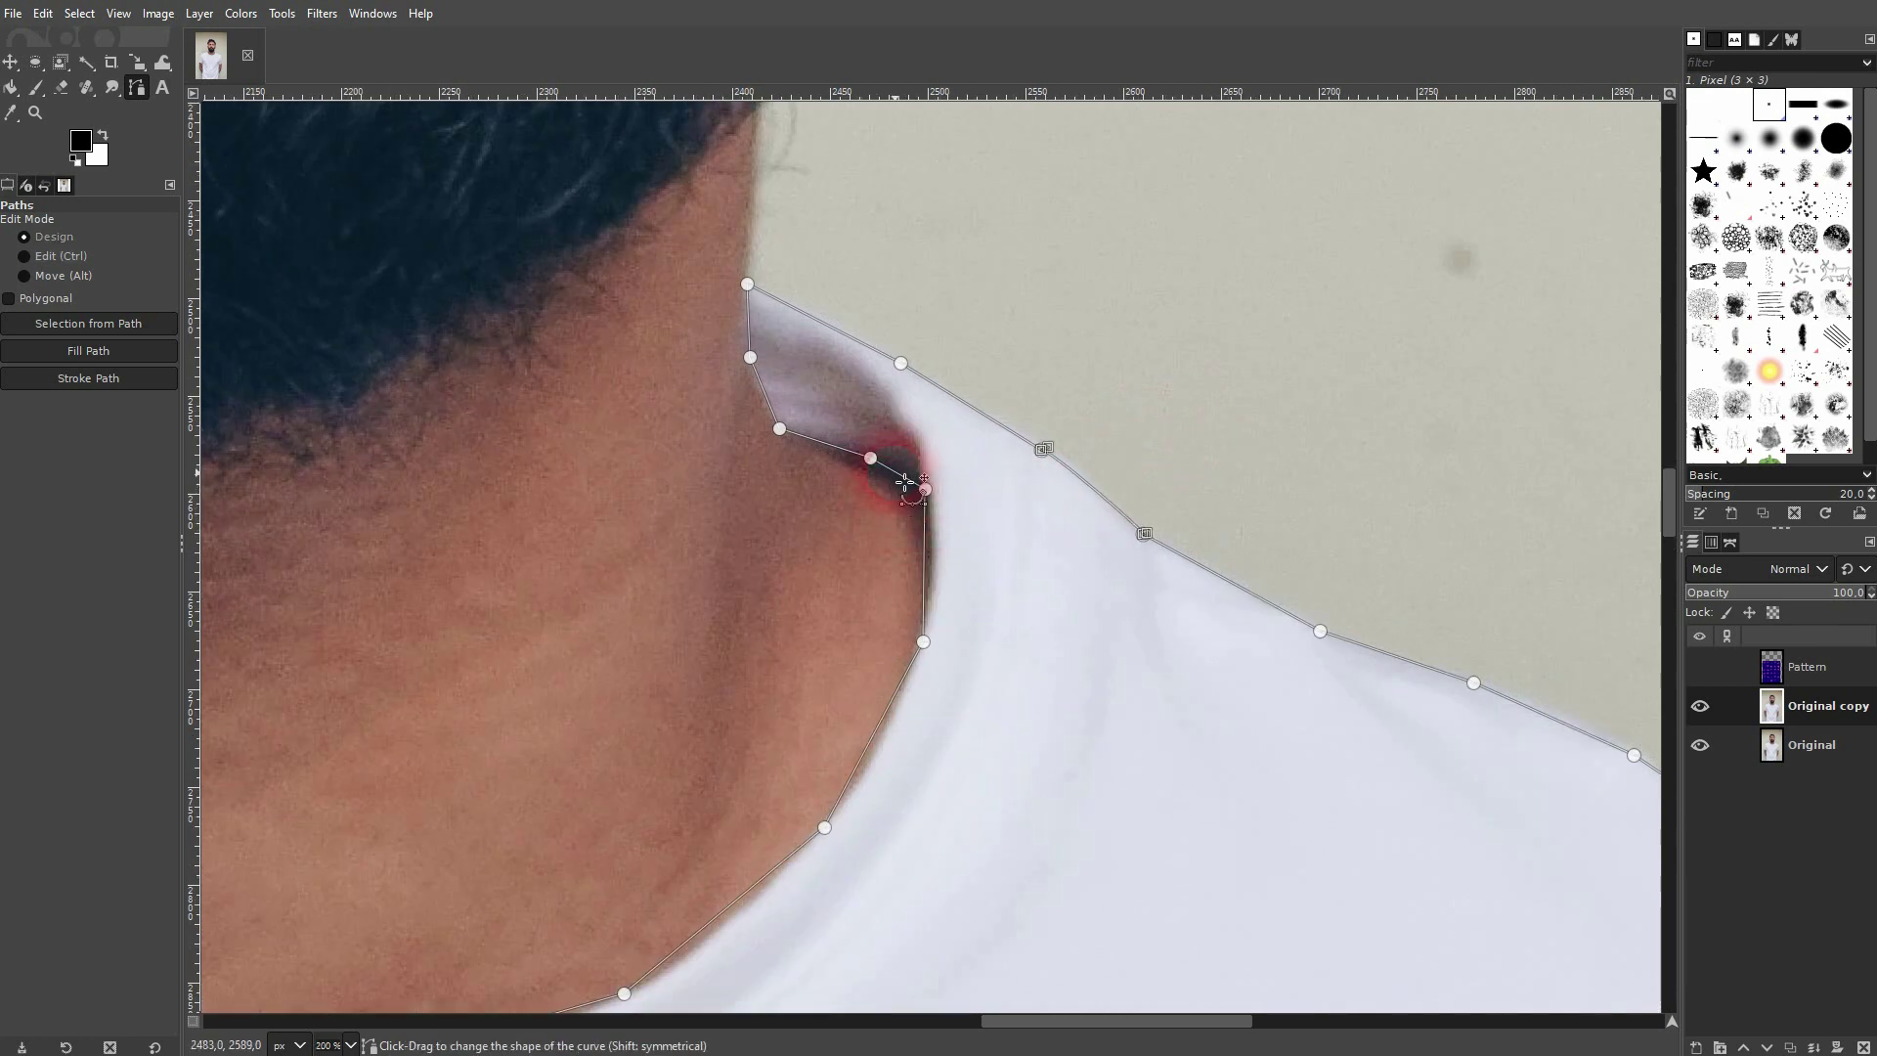
{"action": "left_click", "coordinate": [780, 428]}
{"action": "left_click", "coordinate": [773, 401]}
{"action": "left_click", "coordinate": [759, 318]}
- Curve the path down the left side of the neckline, undoing a misplaced bend toward the chest
{"action": "left_click", "coordinate": [927, 640]}
{"action": "left_click", "coordinate": [935, 561]}
{"action": "left_click", "coordinate": [889, 813]}
{"action": "left_click", "coordinate": [892, 719]}
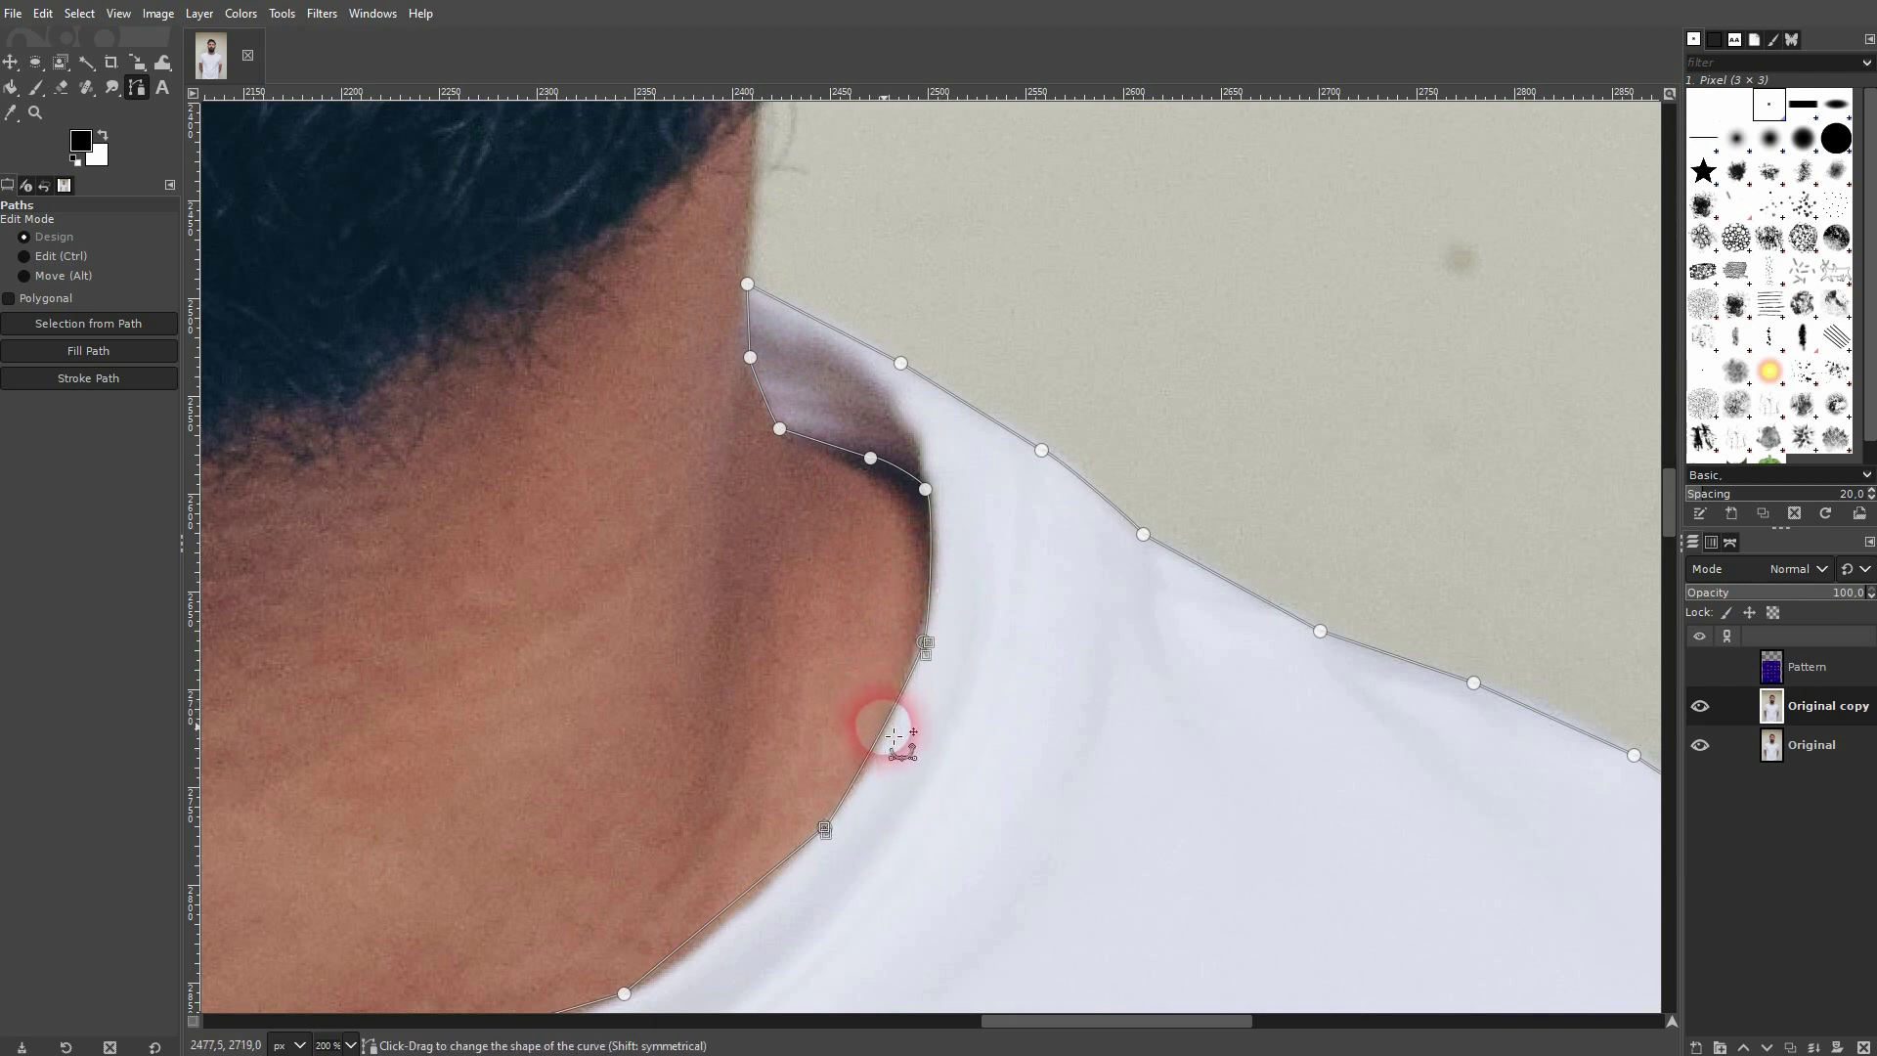
{"action": "left_click_drag", "start_coordinate": [776, 919], "coordinate": [1165, 477]}
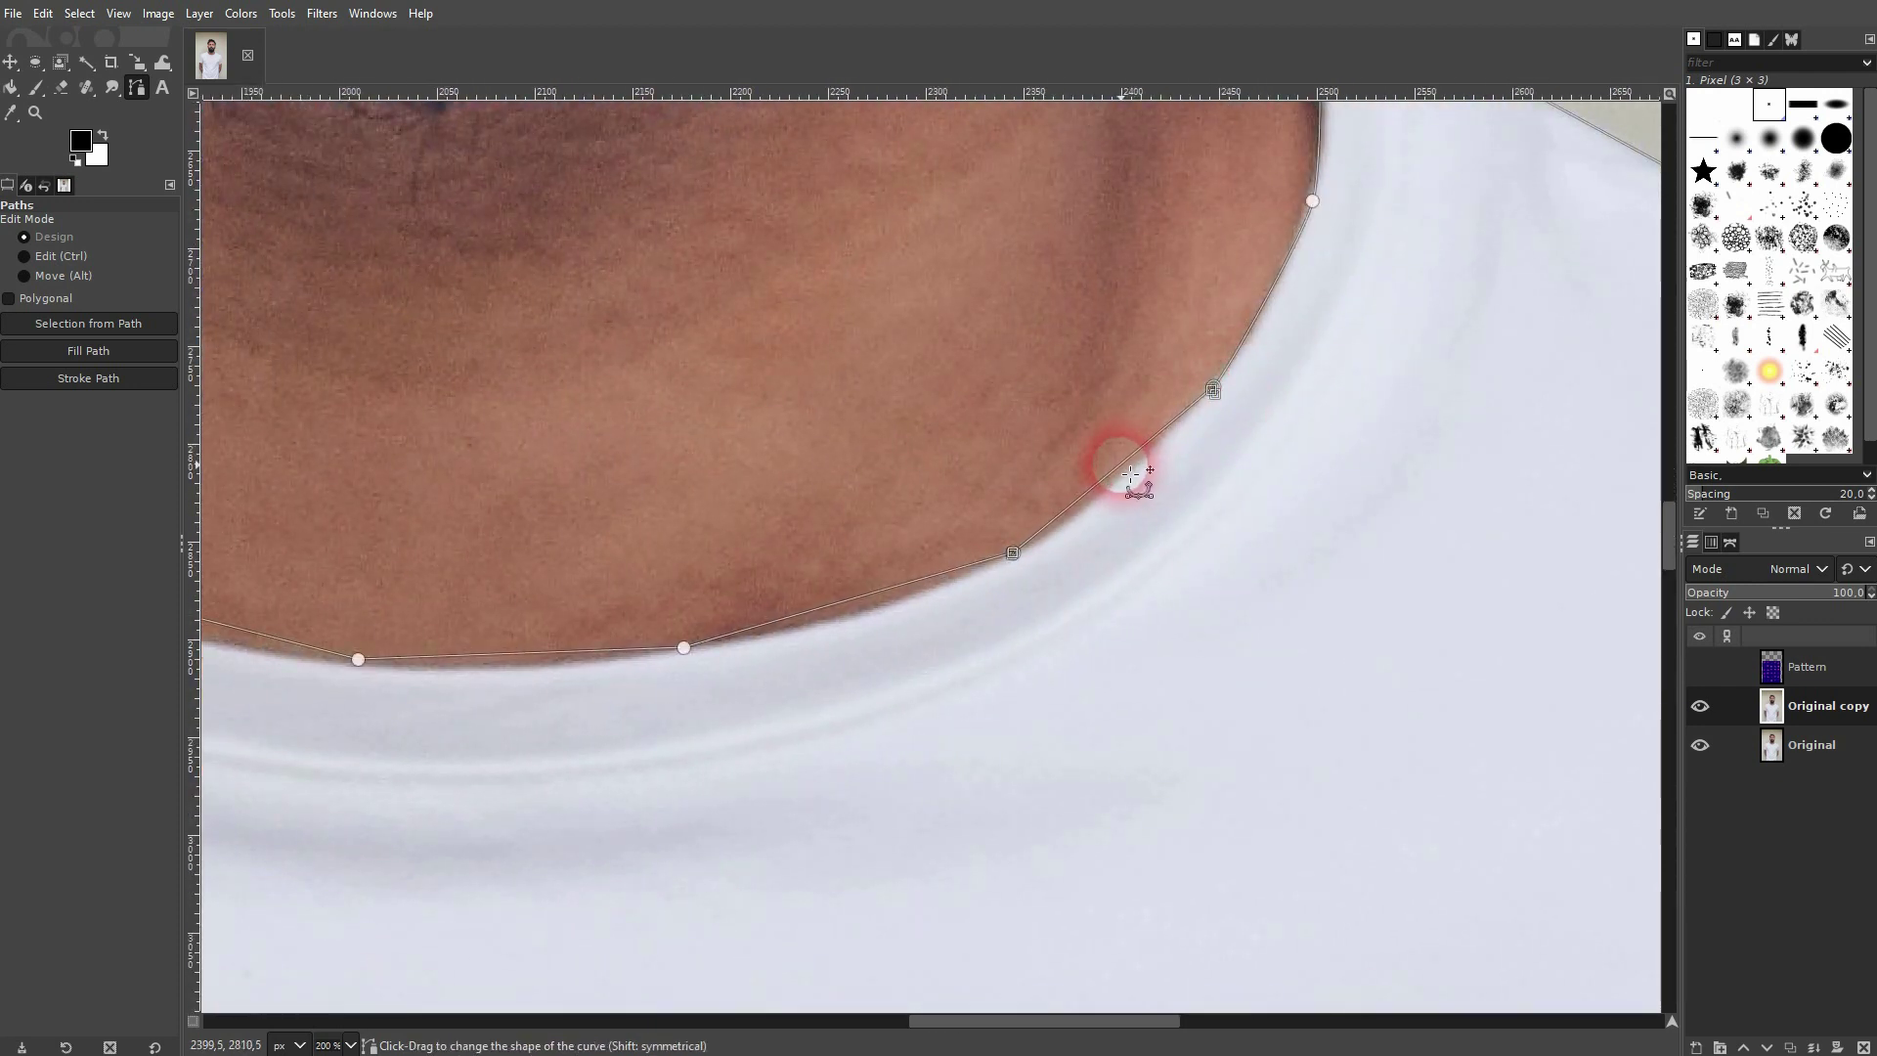
{"action": "left_click_drag", "start_coordinate": [870, 600], "coordinate": [871, 612]}
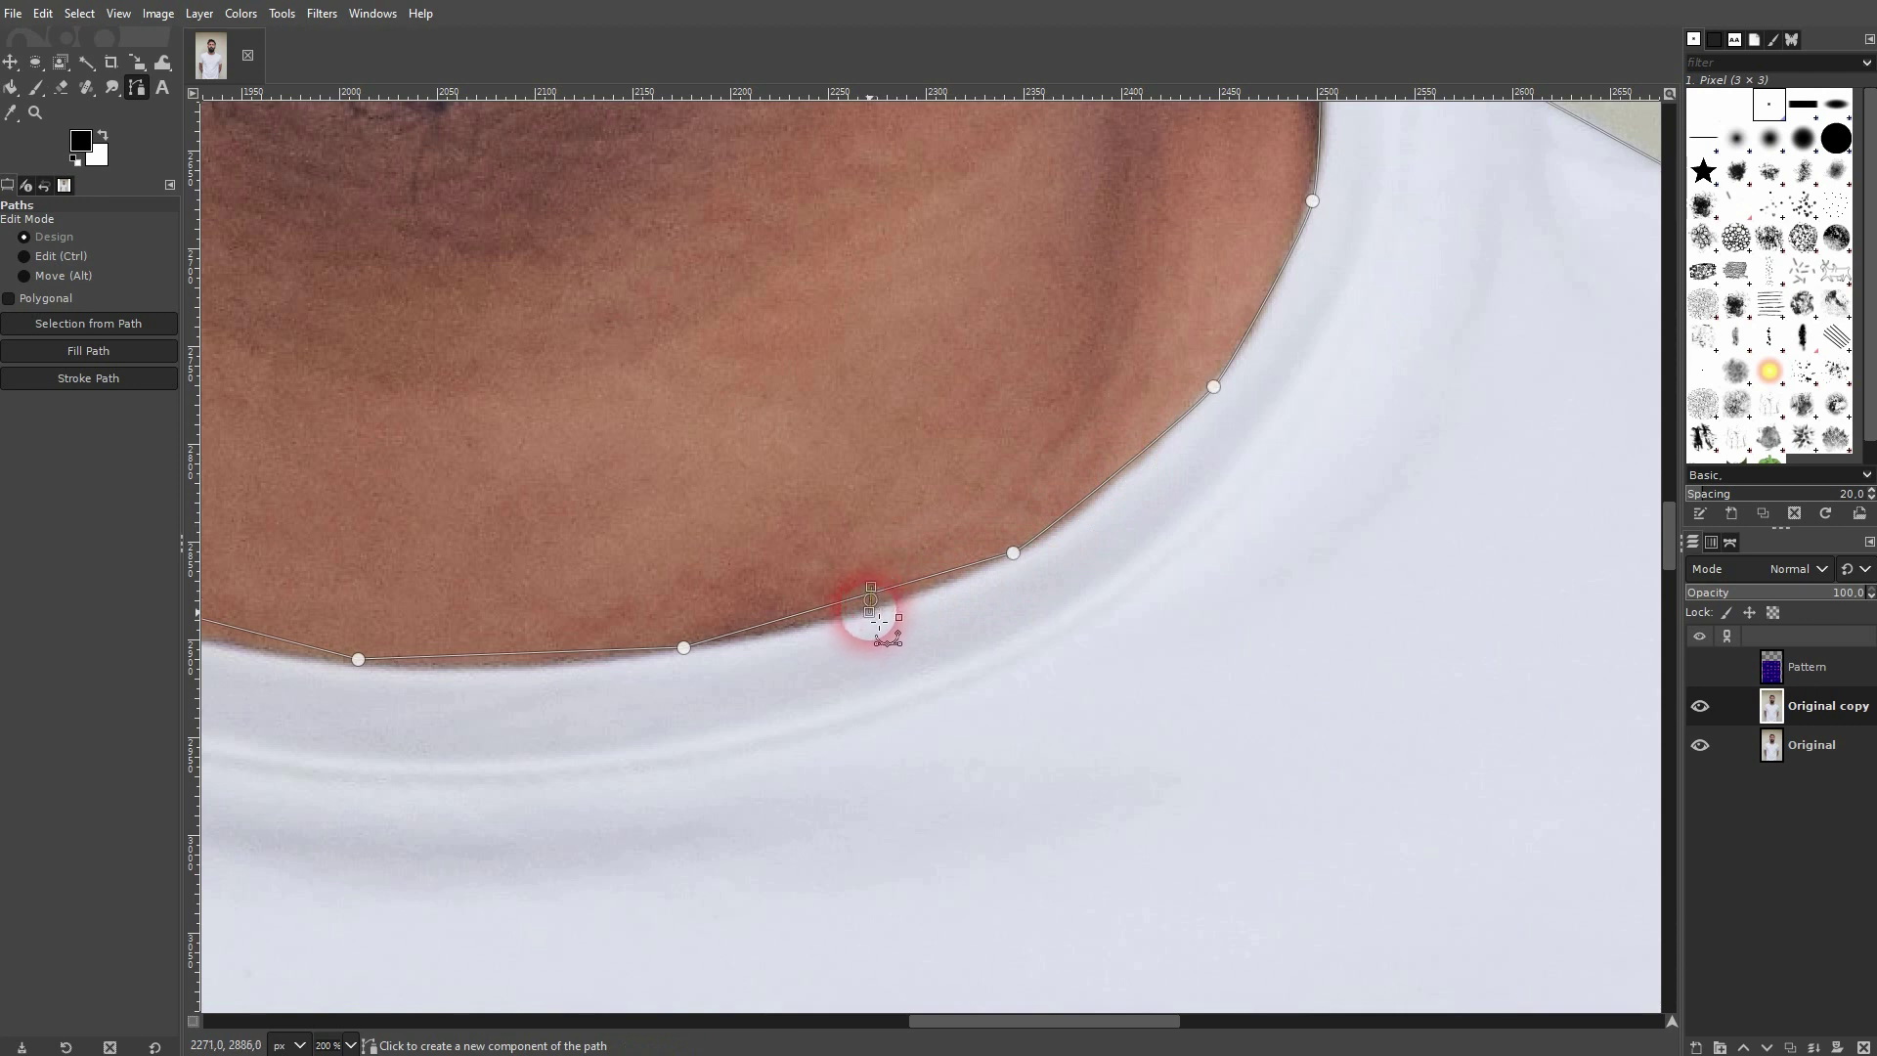
{"action": "key", "text": "ctrl+z"}
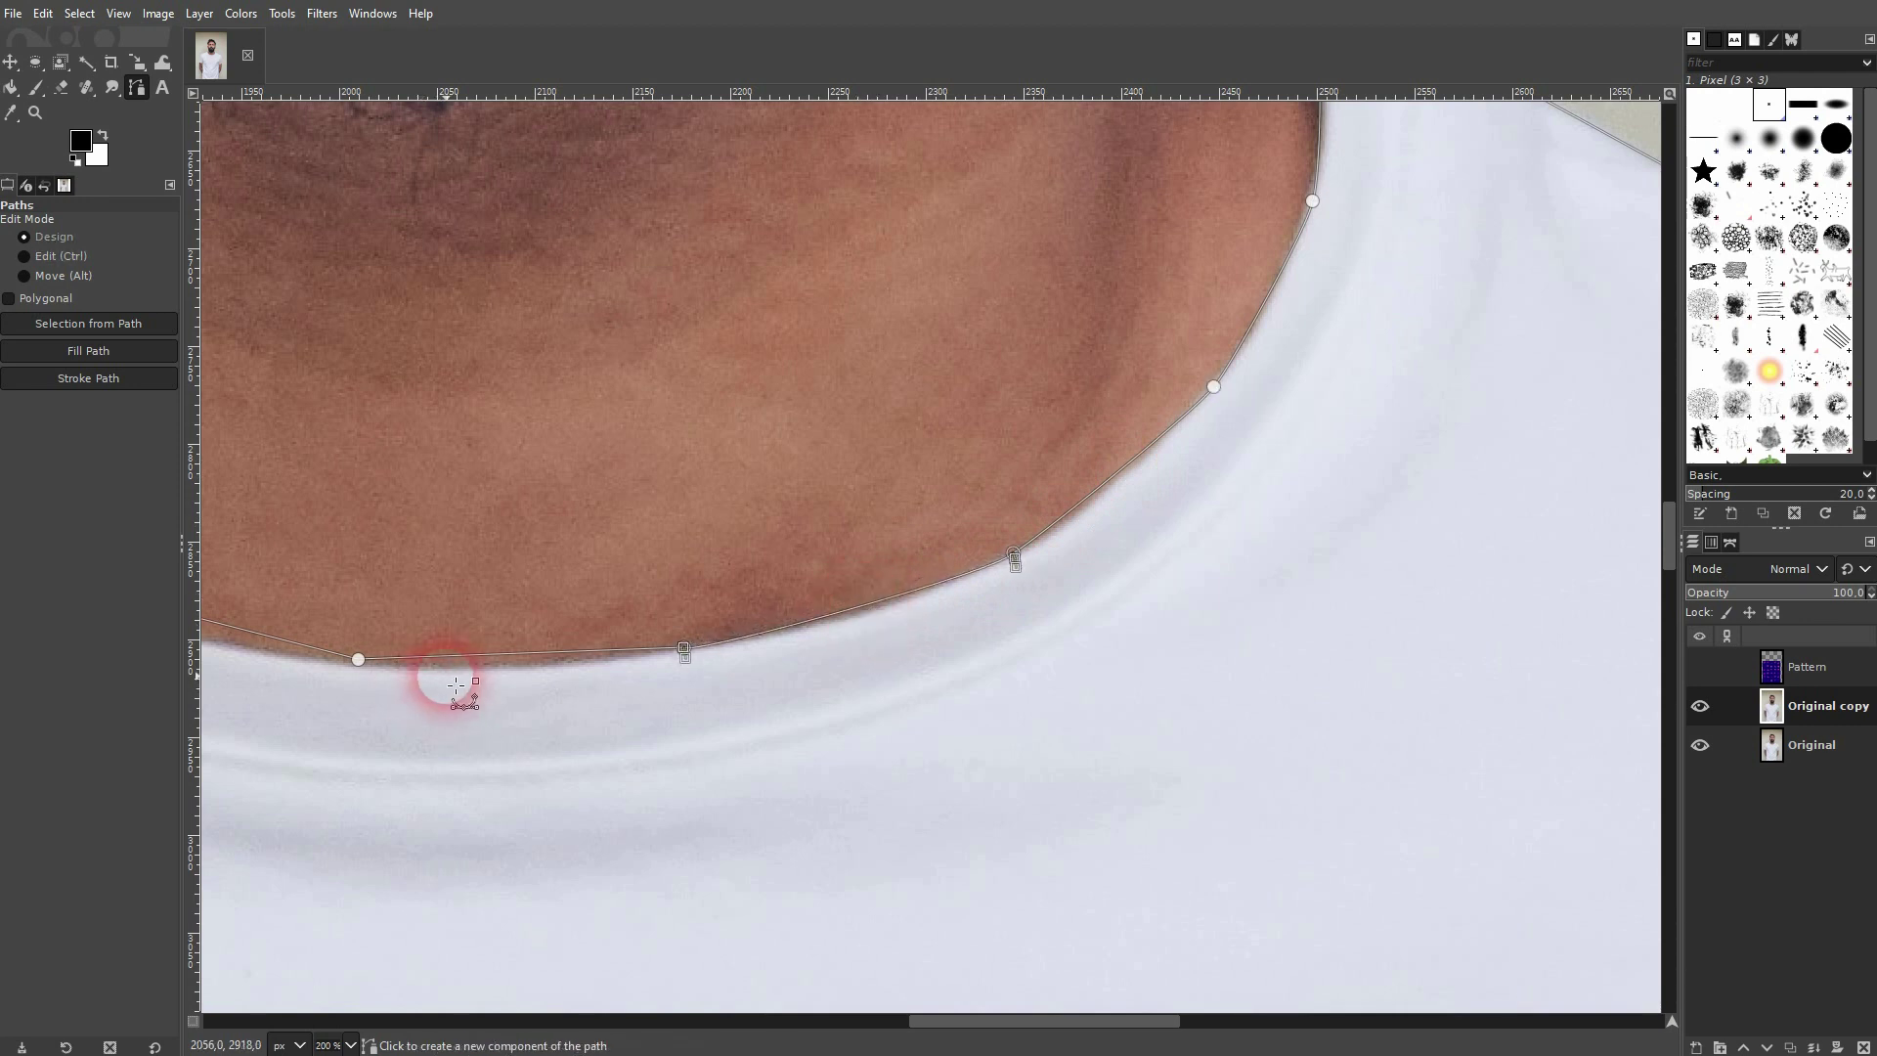
- Bow the path segments along the lowest part of the neckline so they match the collar edge
{"action": "left_click_drag", "start_coordinate": [495, 656], "coordinate": [495, 671]}
{"action": "left_click_drag", "start_coordinate": [351, 689], "coordinate": [1020, 734]}
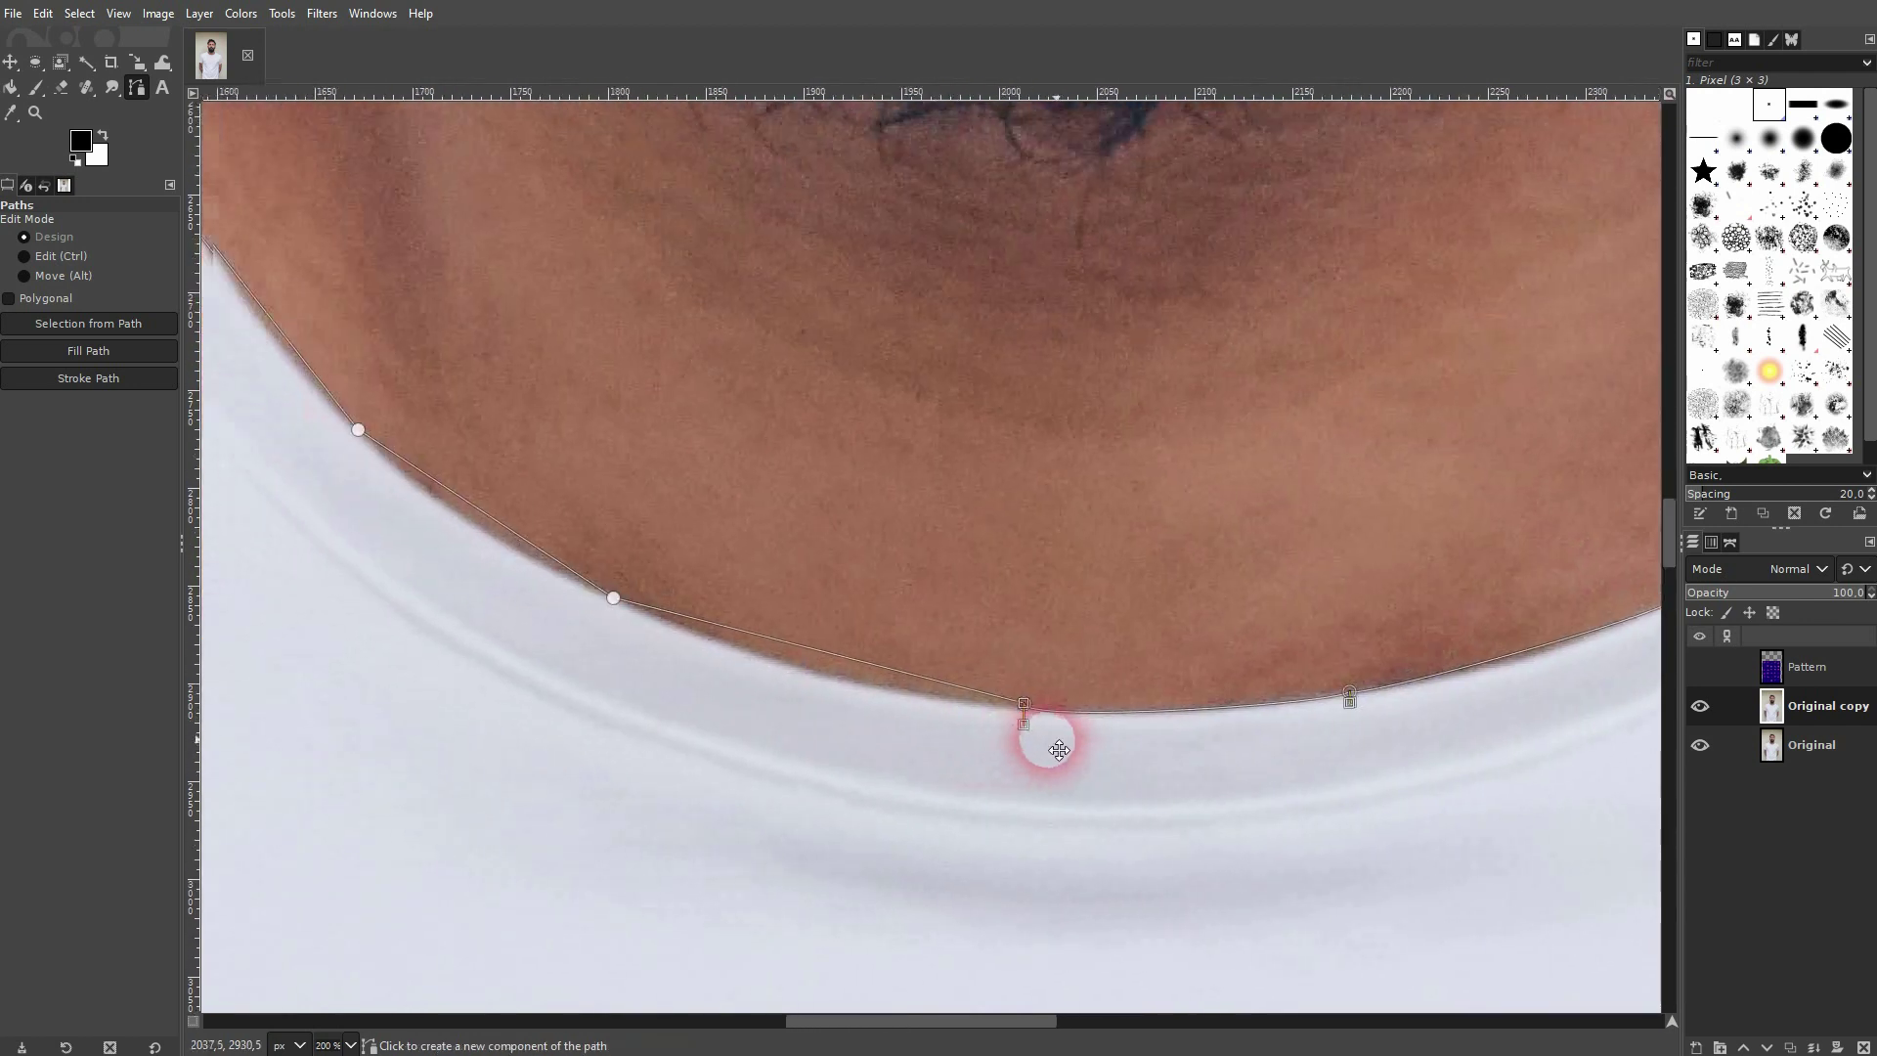
{"action": "left_click_drag", "start_coordinate": [841, 661], "coordinate": [833, 678]}
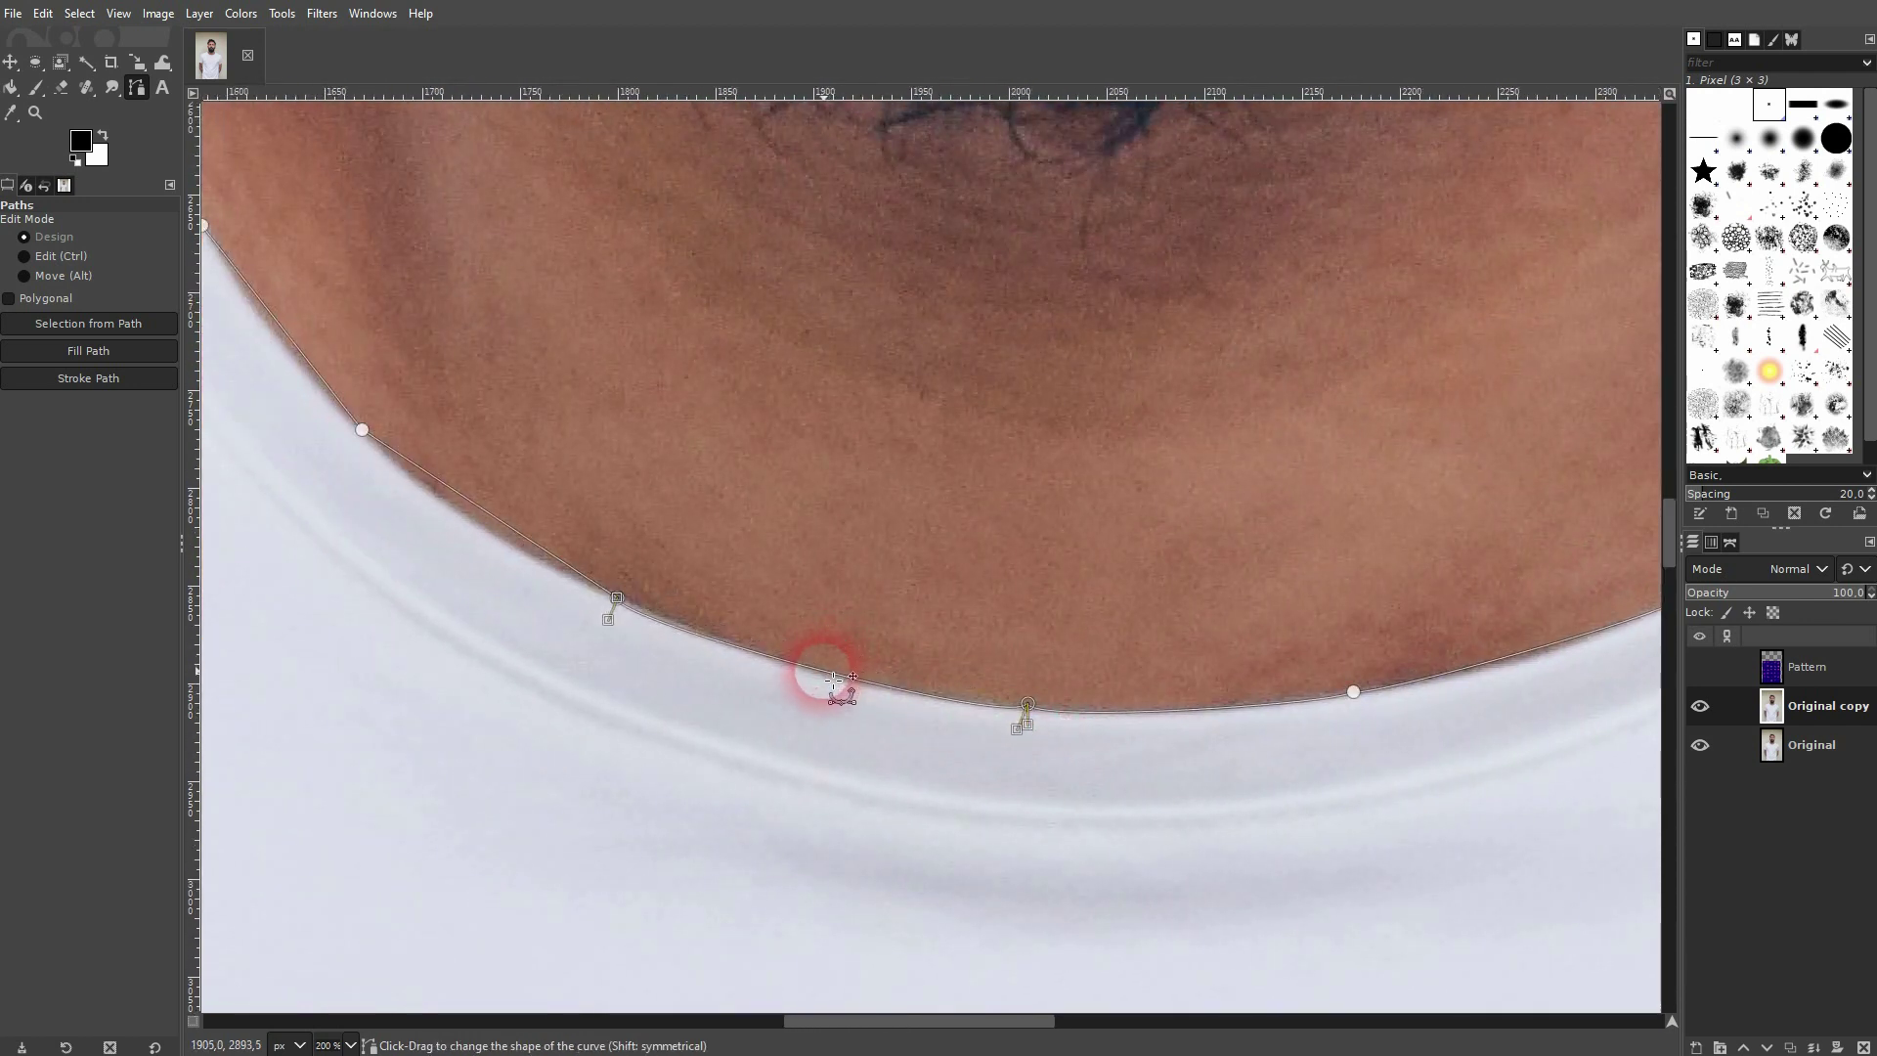
- Bend the path segments up the right side of the neckline toward the inner collar
{"action": "left_click_drag", "start_coordinate": [537, 507], "coordinate": [817, 702]}
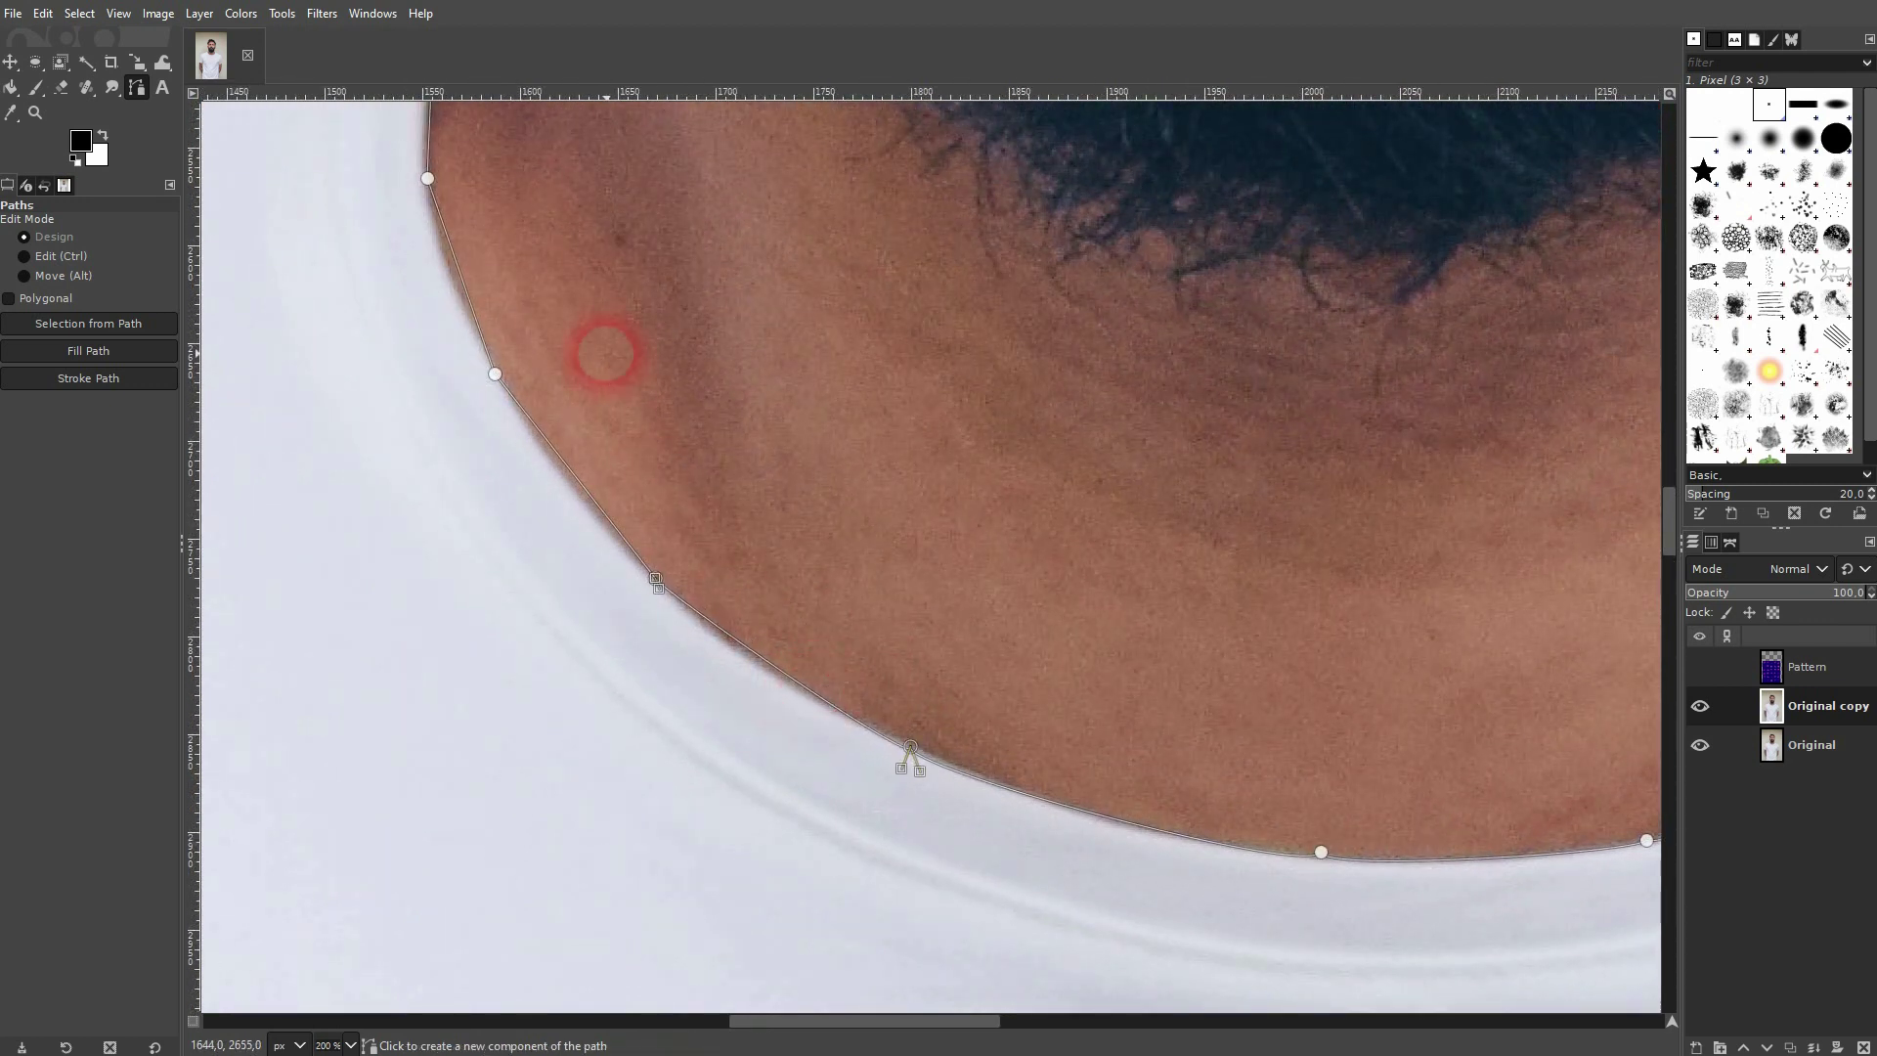
{"action": "left_click_drag", "start_coordinate": [607, 356], "coordinate": [880, 628]}
{"action": "left_click_drag", "start_coordinate": [862, 763], "coordinate": [855, 767]}
{"action": "left_click_drag", "start_coordinate": [736, 528], "coordinate": [730, 526]}
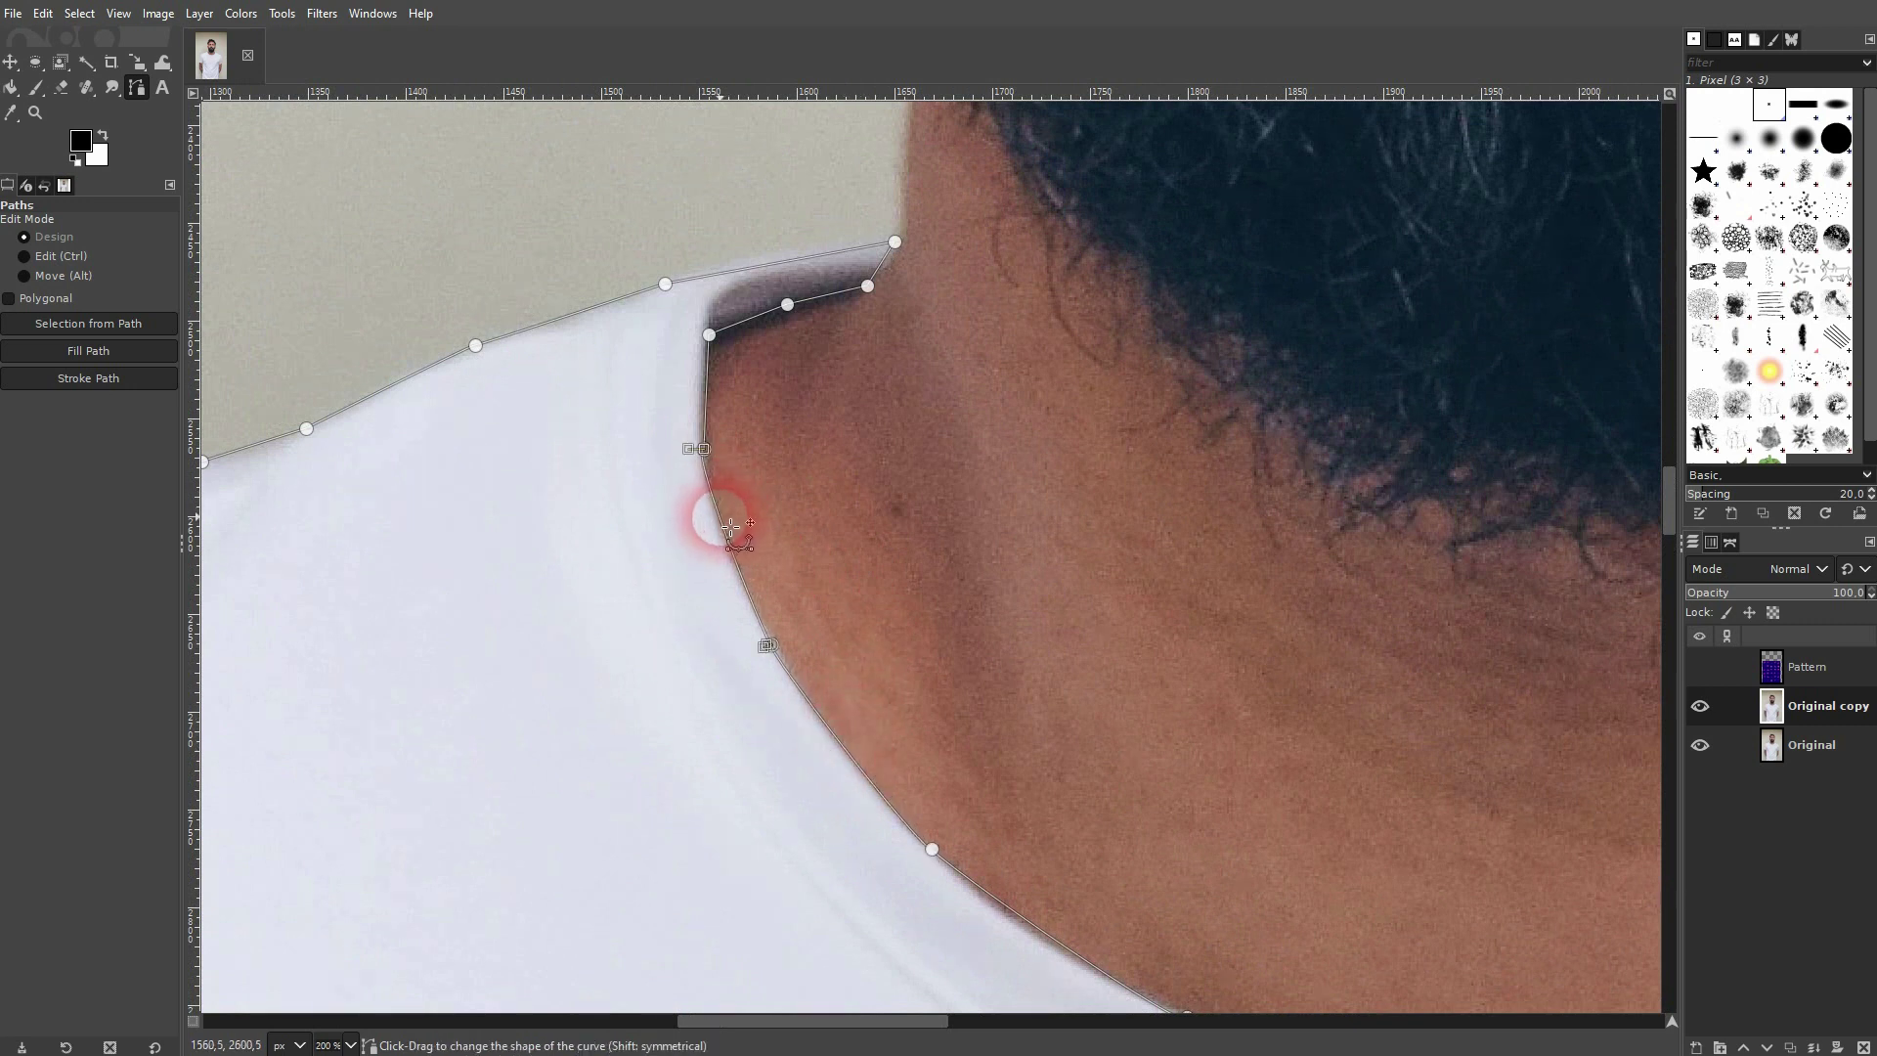
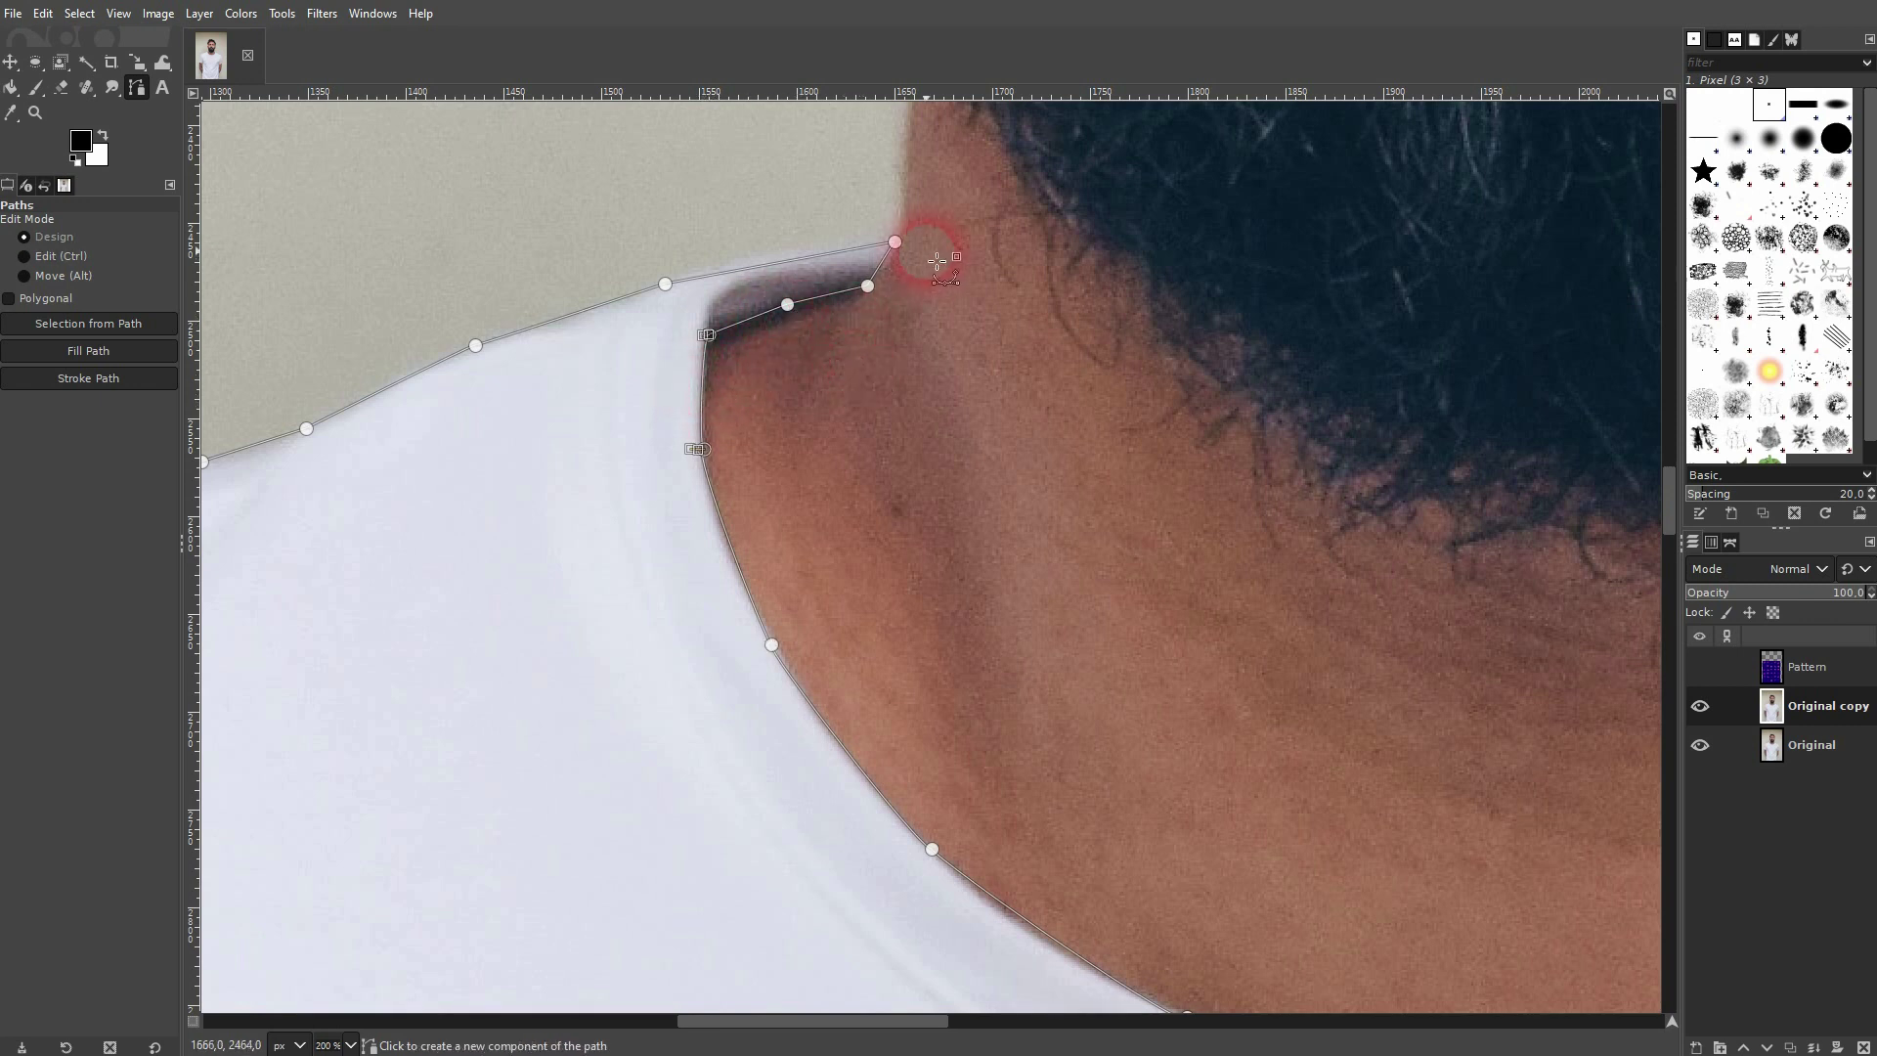
- Finish the path at the collar corner beside the neck and convert the shirt path into a selection
{"action": "left_click", "coordinate": [895, 241]}
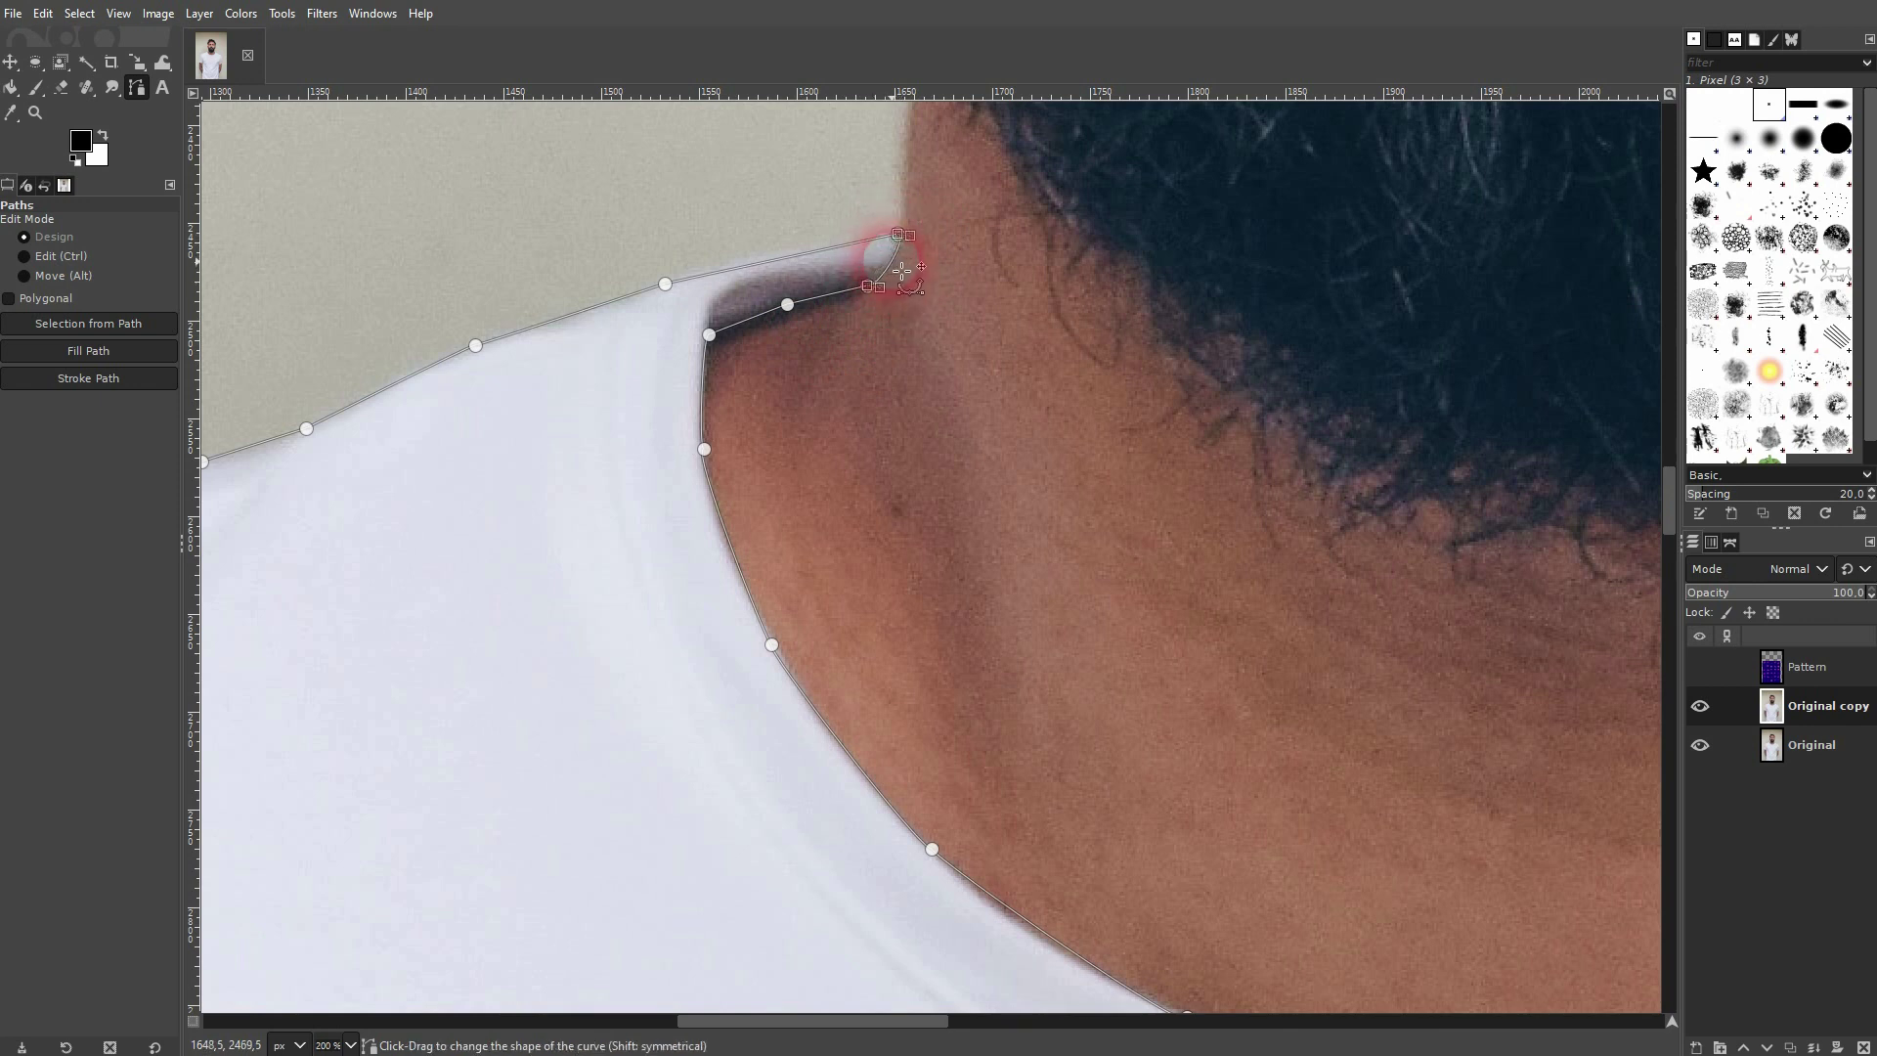
{"action": "scroll", "coordinate": [942, 431], "scroll_direction": "down", "scroll_amount": 6}
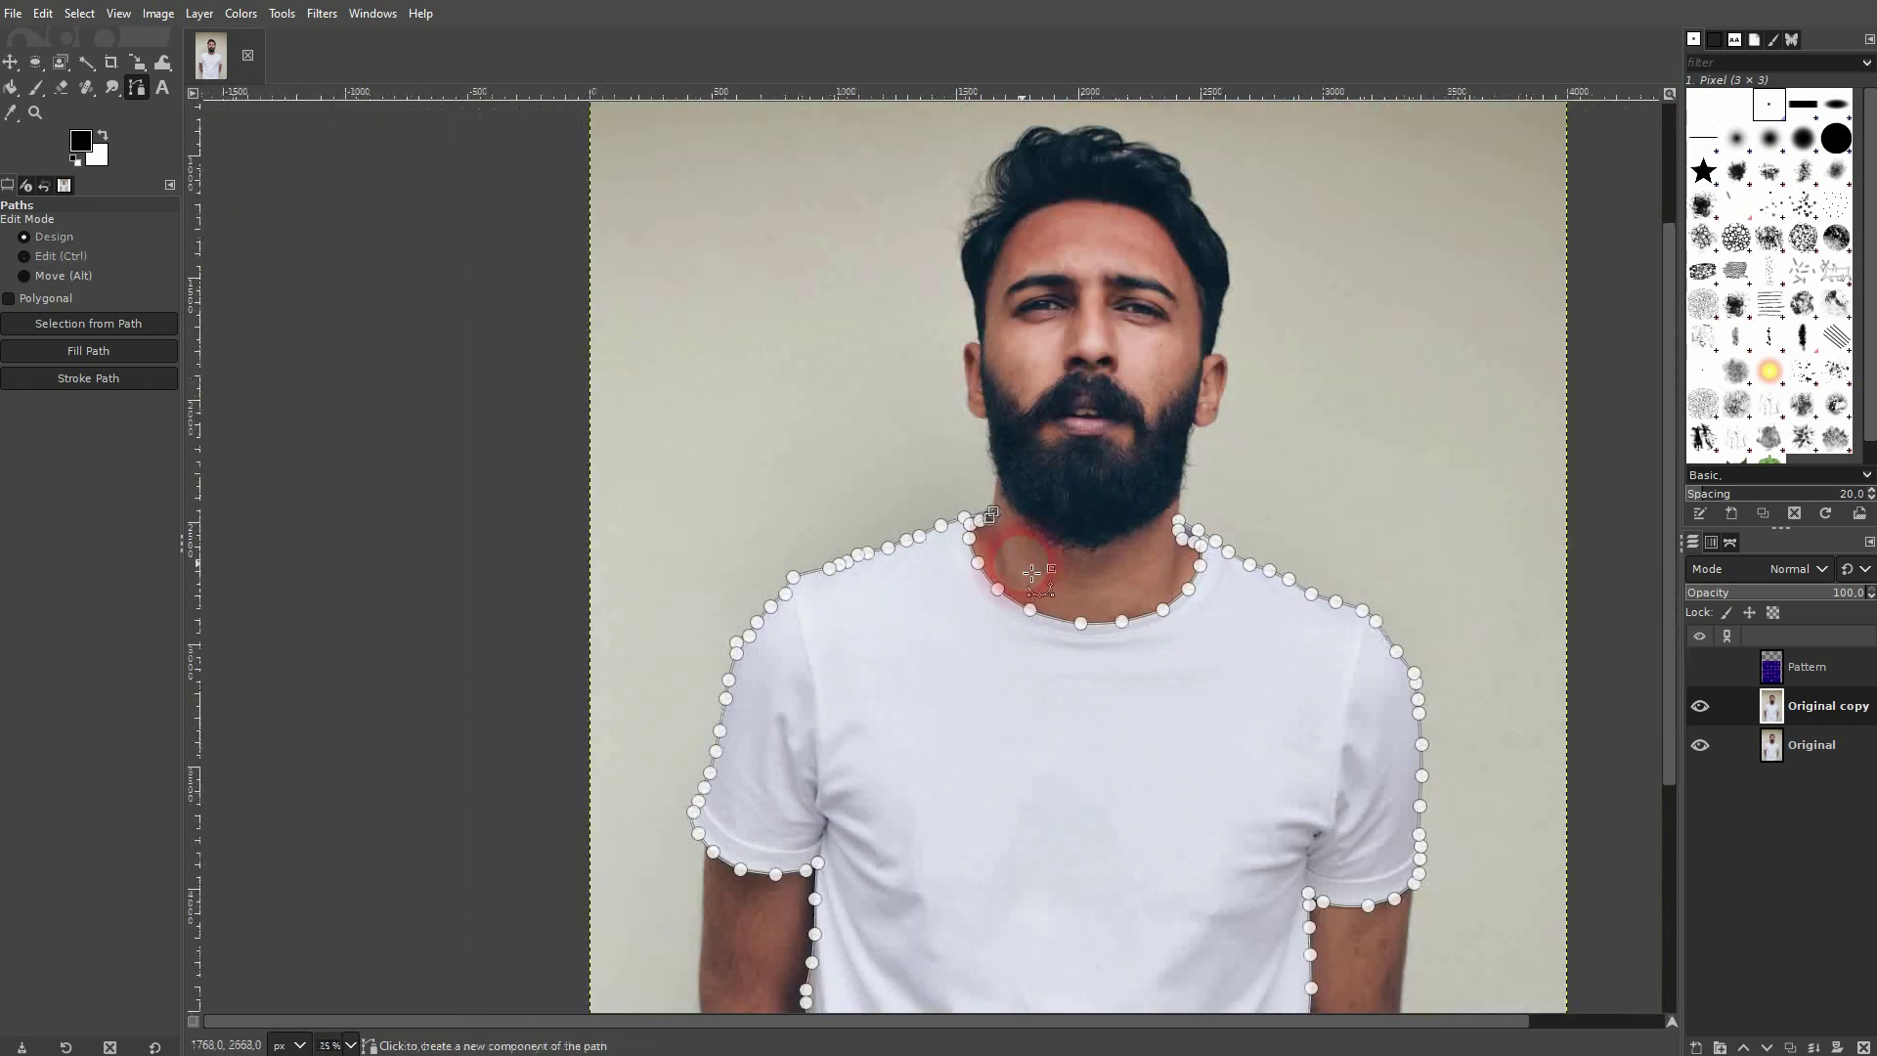
{"action": "scroll", "coordinate": [1031, 574], "scroll_direction": "right", "scroll_amount": 1}
{"action": "scroll", "coordinate": [1023, 571], "scroll_direction": "down", "scroll_amount": 1}
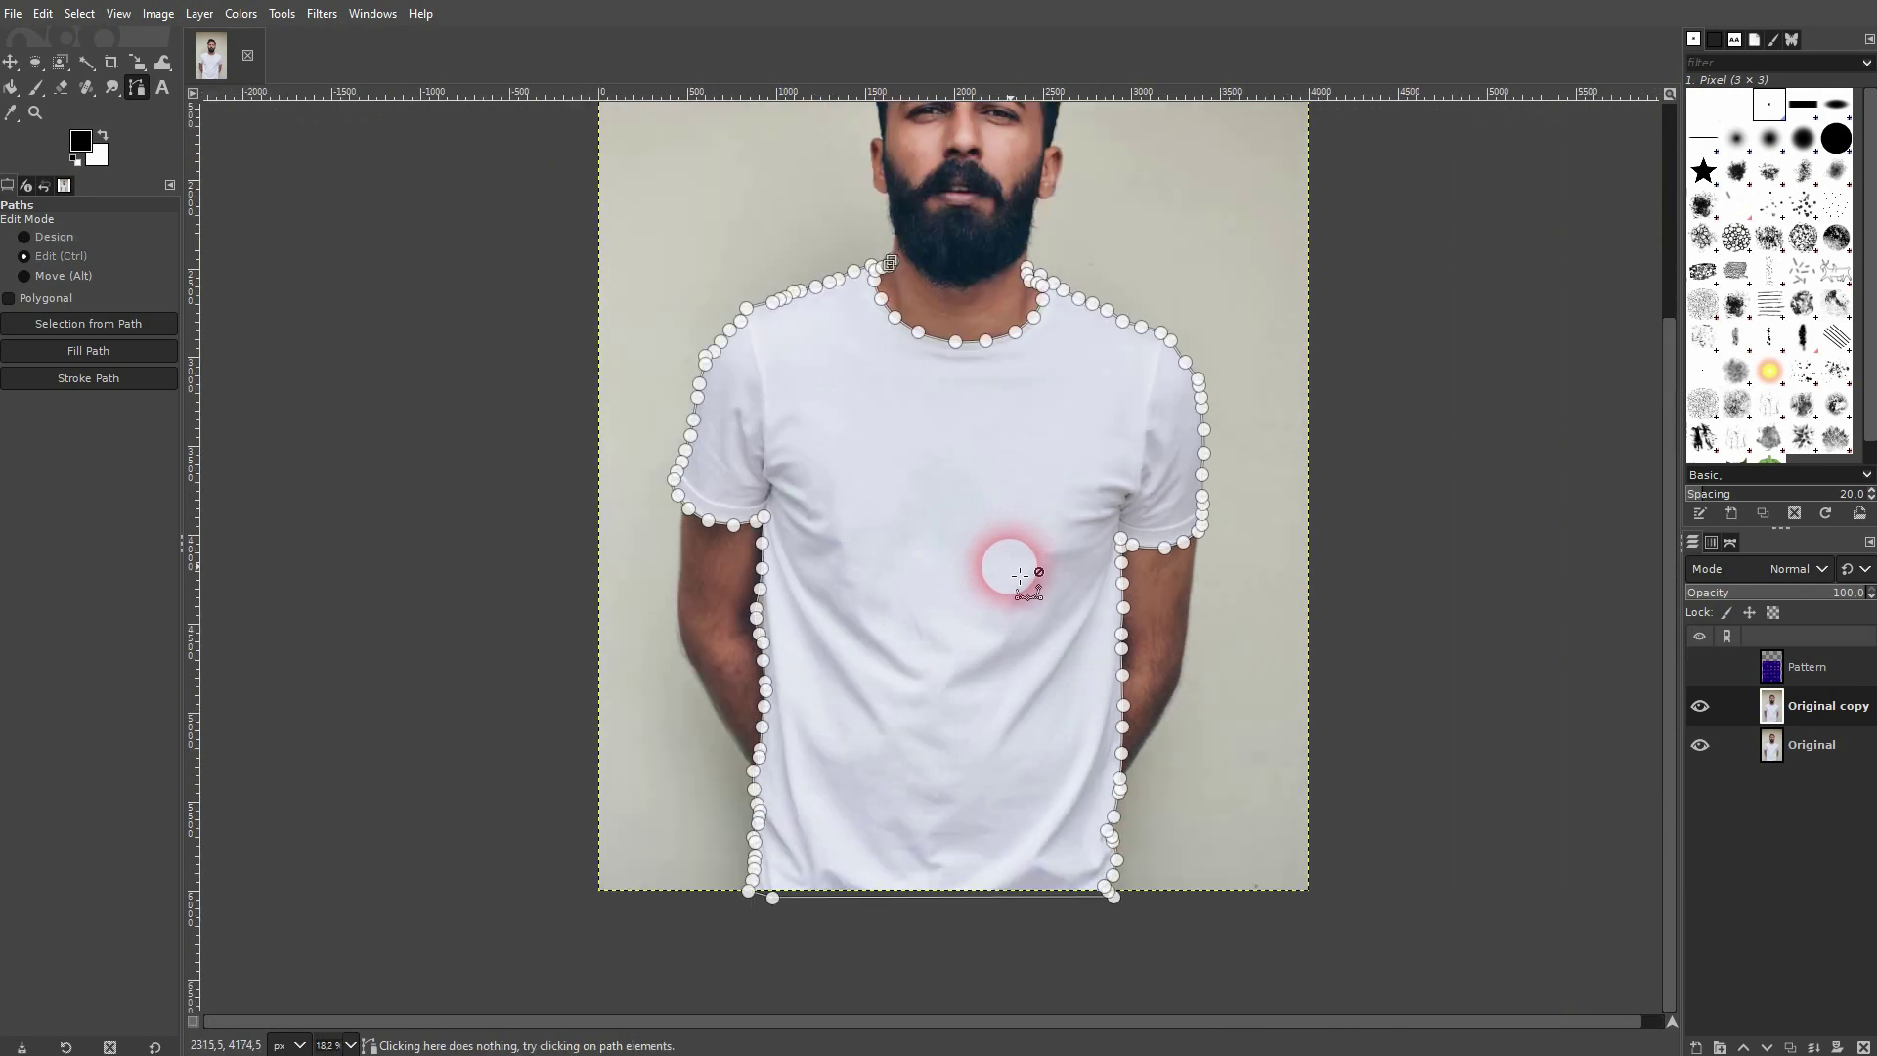
{"action": "right_click", "coordinate": [984, 461]}
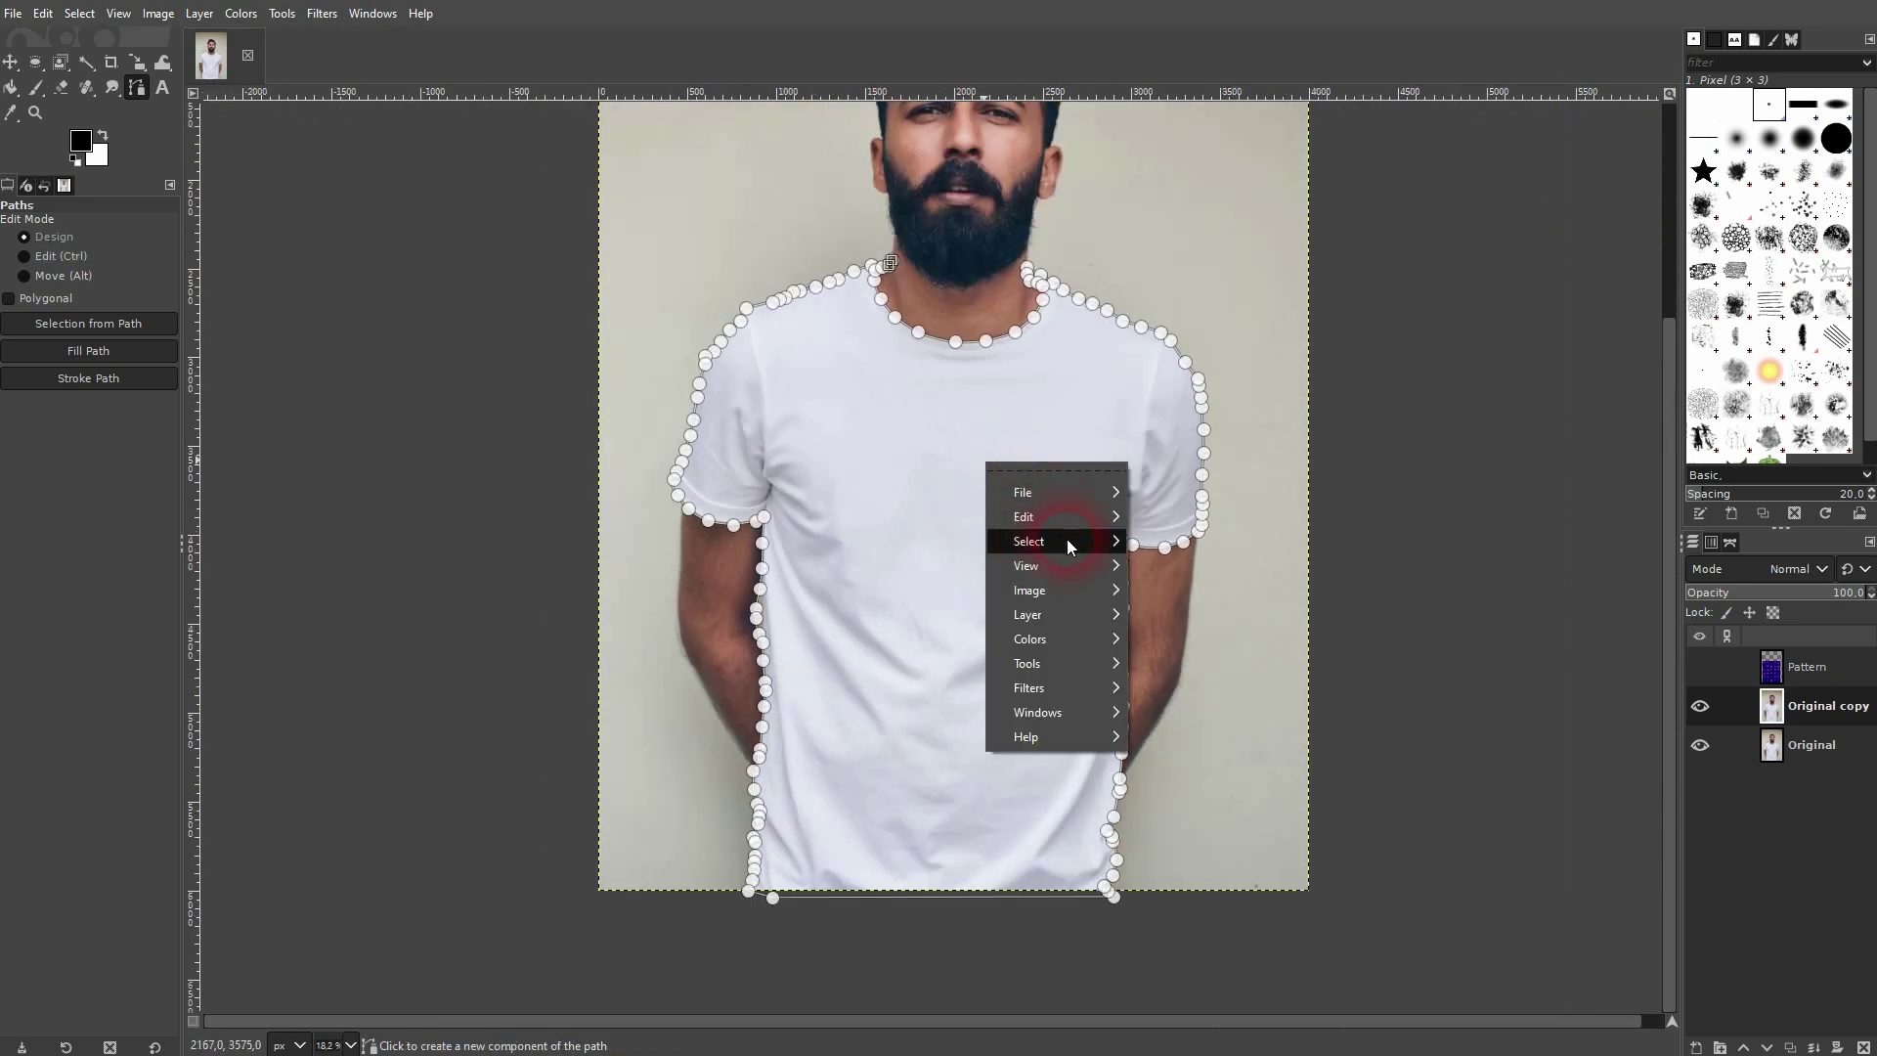
{"action": "mouse_move", "coordinate": [1068, 541]}
{"action": "left_click", "coordinate": [1217, 679]}
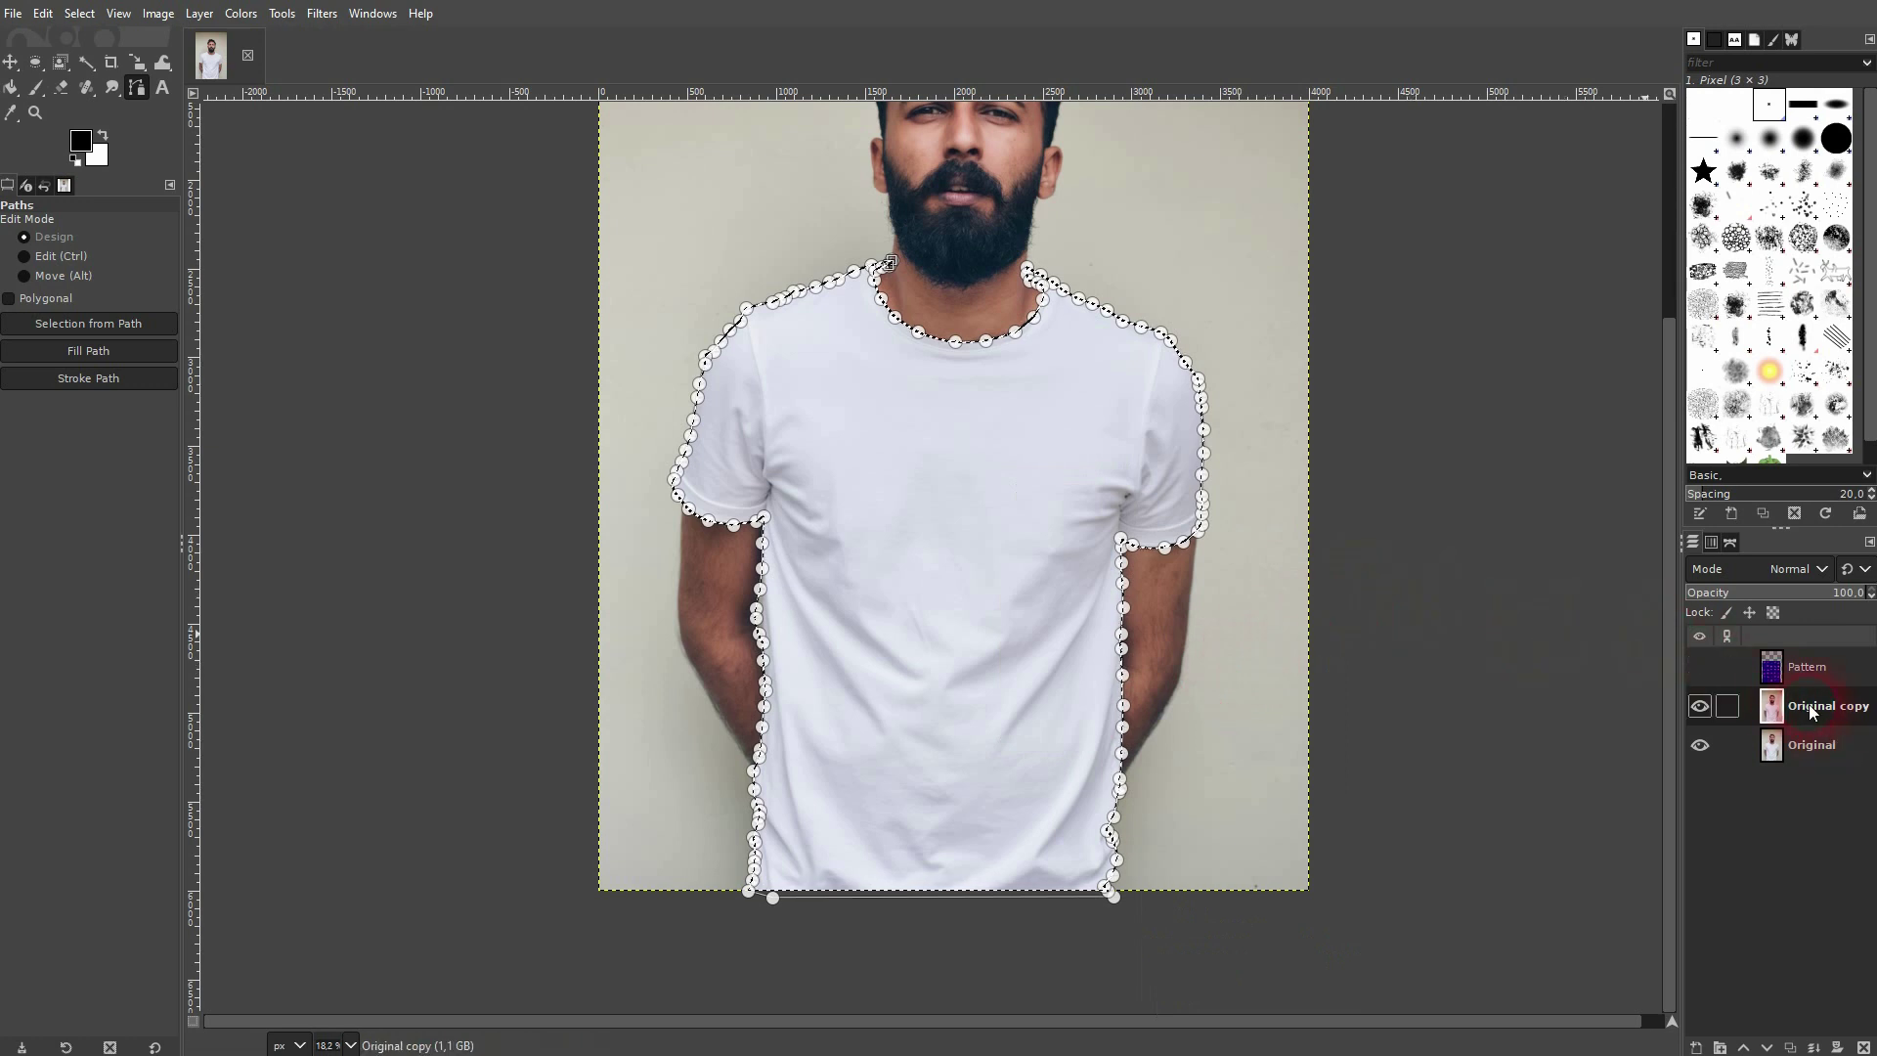
- Show the Pattern layer and add a layer mask to it initialized from the shirt selection
{"action": "left_click", "coordinate": [1798, 671]}
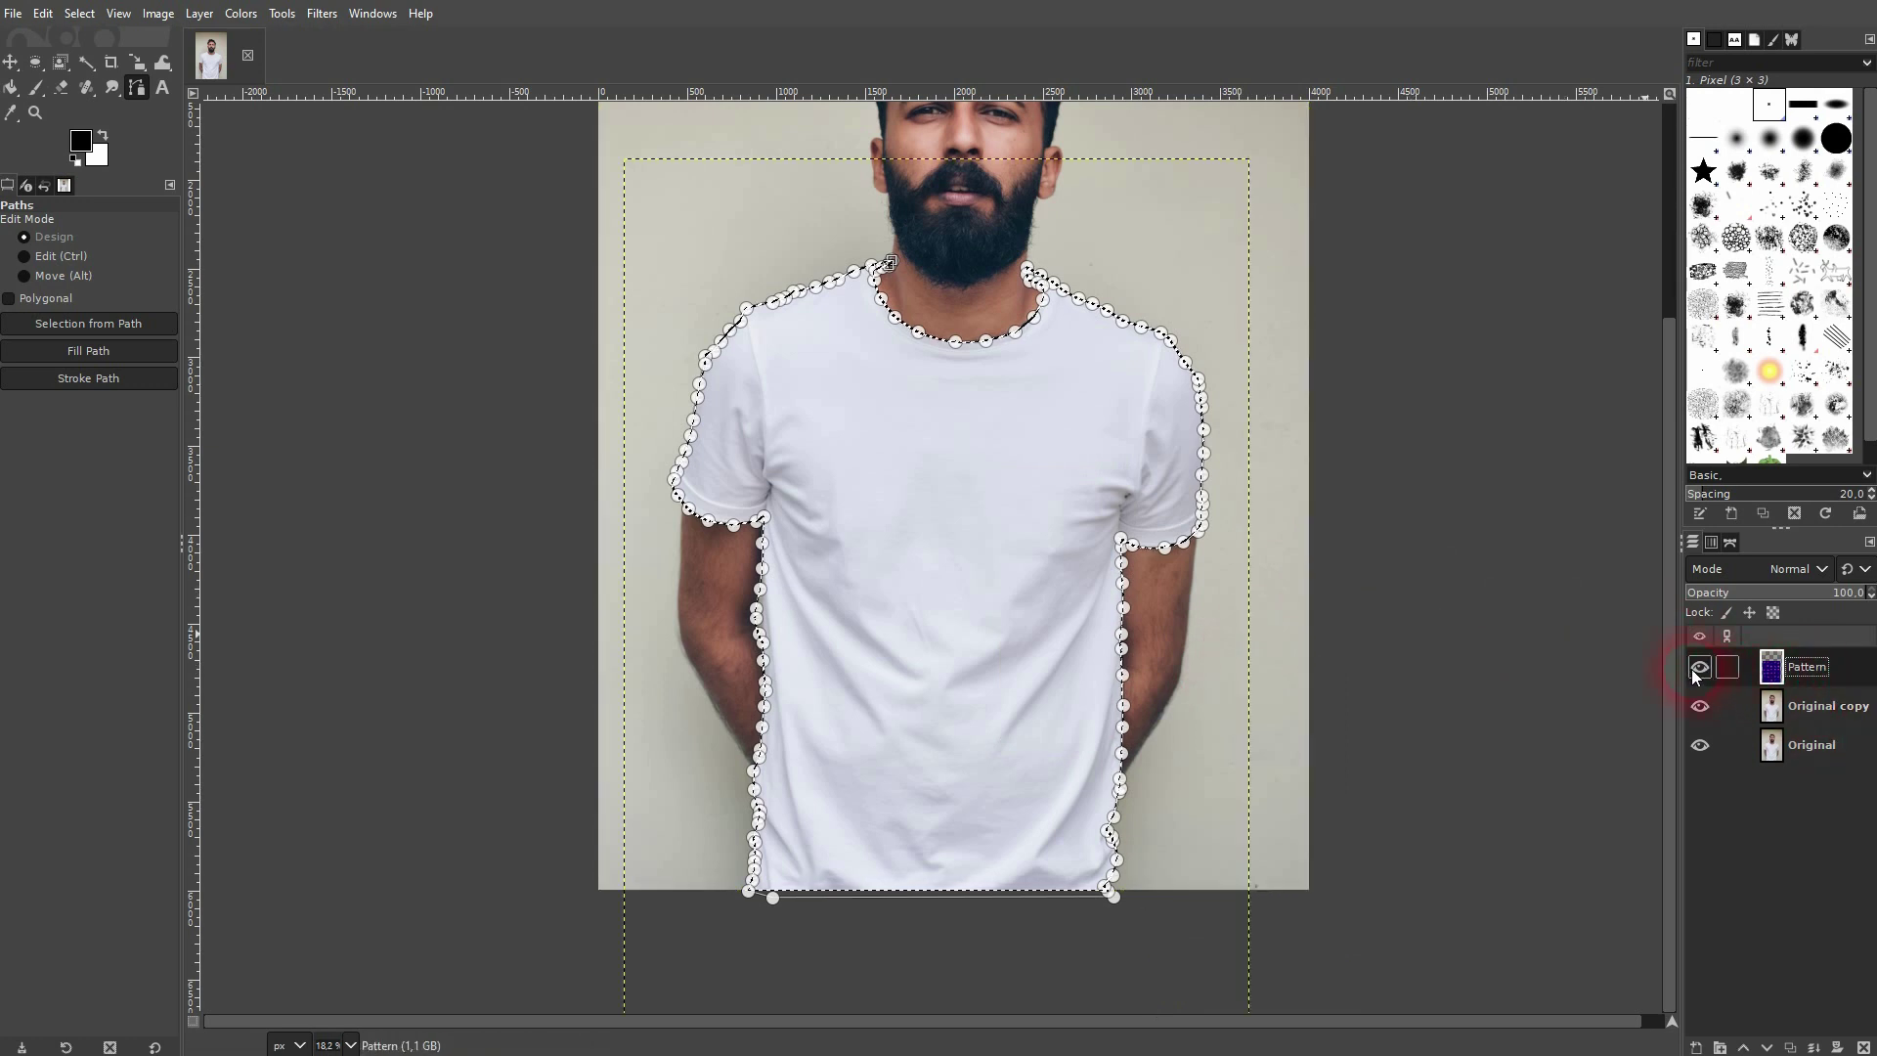
{"action": "left_click", "coordinate": [1697, 669]}
{"action": "right_click", "coordinate": [1797, 666]}
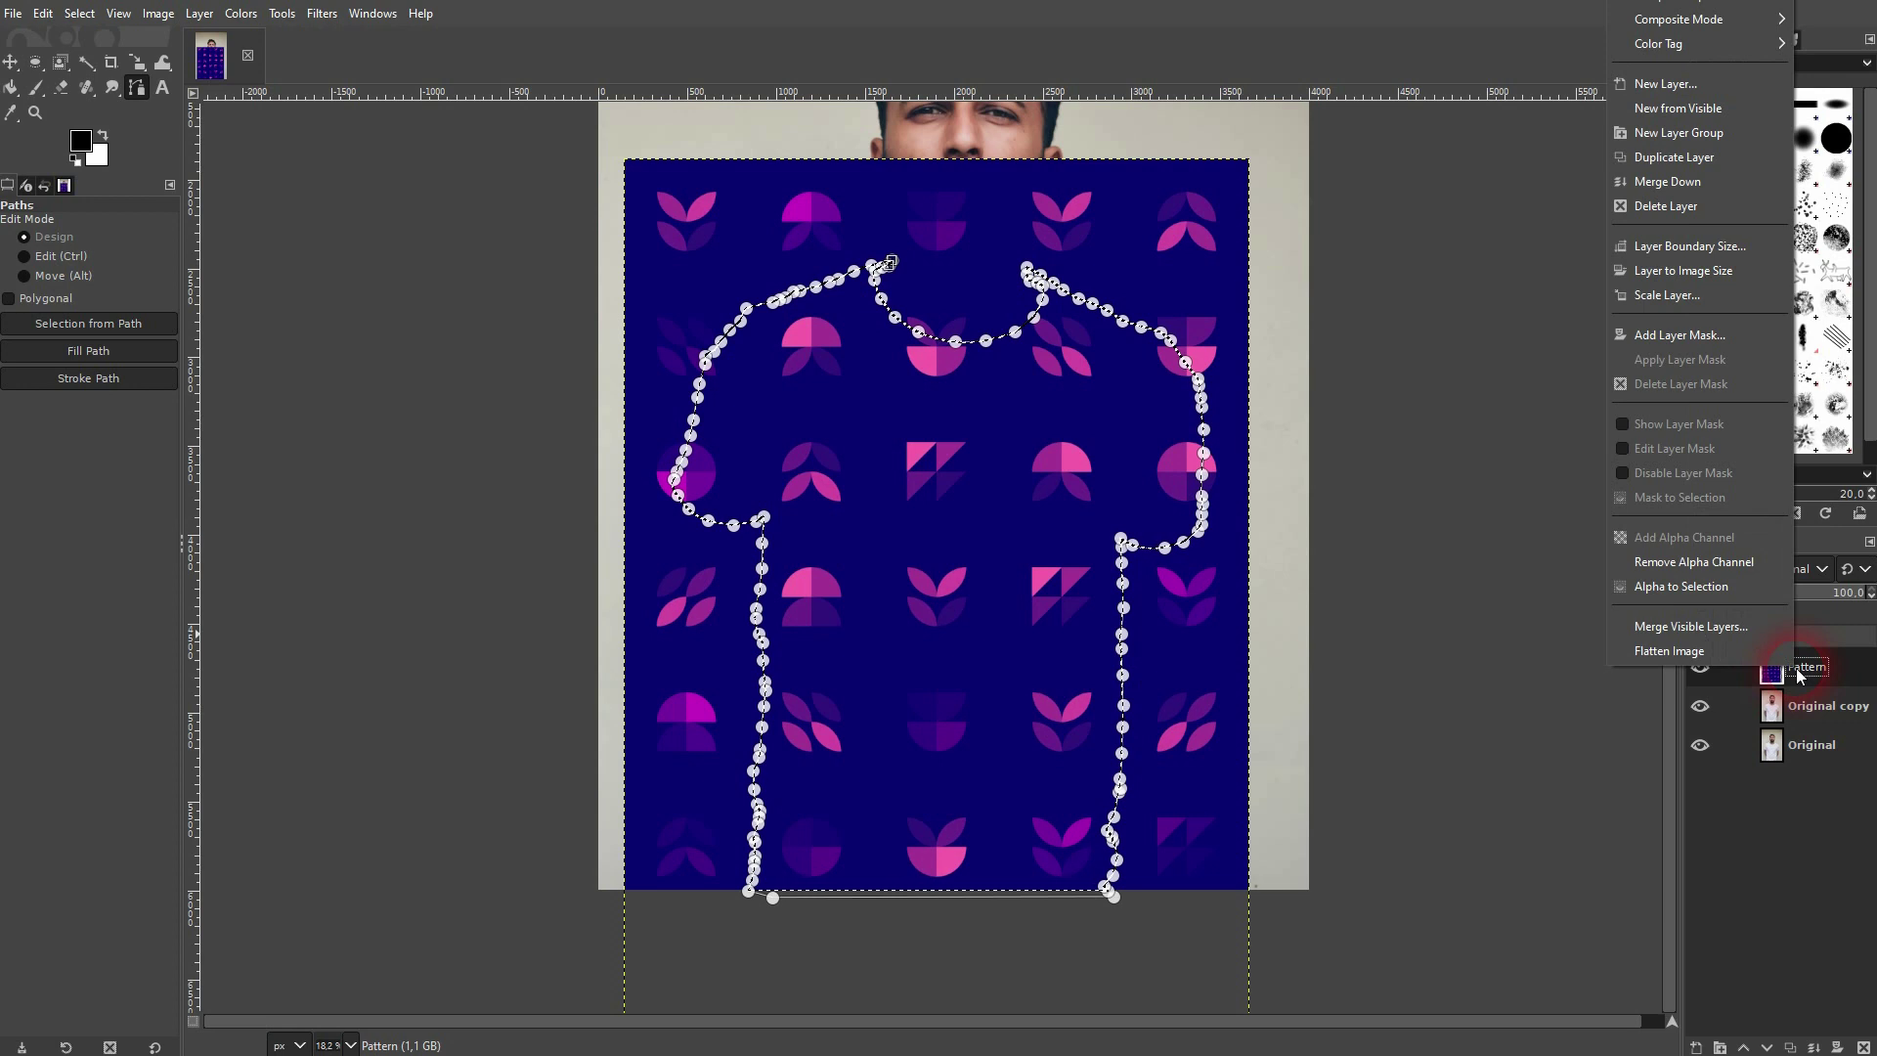
{"action": "left_click", "coordinate": [1740, 336]}
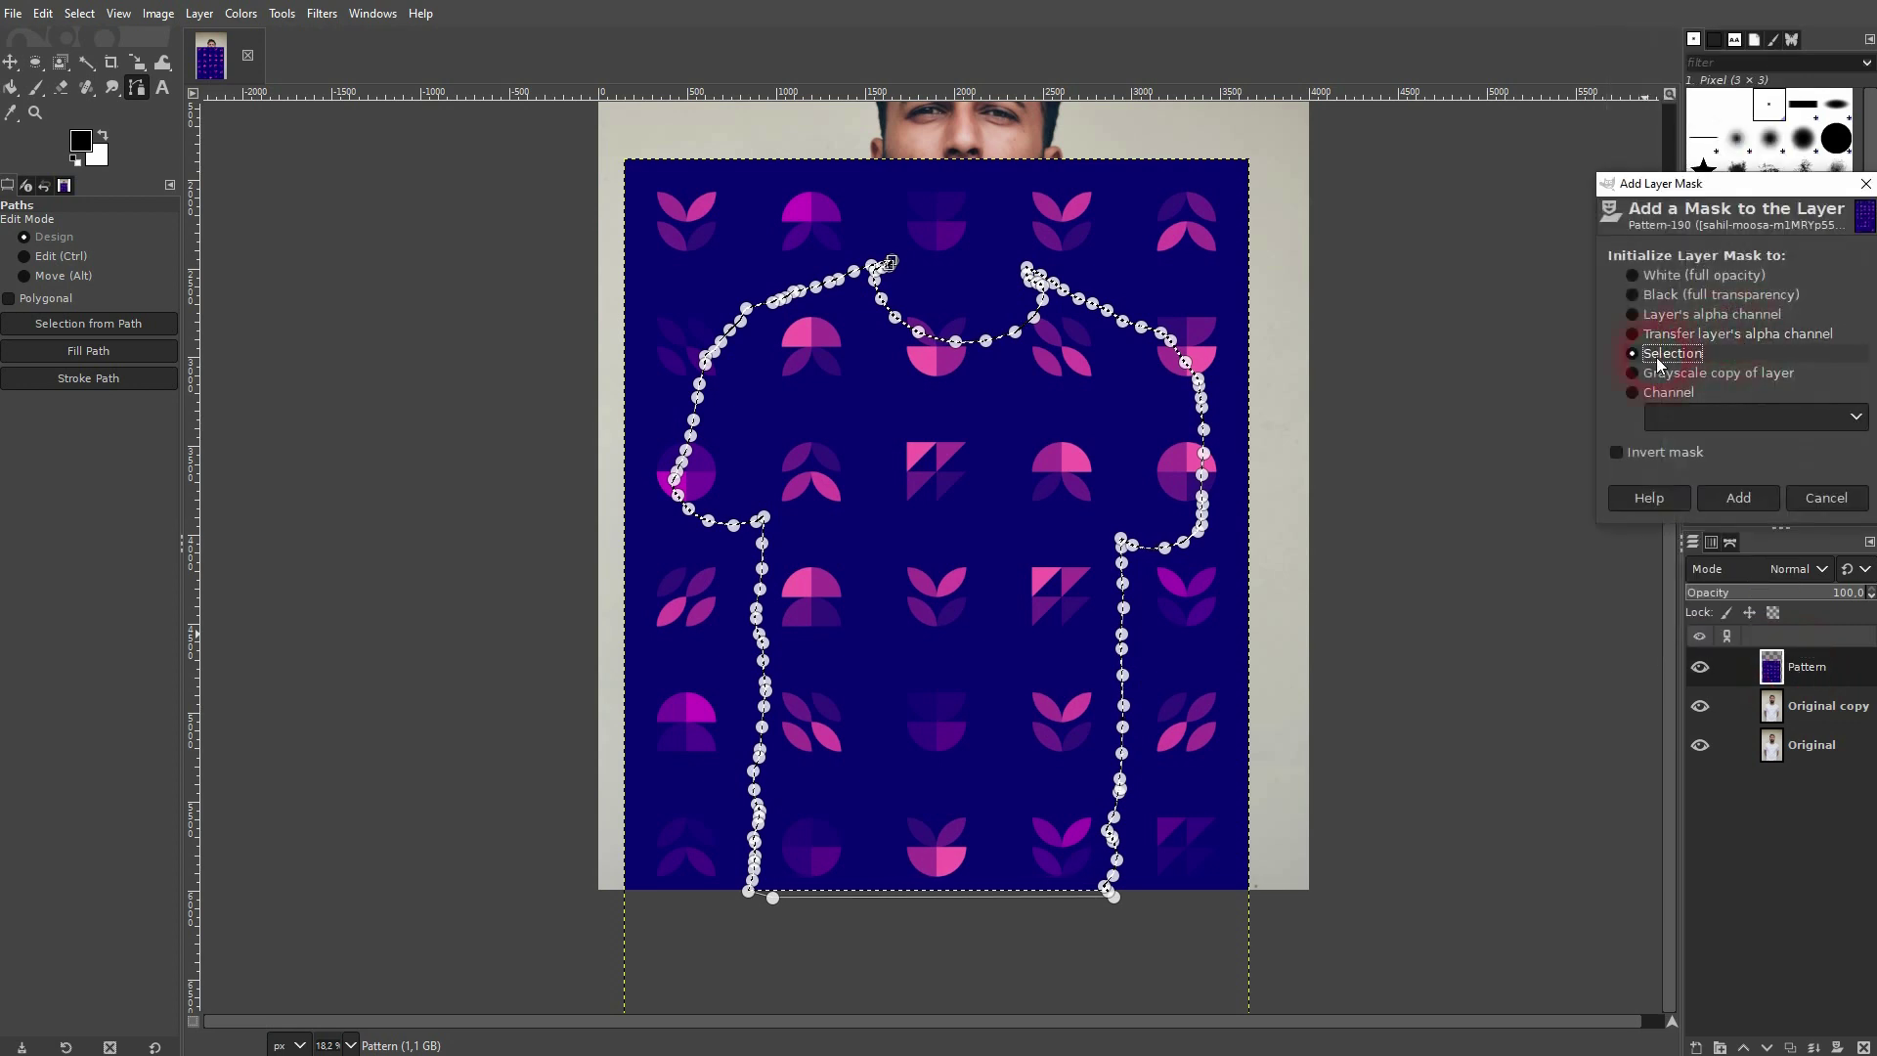
{"action": "left_click", "coordinate": [1758, 505]}
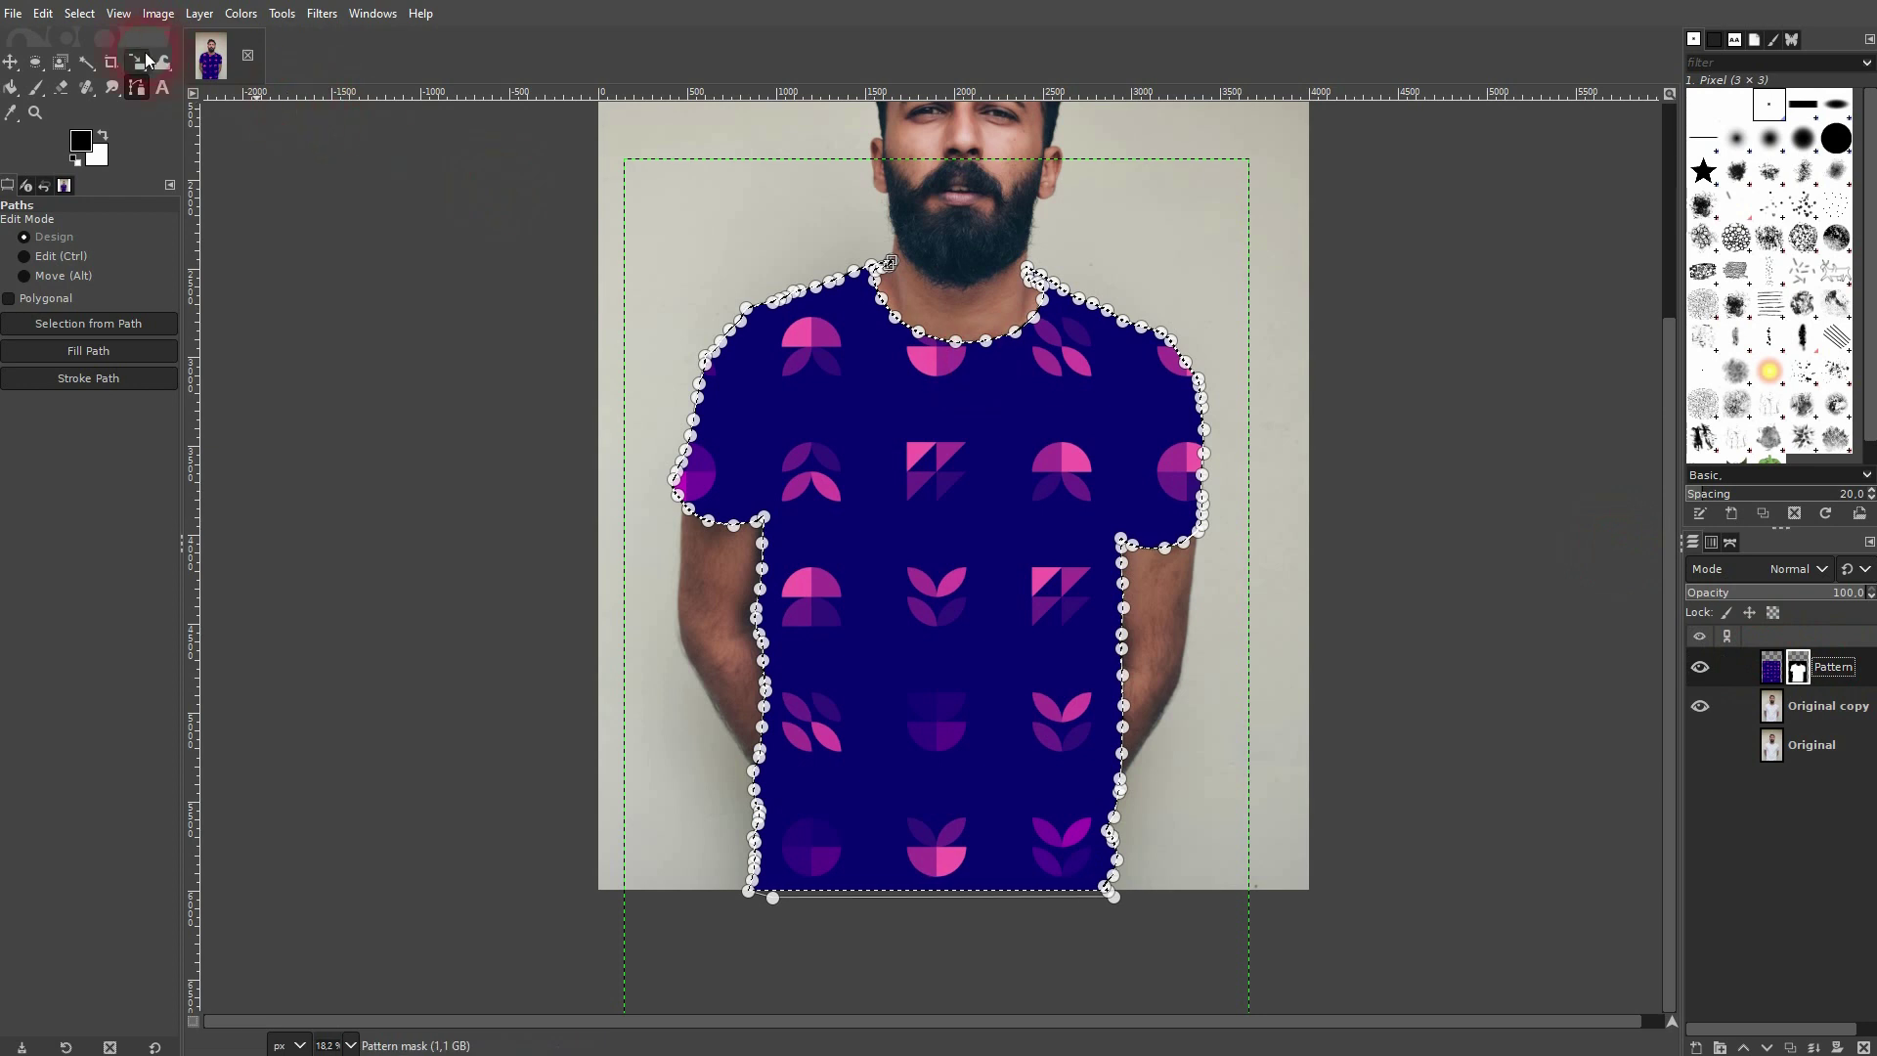
- Clear the selection around the shirt and switch to the Move tool
{"action": "left_click", "coordinate": [83, 14]}
{"action": "left_click", "coordinate": [113, 62]}
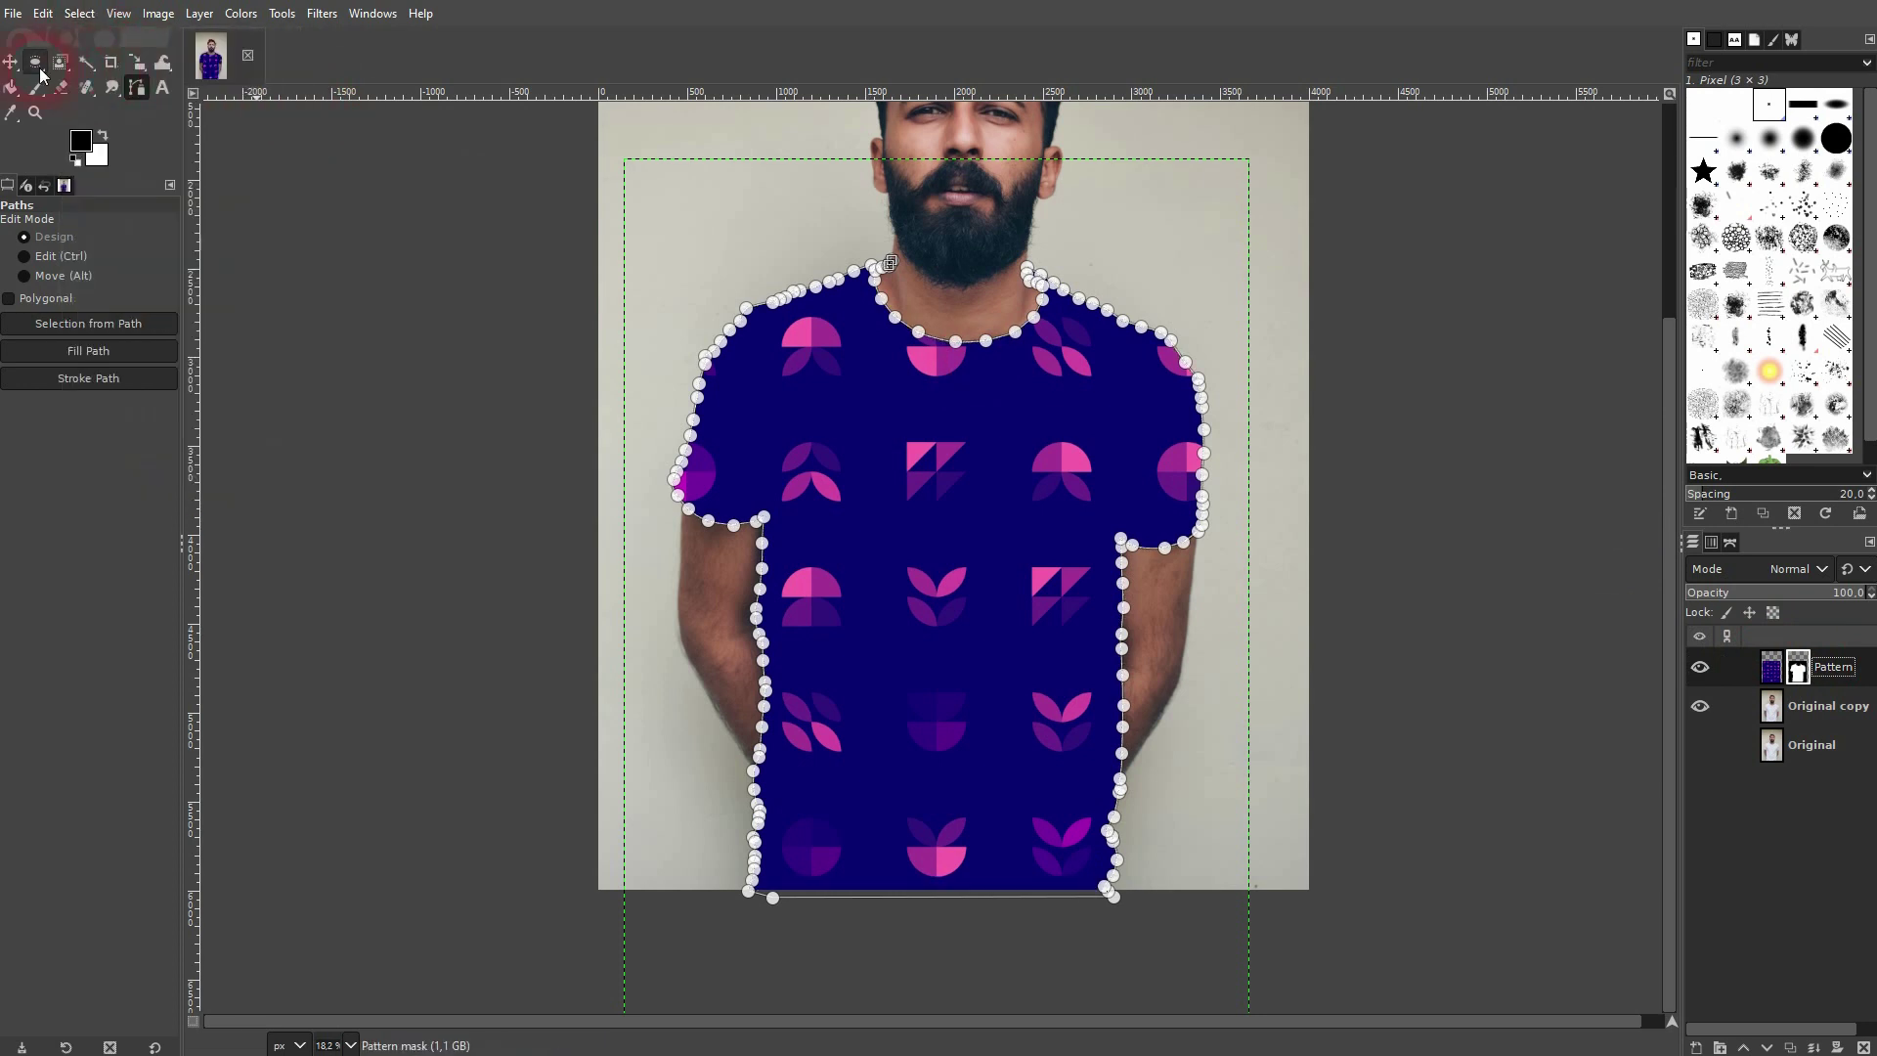
{"action": "left_click", "coordinate": [9, 62]}
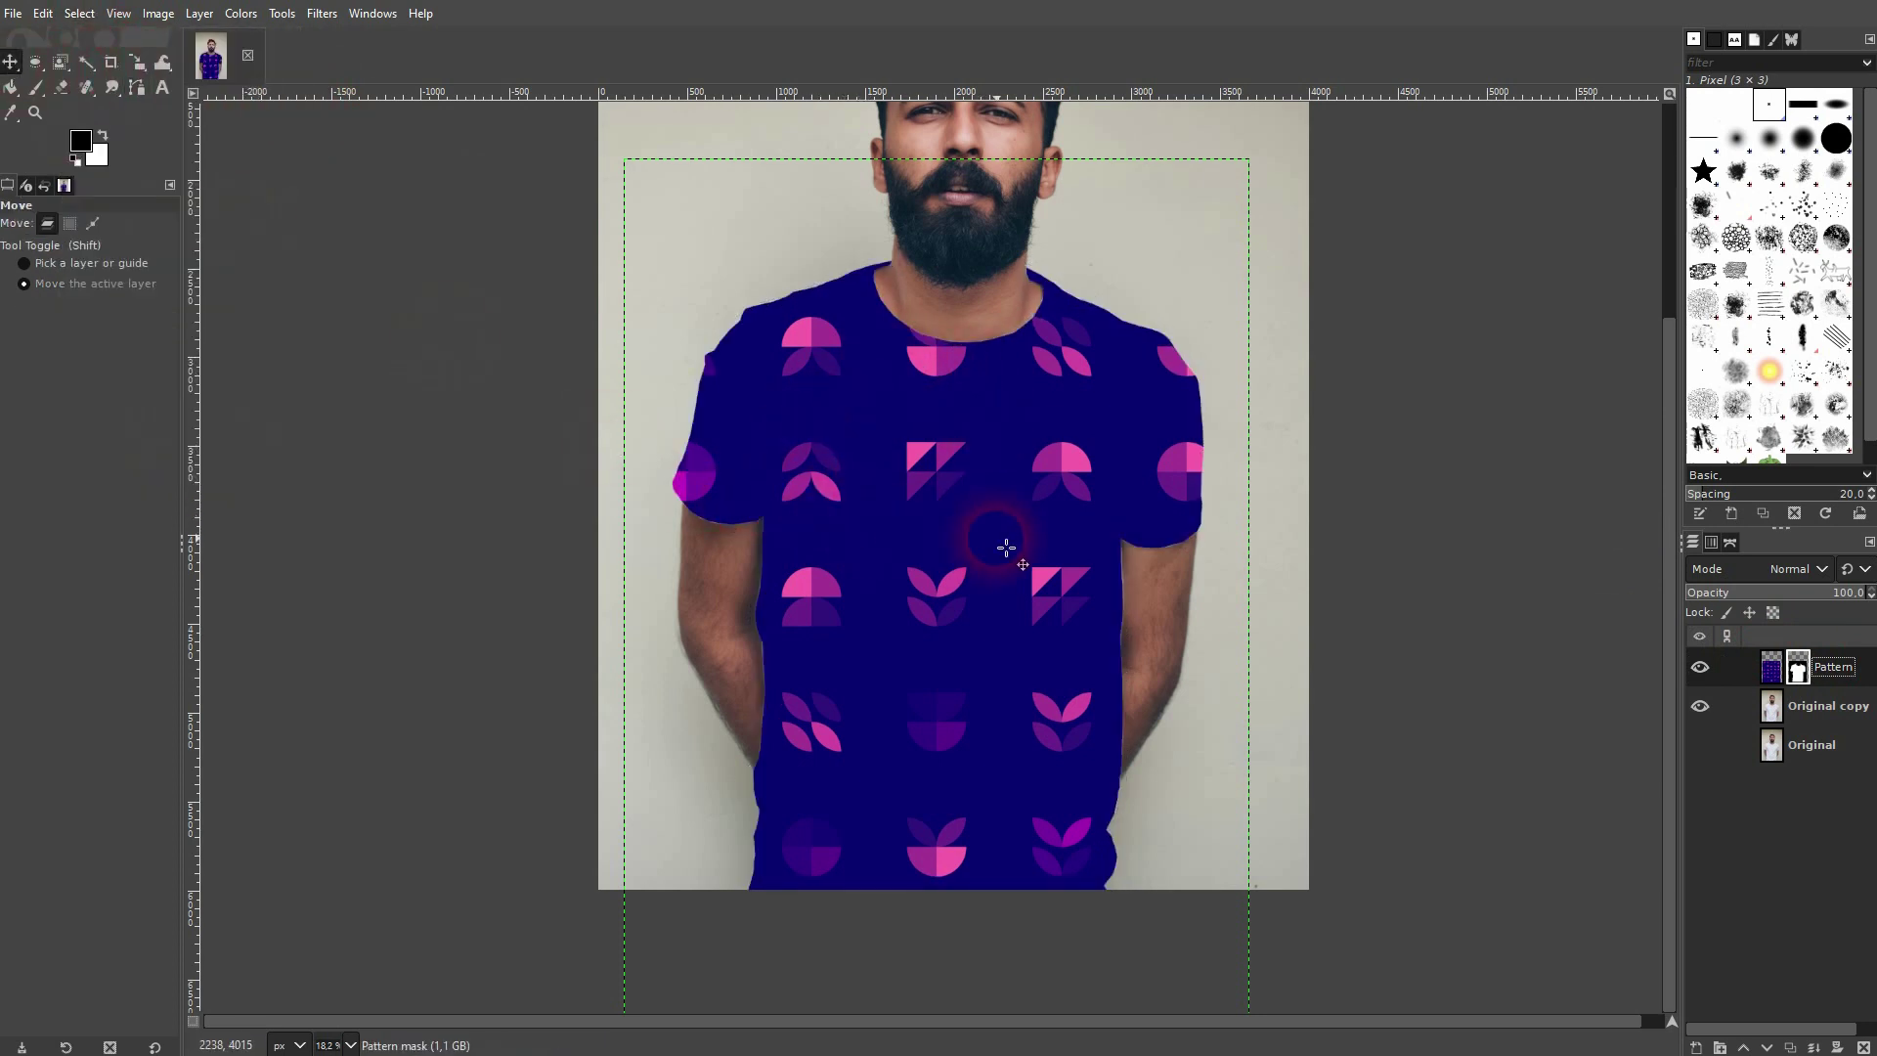
- Hide the Pattern layer to examine the white shirt's folds and shadows up close, and show it again
{"action": "left_click", "coordinate": [1706, 670]}
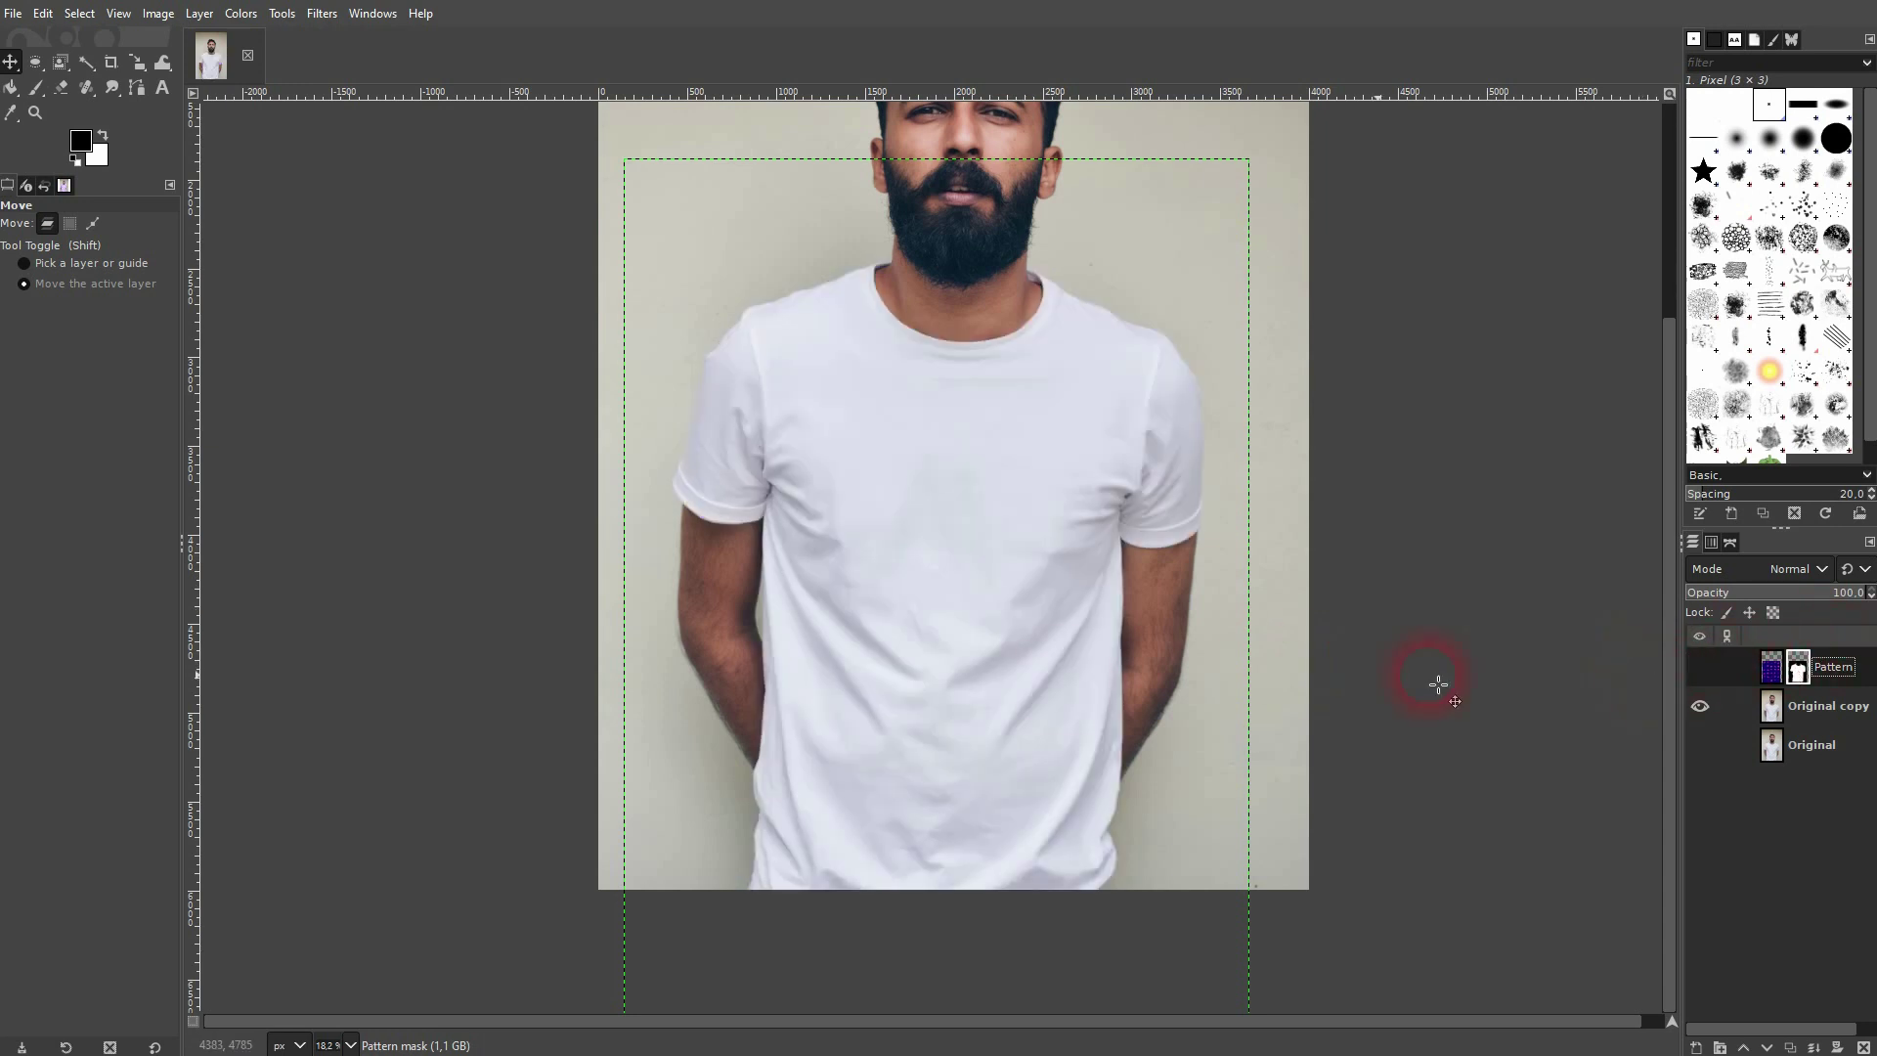
{"action": "scroll", "coordinate": [1021, 713], "scroll_direction": "up", "scroll_amount": 3}
{"action": "scroll", "coordinate": [1074, 693], "scroll_direction": "up", "scroll_amount": 1}
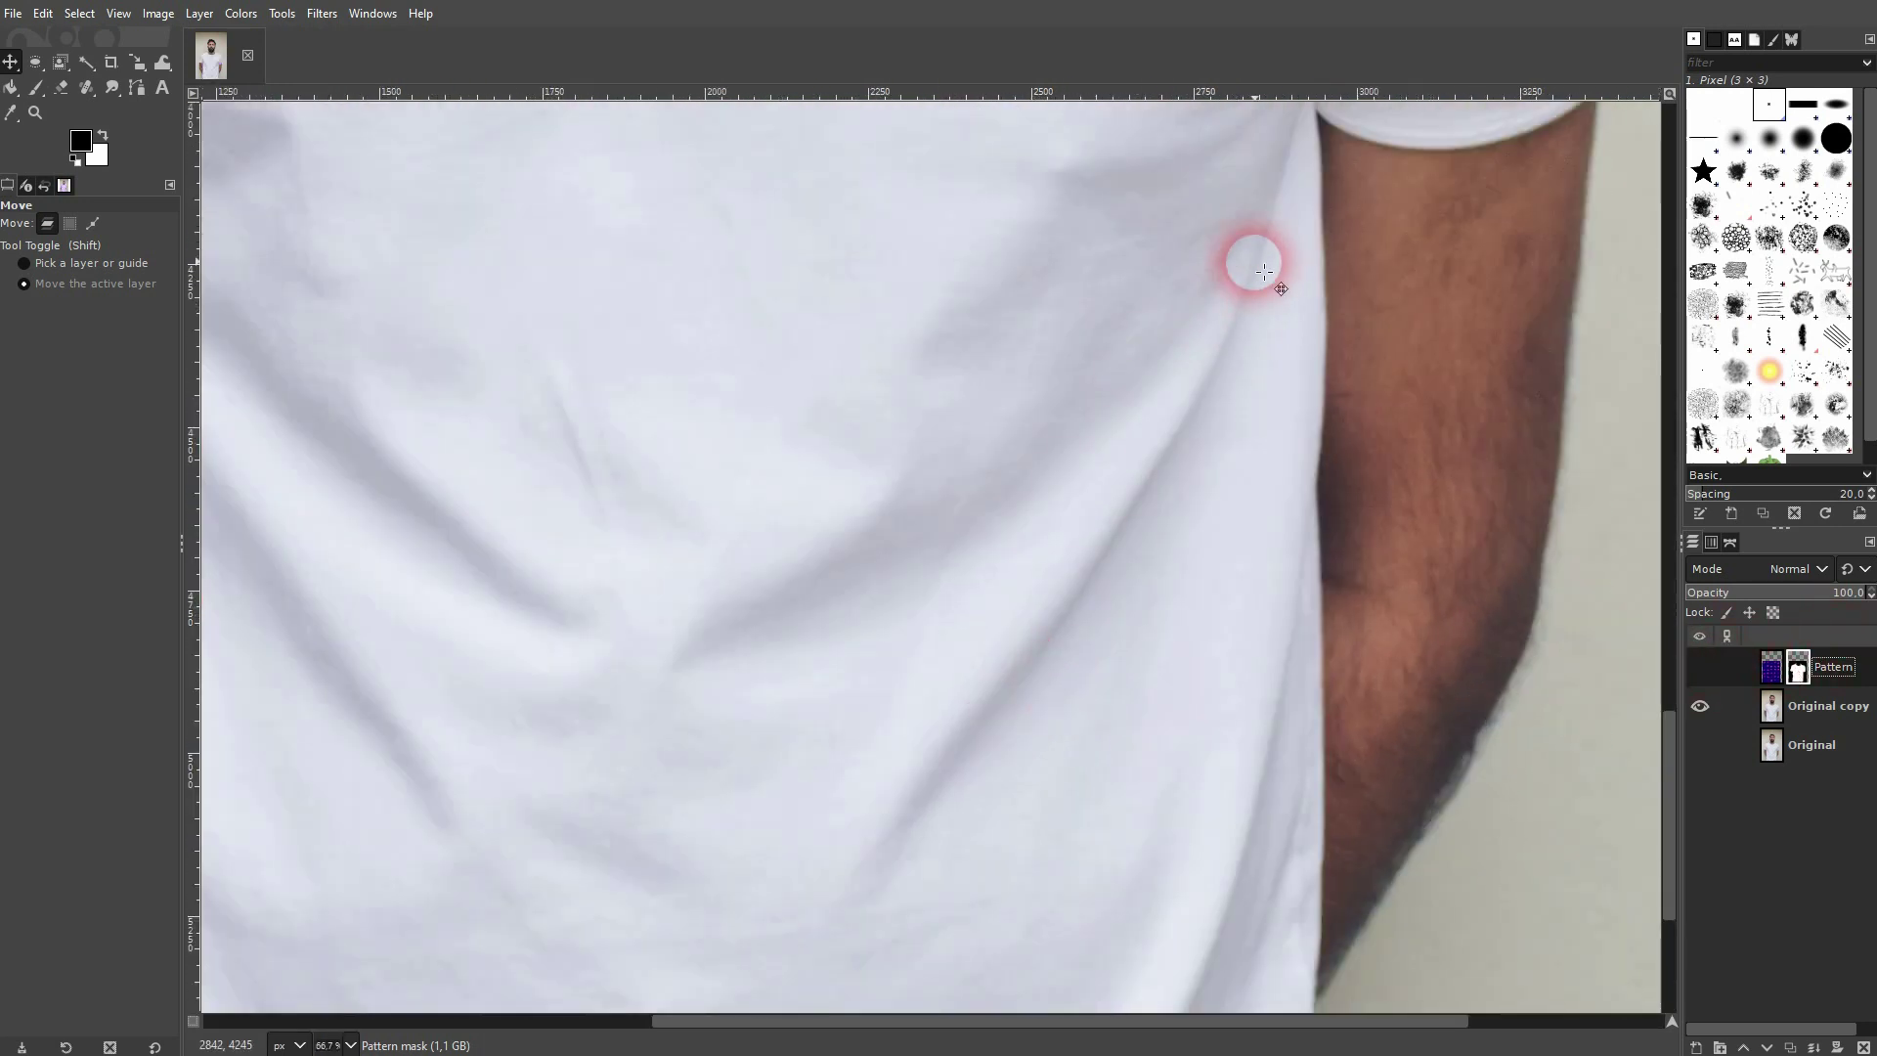
{"action": "left_click", "coordinate": [1699, 669]}
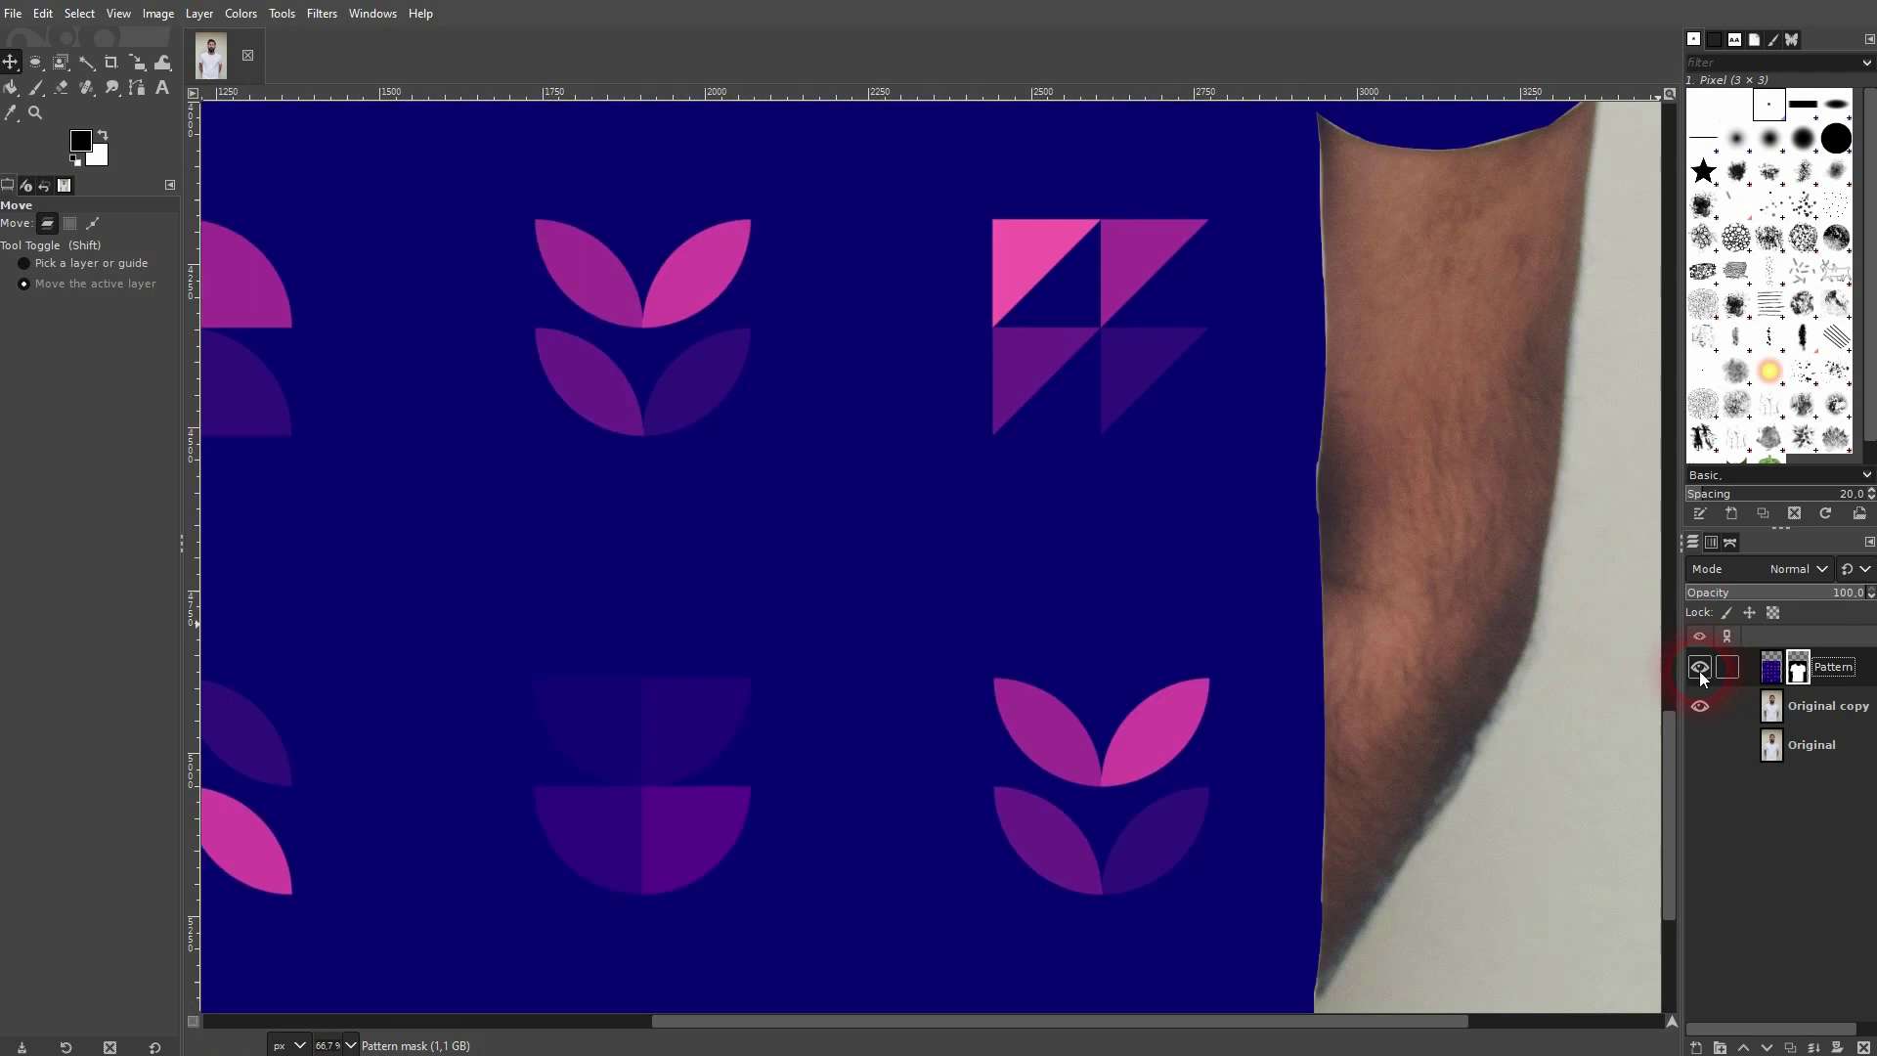
- Set the Pattern layer's blend mode to Multiply and check the shirt's side edge beside the arm
{"action": "left_click", "coordinate": [1791, 569]}
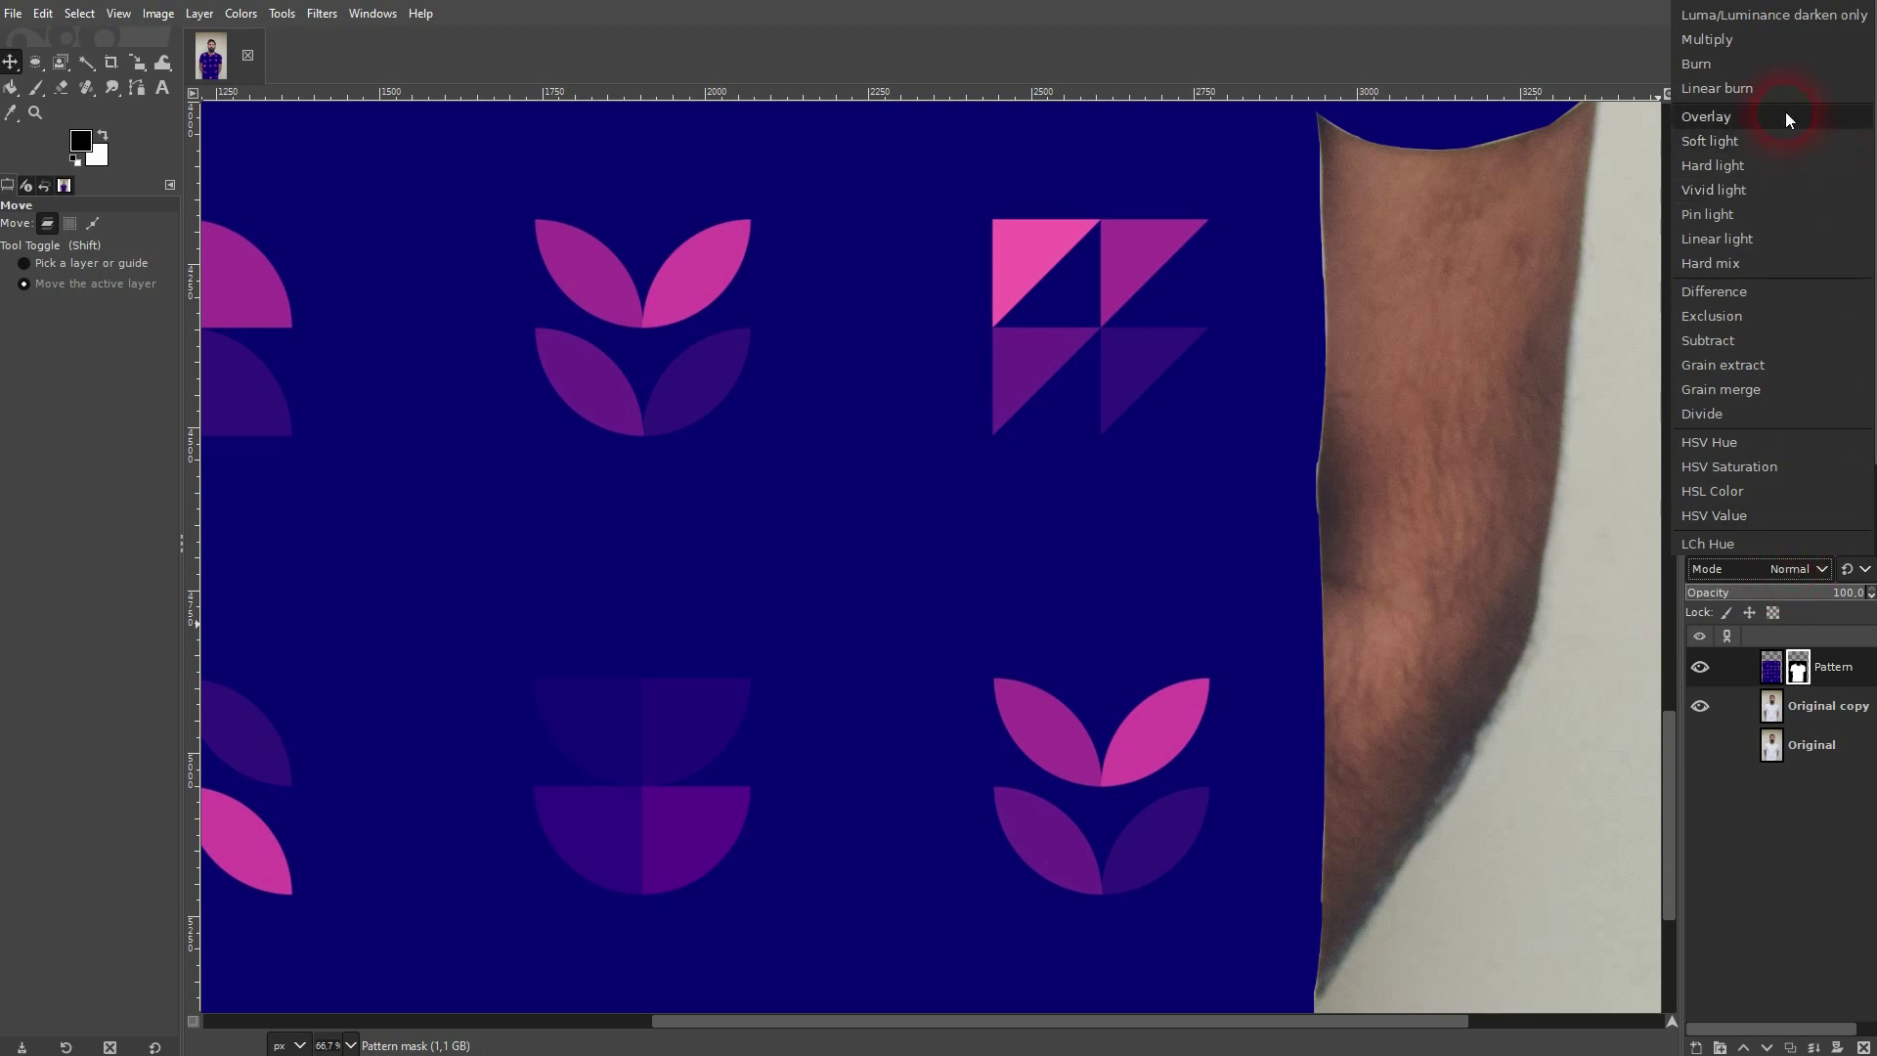
{"action": "left_click", "coordinate": [1750, 49]}
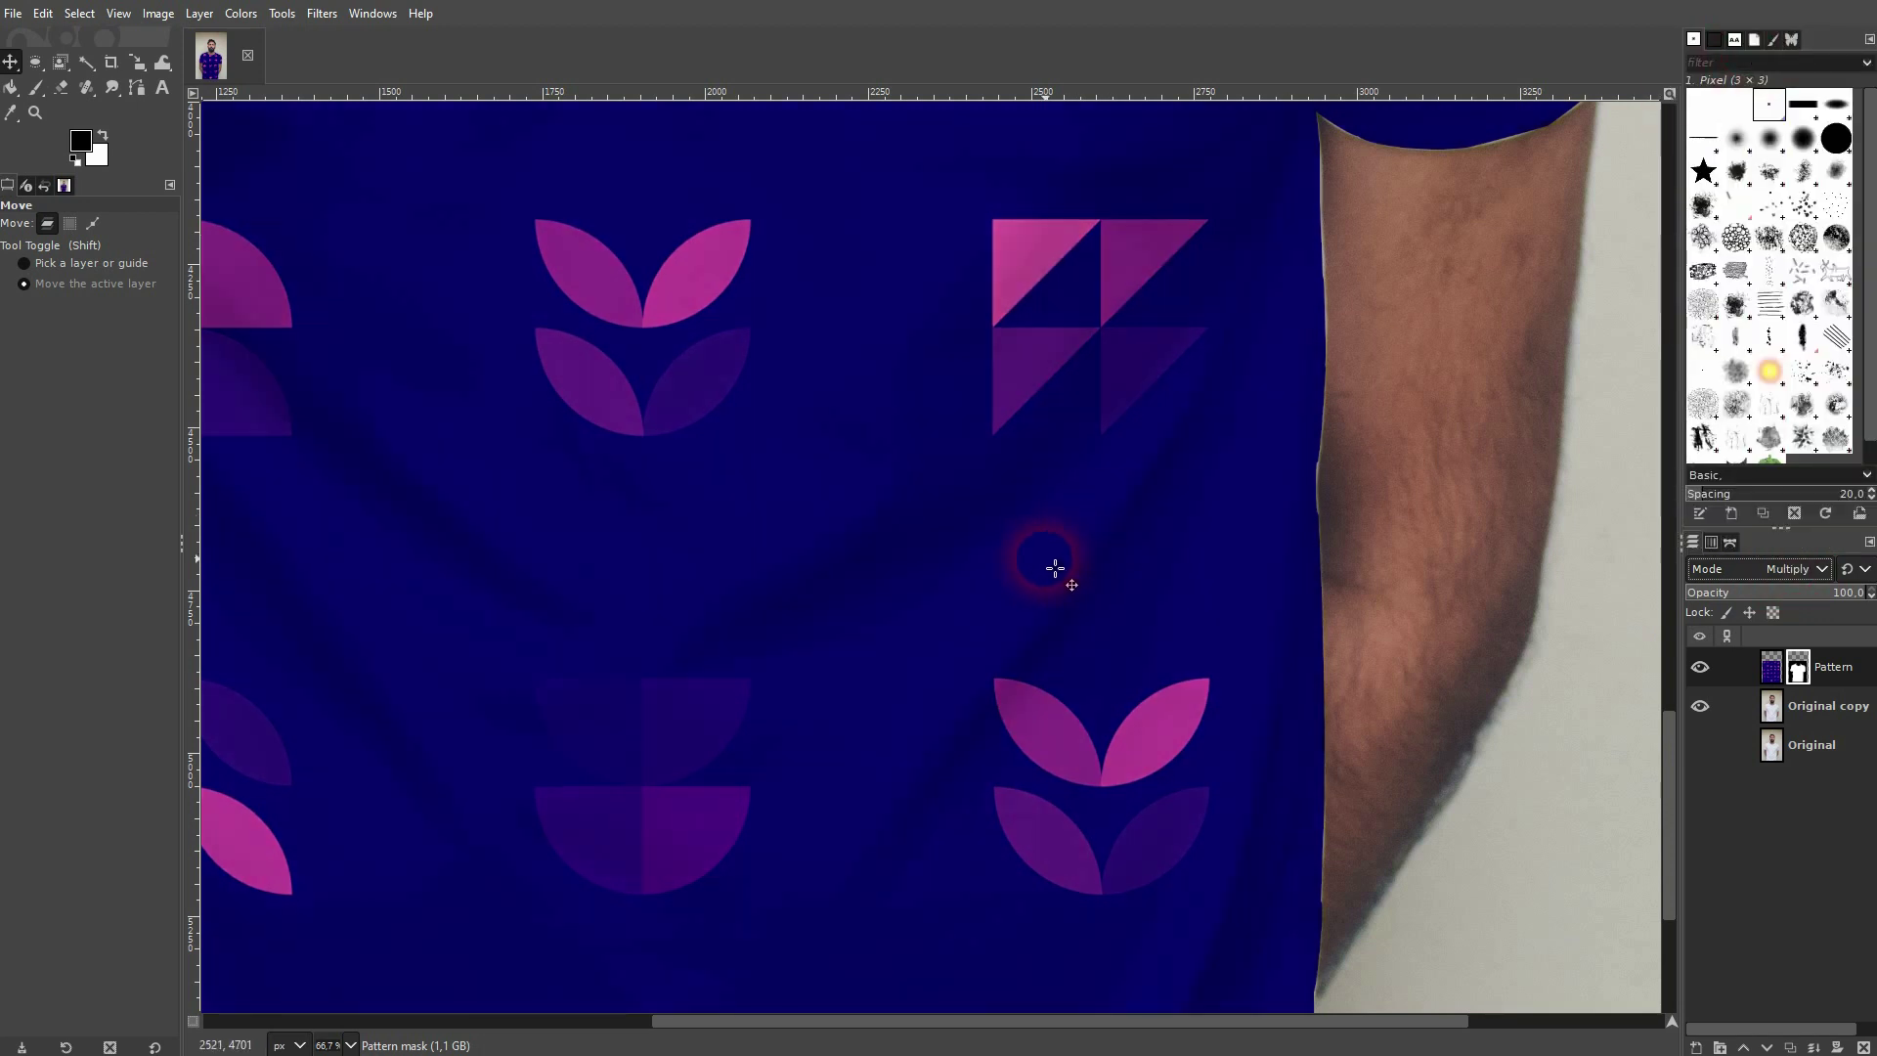
{"action": "scroll", "coordinate": [1043, 547], "scroll_direction": "down", "scroll_amount": 3}
{"action": "scroll", "coordinate": [1047, 534], "scroll_direction": "up", "scroll_amount": 3}
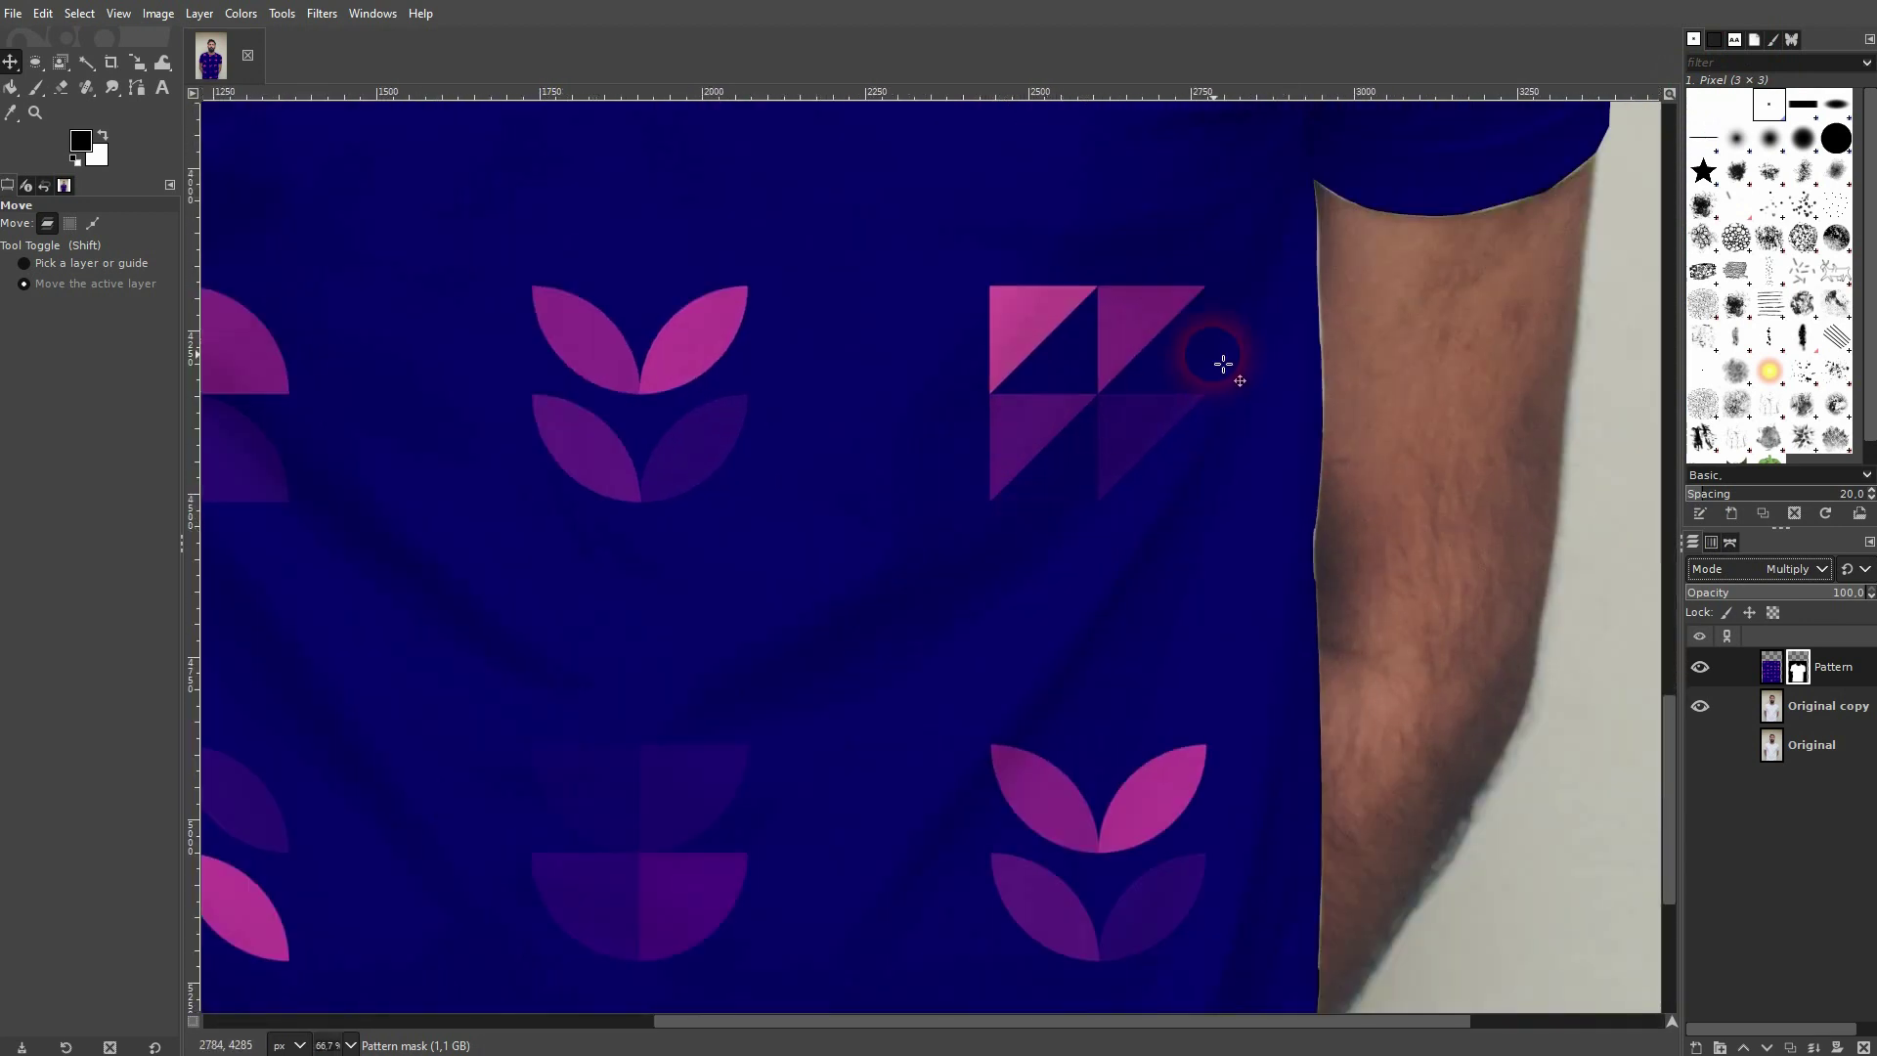
{"action": "scroll", "coordinate": [1169, 572], "scroll_direction": "up", "scroll_amount": 3}
{"action": "scroll", "coordinate": [1160, 545], "scroll_direction": "down", "scroll_amount": 3}
{"action": "scroll", "coordinate": [1261, 496], "scroll_direction": "up", "scroll_amount": 2}
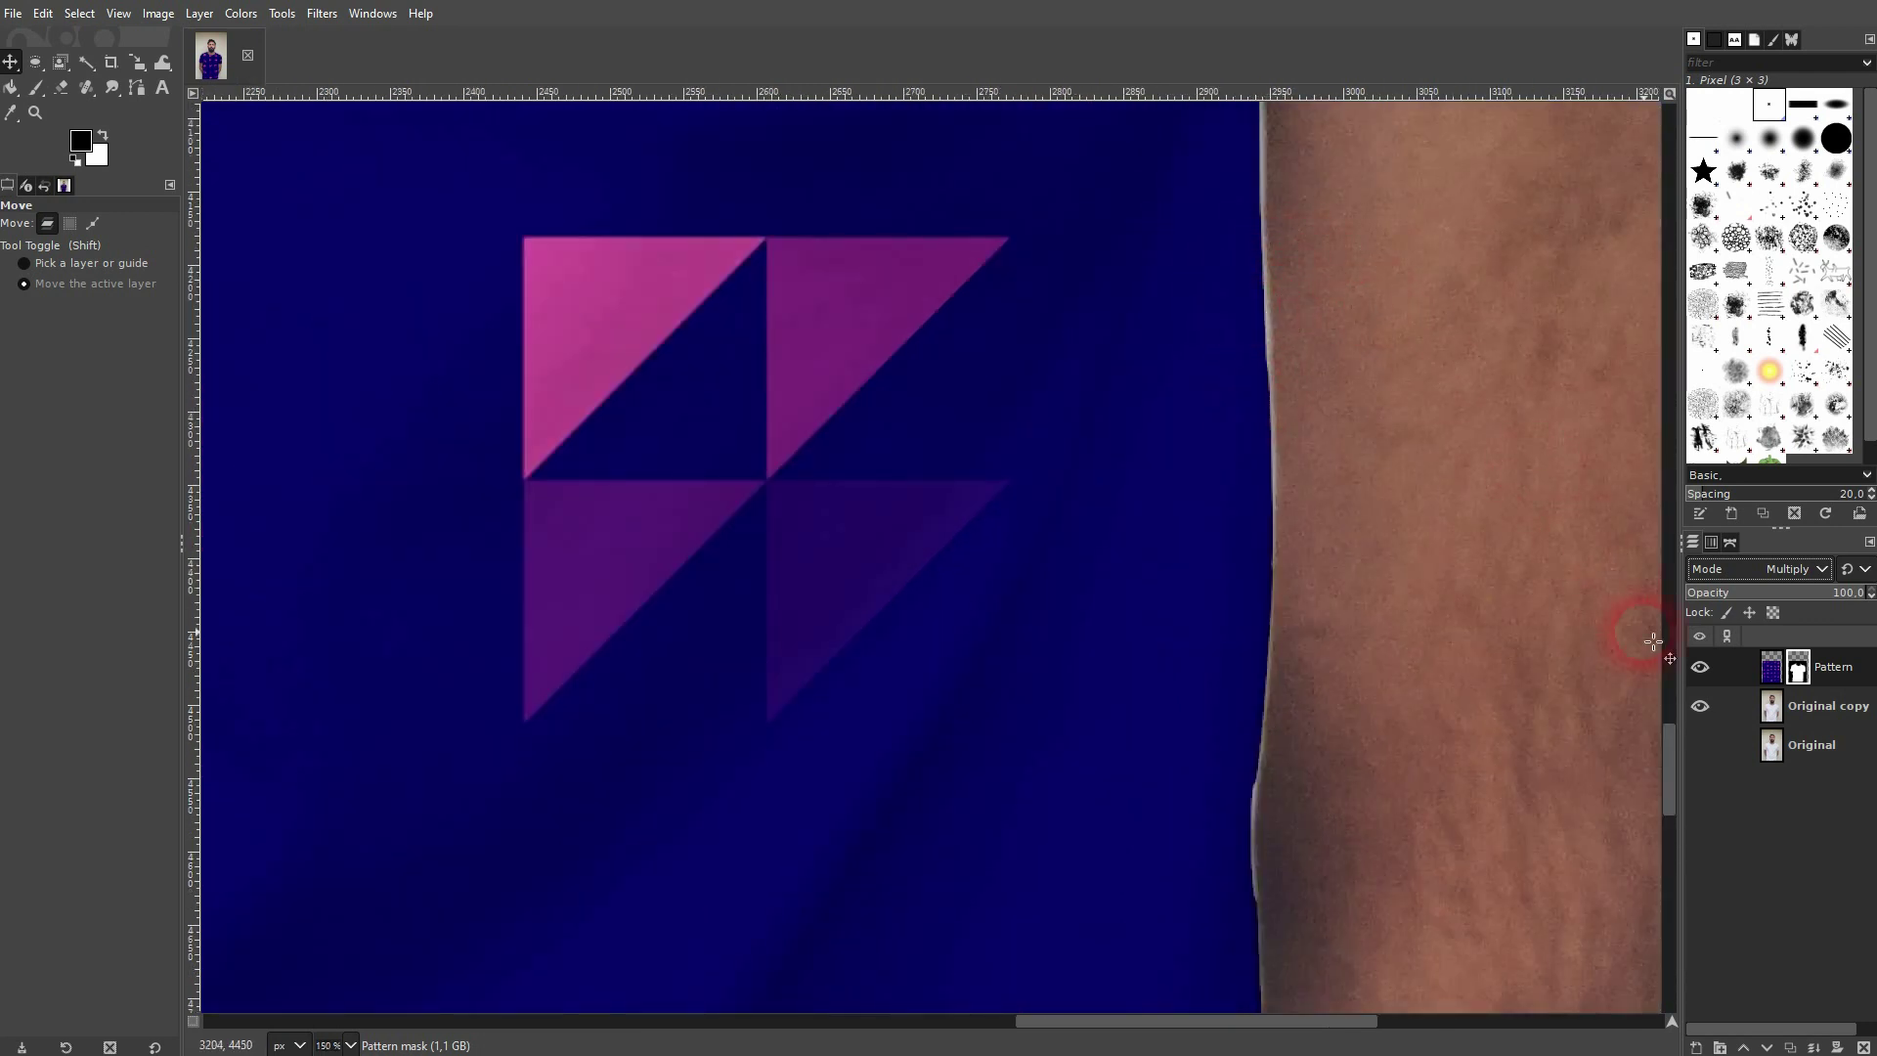
- Set up the Paintbrush for the Pattern mask with the 2. Hardness 100 brush at size 24
{"action": "left_click", "coordinate": [1772, 677]}
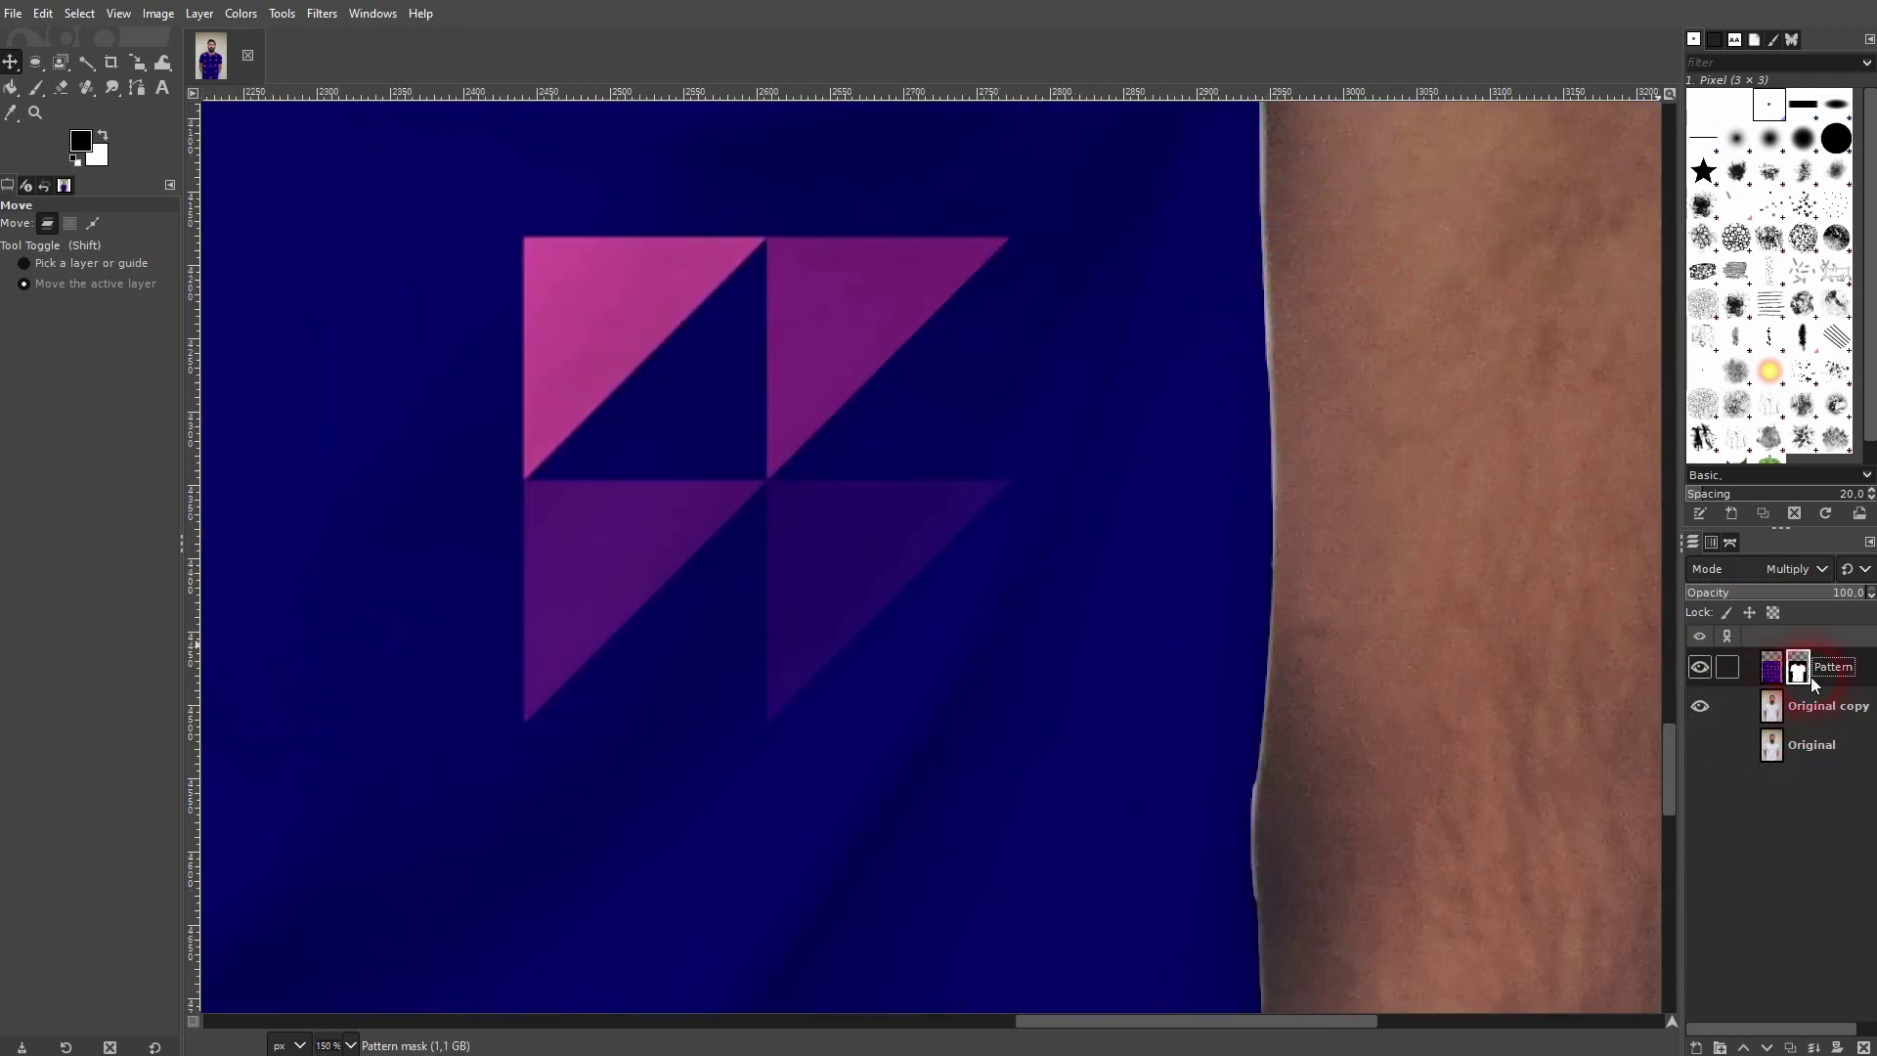
{"action": "left_click", "coordinate": [37, 88]}
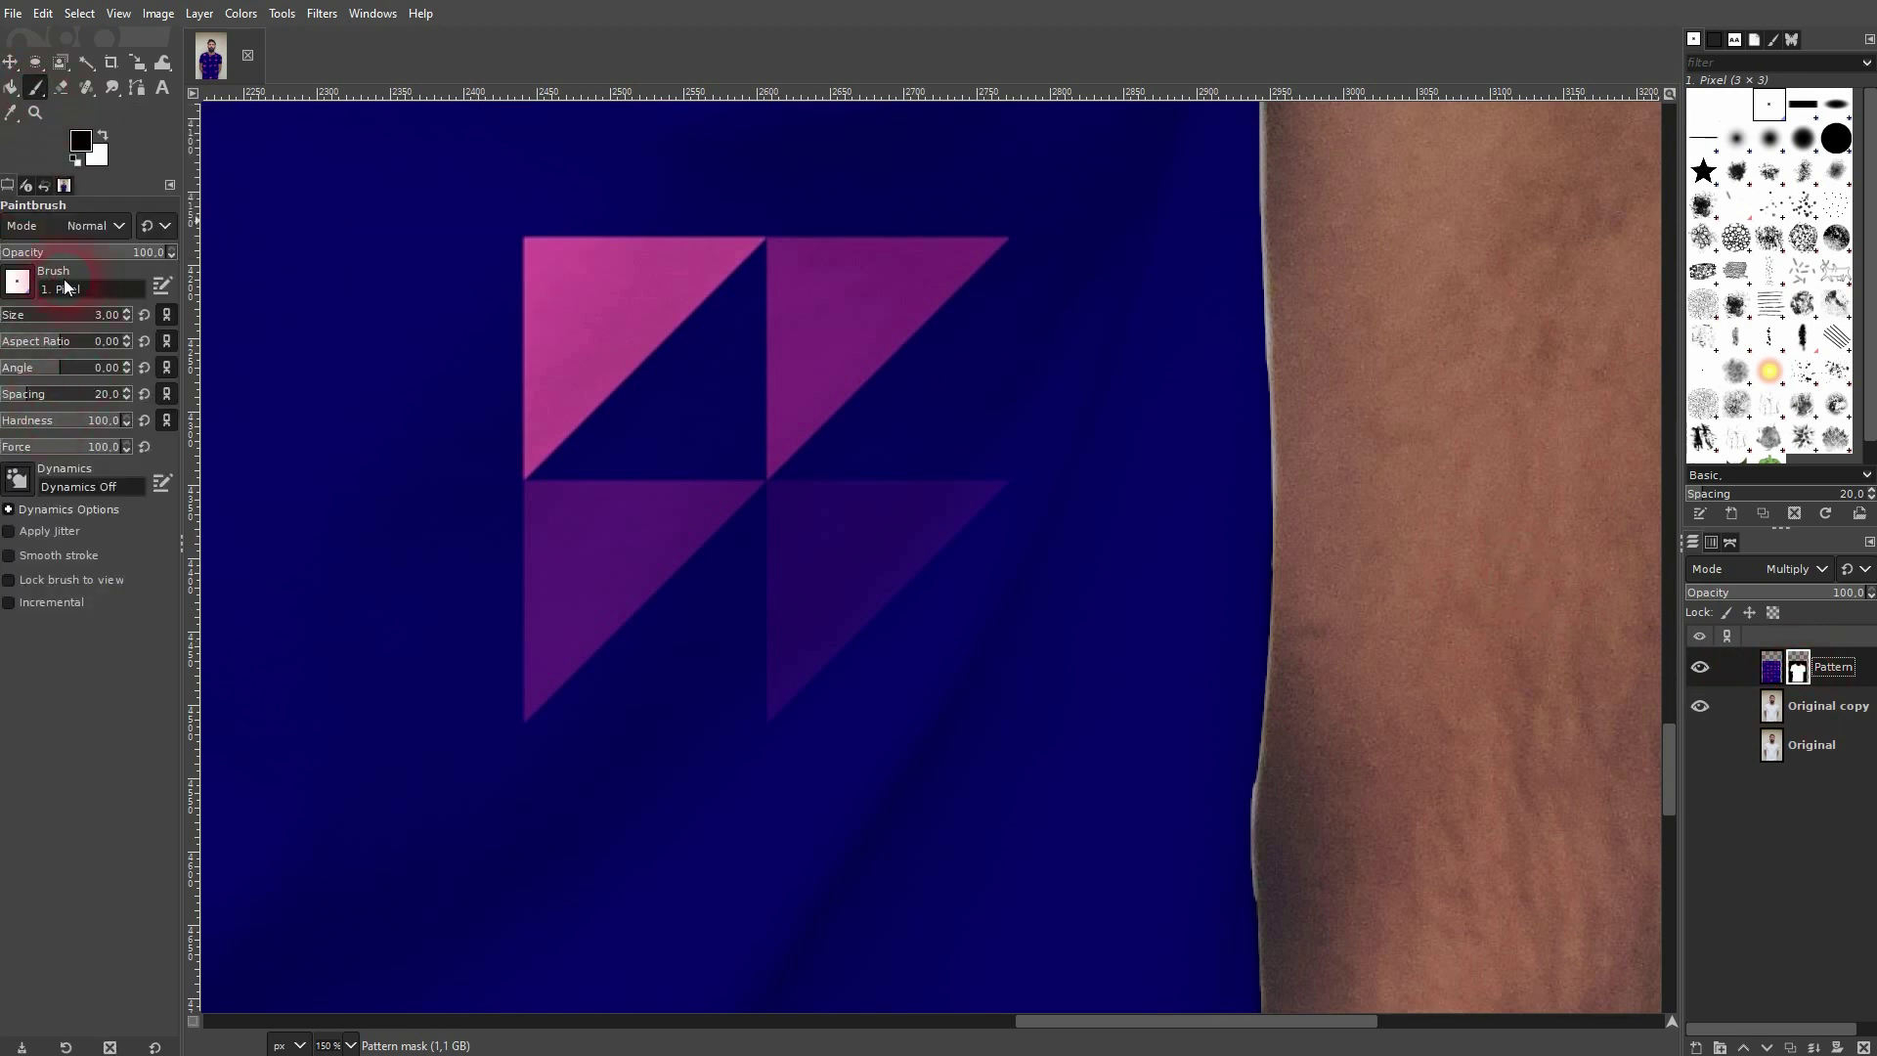
{"action": "left_click", "coordinate": [23, 287]}
{"action": "left_click", "coordinate": [92, 342]}
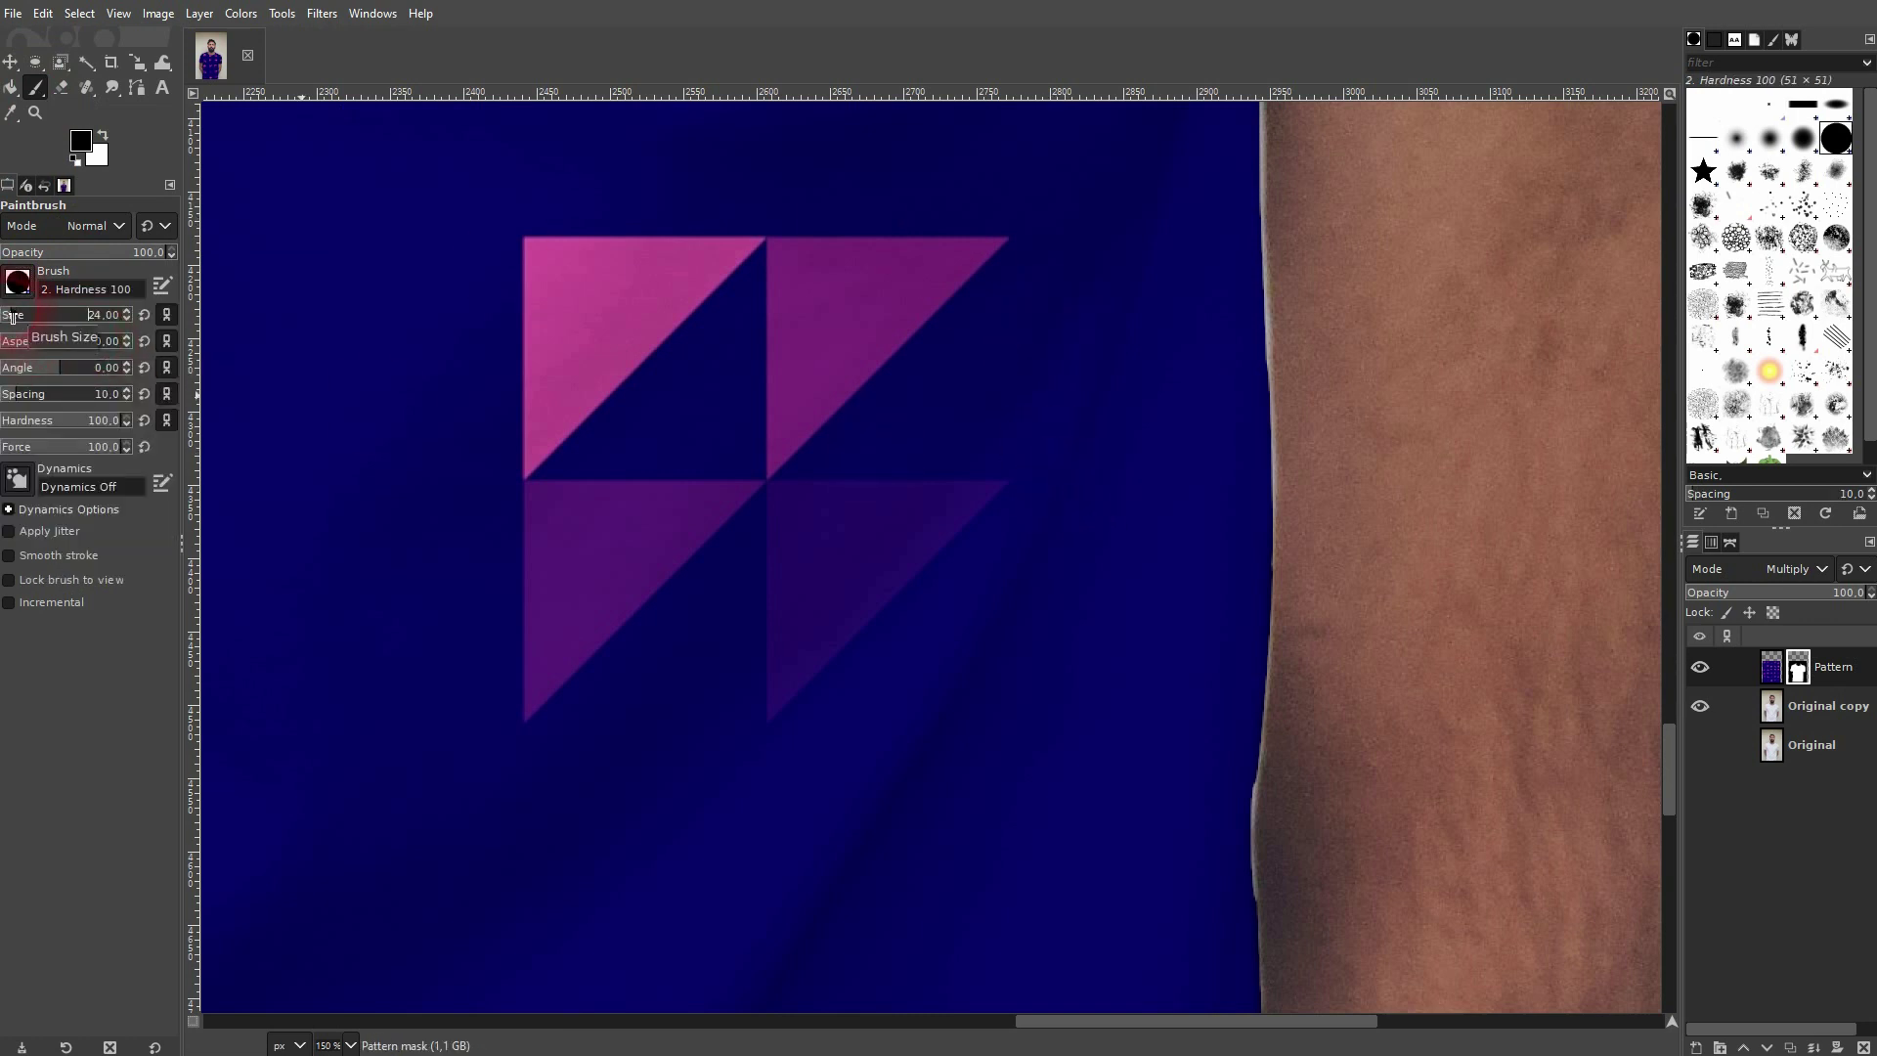
- Undo the black test dab near the shirt's right side edge and swap the foreground color to white
{"action": "scroll", "coordinate": [1265, 888], "scroll_direction": "up", "scroll_amount": 2}
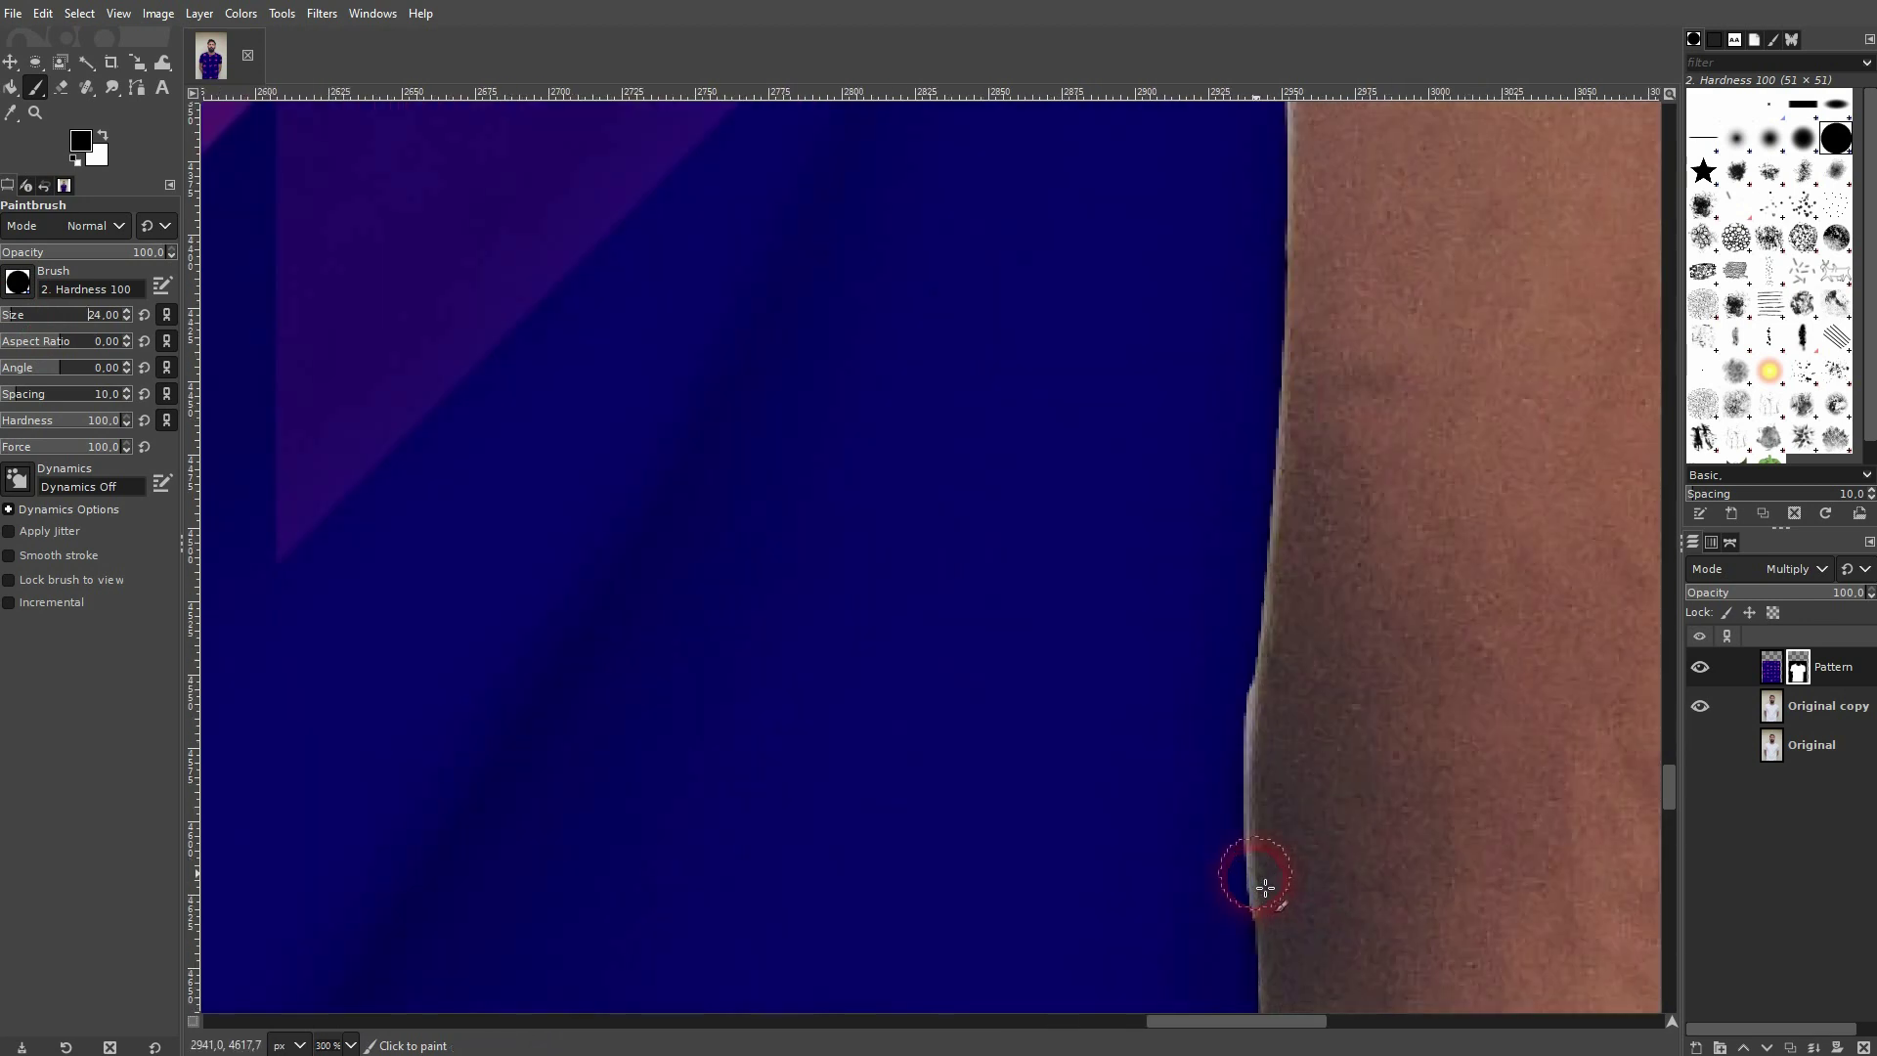
{"action": "left_click", "coordinate": [1222, 727]}
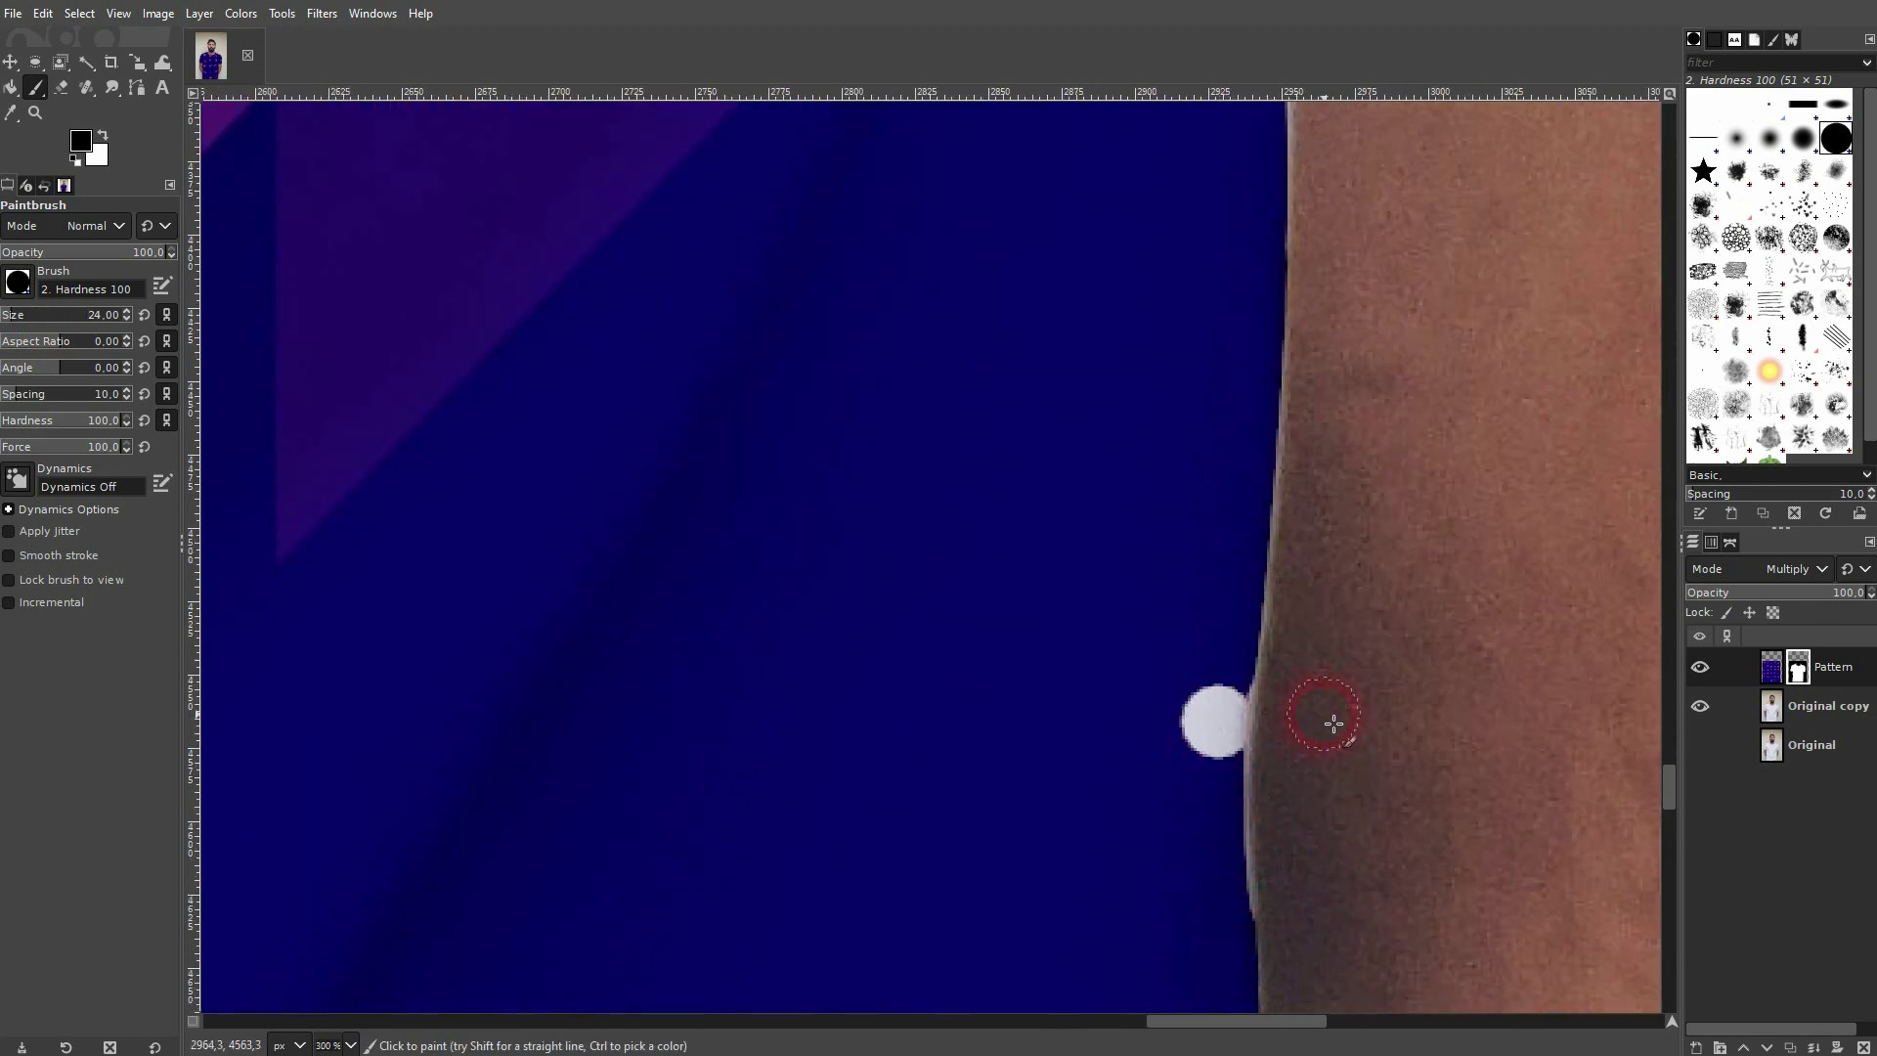
{"action": "key", "text": "ctrl+z"}
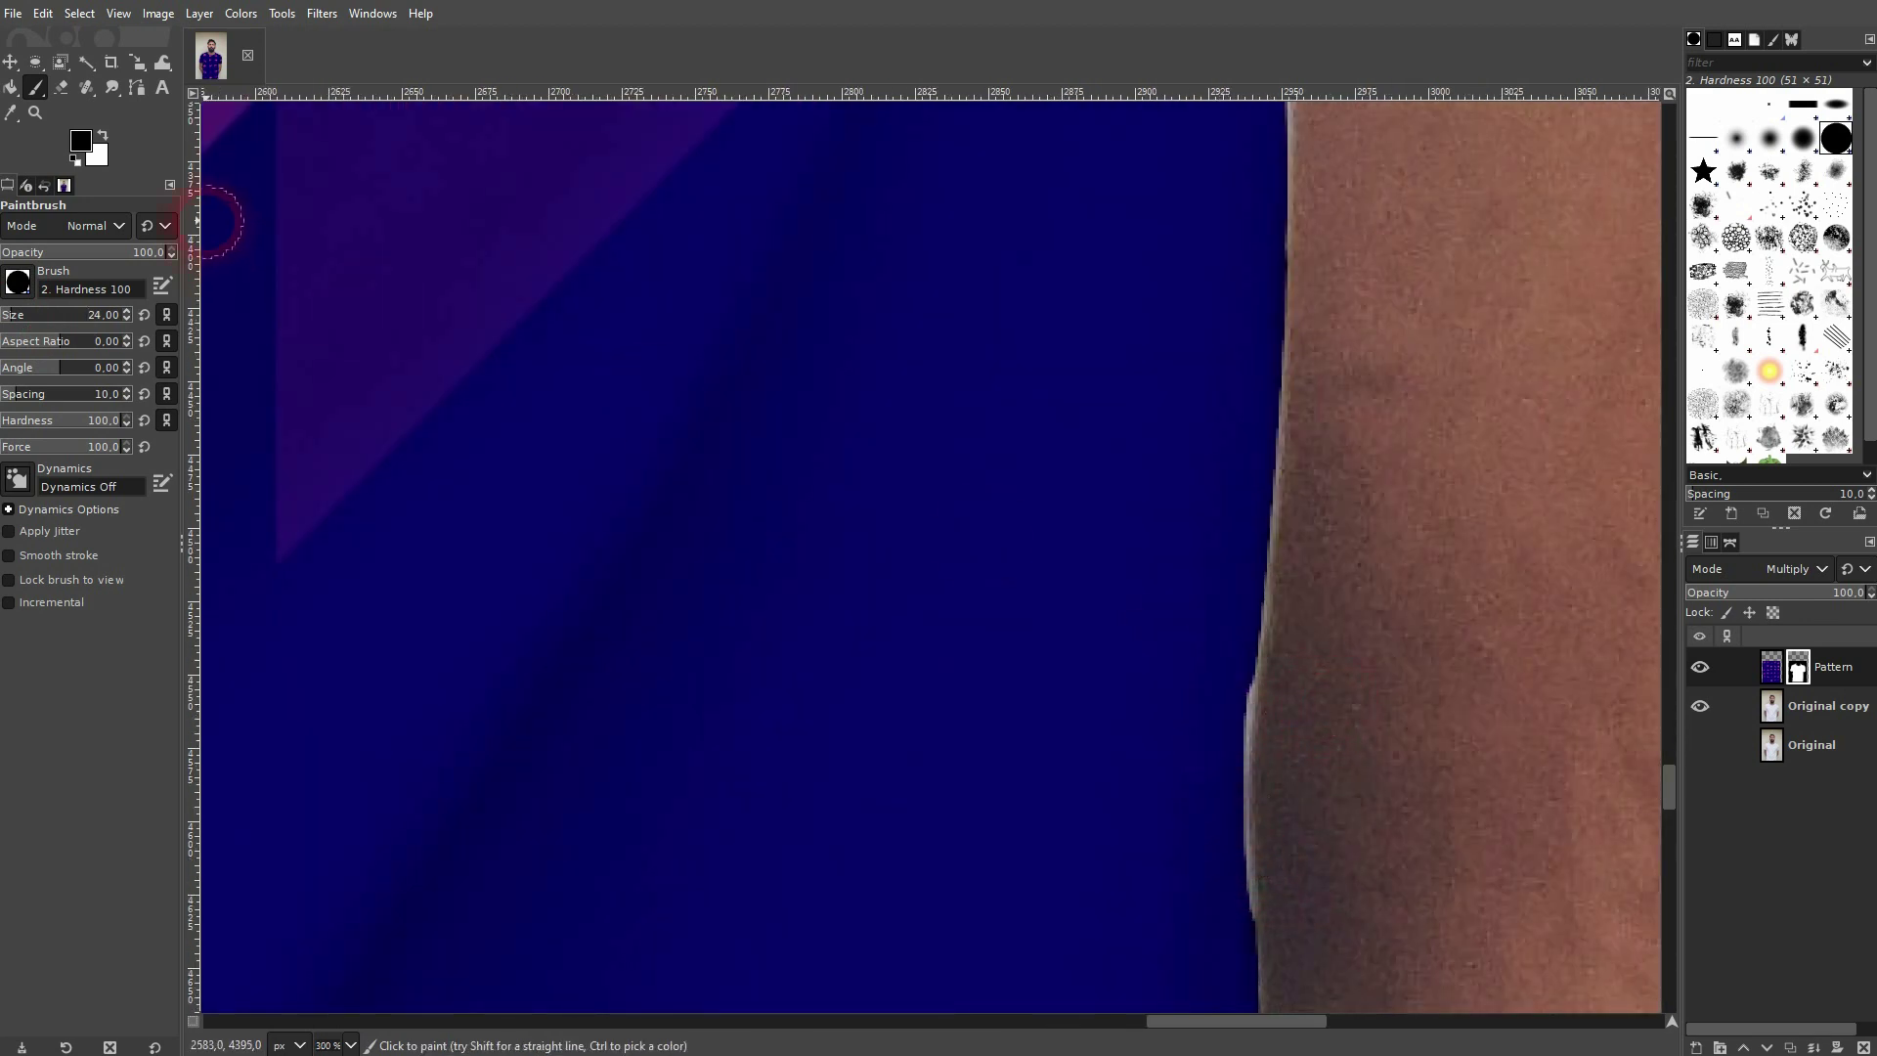
{"action": "left_click", "coordinate": [103, 134]}
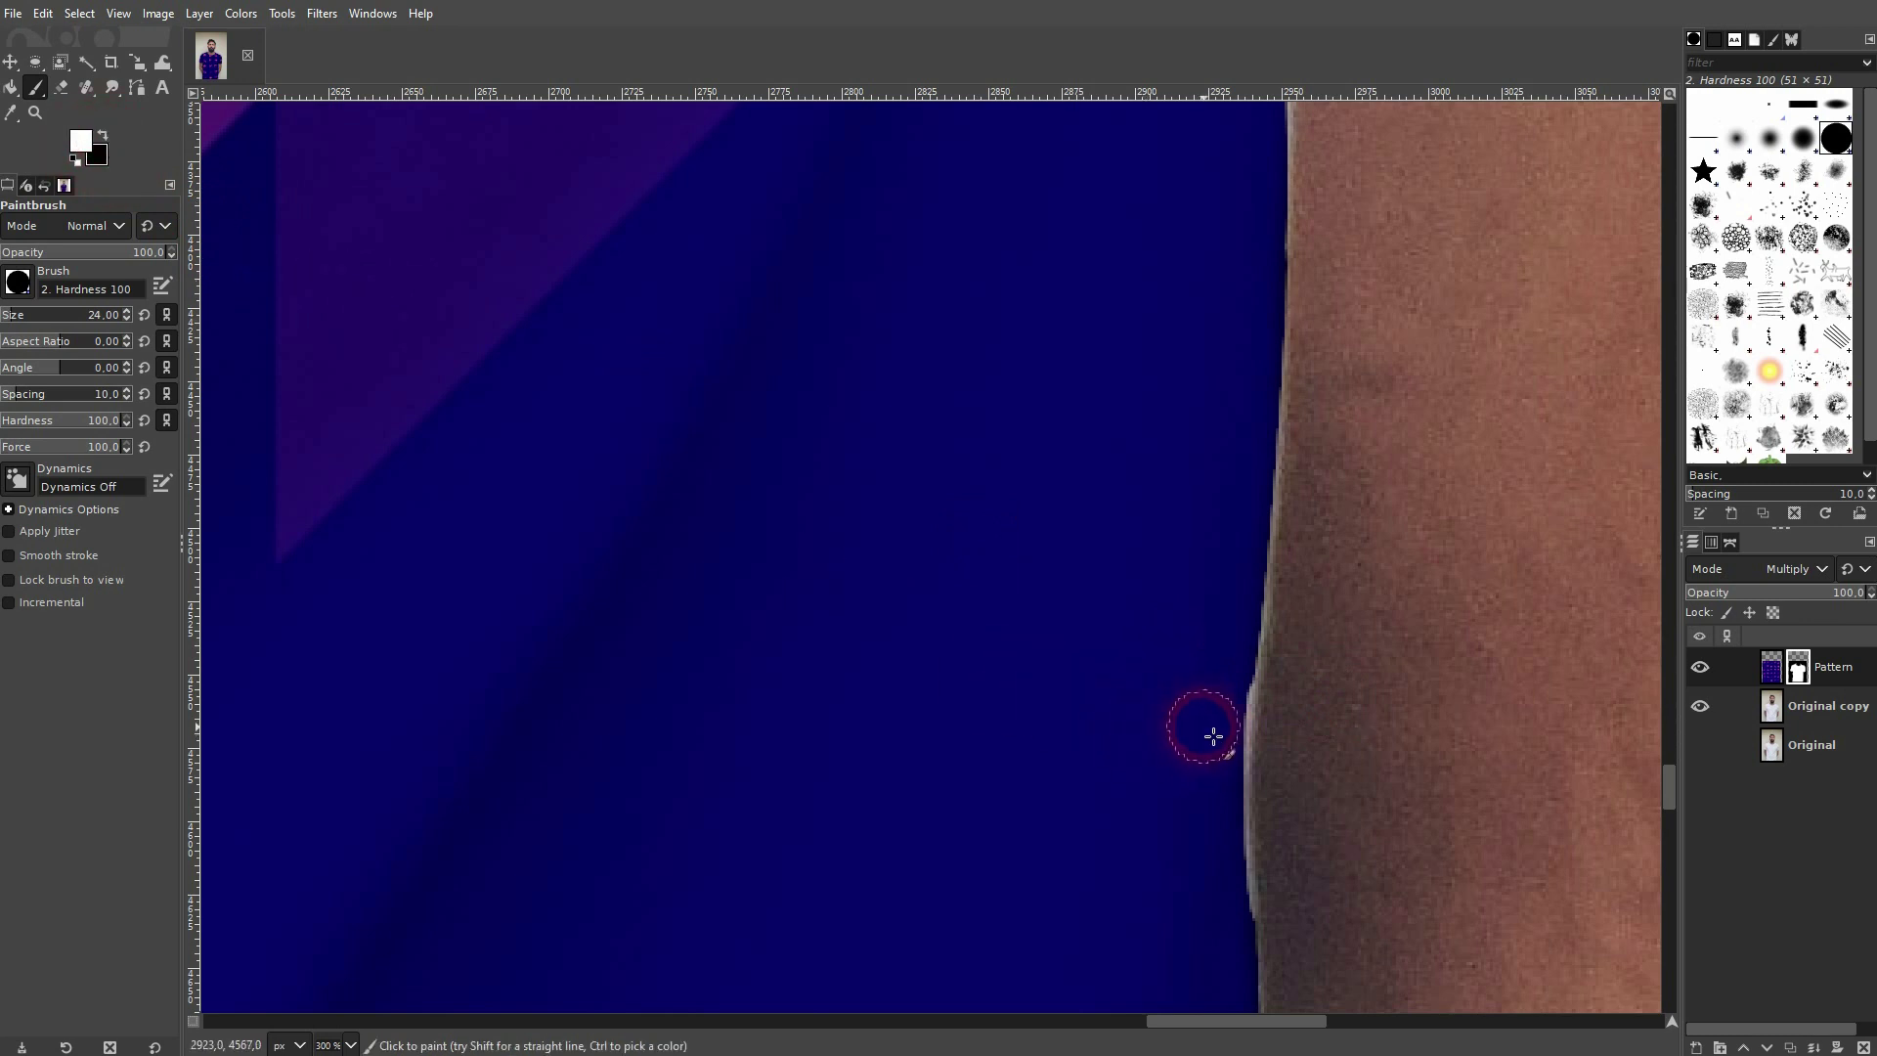
- Paint white on the Pattern mask along the shirt's right side edge beside the arm, covering the light fringe
{"action": "left_click_drag", "start_coordinate": [1232, 728], "coordinate": [1223, 924]}
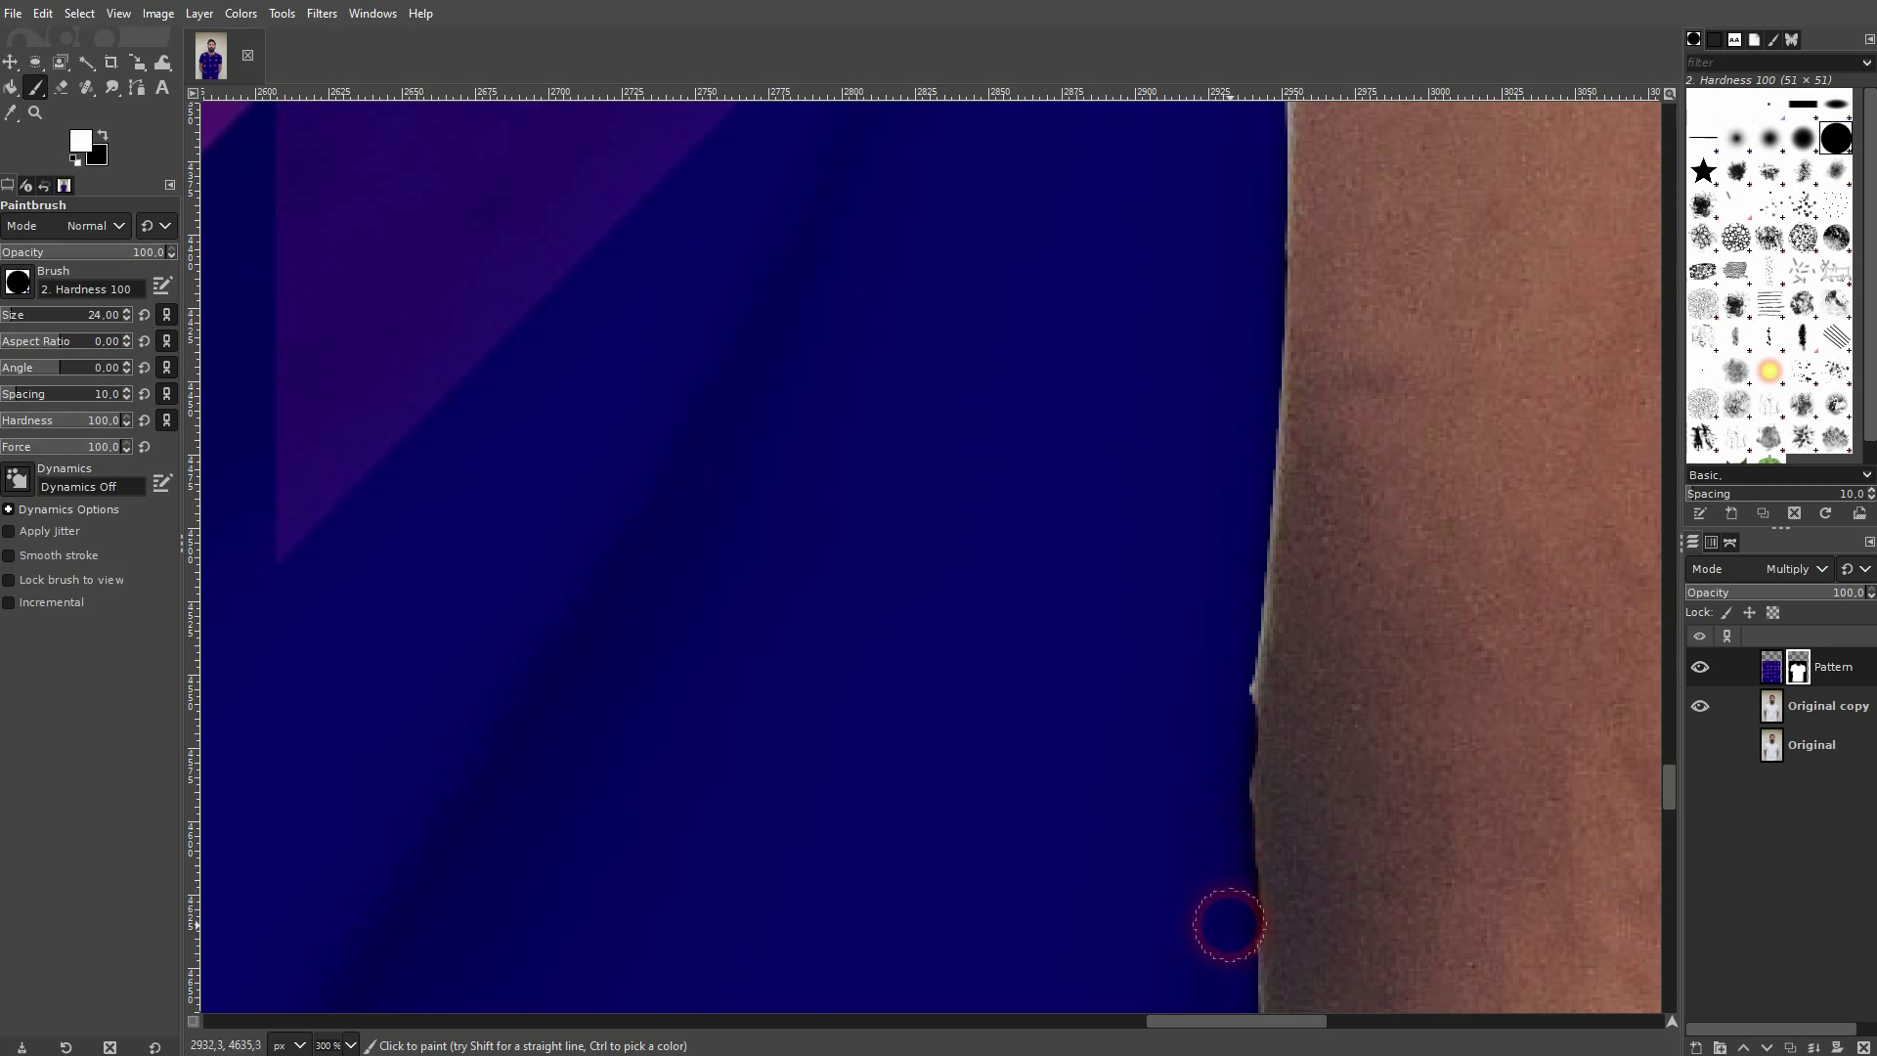
{"action": "left_click_drag", "start_coordinate": [1235, 706], "coordinate": [1252, 339]}
{"action": "mouse_move", "coordinate": [1353, 240]}
{"action": "left_mouse_down"}
{"action": "mouse_move", "coordinate": [1241, 817]}
{"action": "mouse_move", "coordinate": [1206, 565]}
{"action": "left_mouse_up"}
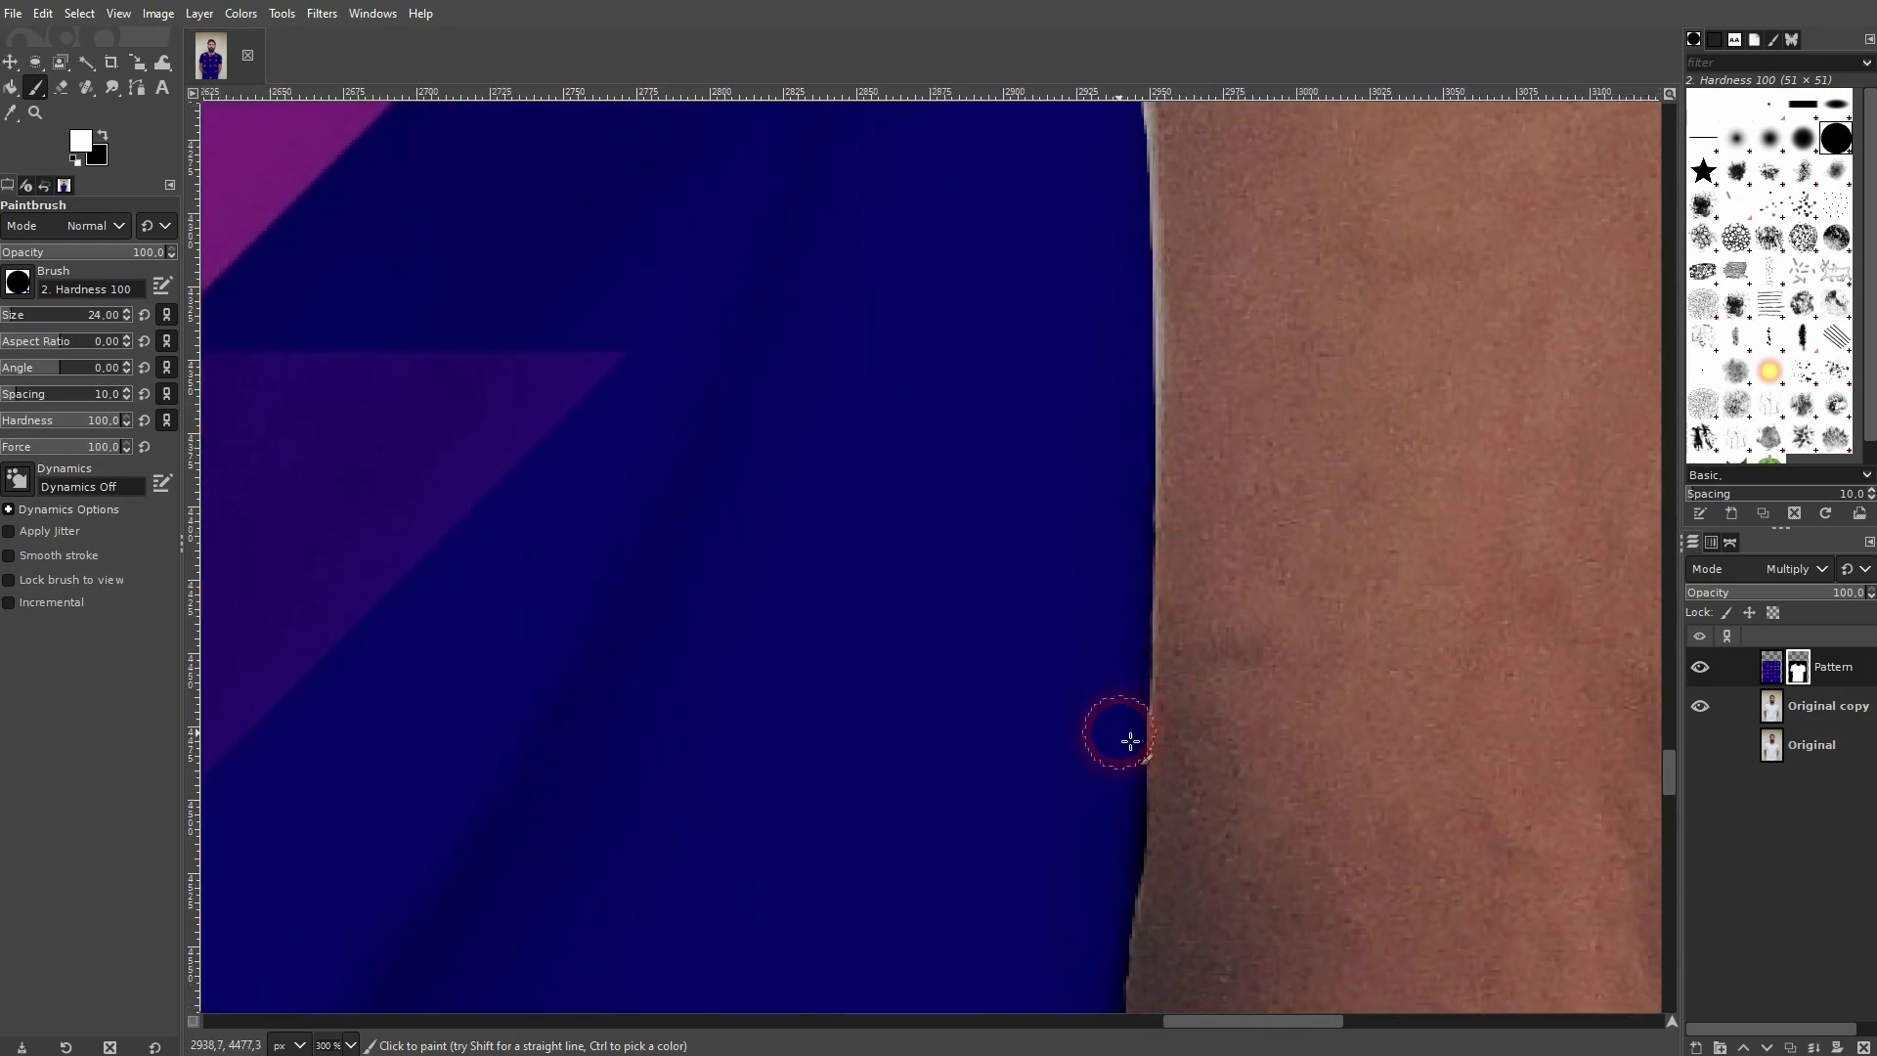
{"action": "left_click_drag", "start_coordinate": [1125, 686], "coordinate": [1131, 264]}
{"action": "scroll", "coordinate": [1114, 733], "scroll_direction": "up", "scroll_amount": 8}
{"action": "scroll", "coordinate": [1115, 734], "scroll_direction": "right", "scroll_amount": 1}
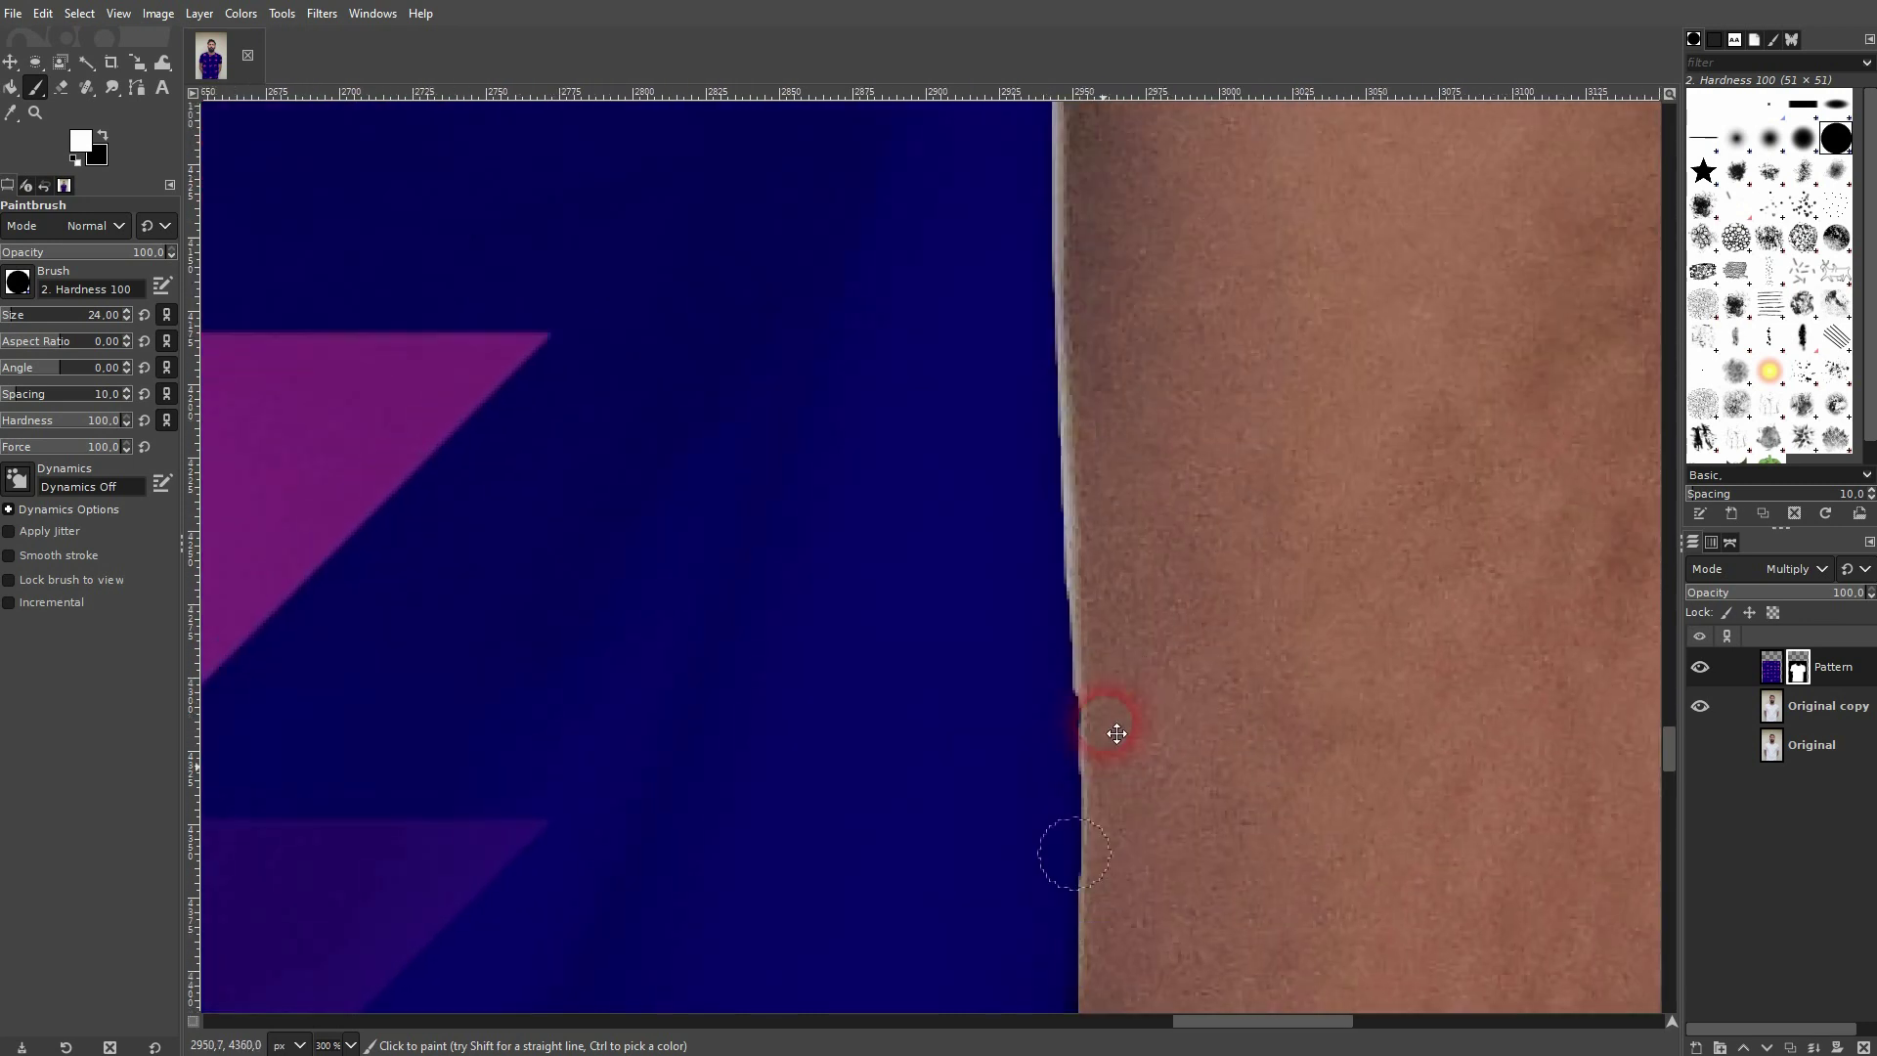
{"action": "left_click_drag", "start_coordinate": [1054, 689], "coordinate": [1036, 352]}
{"action": "scroll", "coordinate": [1114, 657], "scroll_direction": "up", "scroll_amount": 5}
{"action": "mouse_move", "coordinate": [1114, 656]}
{"action": "left_mouse_down"}
{"action": "mouse_move", "coordinate": [1023, 821]}
{"action": "mouse_move", "coordinate": [1047, 760]}
{"action": "mouse_move", "coordinate": [1048, 633]}
{"action": "mouse_move", "coordinate": [1025, 200]}
{"action": "mouse_move", "coordinate": [1104, 186]}
{"action": "mouse_move", "coordinate": [1194, 261]}
{"action": "mouse_move", "coordinate": [1451, 331]}
{"action": "left_mouse_up"}
- Paint white on the Pattern mask along the shirt's left side edge where it meets the inner elbow
{"action": "scroll", "coordinate": [1451, 331], "scroll_direction": "down", "scroll_amount": 7}
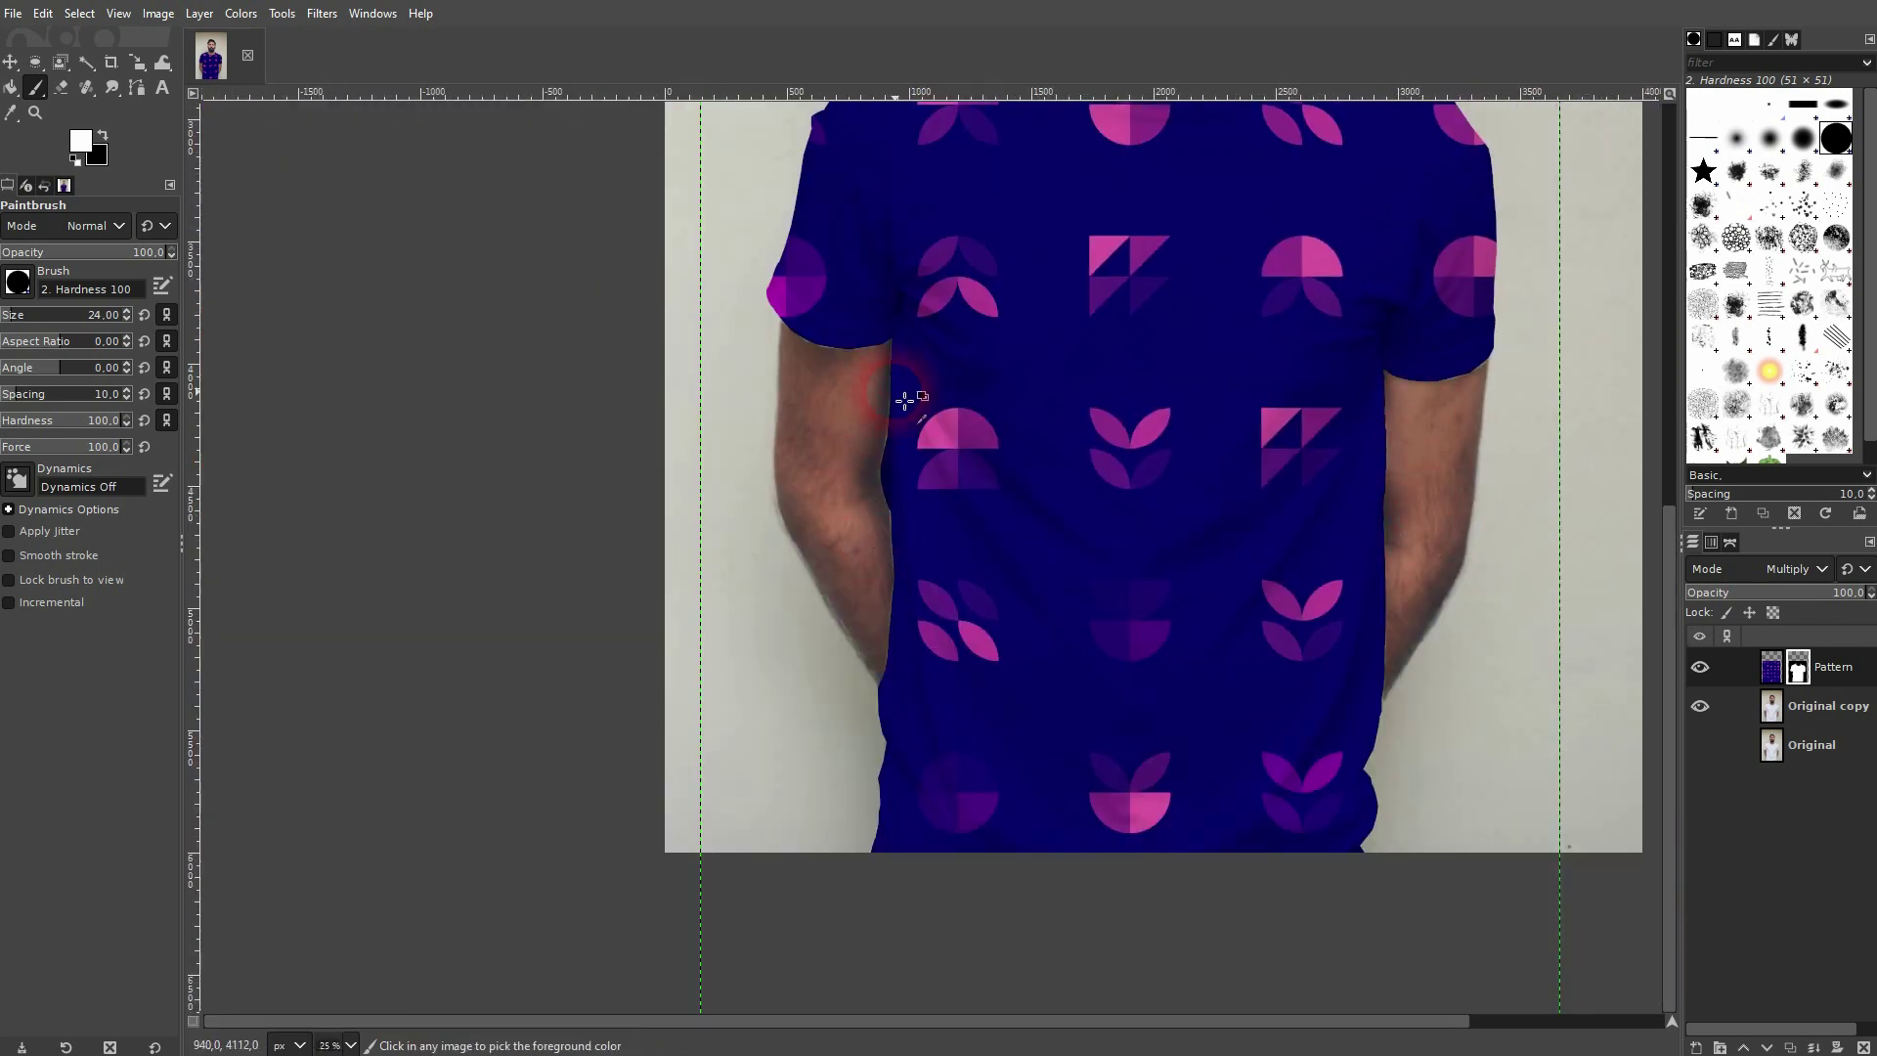
{"action": "scroll", "coordinate": [892, 348], "scroll_direction": "up", "scroll_amount": 5}
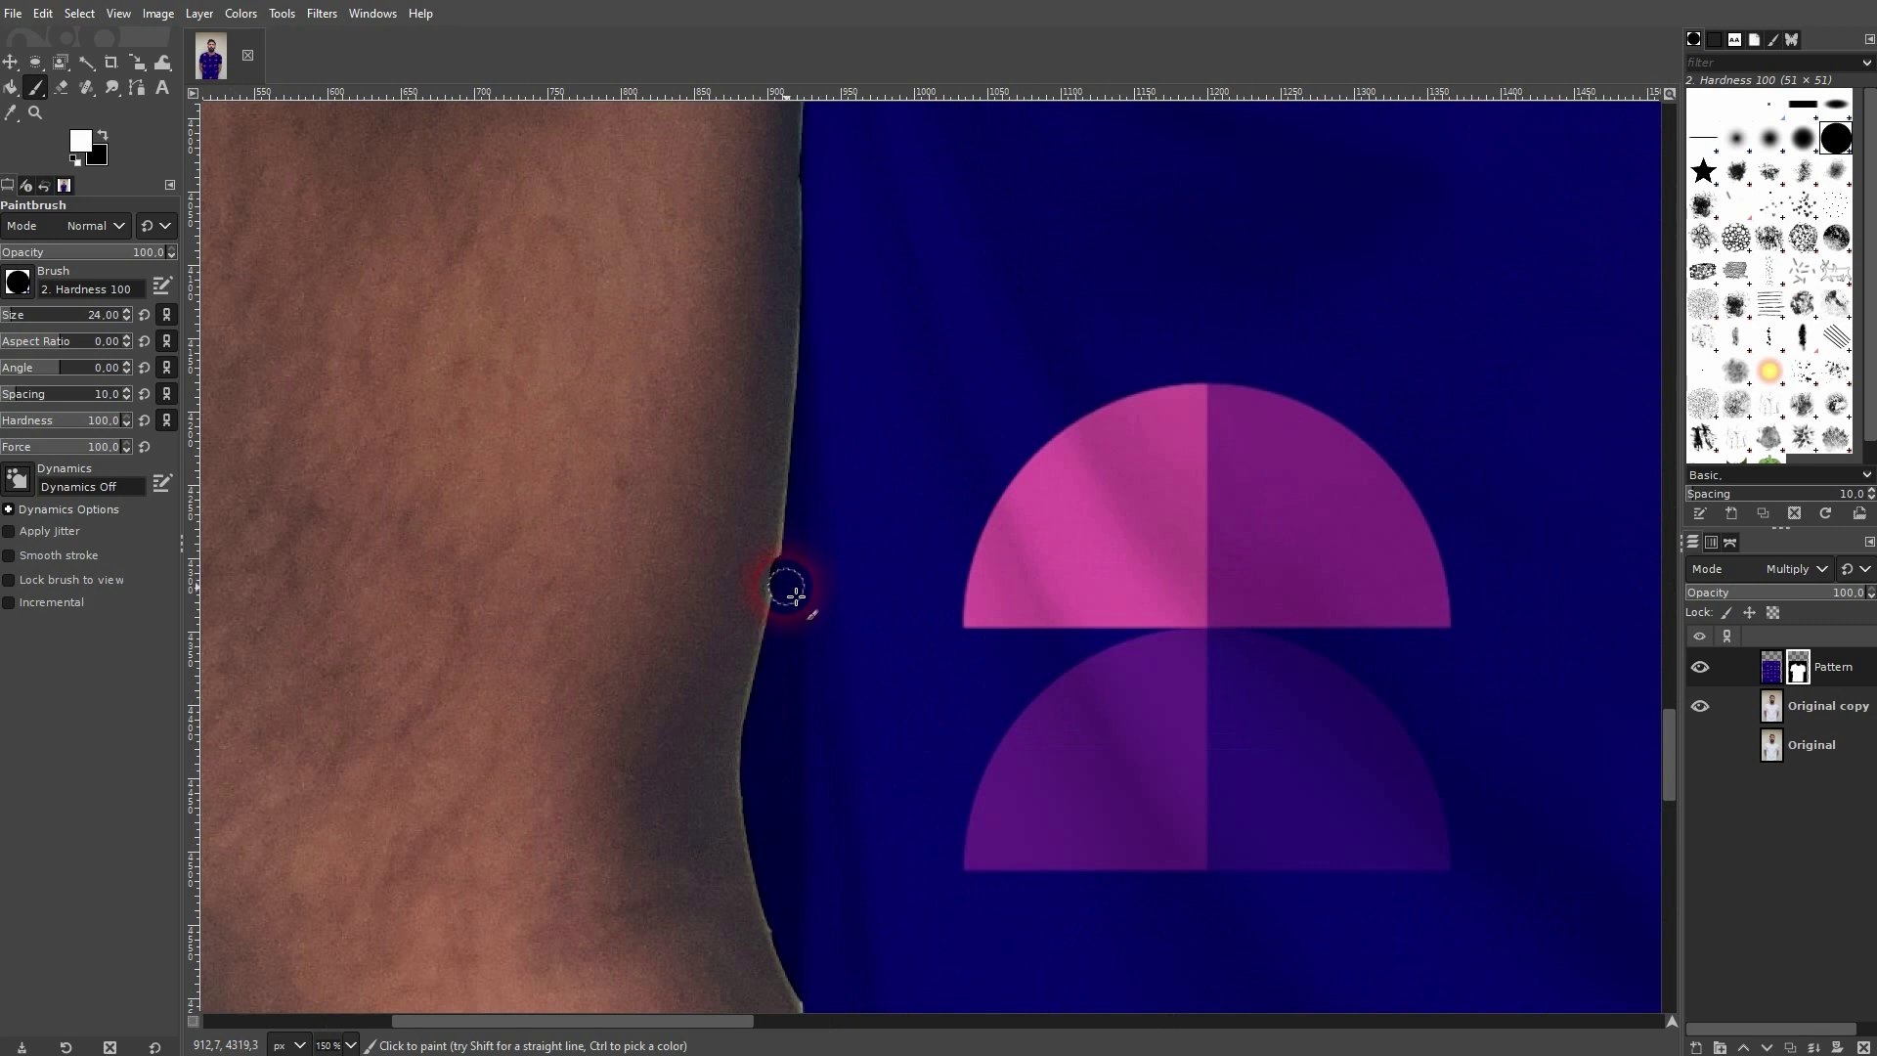
{"action": "mouse_move", "coordinate": [792, 626]}
{"action": "left_mouse_down"}
{"action": "mouse_move", "coordinate": [788, 570]}
{"action": "mouse_move", "coordinate": [815, 525]}
{"action": "mouse_move", "coordinate": [786, 633]}
{"action": "left_mouse_up"}
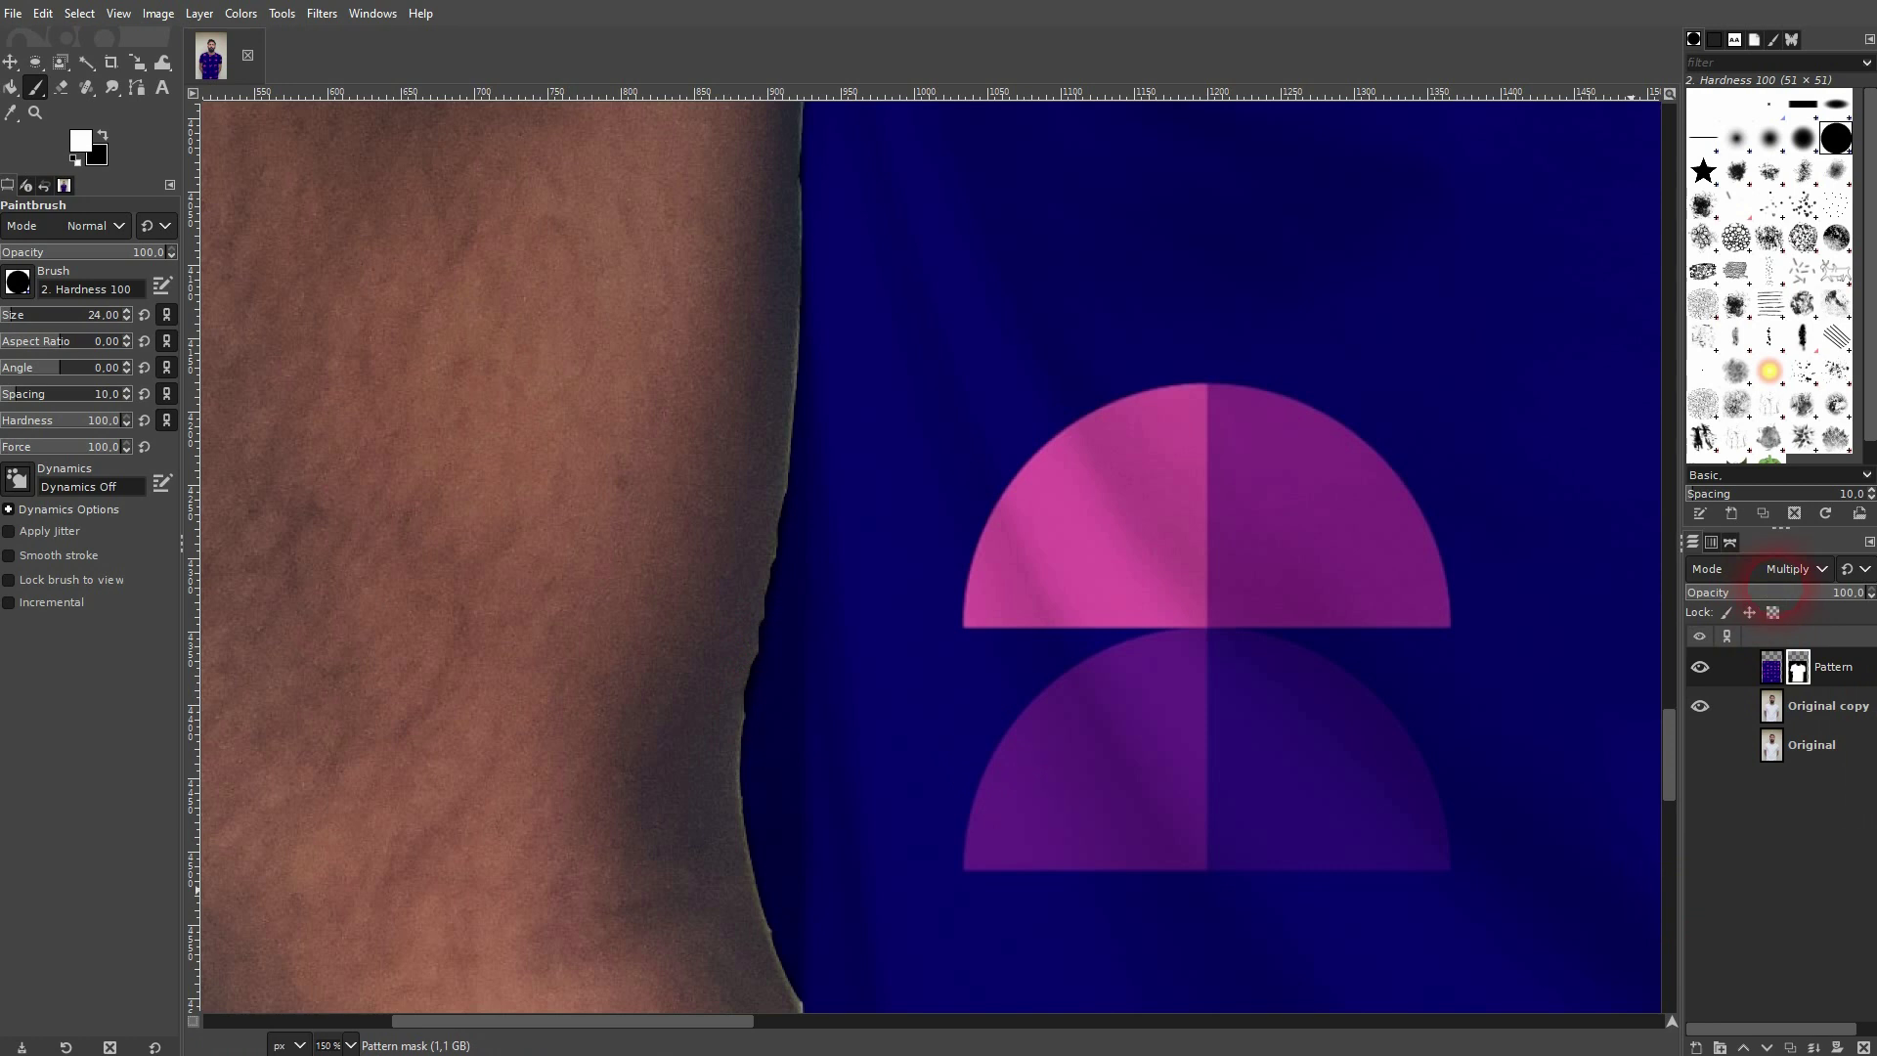
- Choose Multiply again as the Pattern layer's blend mode and fit the whole image in view
{"action": "left_click", "coordinate": [1793, 575]}
{"action": "left_click", "coordinate": [1733, 39]}
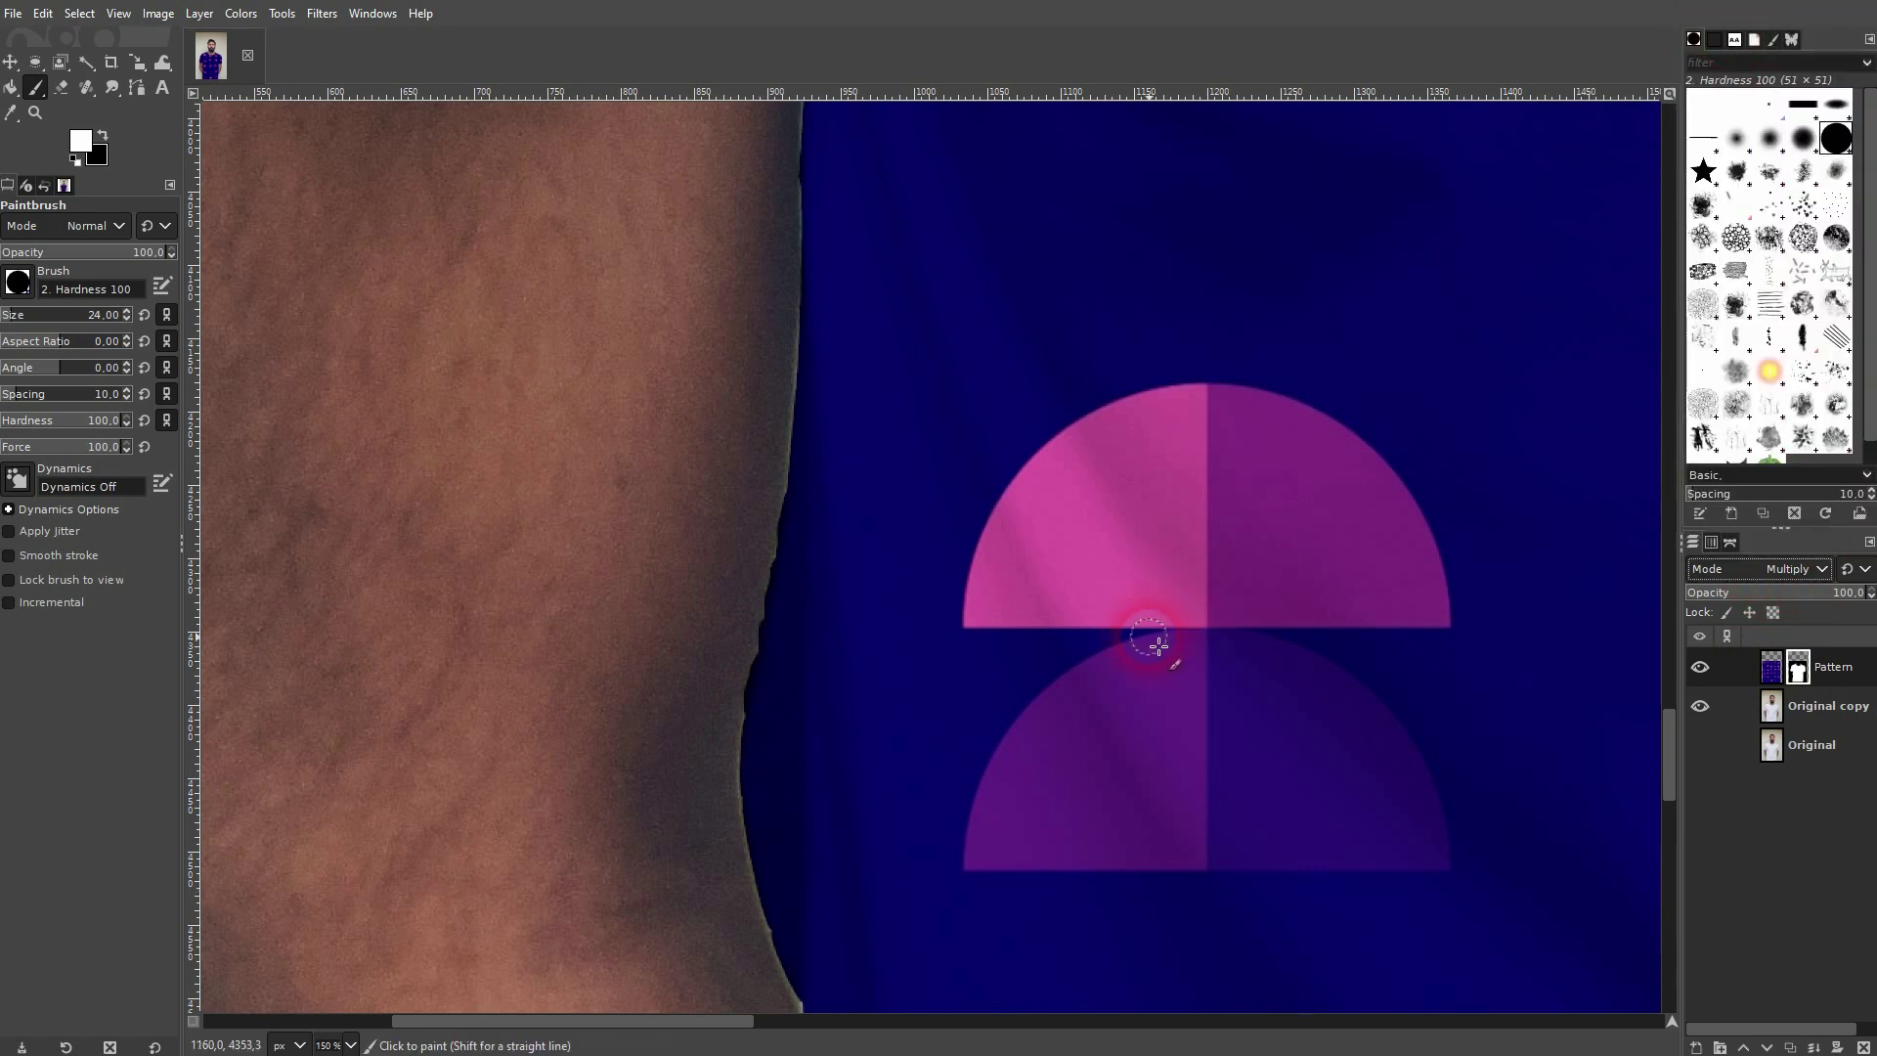
{"action": "key", "text": "shift+ctrl+j"}
{"action": "scroll", "coordinate": [1359, 664], "scroll_direction": "right", "scroll_amount": 5}
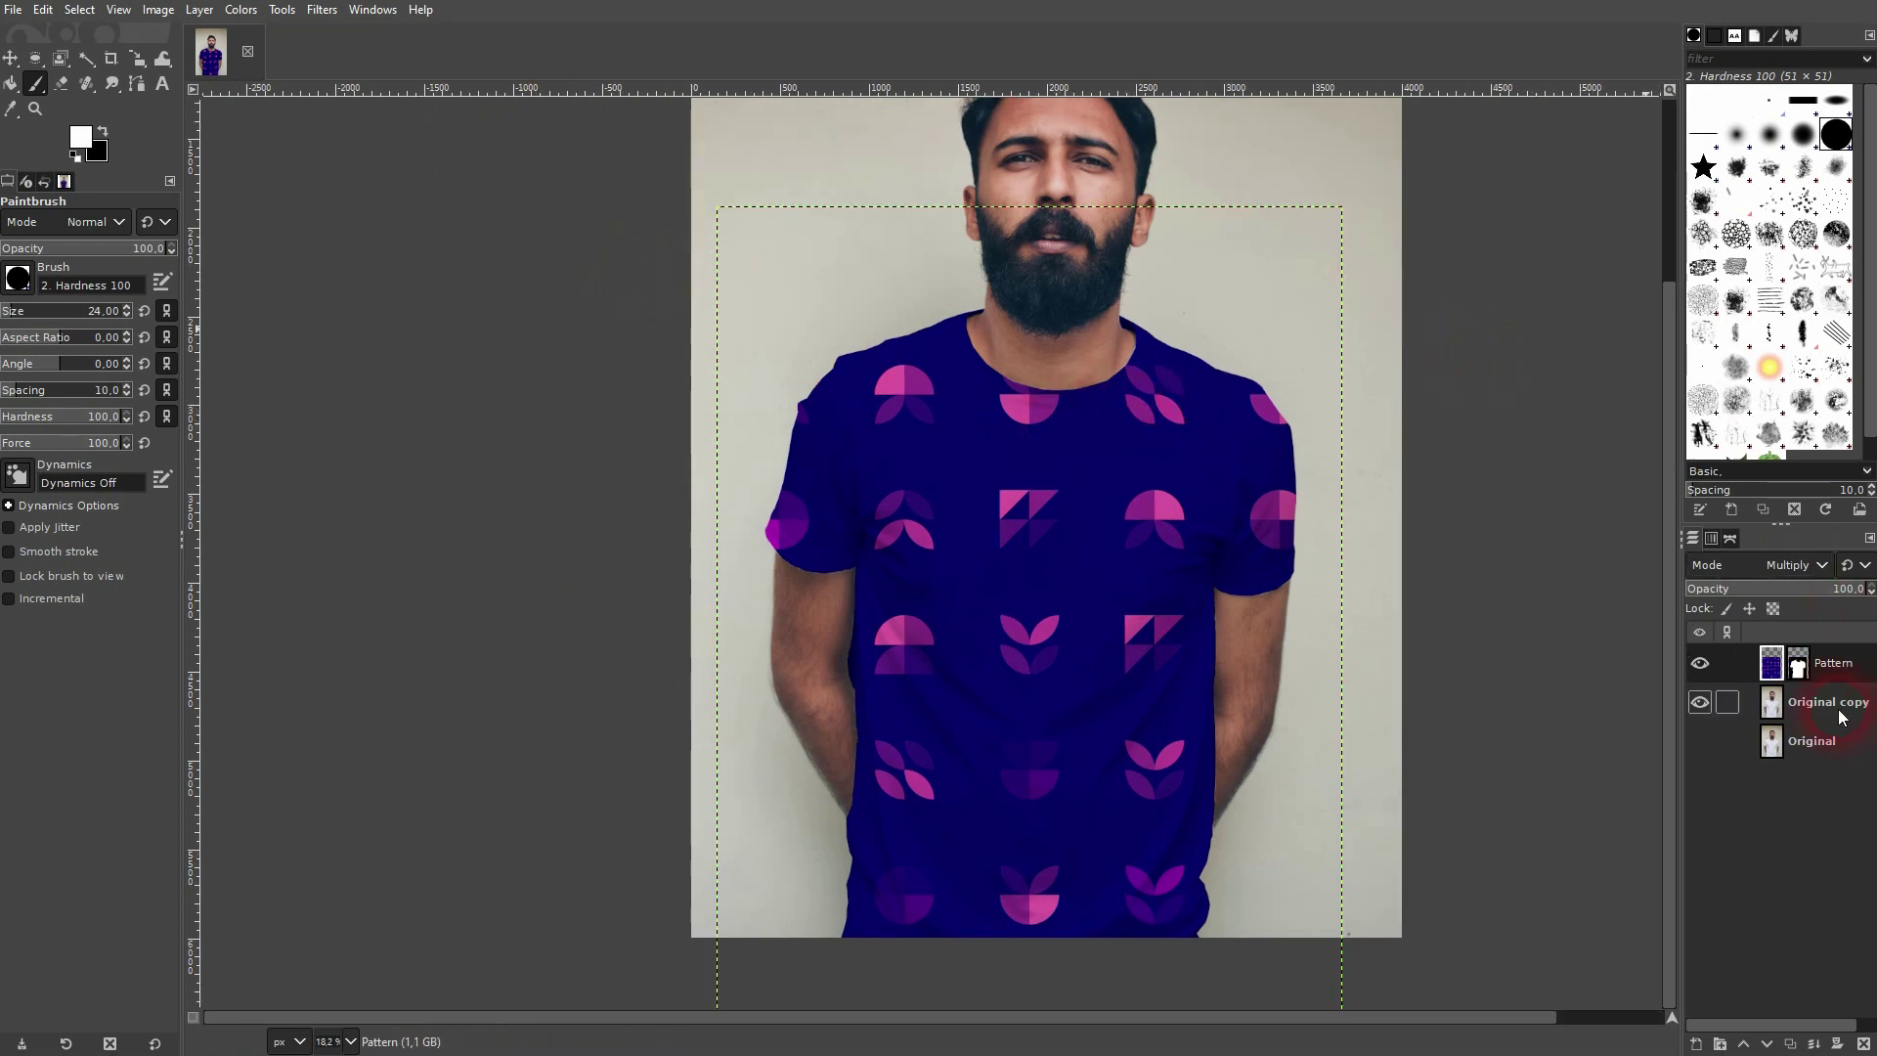
- Brighten the Pattern layer image with Curves on the Value channel, lifting the shadows at input 57 to about 69 and slightly raising midtones and highlights
{"action": "left_click", "coordinate": [1769, 667]}
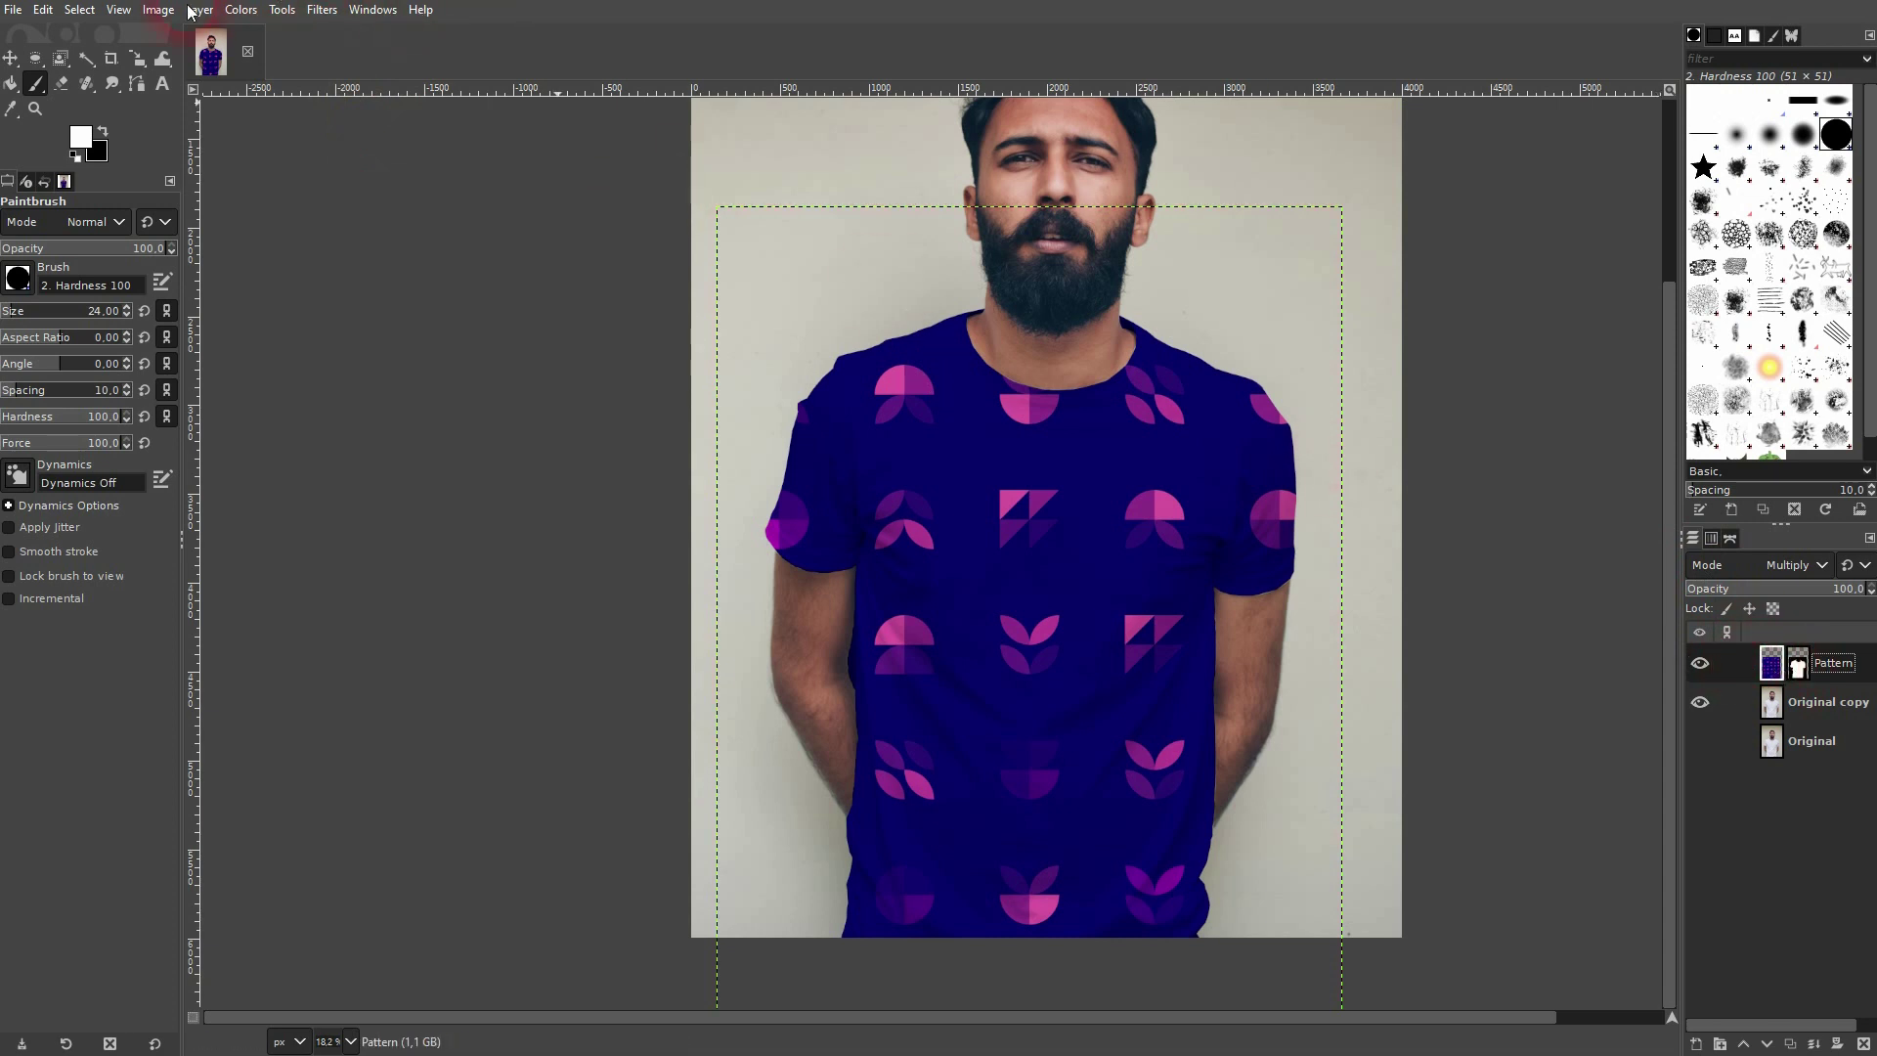
{"action": "left_click", "coordinate": [240, 12]}
{"action": "left_click", "coordinate": [301, 258]}
{"action": "left_click", "coordinate": [179, 454]}
{"action": "mouse_move", "coordinate": [203, 487]}
{"action": "left_mouse_down"}
{"action": "mouse_move", "coordinate": [213, 499]}
{"action": "mouse_move", "coordinate": [186, 472]}
{"action": "left_mouse_up"}
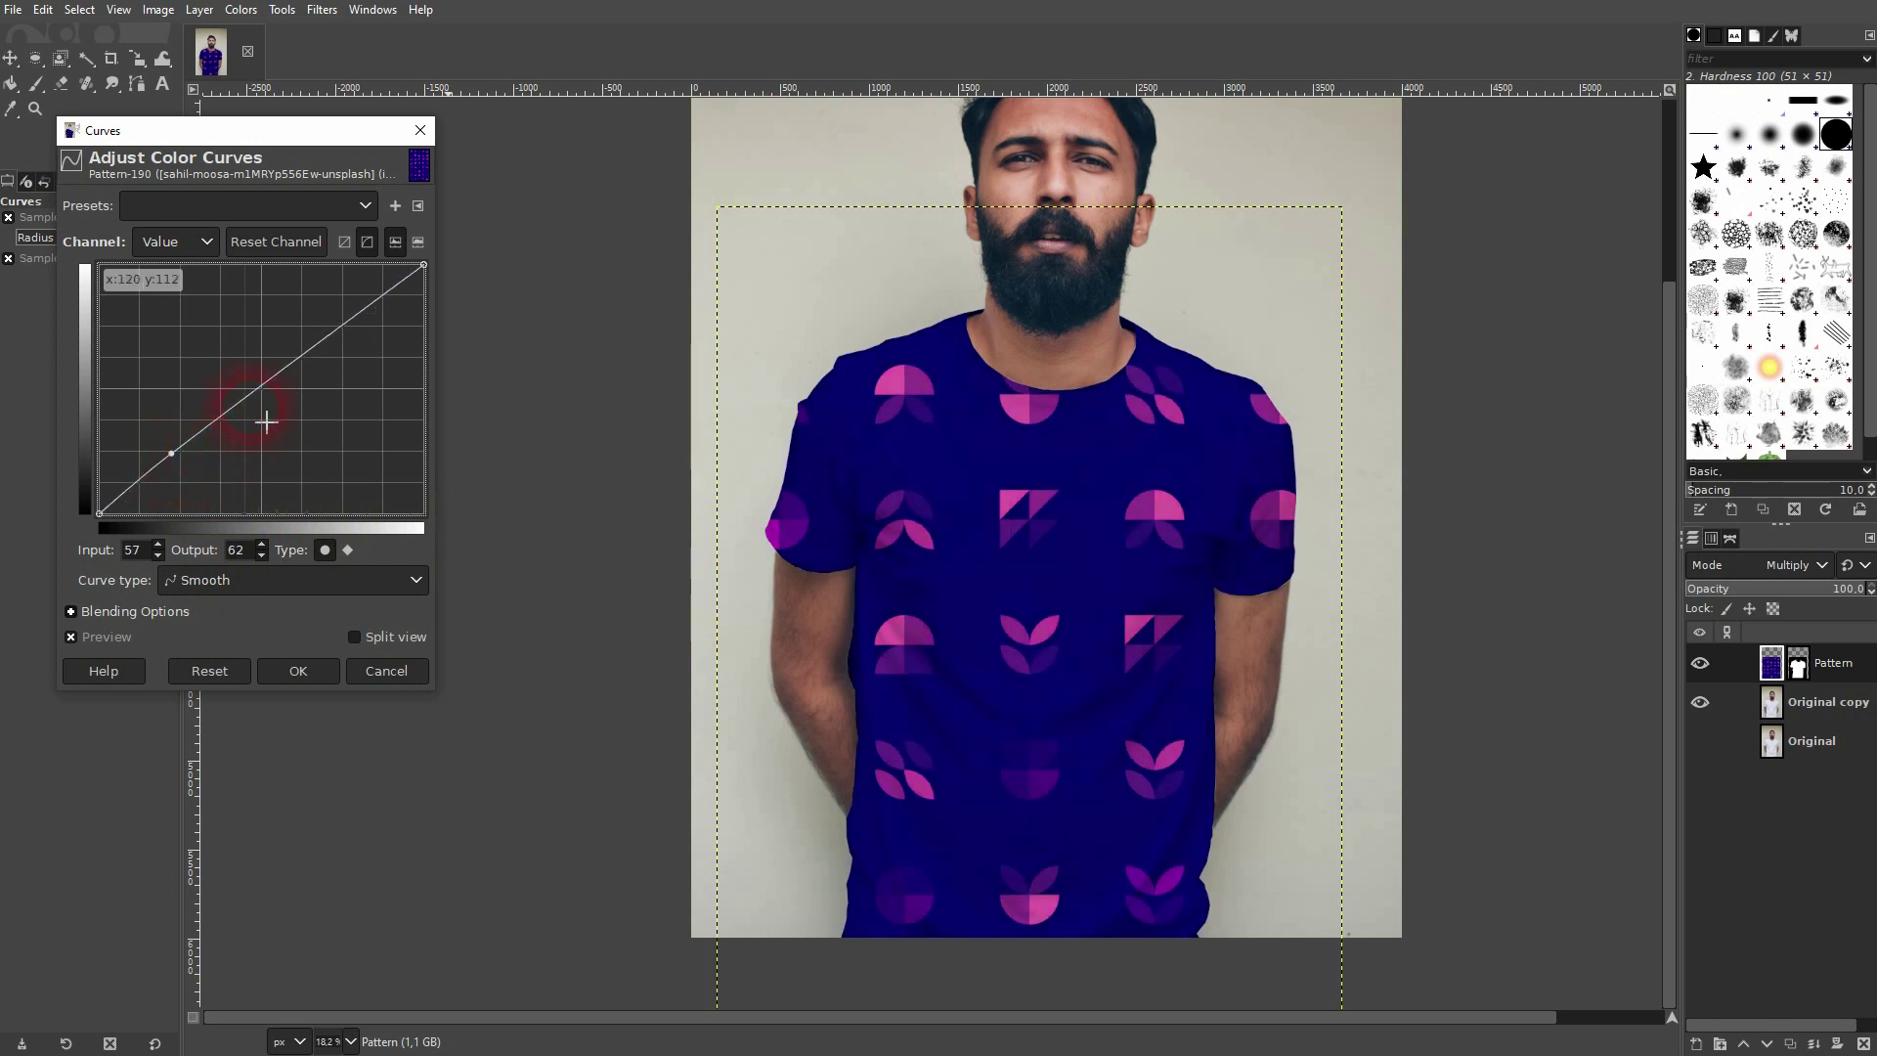
{"action": "left_click_drag", "start_coordinate": [274, 395], "coordinate": [274, 399]}
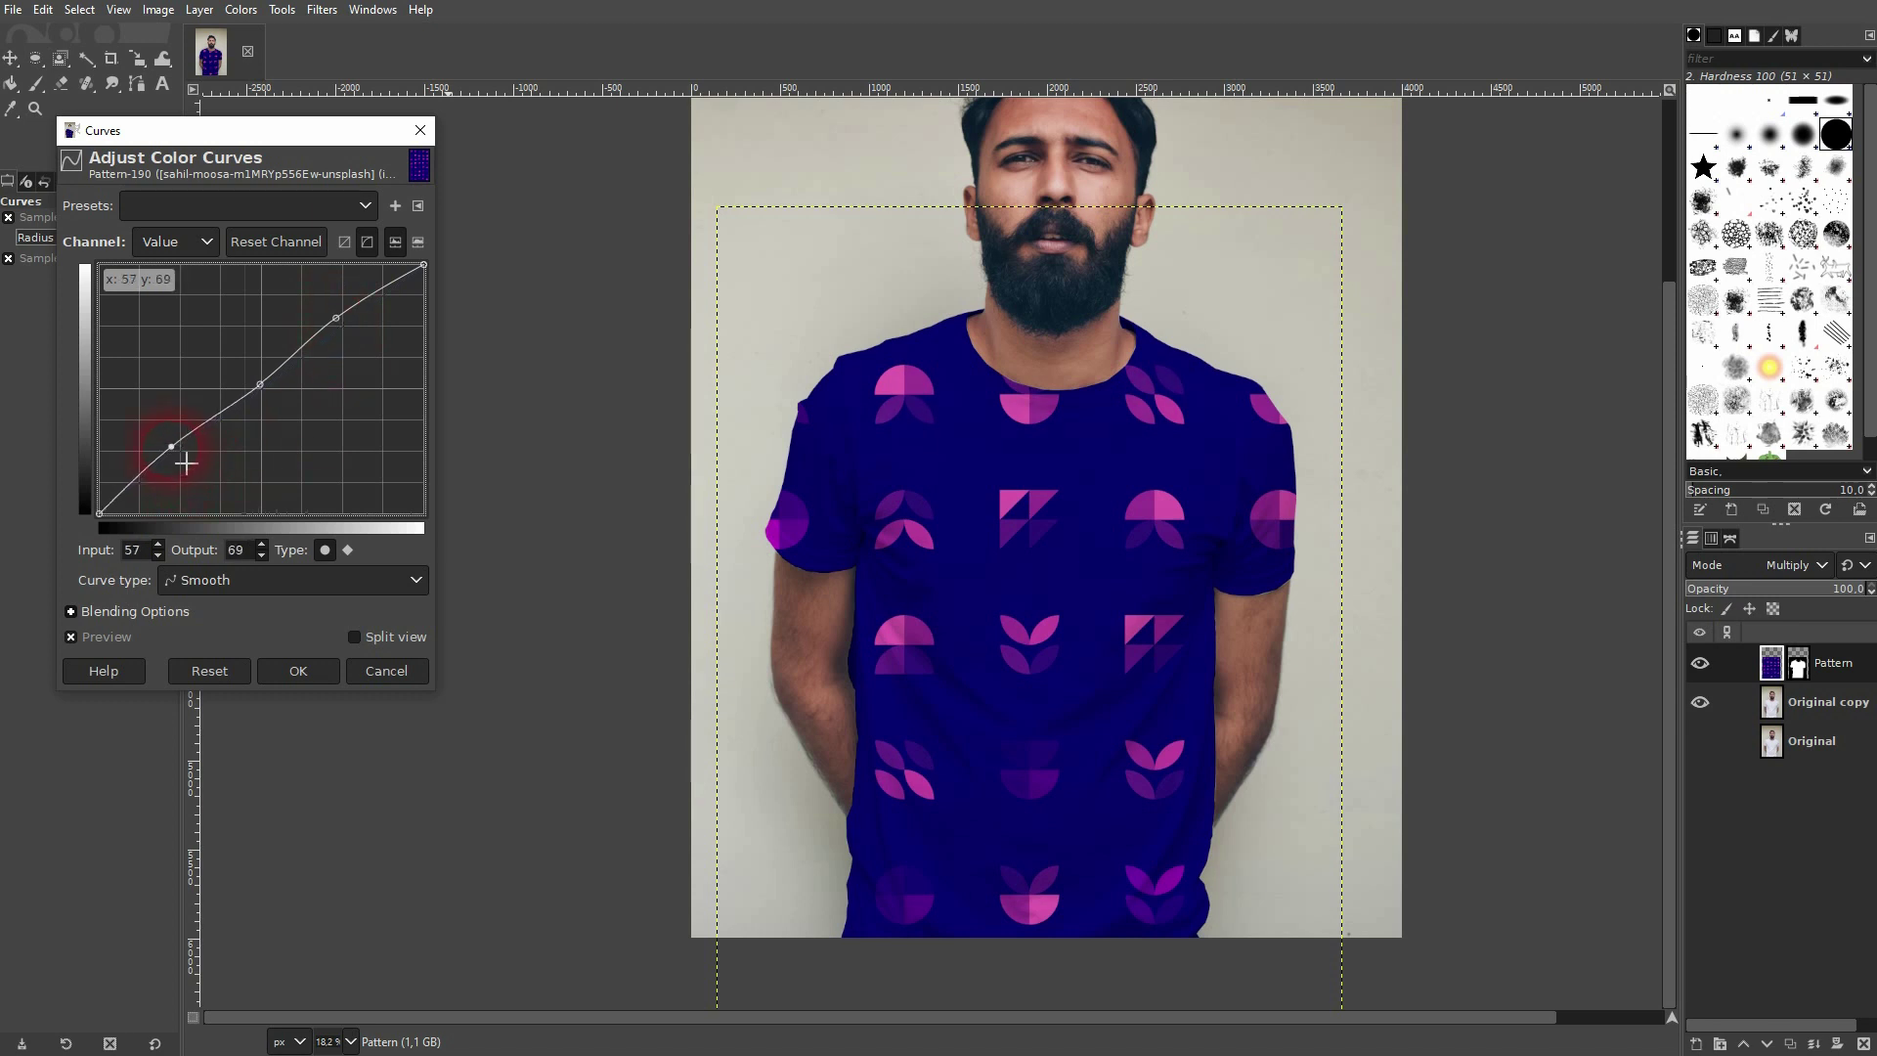
{"action": "left_click", "coordinate": [314, 671]}
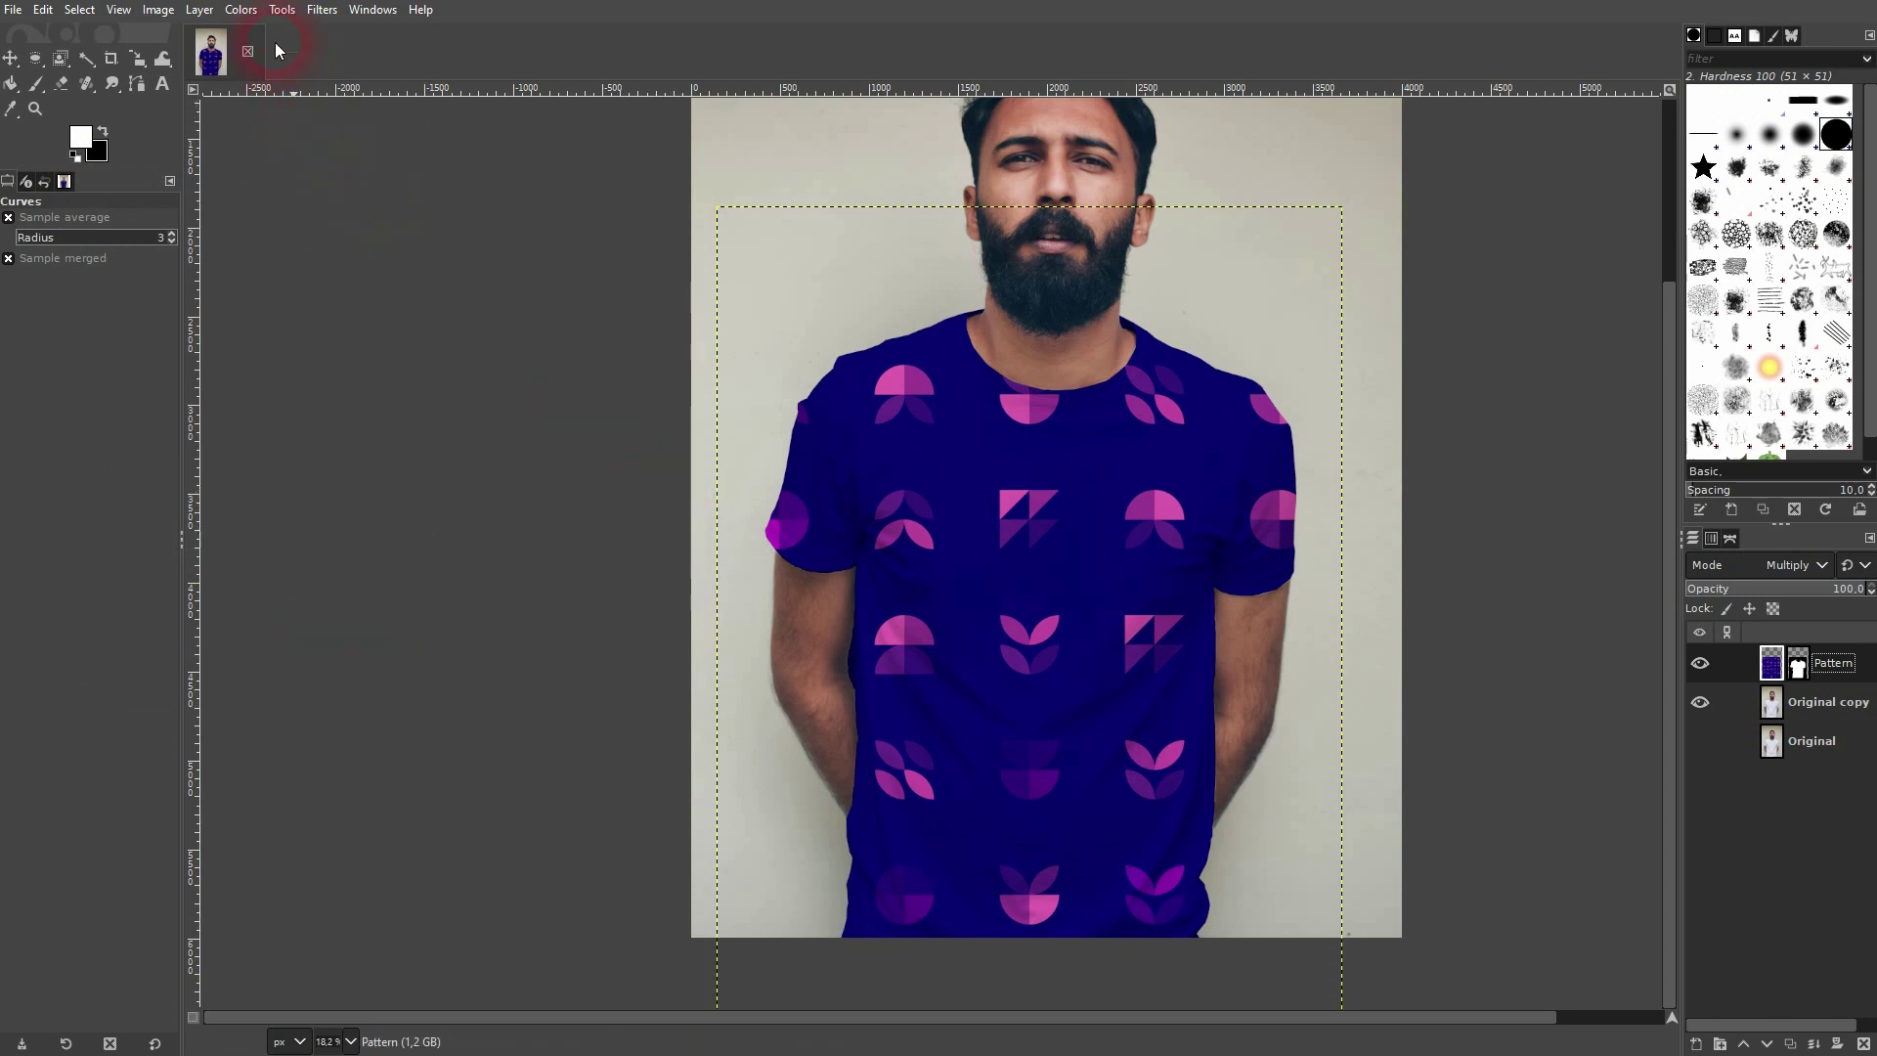
- Fine-tune the Pattern layer's color levels on the Value channel using the black input point and apply the adjustment
{"action": "left_click", "coordinate": [252, 19]}
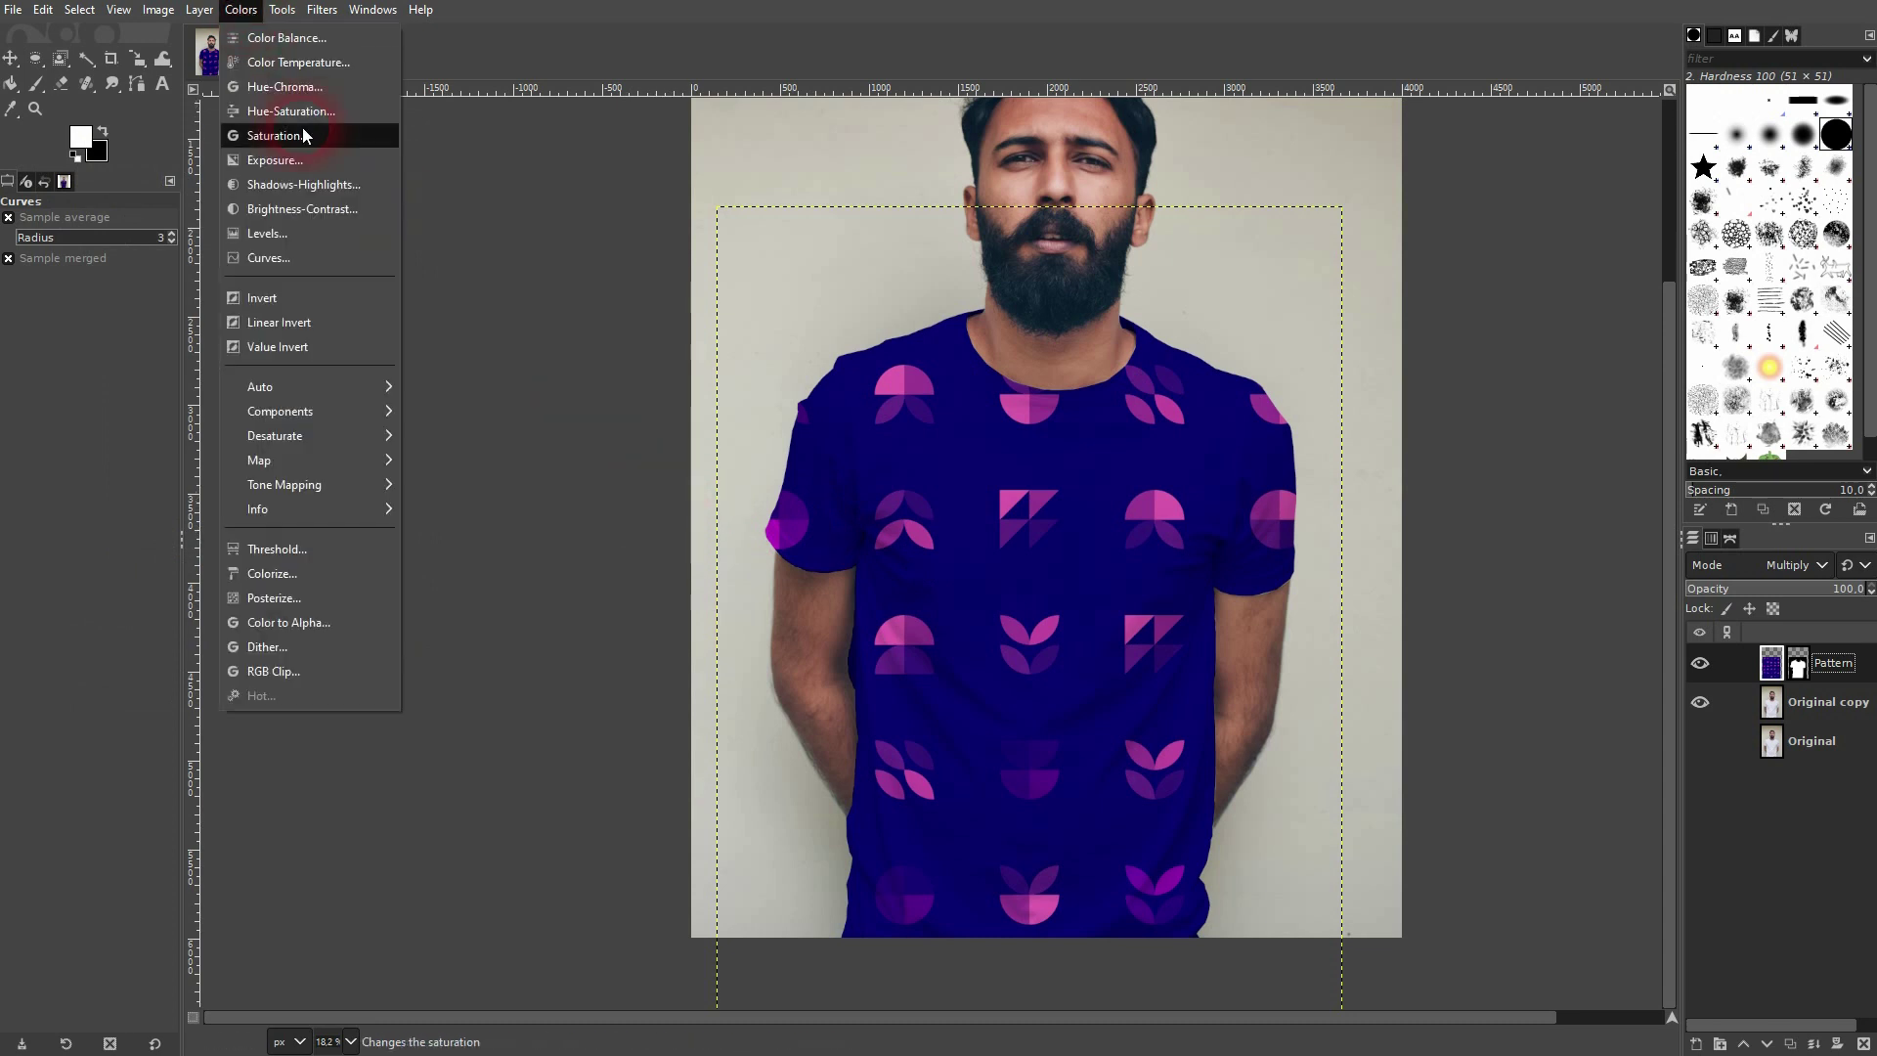
{"action": "left_click", "coordinate": [337, 238]}
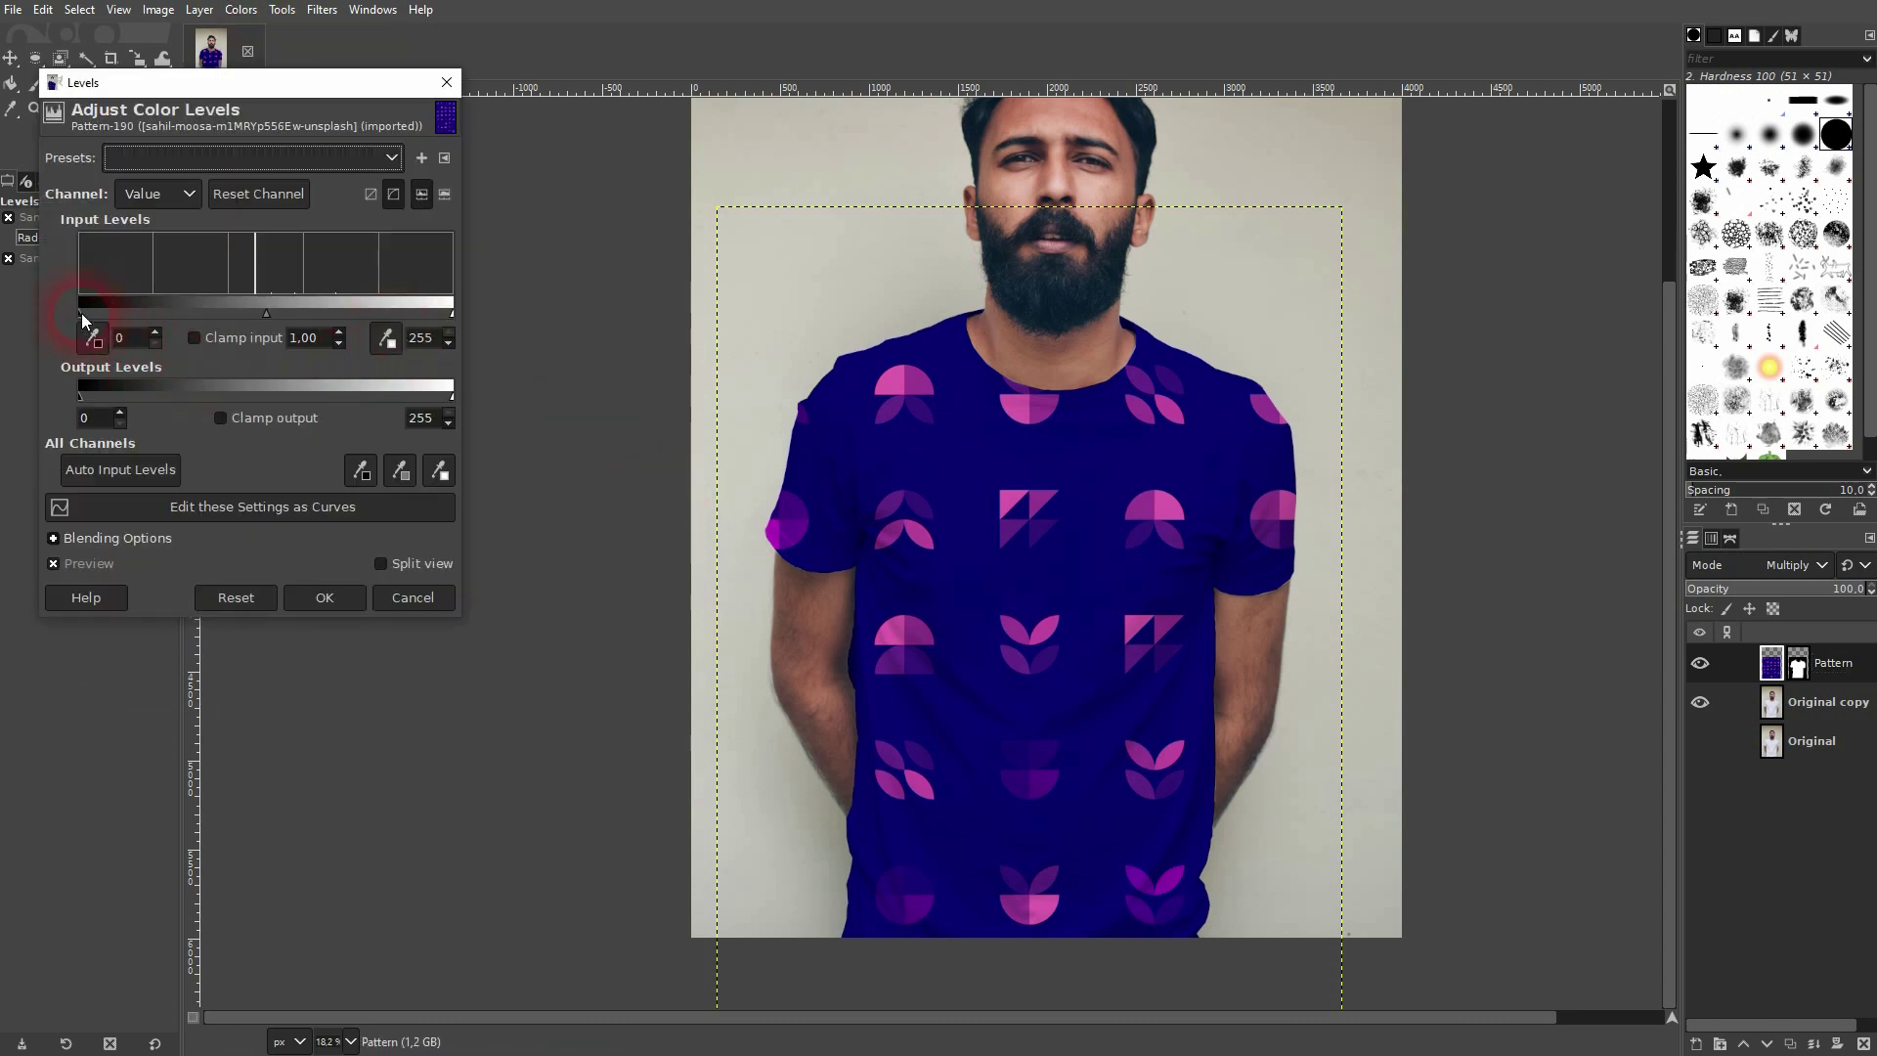
{"action": "left_click_drag", "start_coordinate": [121, 314], "coordinate": [82, 313]}
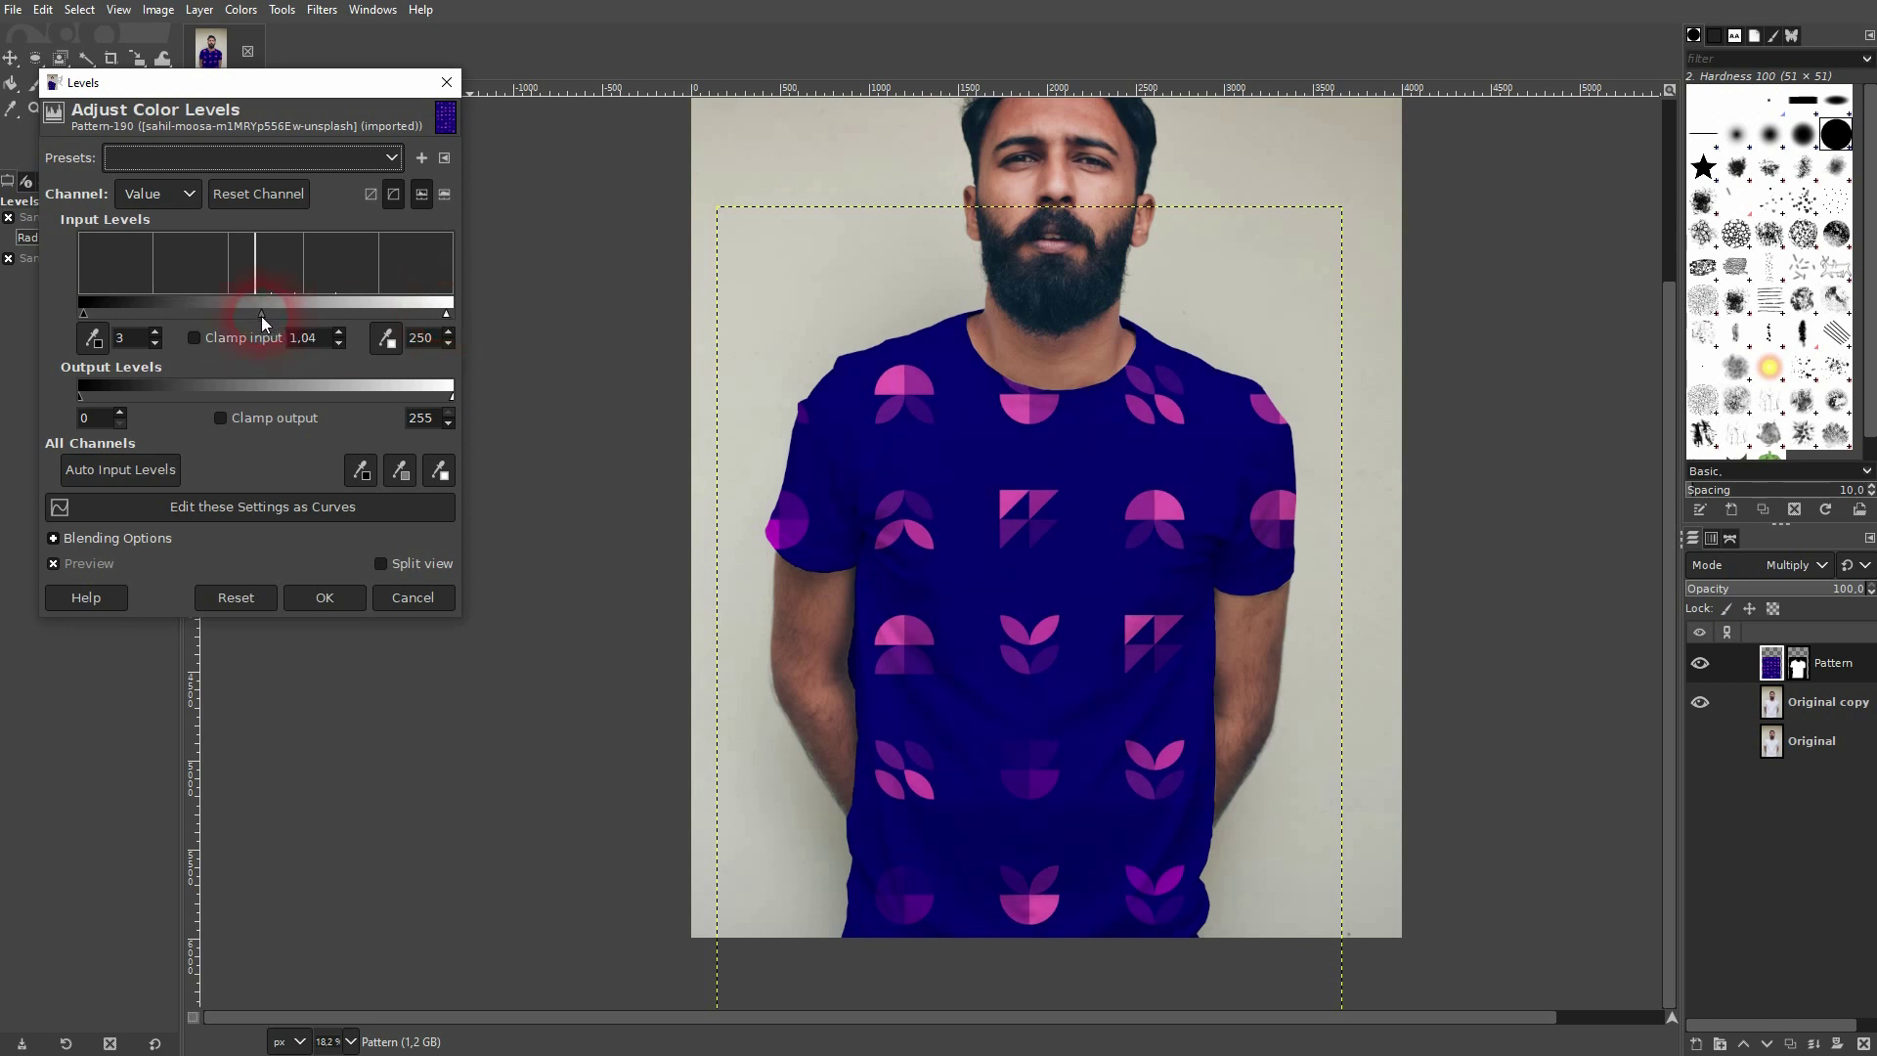
{"action": "left_click", "coordinate": [357, 598]}
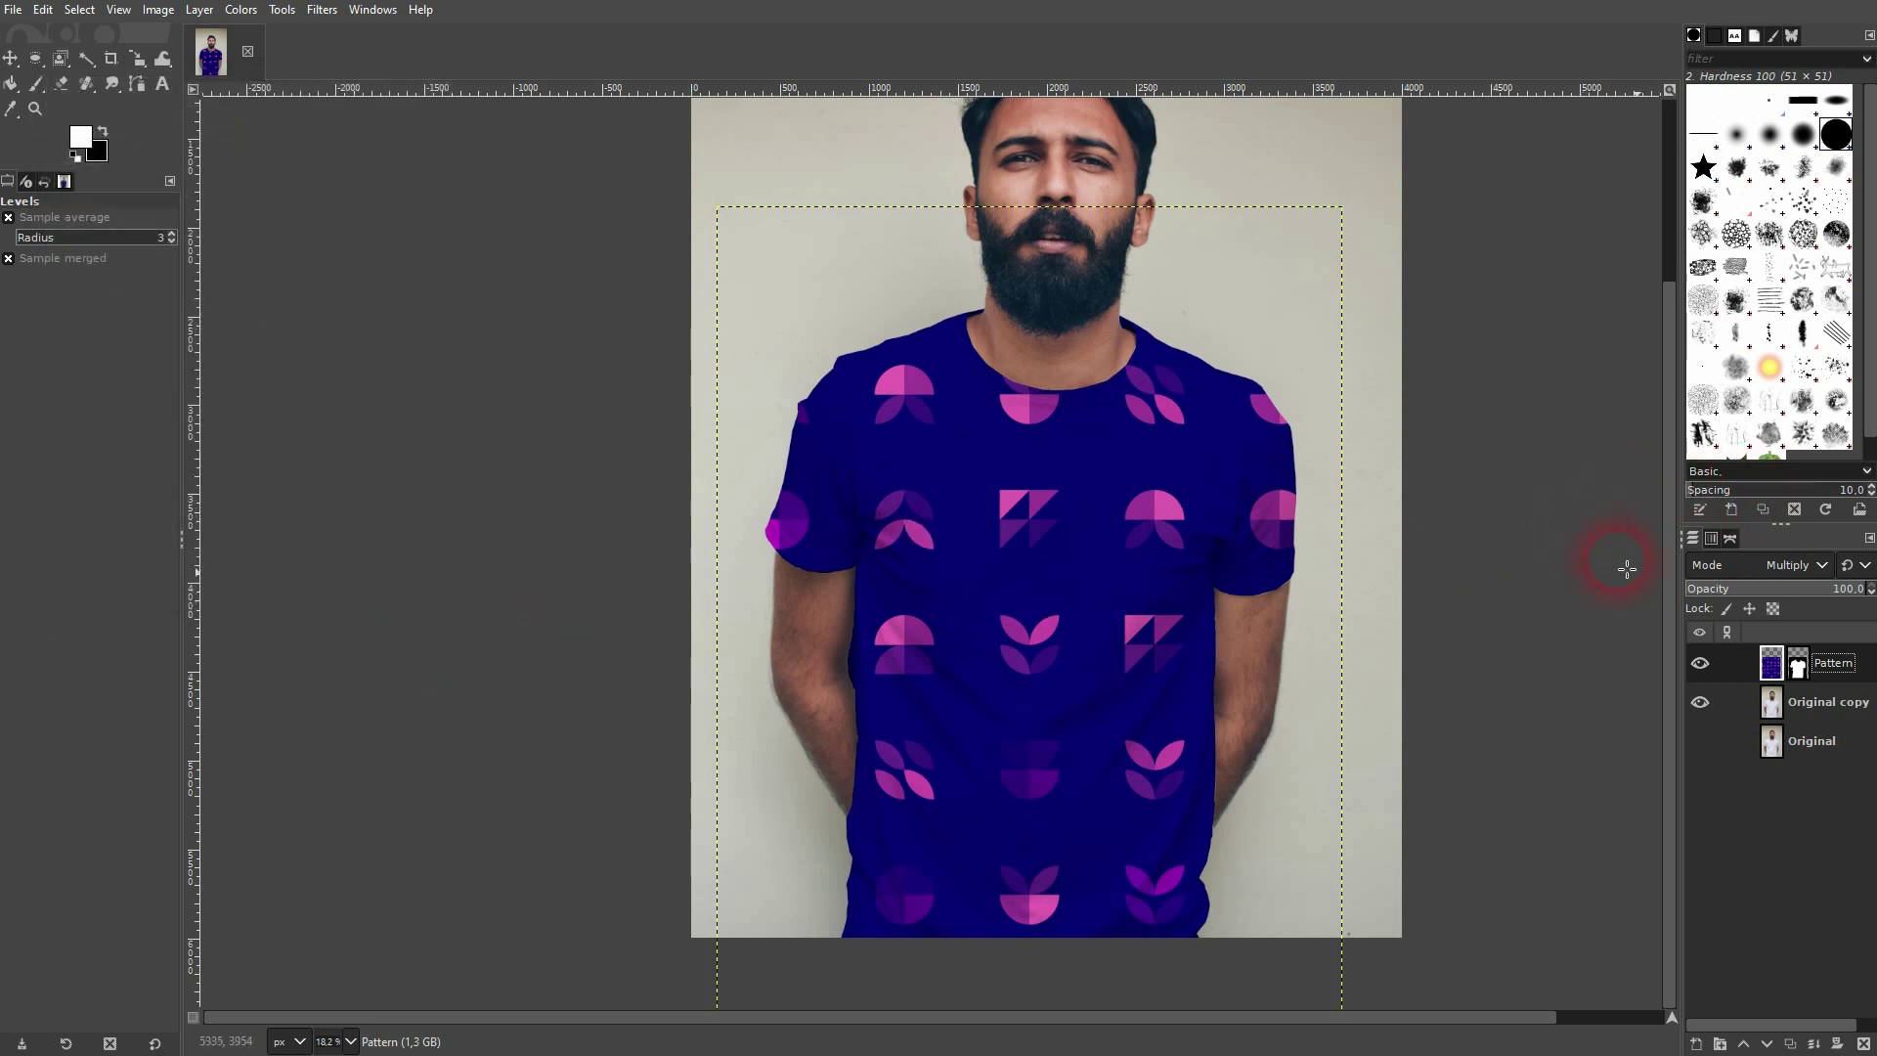
- Make the Original layer active and inspect the patterned T-shirt composite at different zoom levels
{"action": "left_click", "coordinate": [1819, 743]}
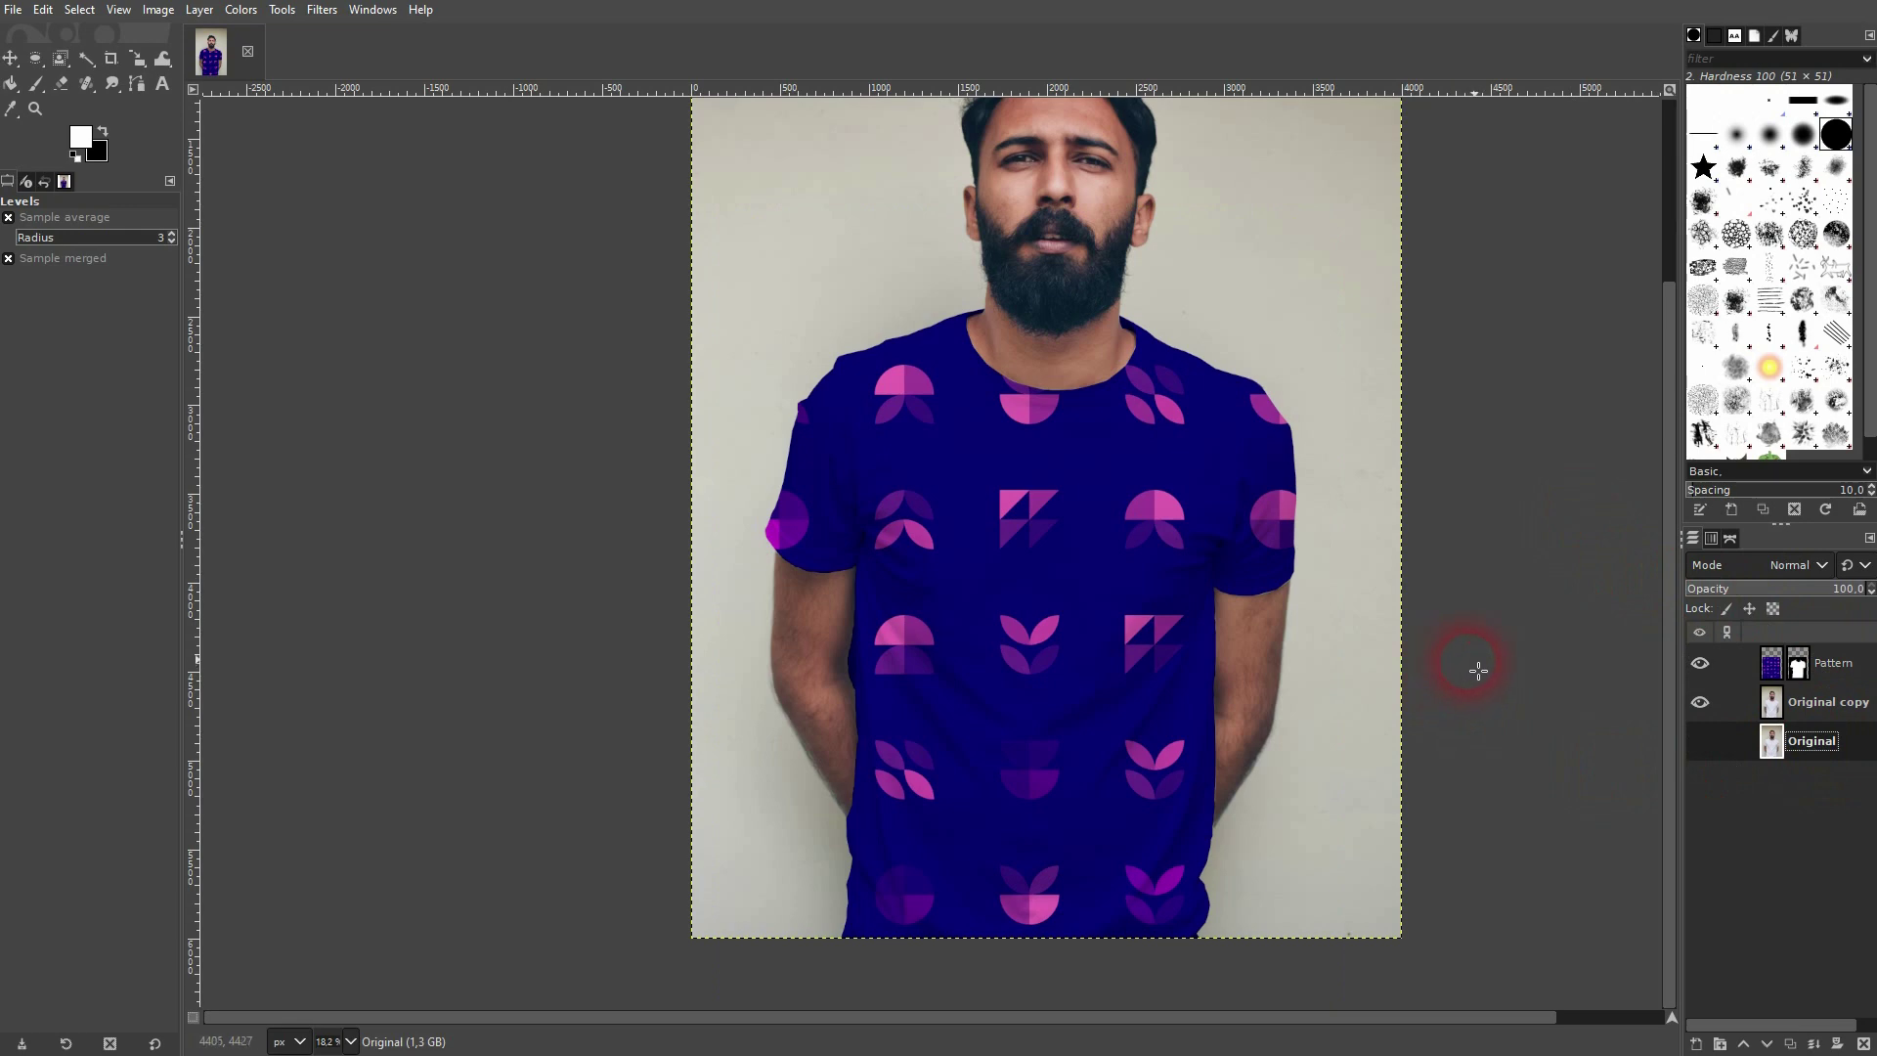
{"action": "scroll", "coordinate": [1506, 655], "scroll_direction": "down", "scroll_amount": 2}
{"action": "scroll", "coordinate": [1508, 656], "scroll_direction": "up", "scroll_amount": 2}
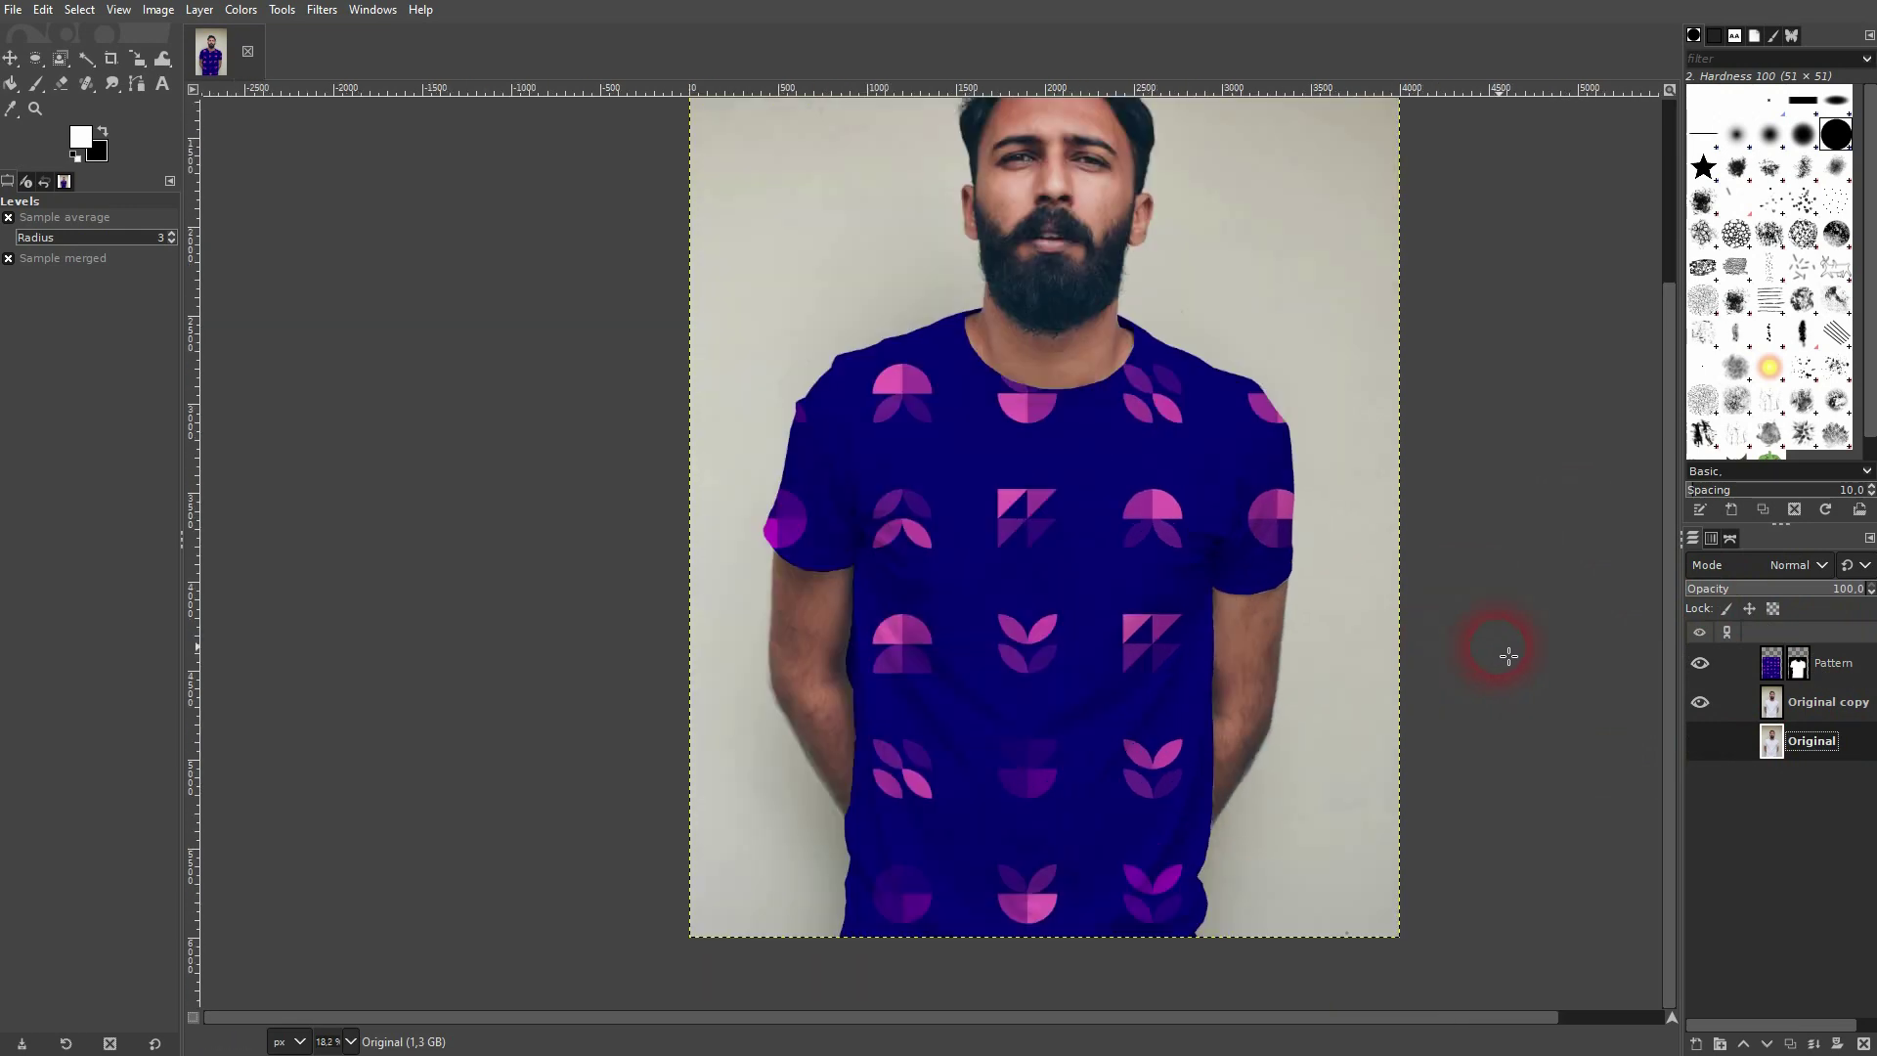